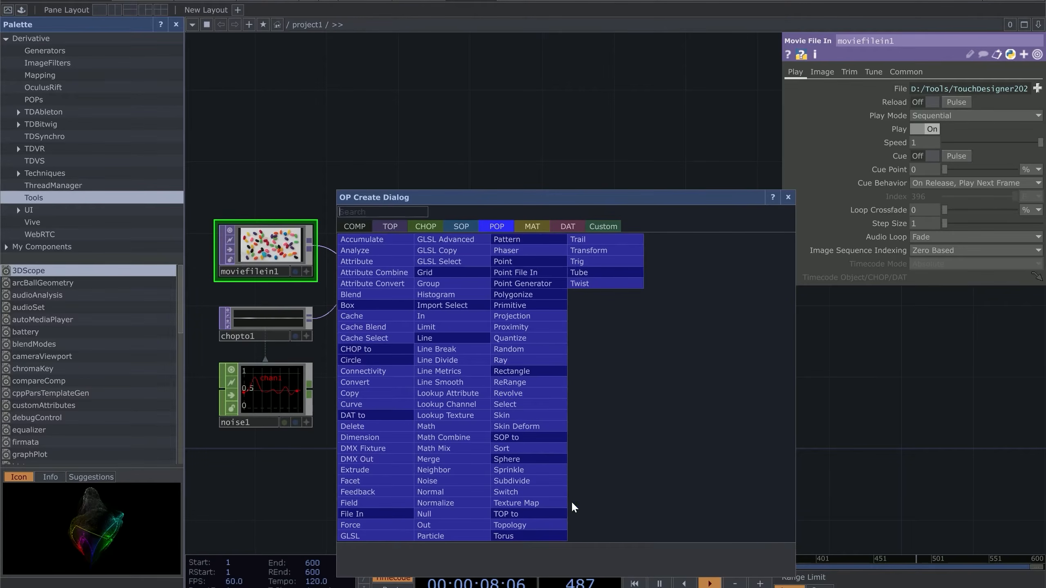
Browse the SOP and POP operator lists, then close the OP Create dialog without adding anything
click(461, 226)
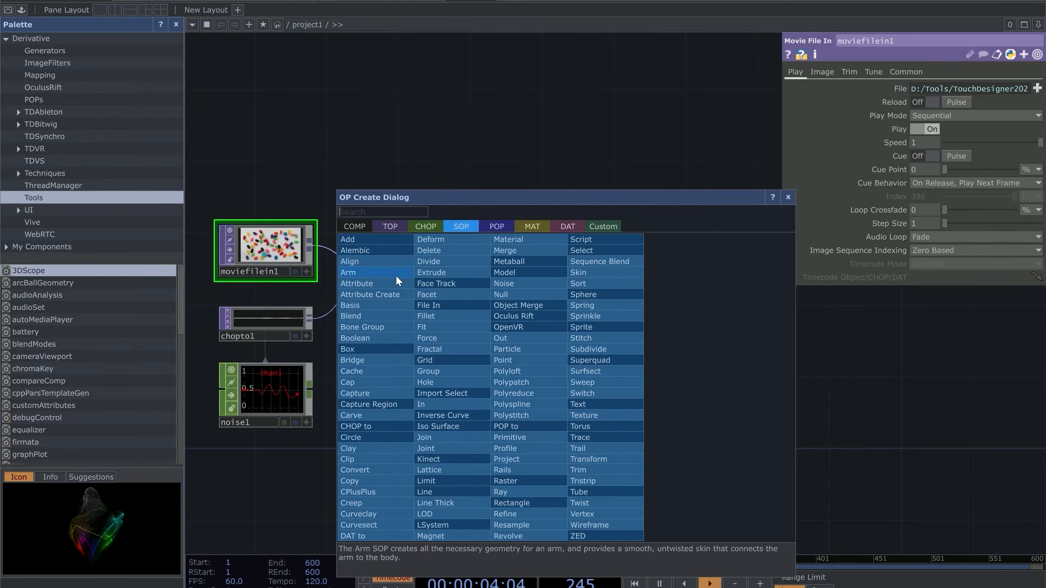
click(492, 227)
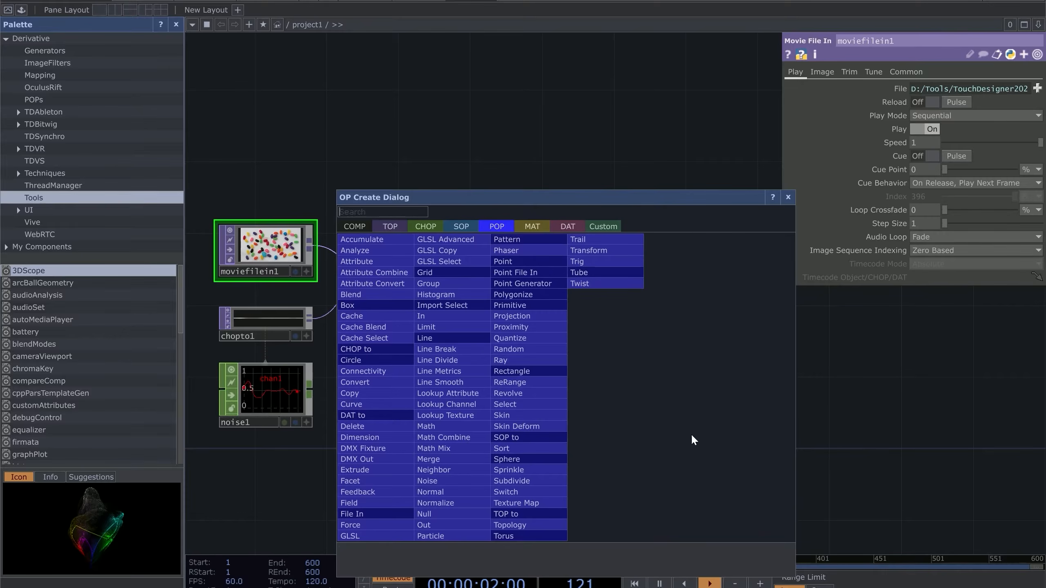
drag(612, 202, 599, 137)
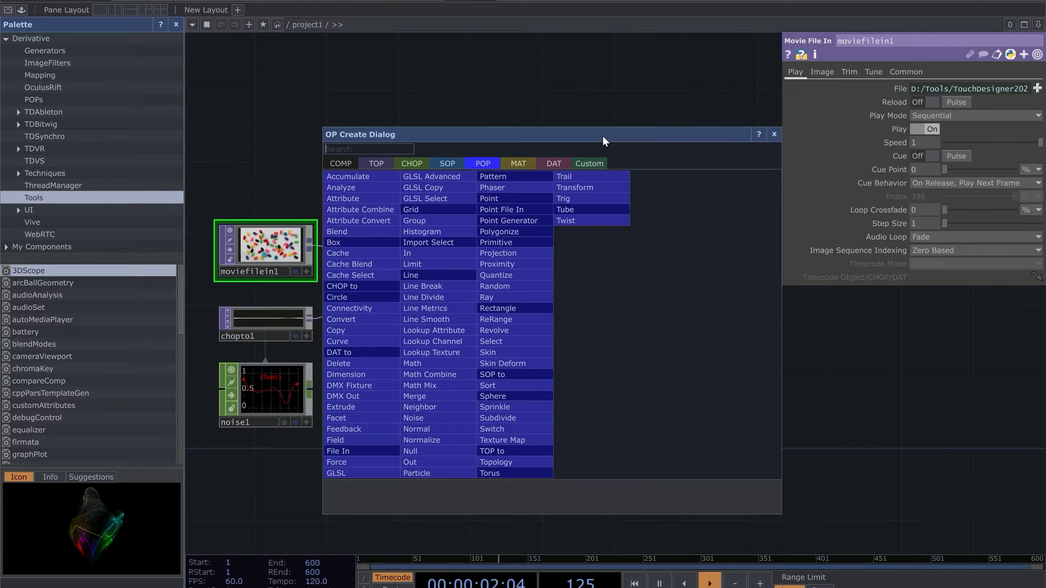
click(777, 138)
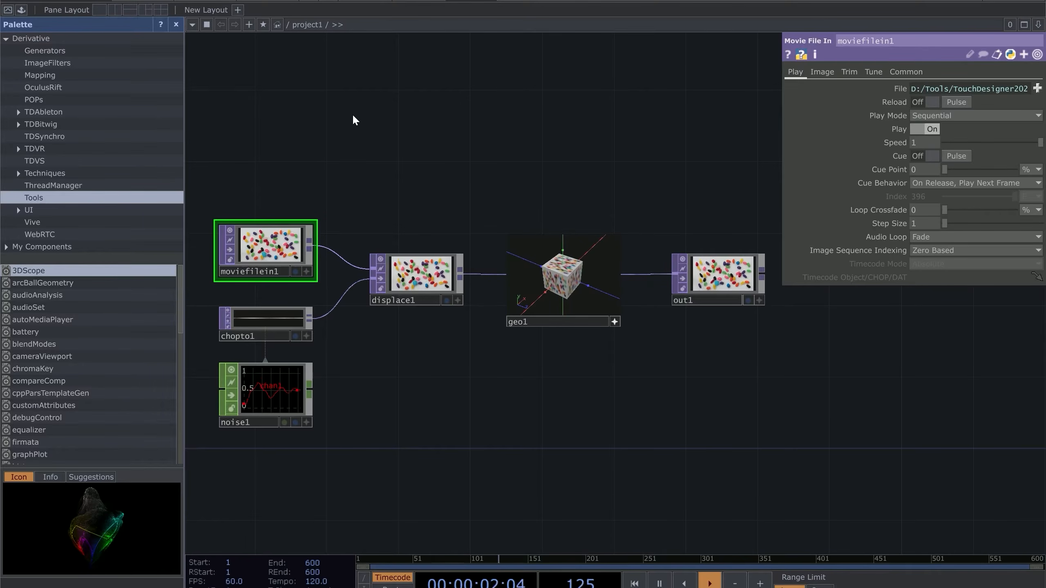
Bring Edge forward and go to the TouchDesigner download page on derivative.ca
mouse_move(578, 587)
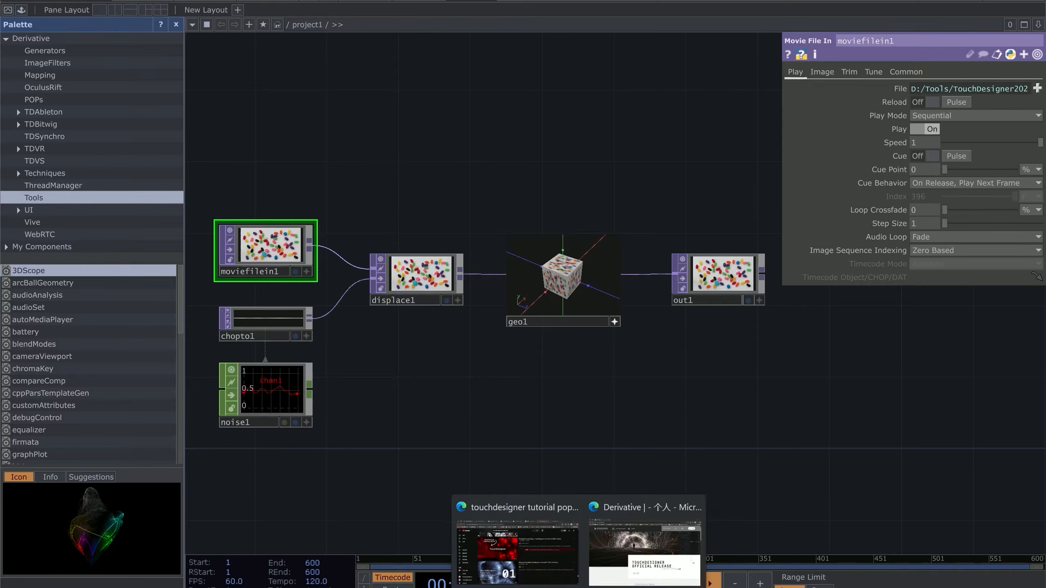
click(612, 573)
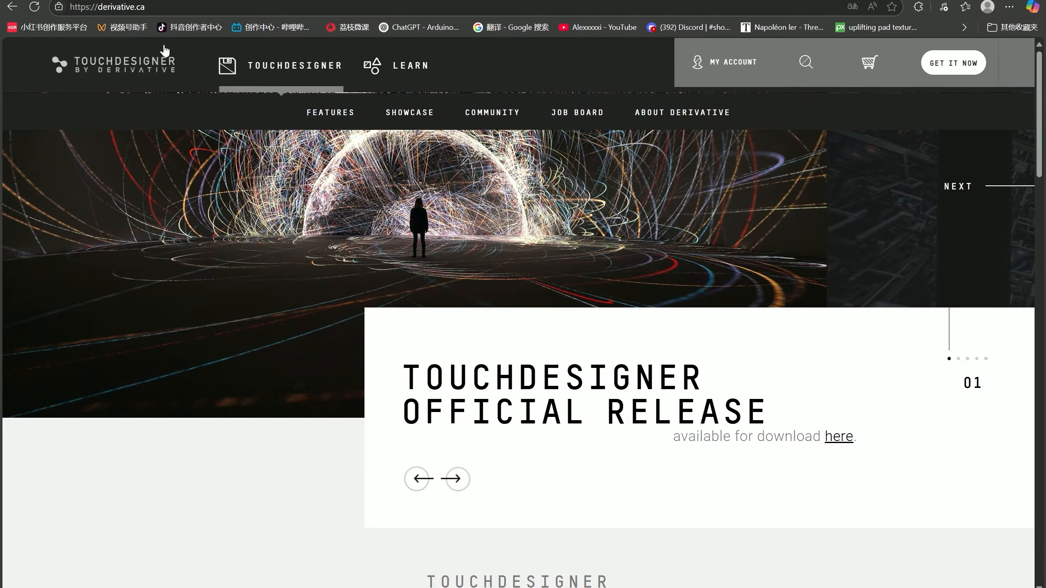
click(111, 12)
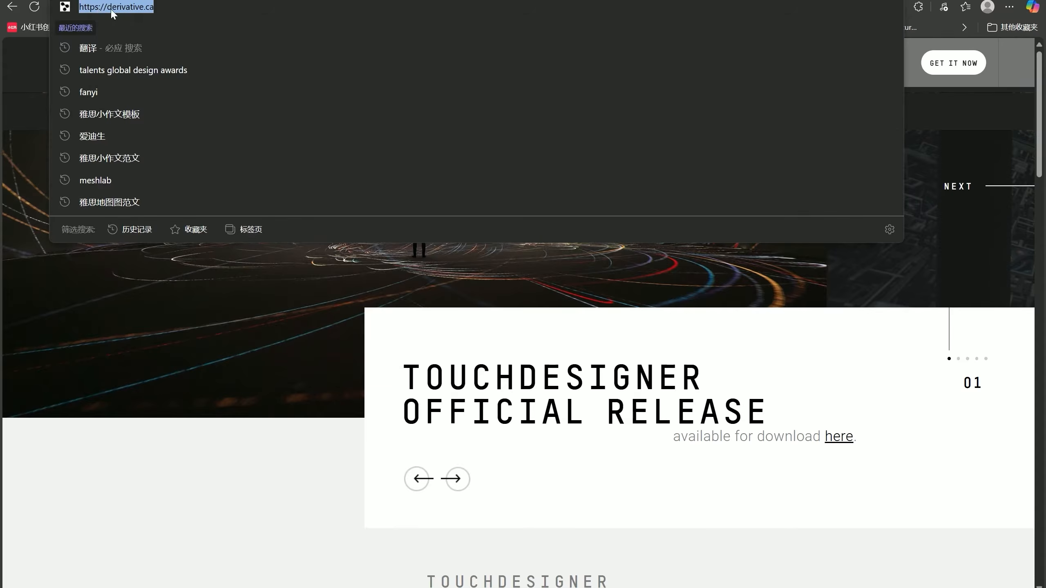
click(305, 0)
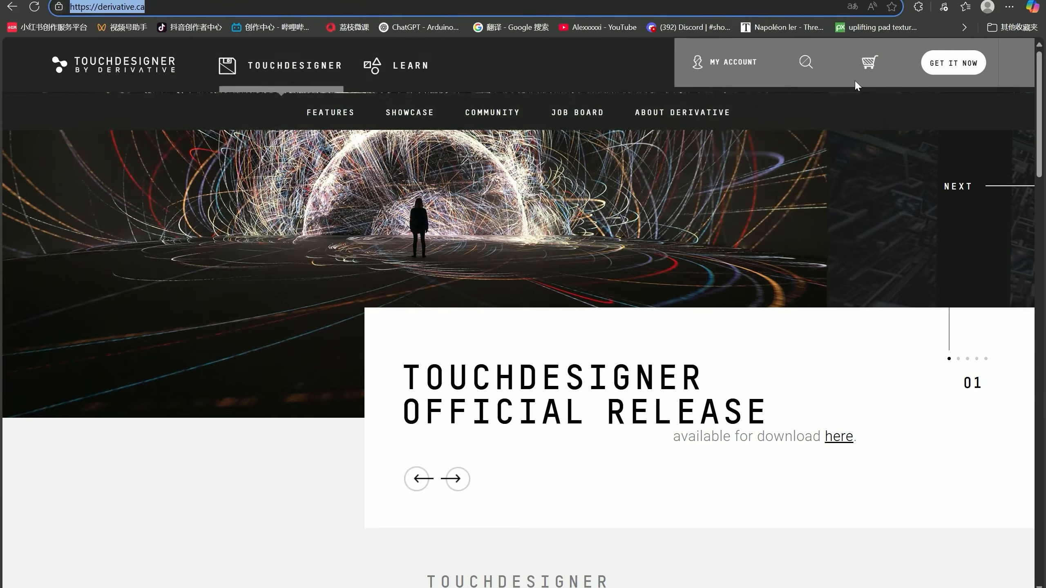
click(856, 82)
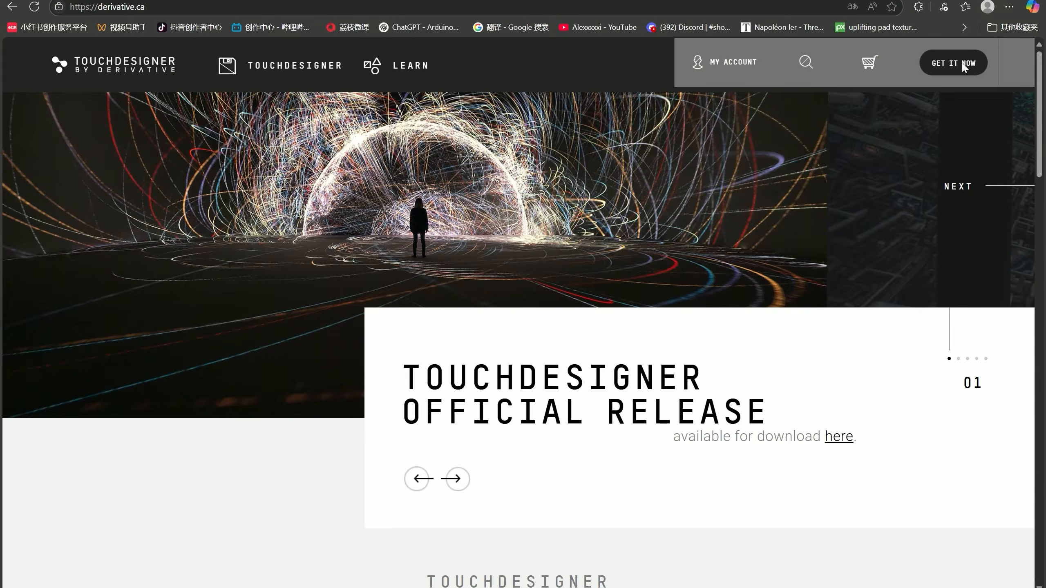
click(962, 67)
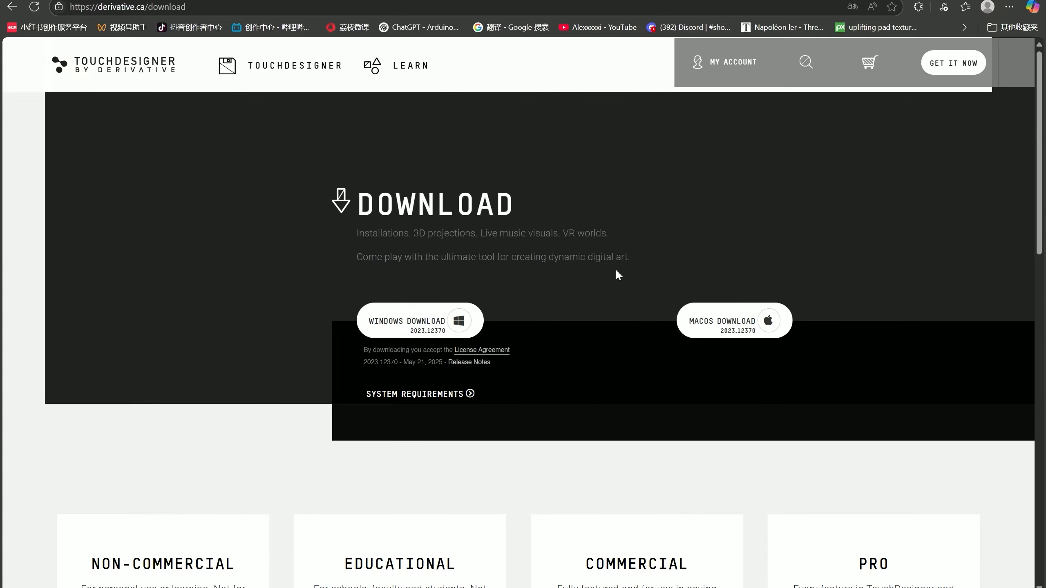
Scroll down the download page and follow the Experimental Downloads link
scroll(617, 272, down, 15)
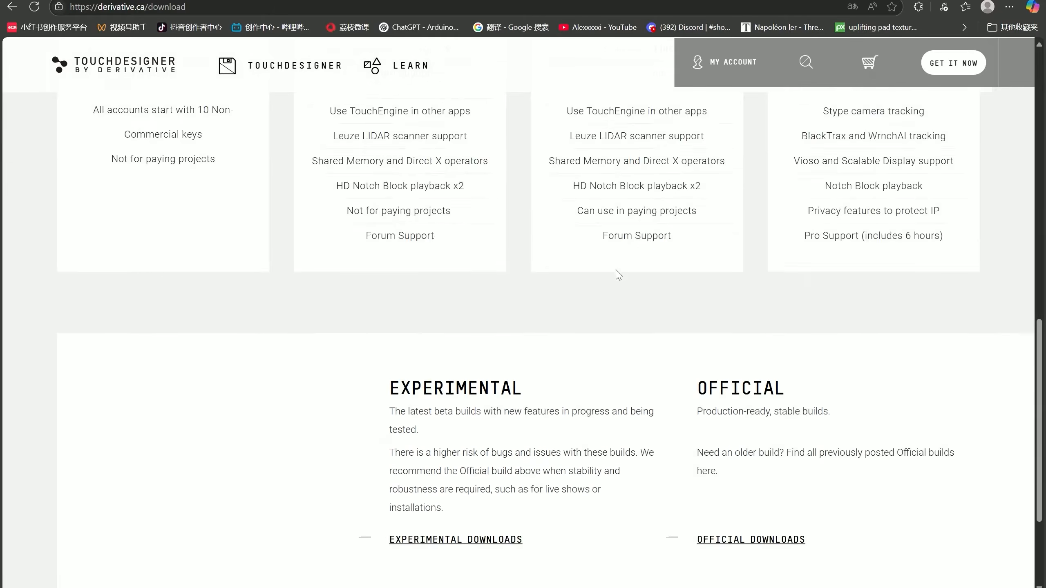
scroll(616, 273, down, 4)
double_click(402, 231)
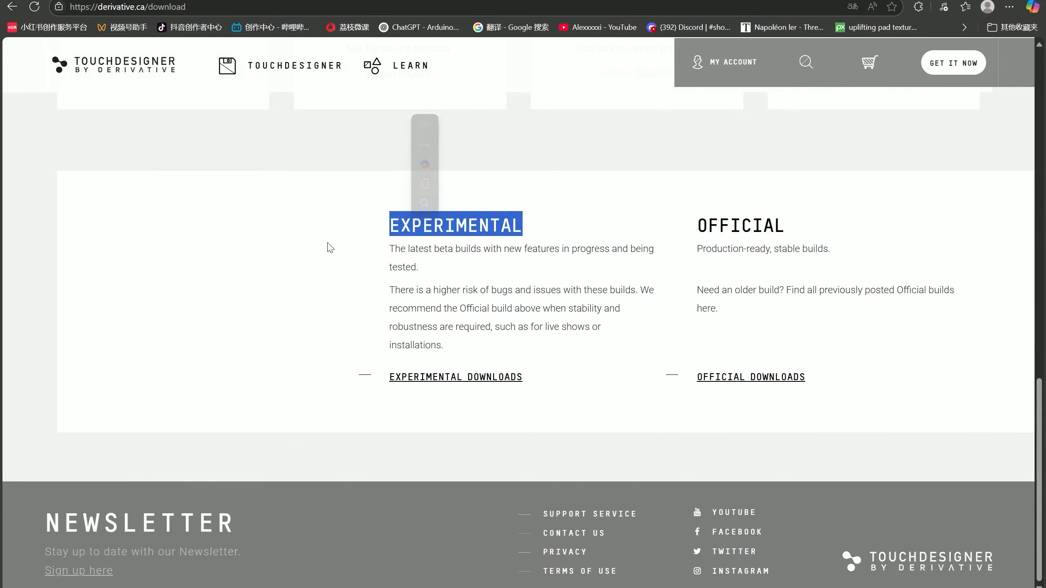
click(509, 377)
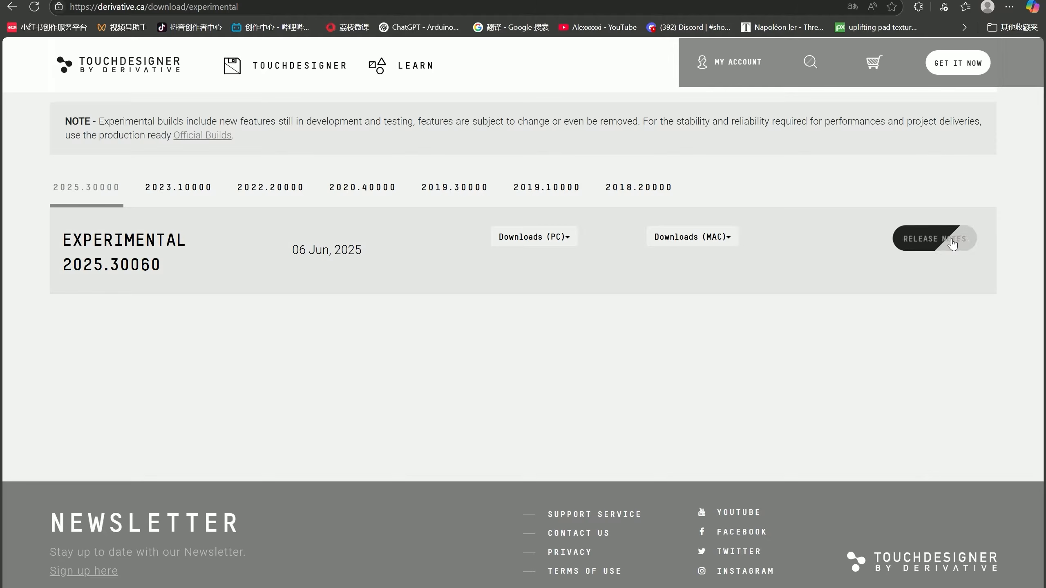
Check the PC and Mac installer options for build 2025.30060, then switch back to TouchDesigner
click(576, 238)
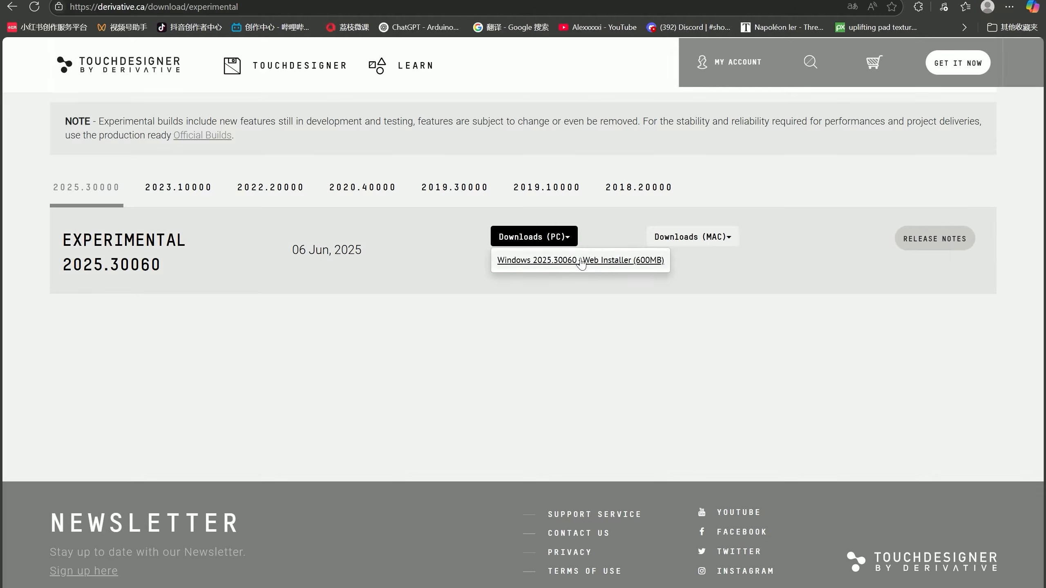
click(718, 243)
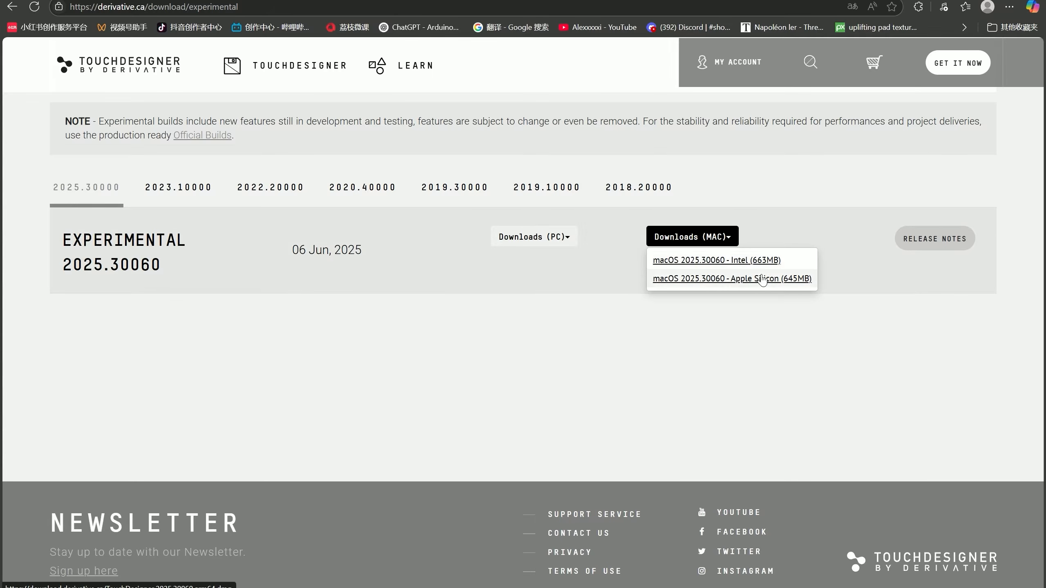
click(531, 237)
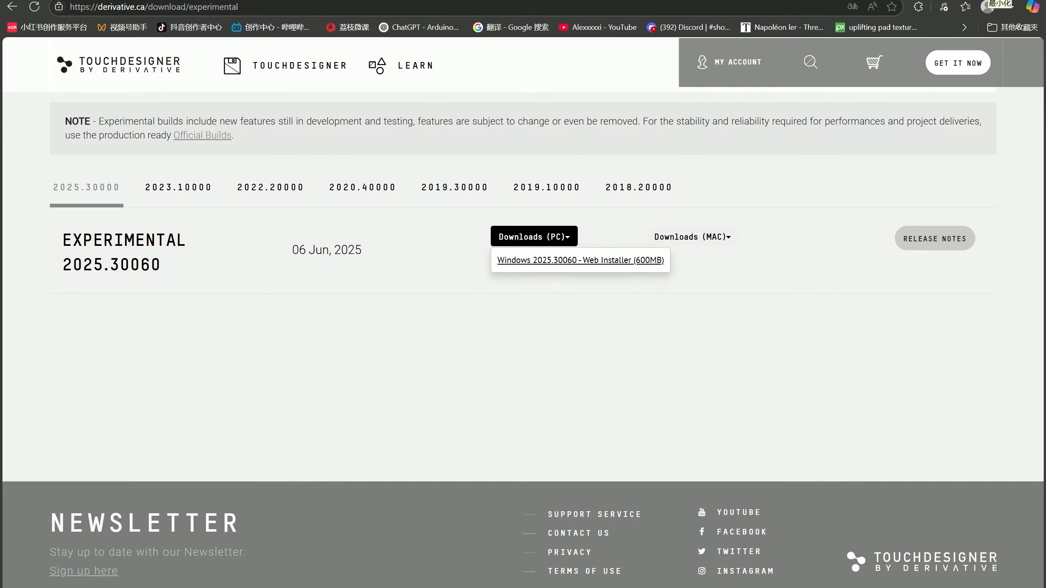
click(647, 569)
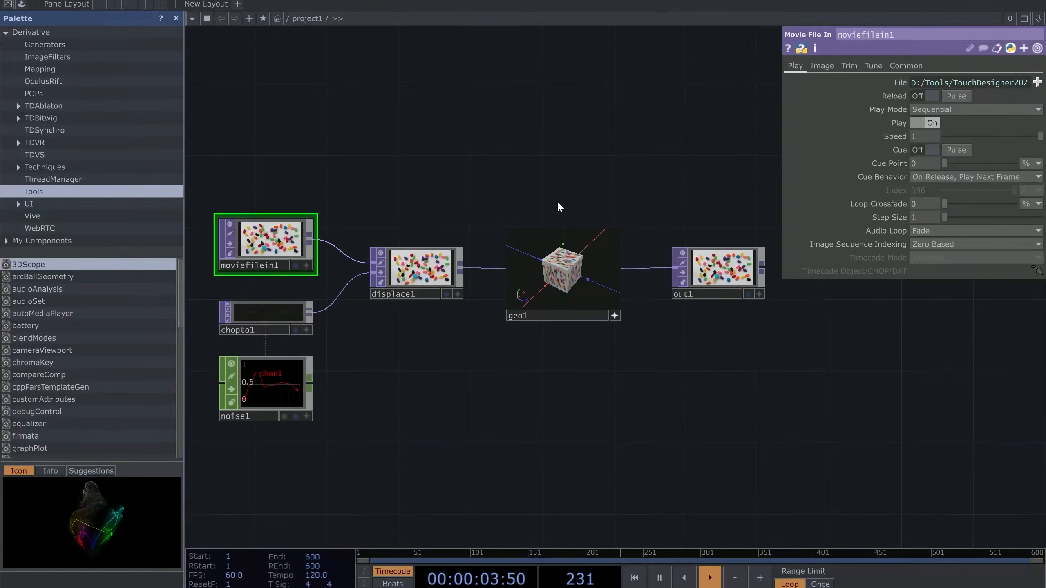
Delete every node in the old network and close the Palette
key(ctrl+a)
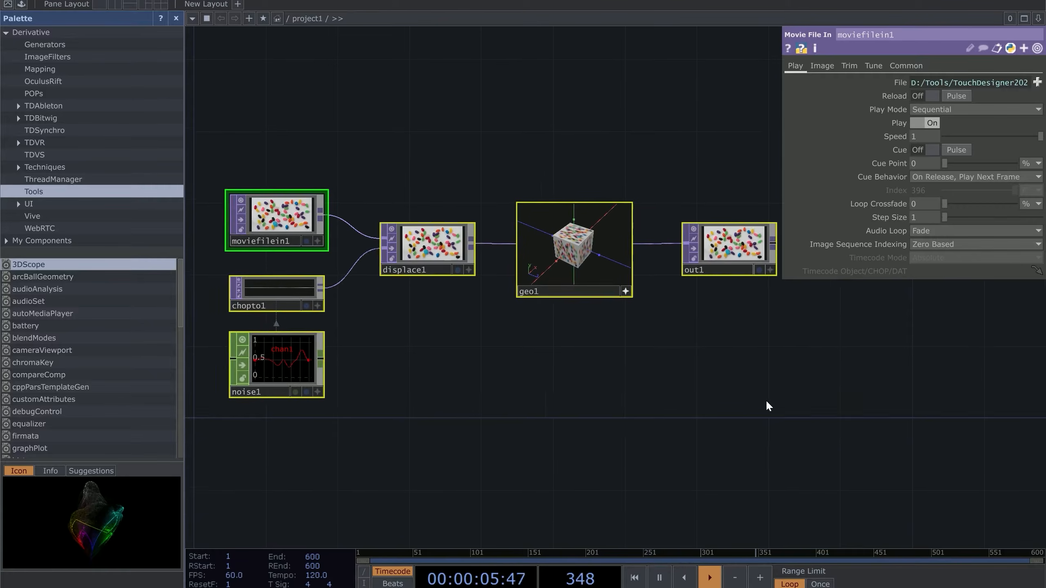
key(Delete)
click(175, 19)
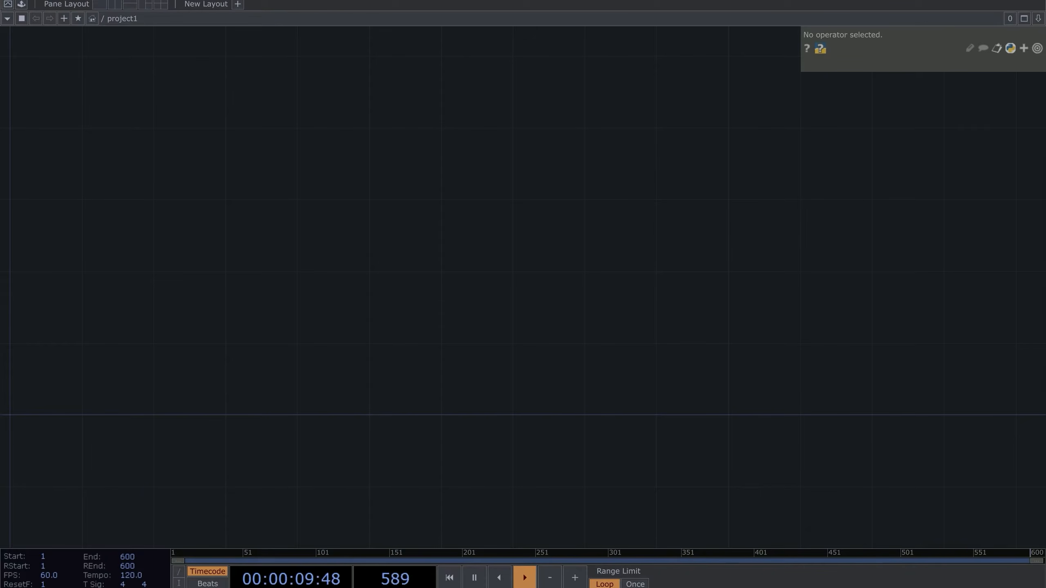
Drag the magnolia point file in as node Flower1 and centre it in the network
drag(236, 202, 246, 293)
scroll(237, 276, up, 5)
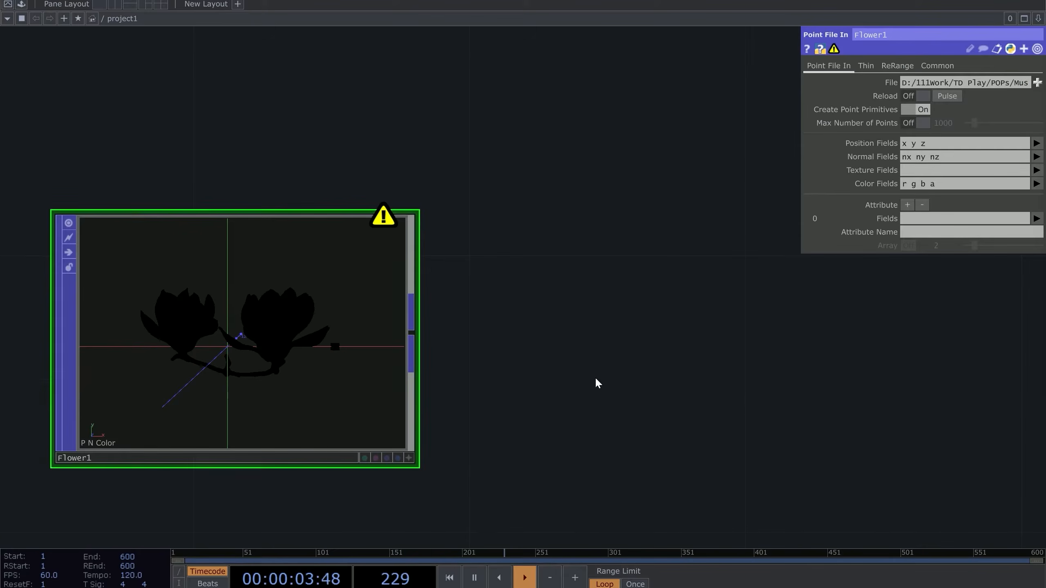
drag(339, 355, 500, 289)
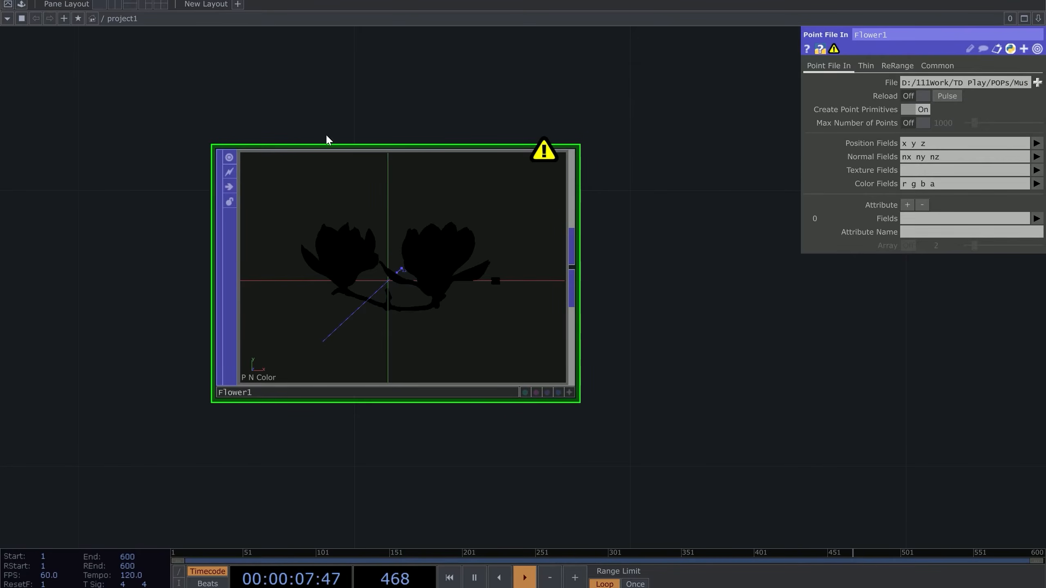
mouse_move(552, 587)
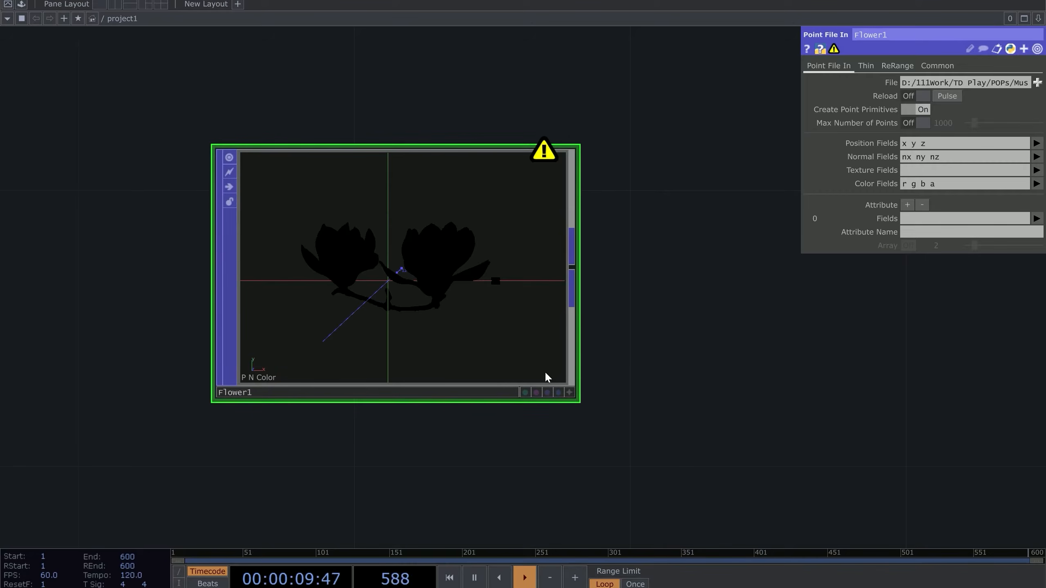
drag(632, 317, 572, 363)
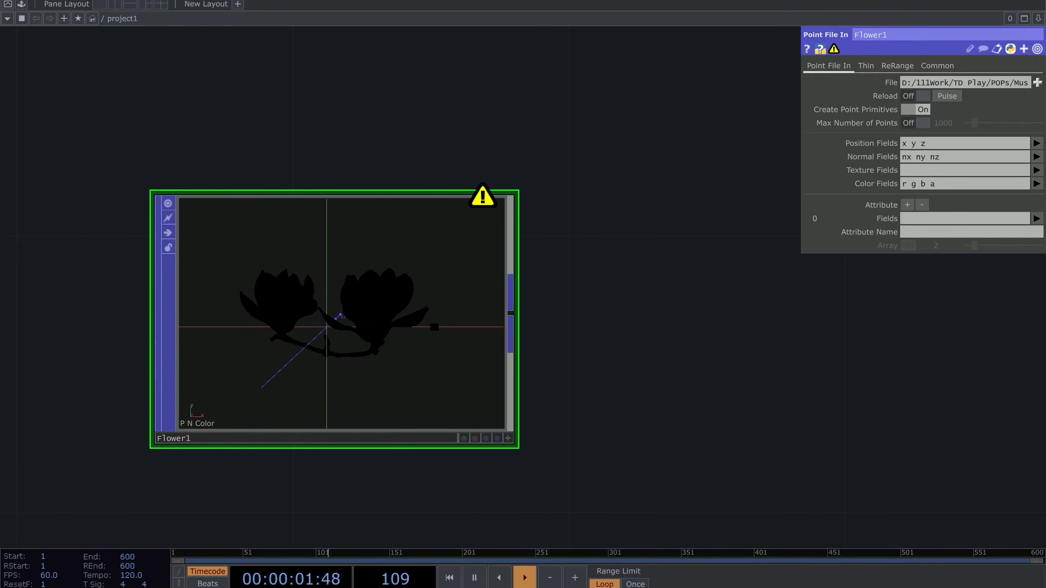
key(Tab)
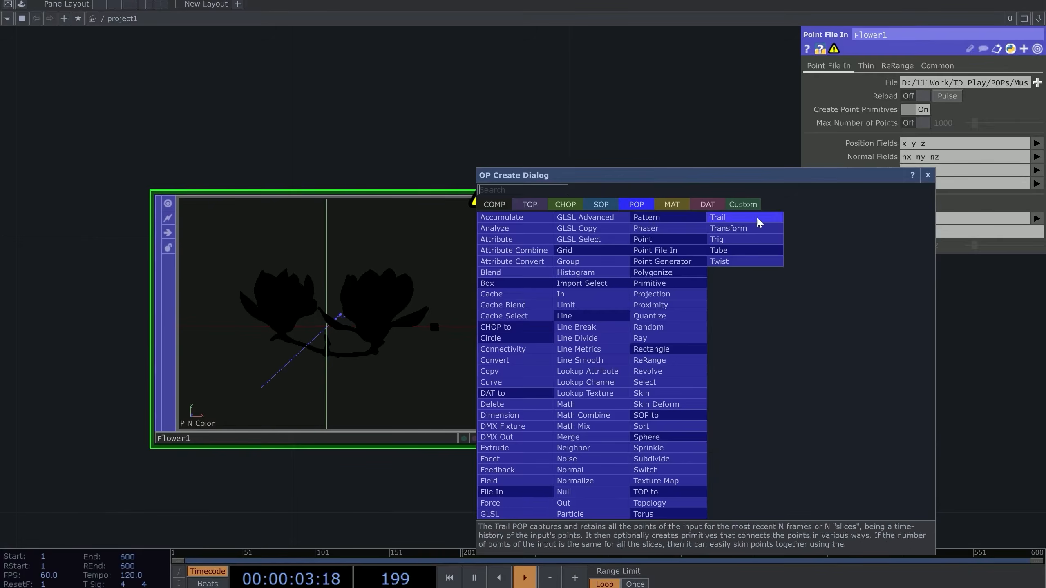
click(551, 204)
scroll(551, 207, up, 1)
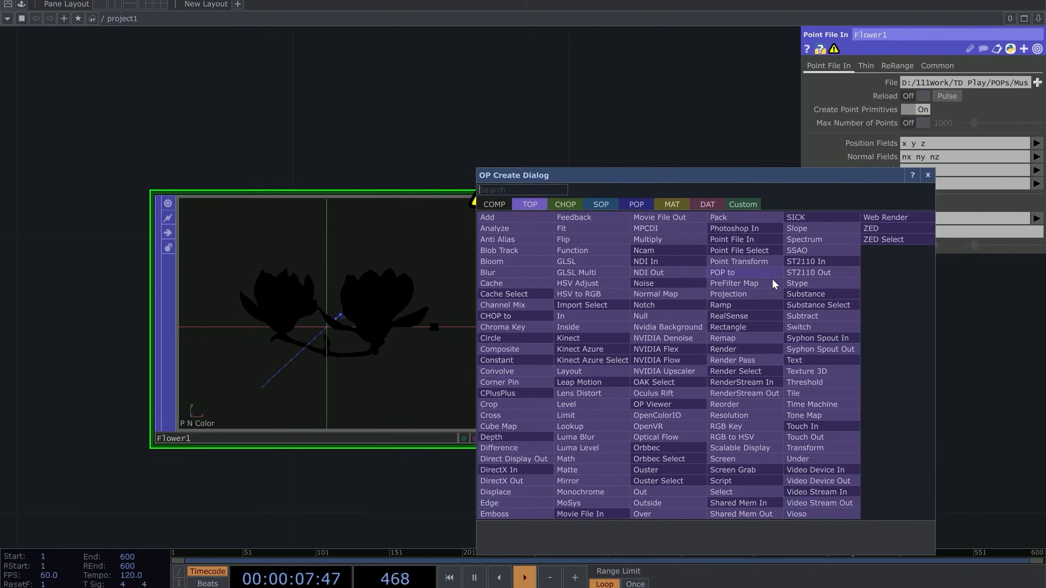
key(Escape)
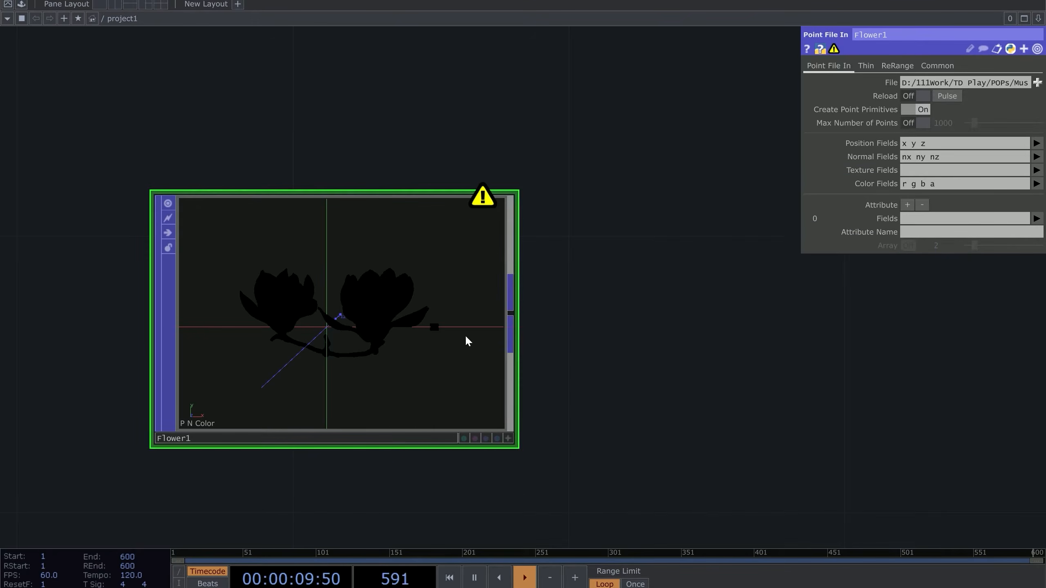
drag(698, 239, 690, 201)
drag(688, 291, 681, 295)
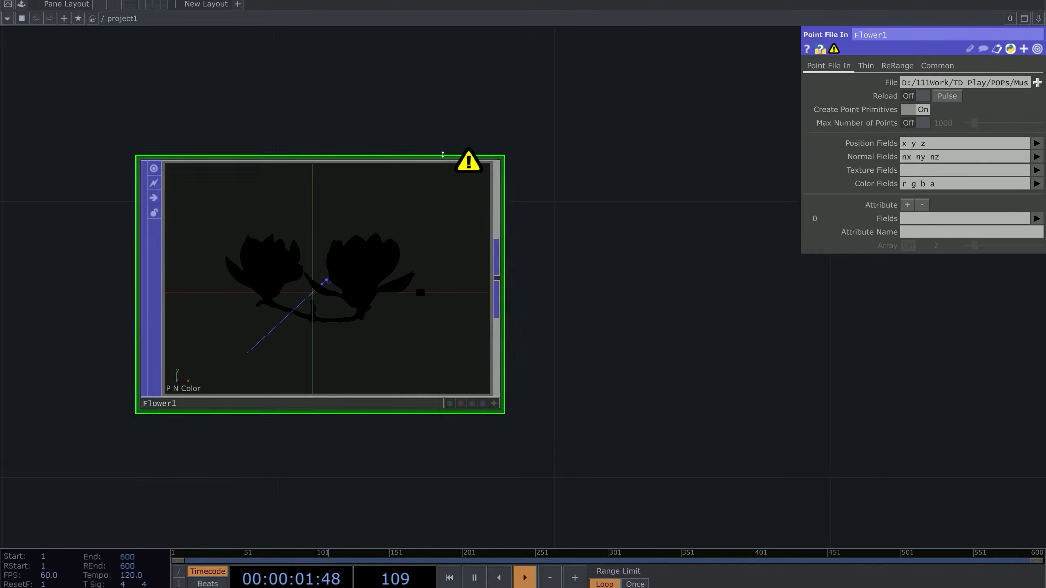
middle_drag(473, 168, 588, 138)
middle_drag(535, 162, 675, 369)
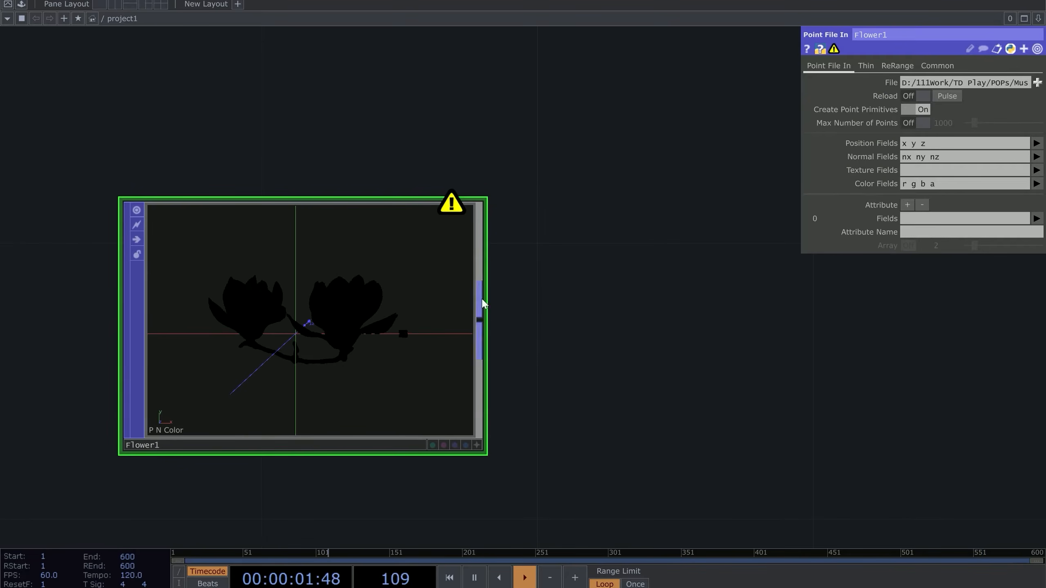
click(476, 446)
drag(371, 303, 358, 324)
scroll(333, 317, up, 5)
scroll(364, 306, down, 5)
click(477, 446)
drag(546, 147, 643, 106)
middle_drag(636, 286, 681, 293)
drag(682, 294, 677, 312)
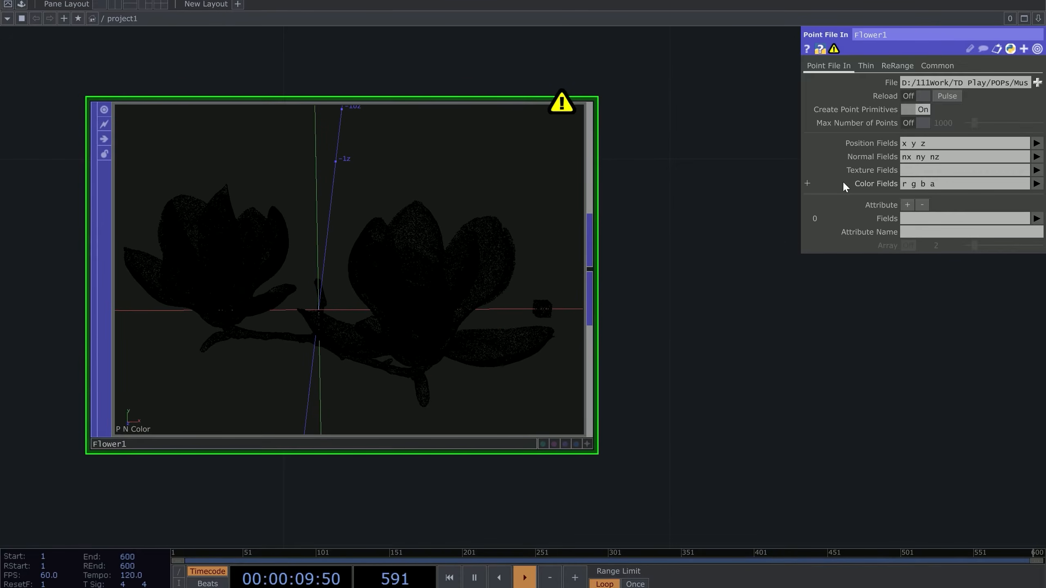
click(1036, 185)
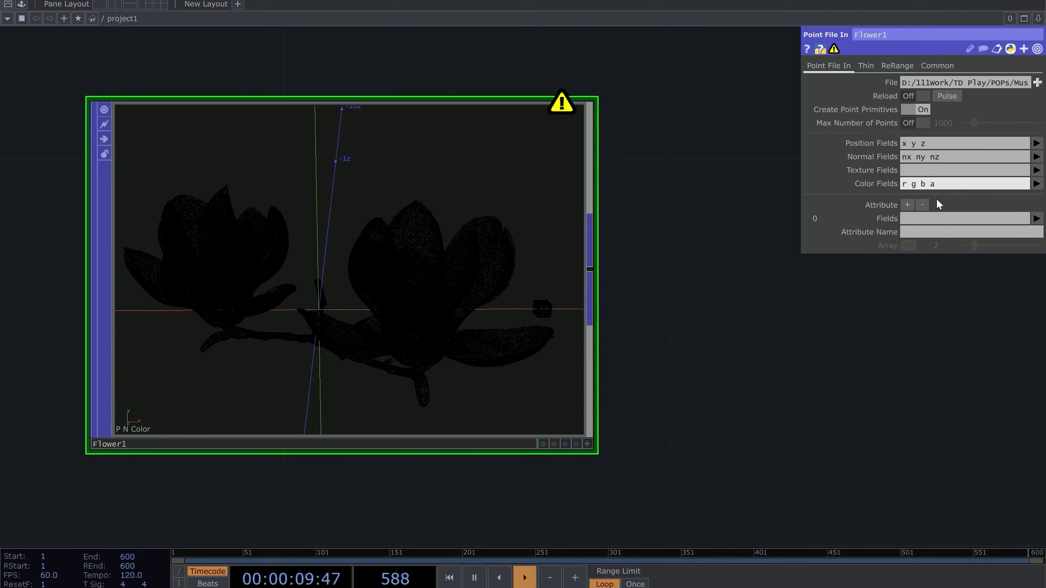
Replace Flower1's 'r g b a' colour fields with red, green and blue
drag(944, 185, 796, 175)
key(BackSpace)
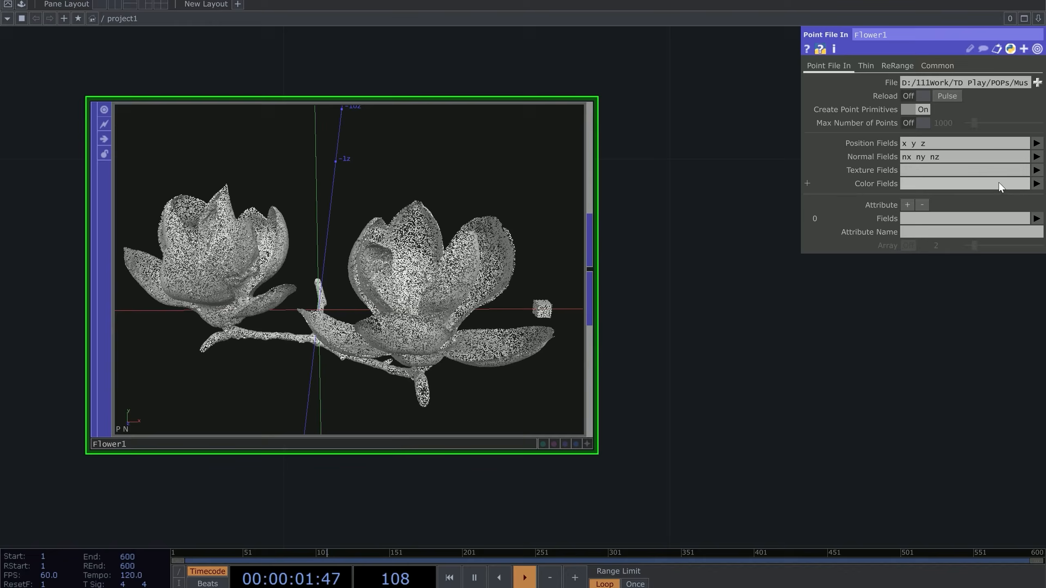
click(1036, 183)
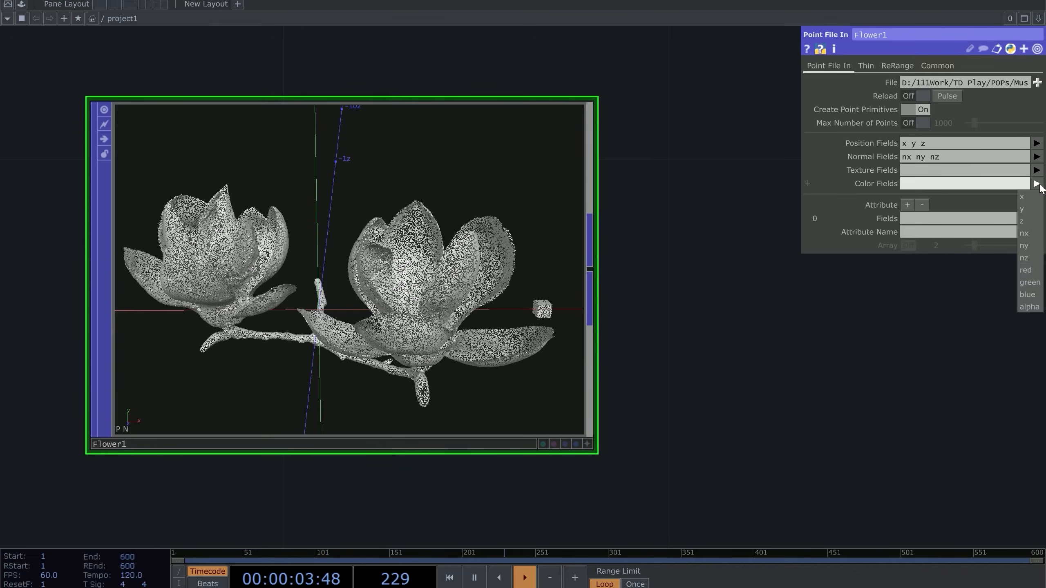
click(1029, 276)
click(1036, 184)
click(1029, 282)
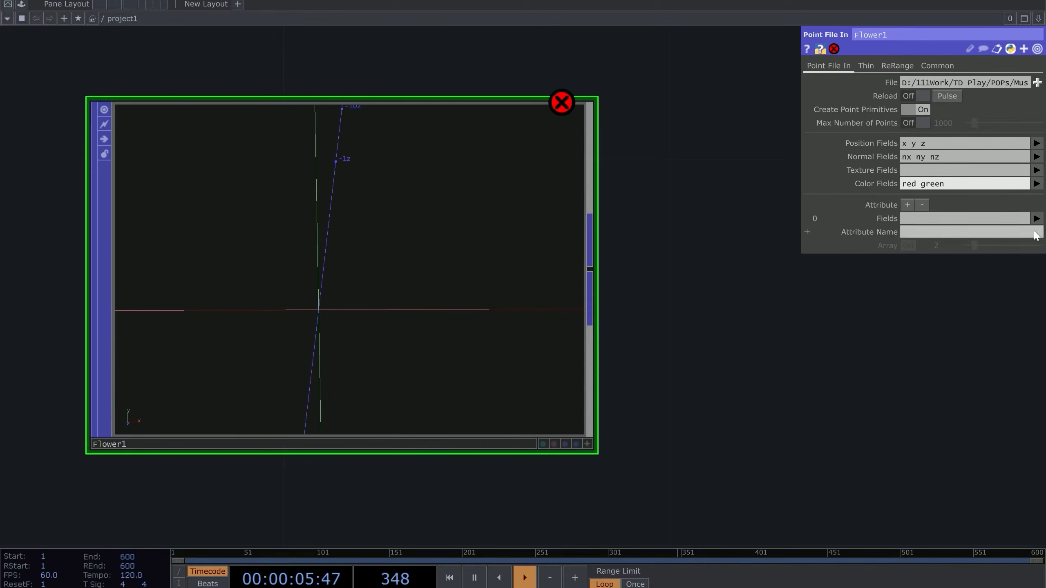
click(1036, 183)
click(1029, 290)
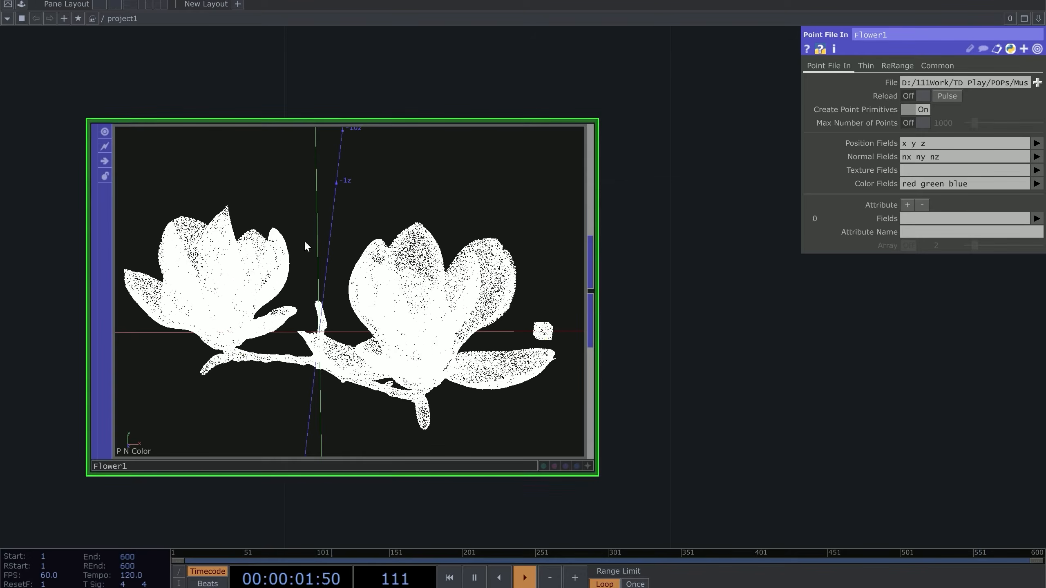
click(1036, 184)
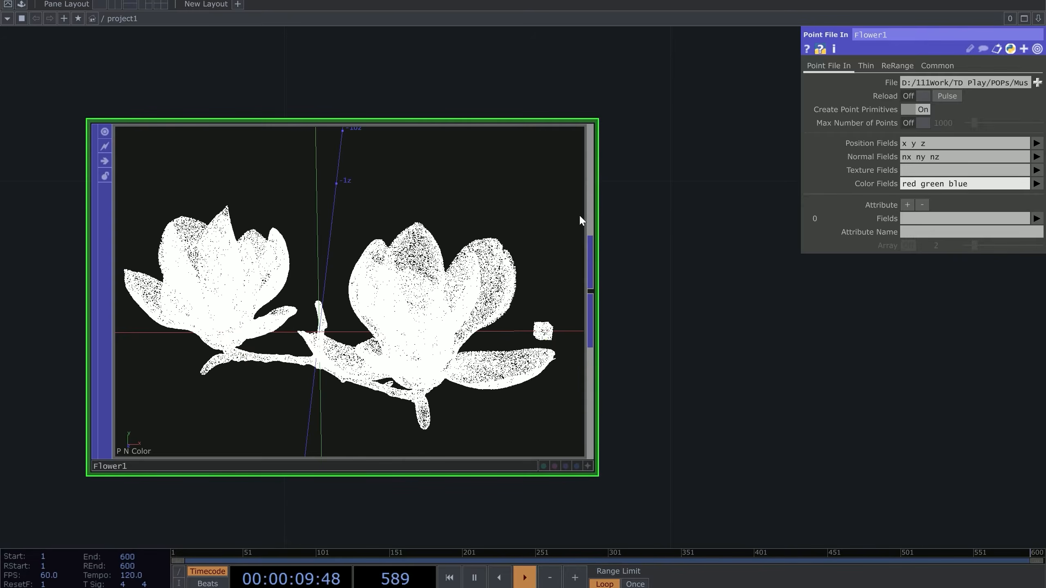
Orbit and zoom Flower1's viewer to inspect the magnolia point cloud
click(588, 466)
scroll(445, 323, up, 2)
scroll(445, 324, up, 3)
scroll(445, 324, down, 3)
drag(445, 324, 399, 304)
scroll(396, 305, down, 3)
scroll(445, 296, up, 4)
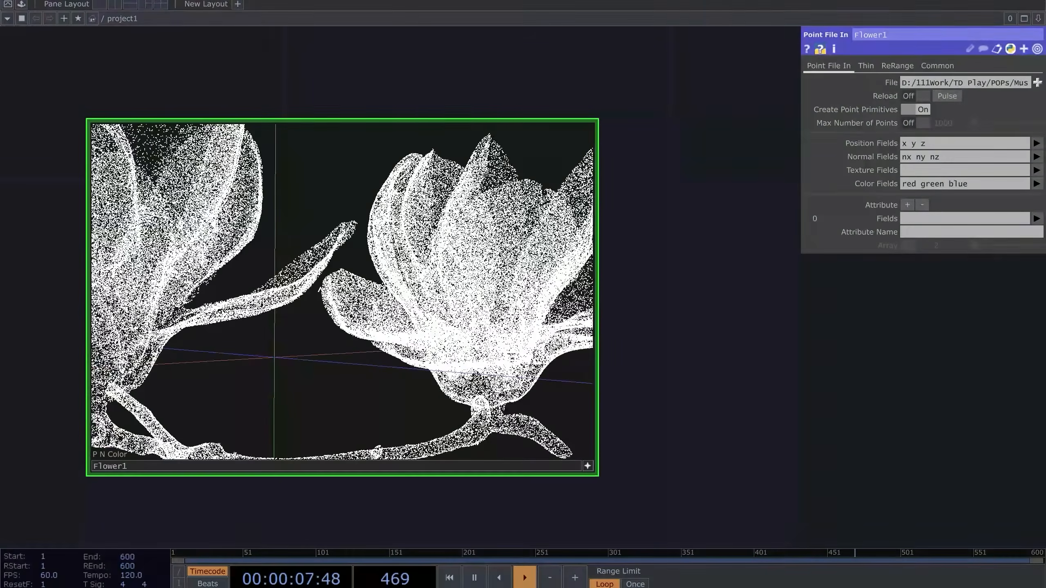
Pan the network to empty space and bring up the OP Create dialog
click(588, 466)
drag(697, 356, 718, 315)
scroll(718, 313, down, 5)
drag(325, 250, 381, 313)
key(Tab)
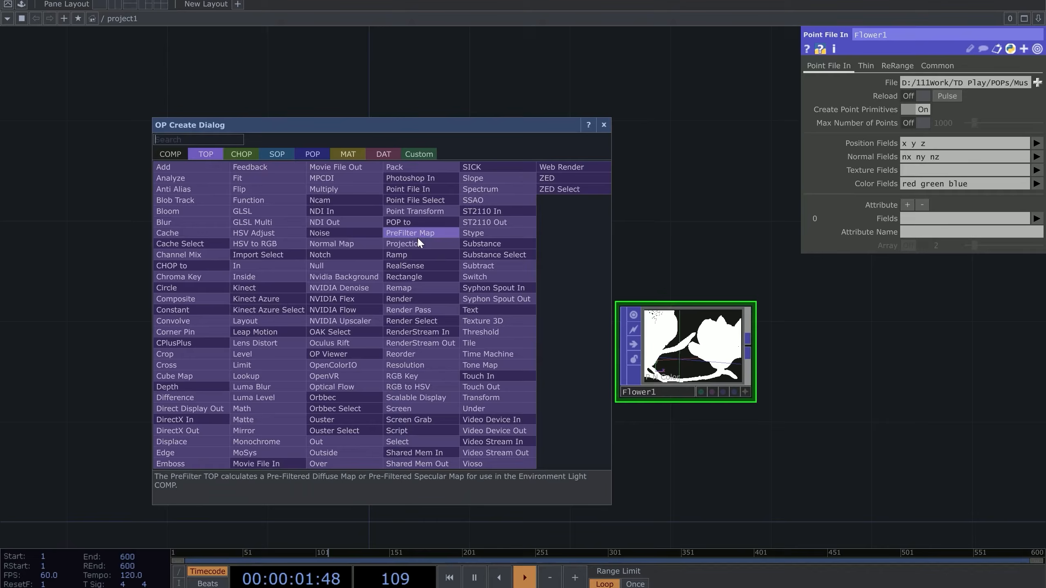
Create a Point File In TOP, pointfilein1, loading Flower1.ply
click(415, 198)
click(384, 348)
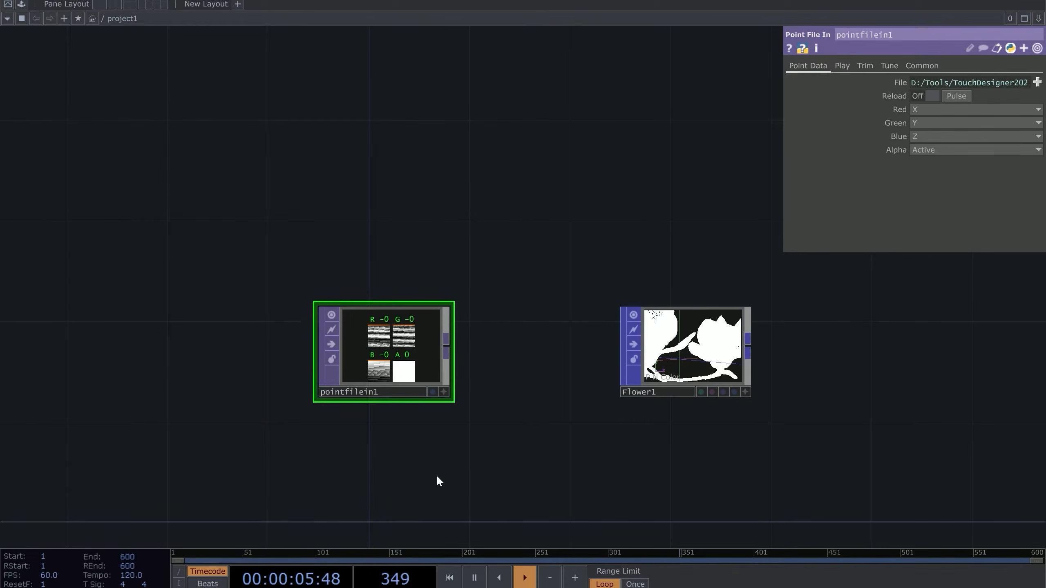
click(1036, 82)
scroll(65, 194, up, 3)
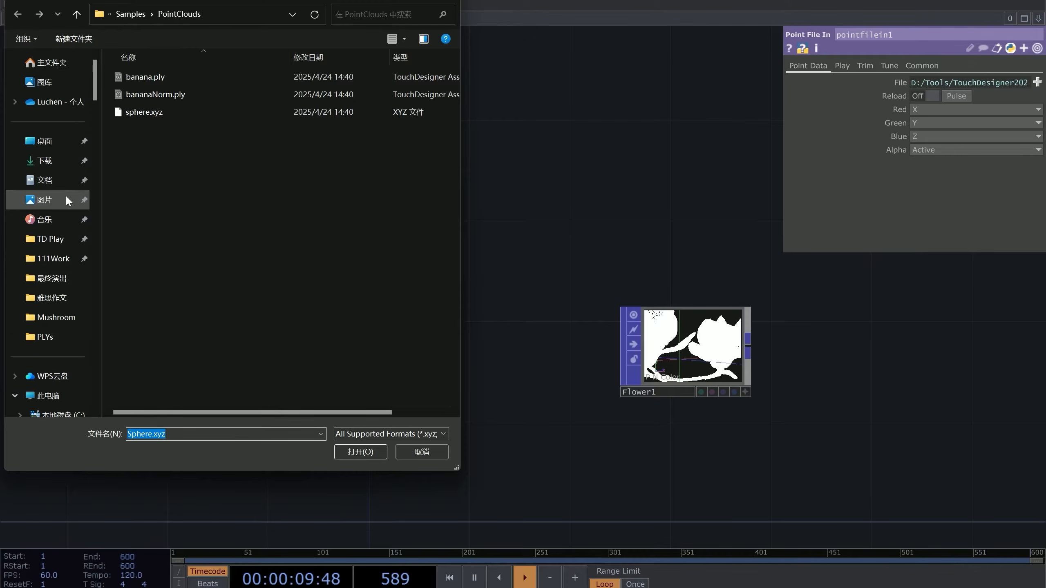
click(70, 336)
click(141, 78)
double_click(140, 78)
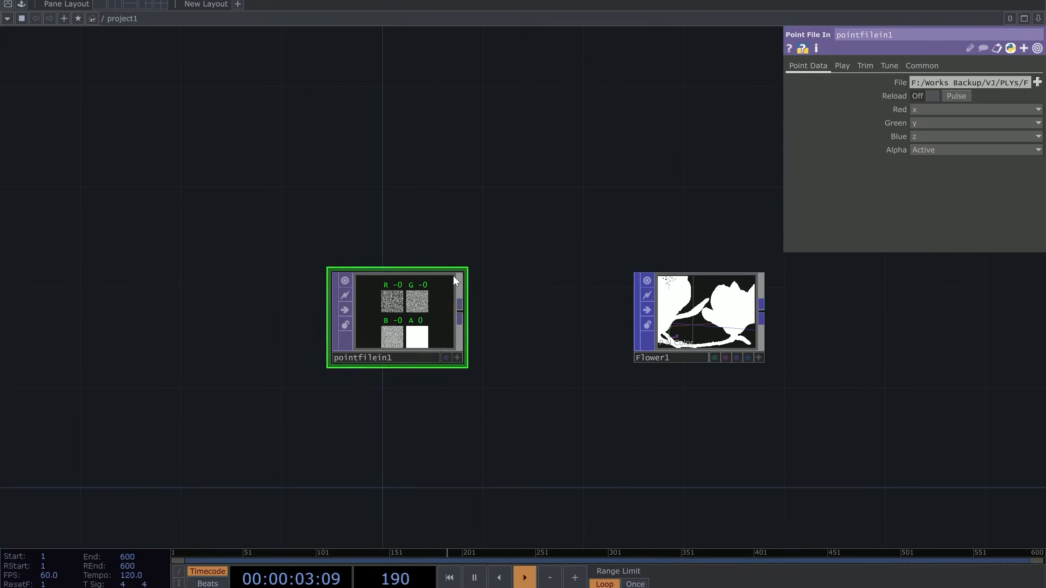
scroll(544, 330, up, 3)
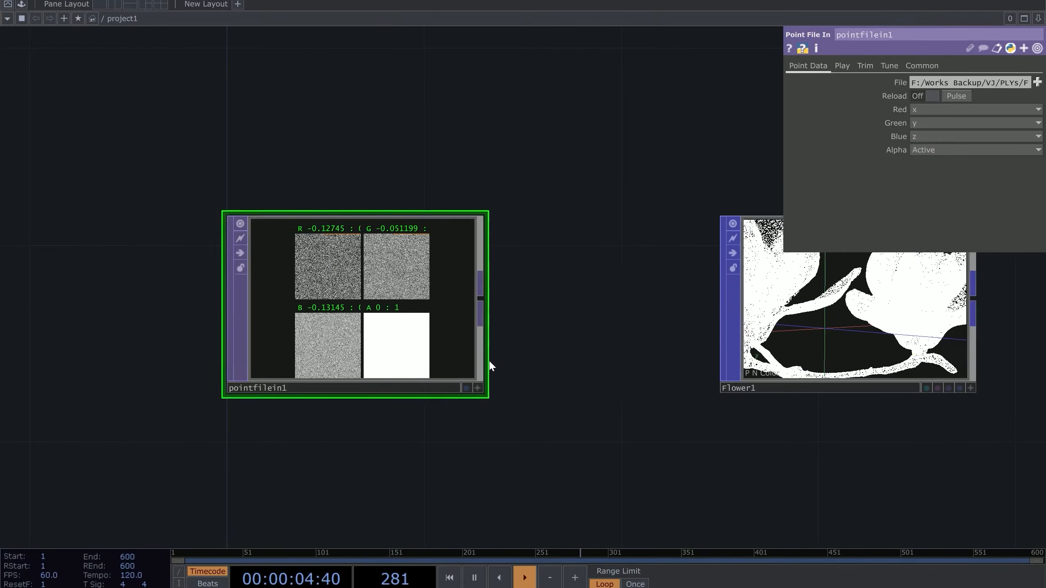
Set pointfilein1's viewer to View as Points
click(479, 389)
right_click(402, 298)
click(432, 388)
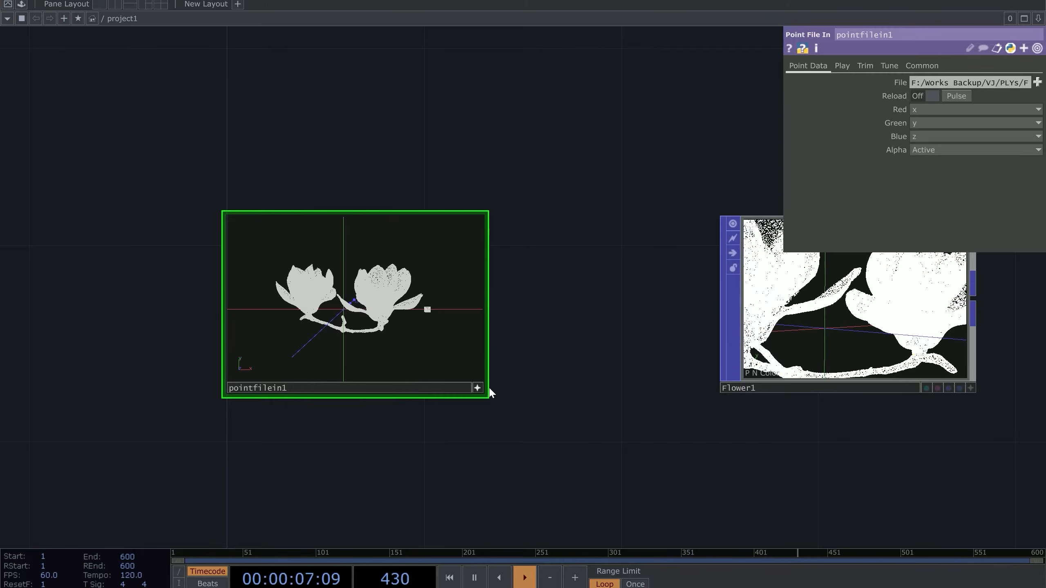
click(480, 389)
drag(532, 404, 540, 324)
scroll(539, 325, down, 2)
scroll(539, 324, down, 1)
scroll(534, 313, up, 3)
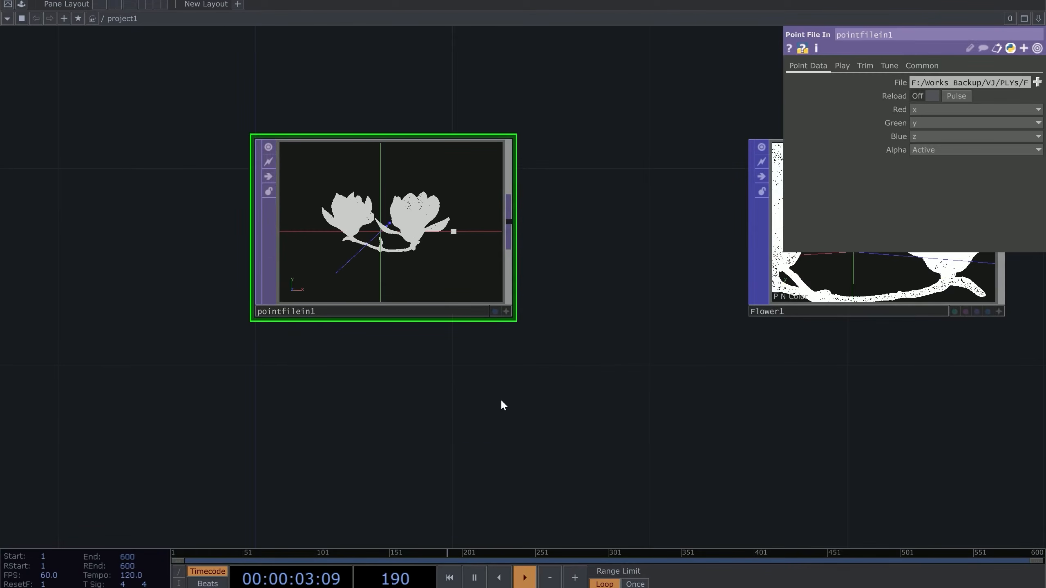
Add a Point File Select TOP, pointfileselect1, below pointfilein1
key(Tab)
text(po)
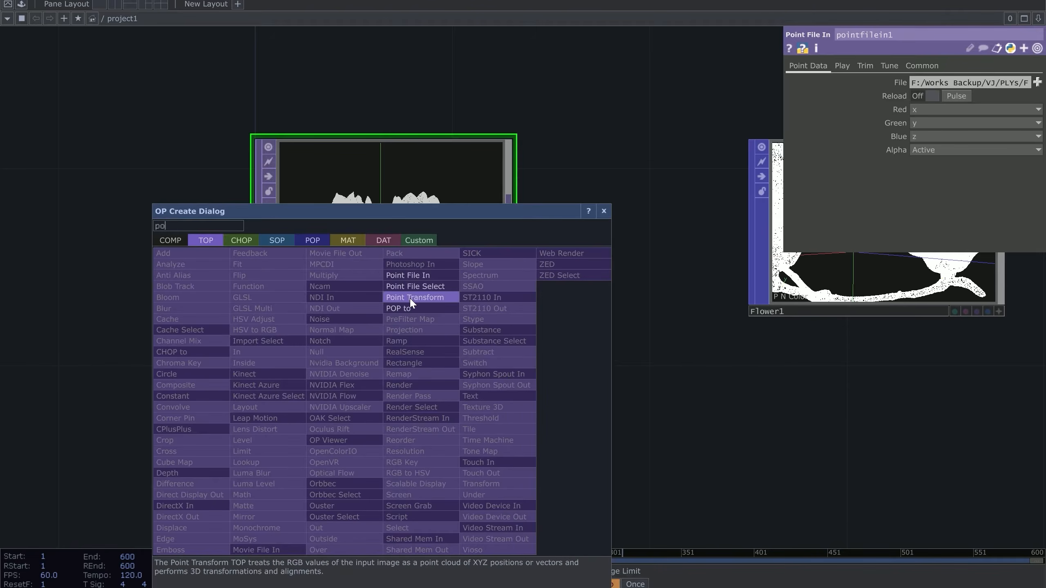
click(413, 287)
click(374, 469)
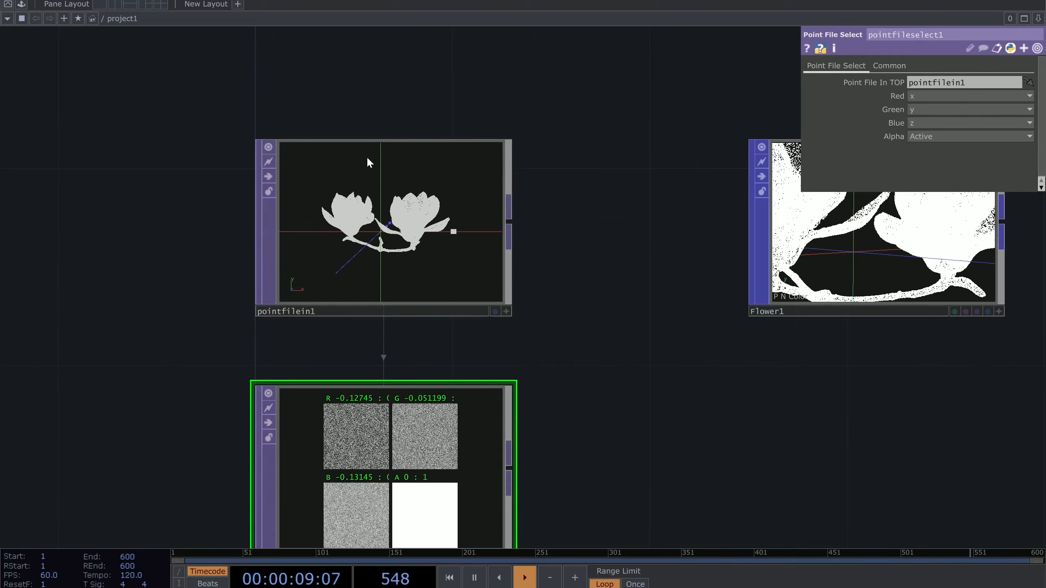
Map pointfileselect1's Red, Green and Blue channels to the red, green and blue fields
drag(604, 346, 581, 262)
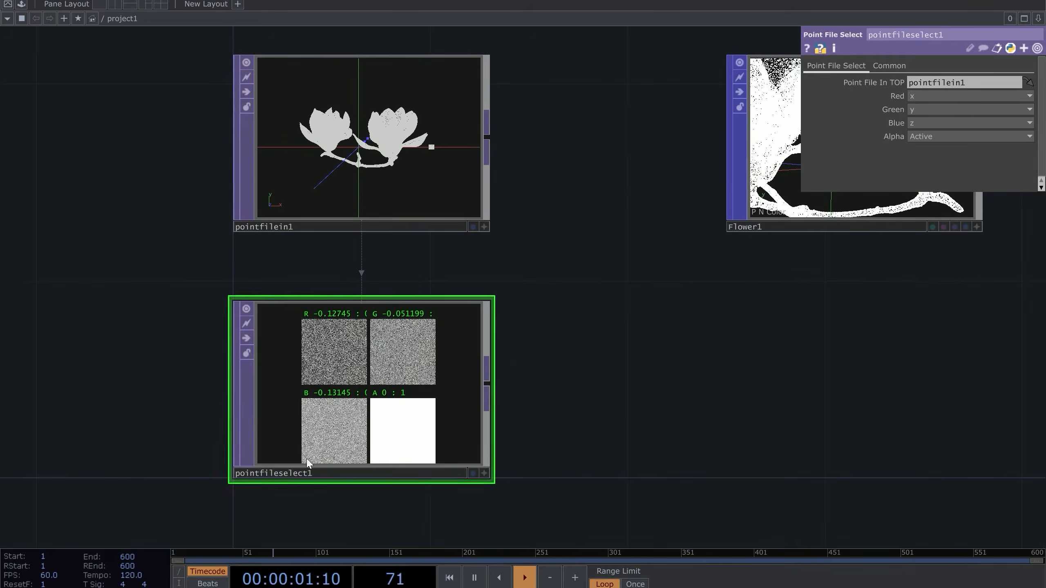
click(910, 96)
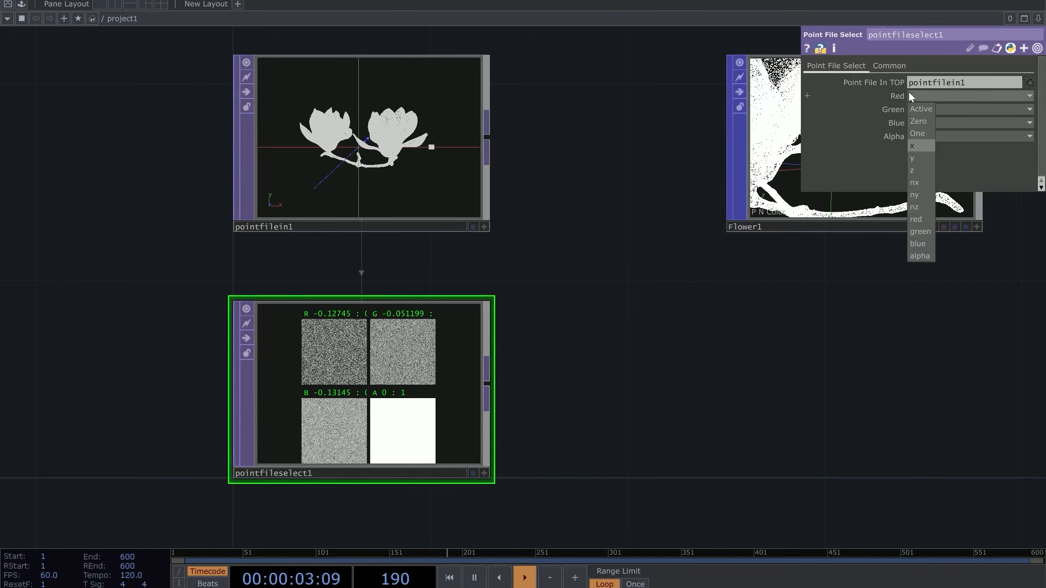
click(931, 222)
click(924, 96)
click(921, 108)
click(925, 95)
click(916, 219)
click(922, 109)
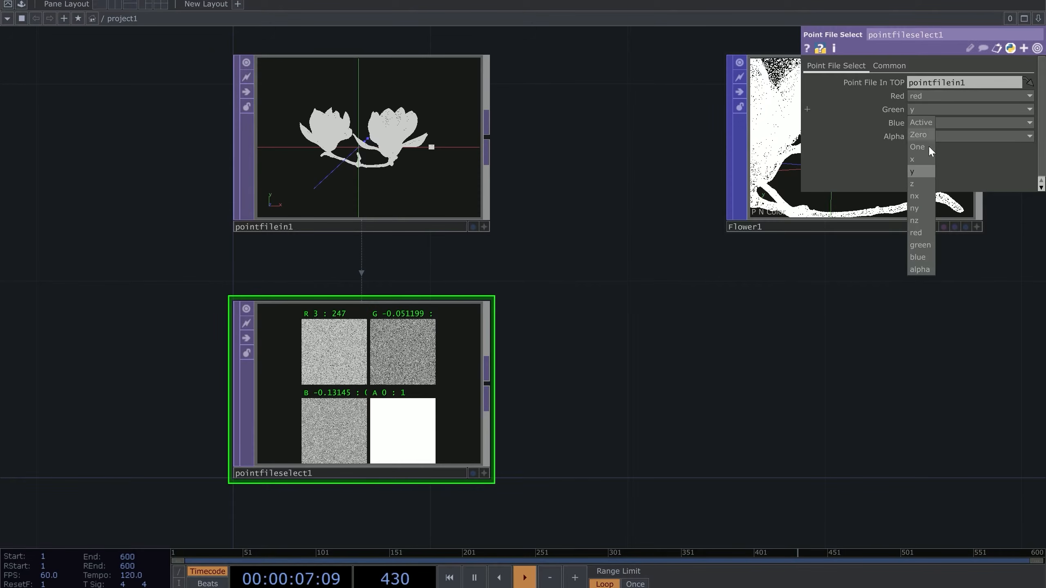
click(928, 239)
click(921, 120)
click(928, 257)
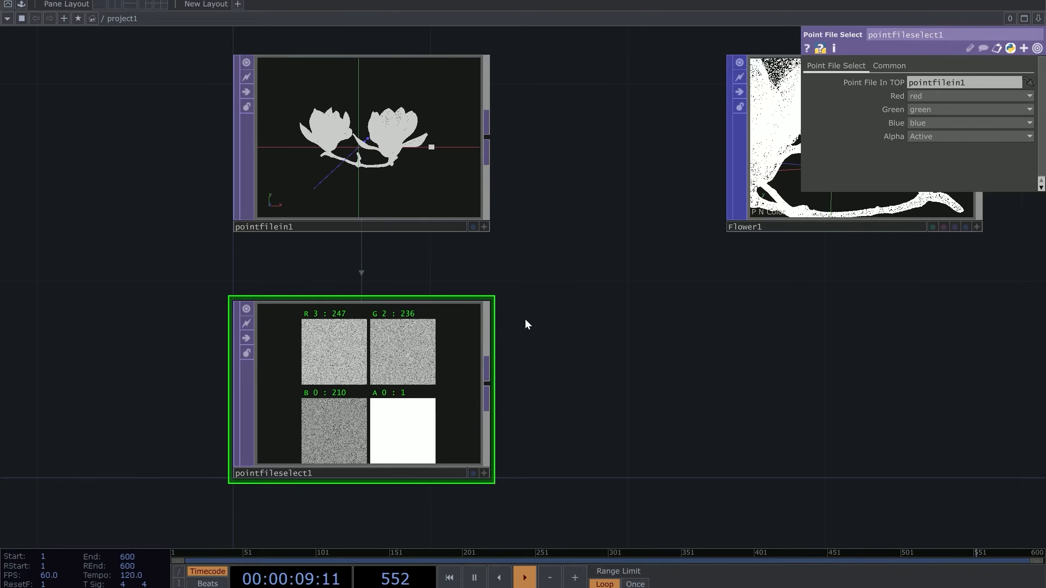
Display pointfileselect1's output as a single Color image
click(485, 474)
right_click(402, 372)
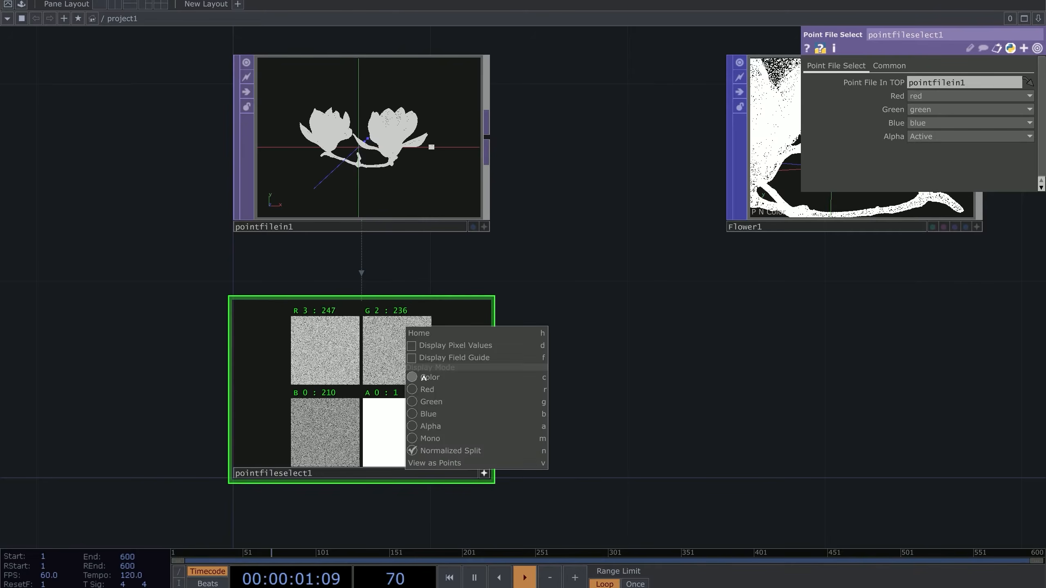
click(414, 376)
click(484, 473)
drag(526, 323, 415, 340)
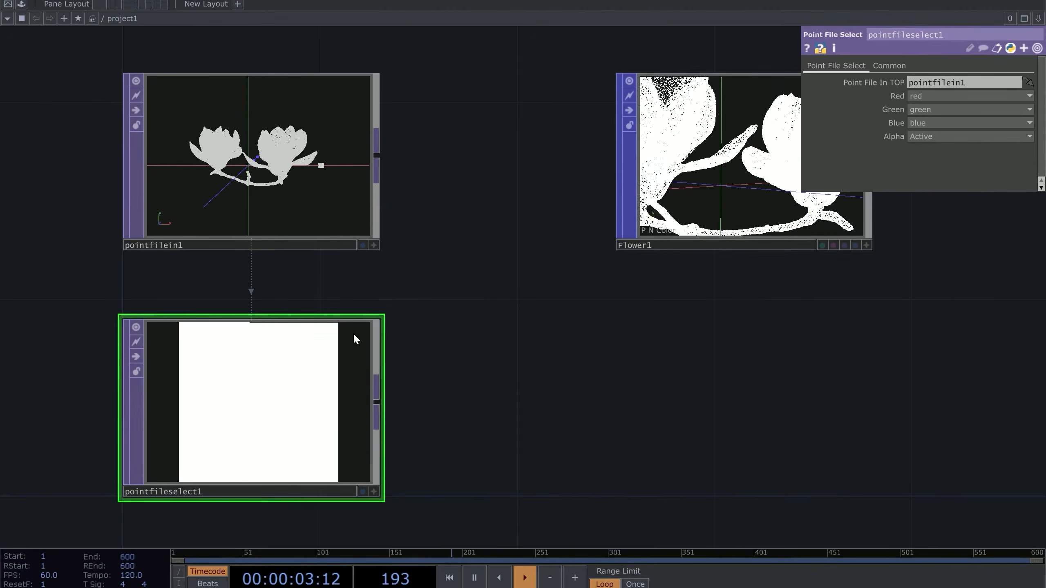
Move the Flower1 node beside pointfilein1
drag(714, 175, 515, 178)
drag(517, 298, 475, 257)
drag(395, 304, 344, 335)
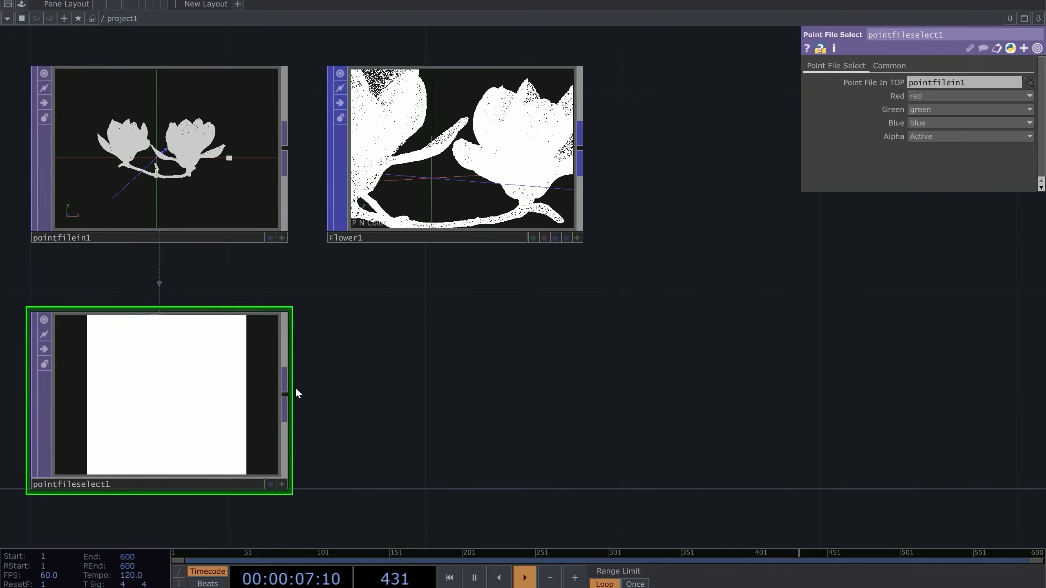
drag(315, 368, 303, 355)
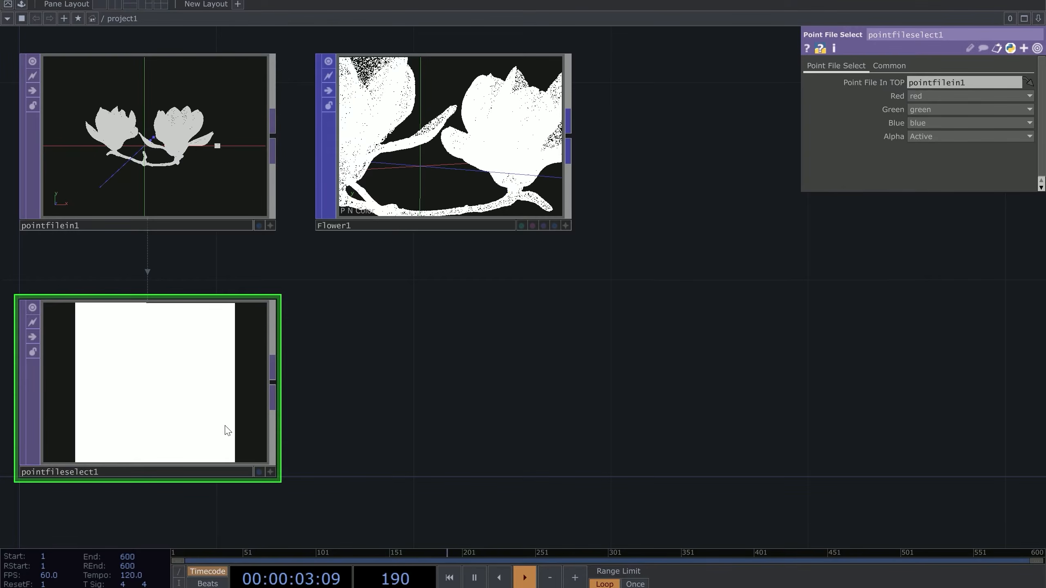
Turn on Display Pixel Values in pointfileselect1's viewer and make room beside it
drag(342, 436, 516, 409)
right_click(345, 282)
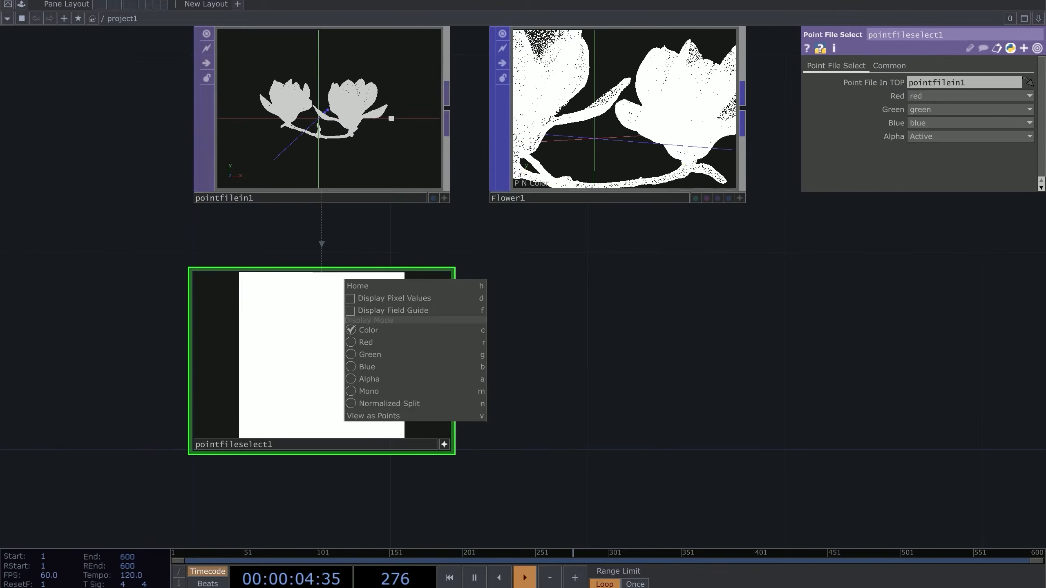
click(363, 302)
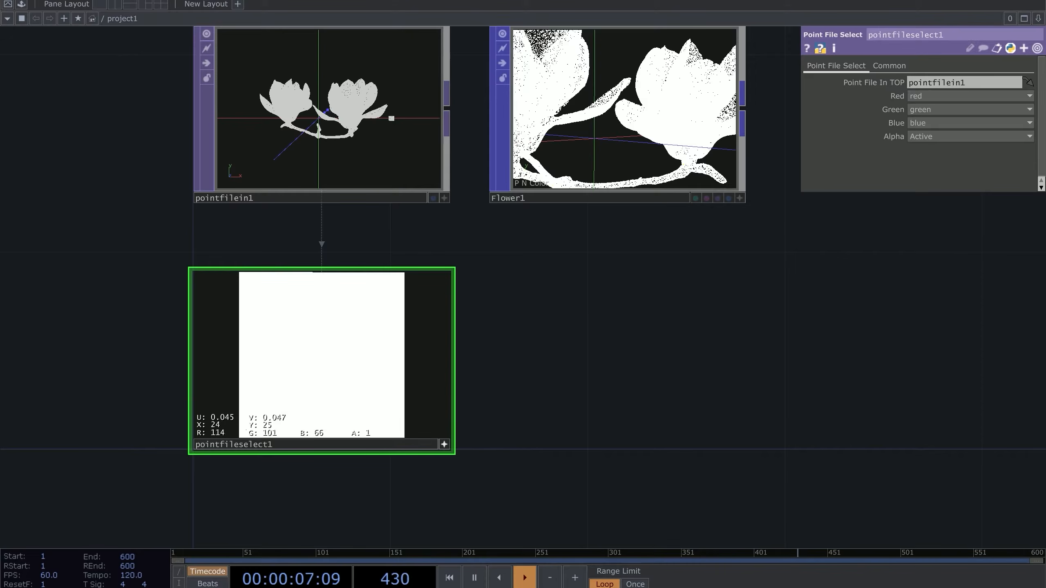
scroll(222, 441, up, 5)
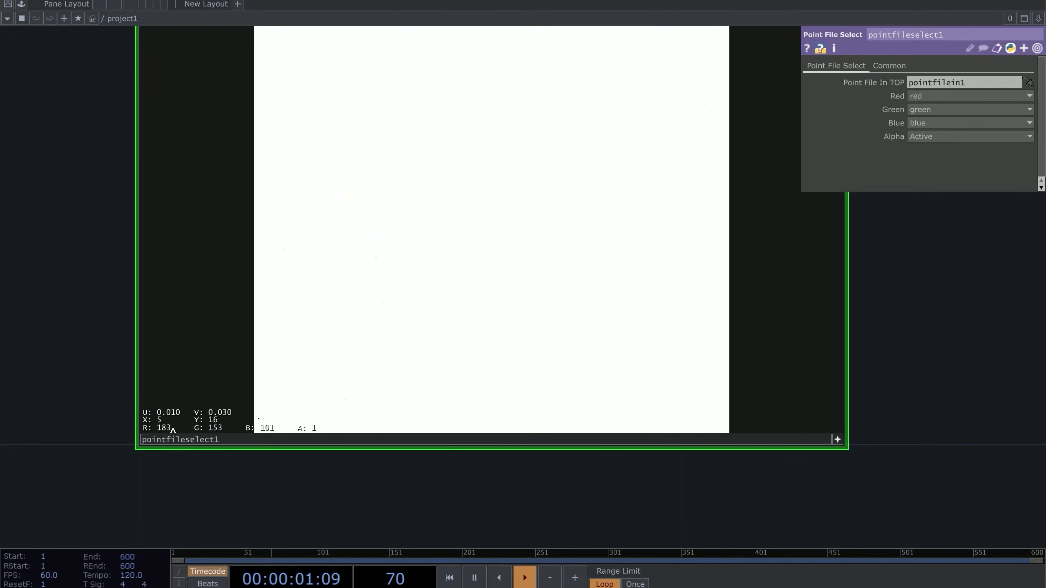
scroll(301, 462, down, 5)
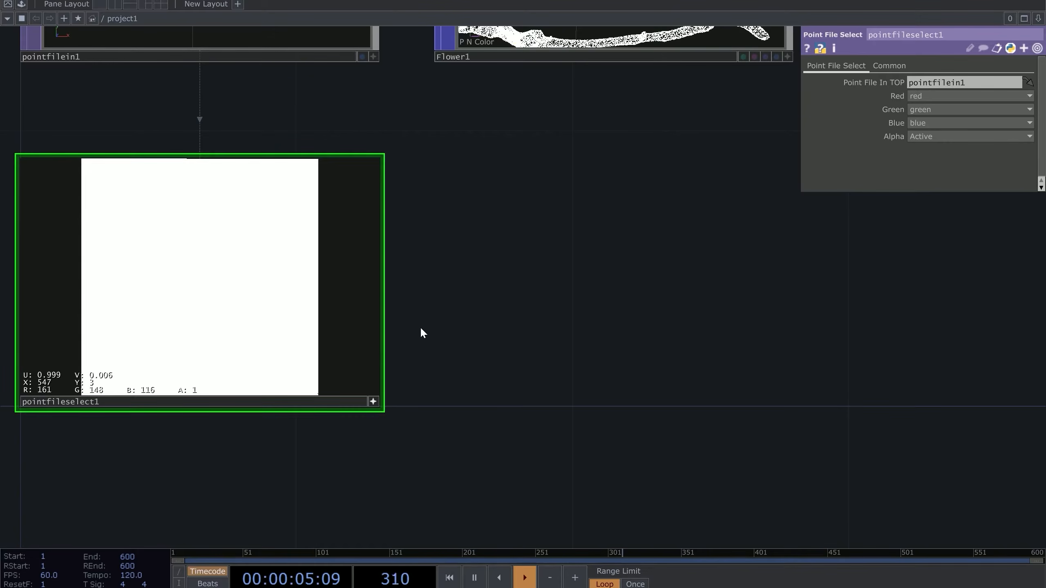
click(374, 401)
drag(456, 312, 390, 369)
drag(454, 287, 456, 298)
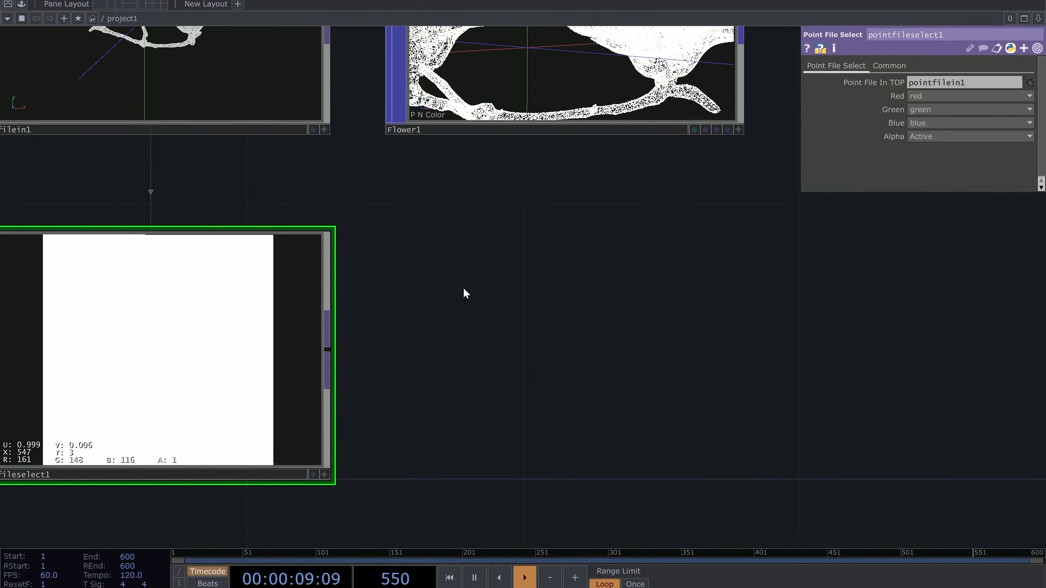
scroll(463, 287, down, 3)
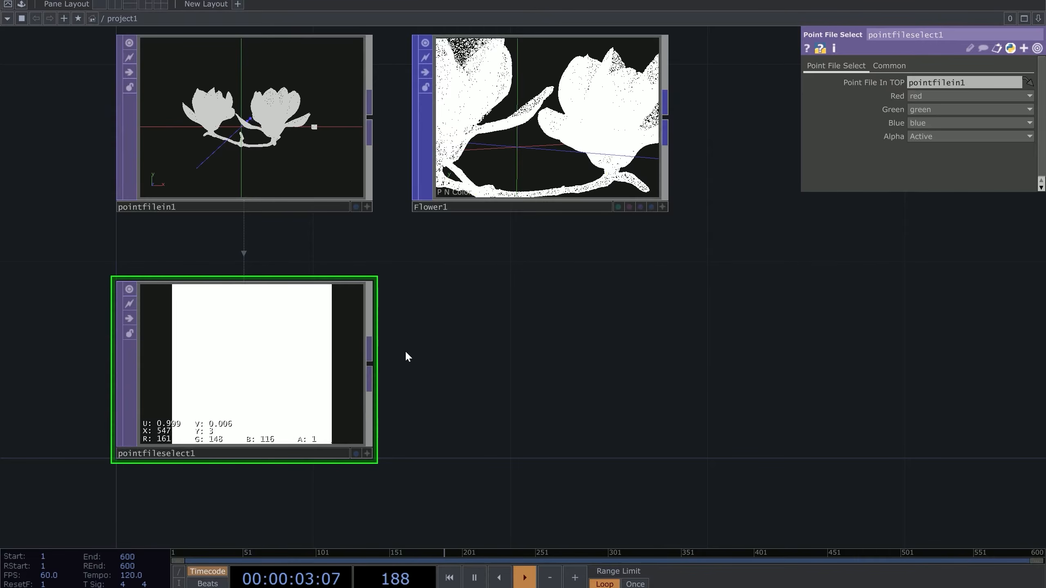
drag(476, 377, 355, 410)
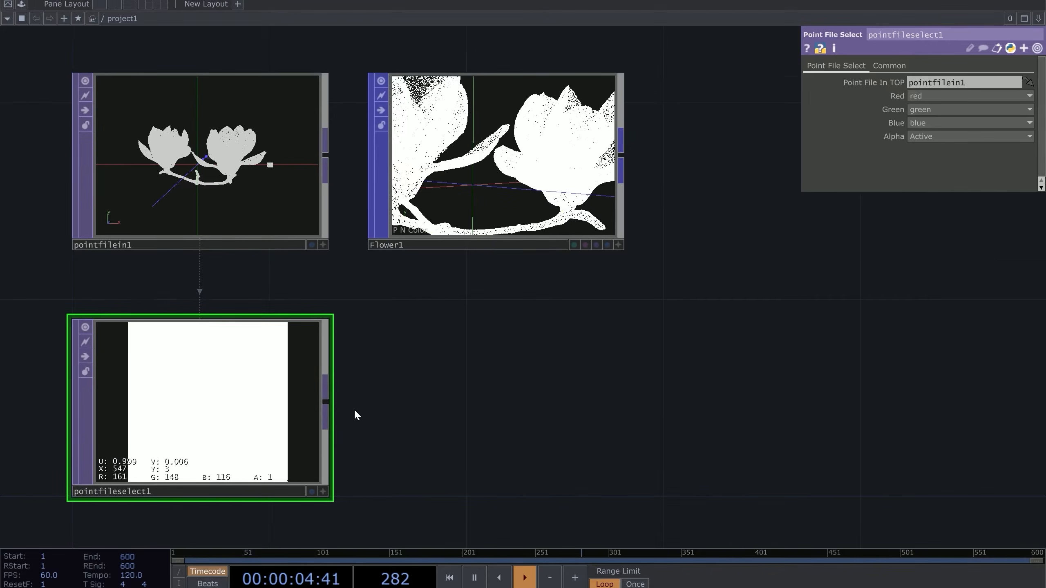
Add a Math TOP, math1, to the right of pointfileselect1
right_click(333, 400)
text(ma)
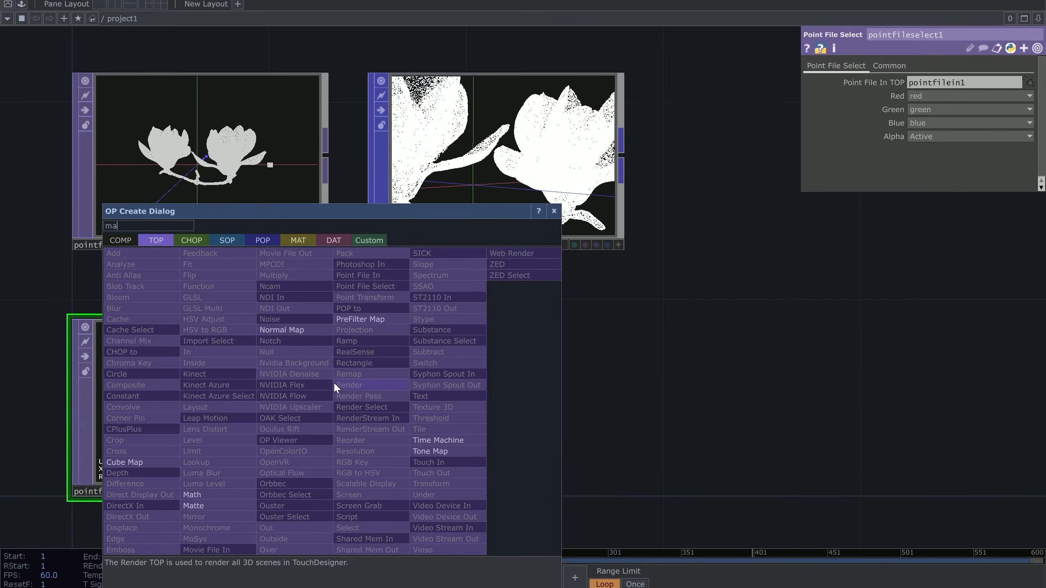
click(194, 495)
click(494, 412)
Set math1's Multiply on the Multi-Add page to 1/255
click(880, 66)
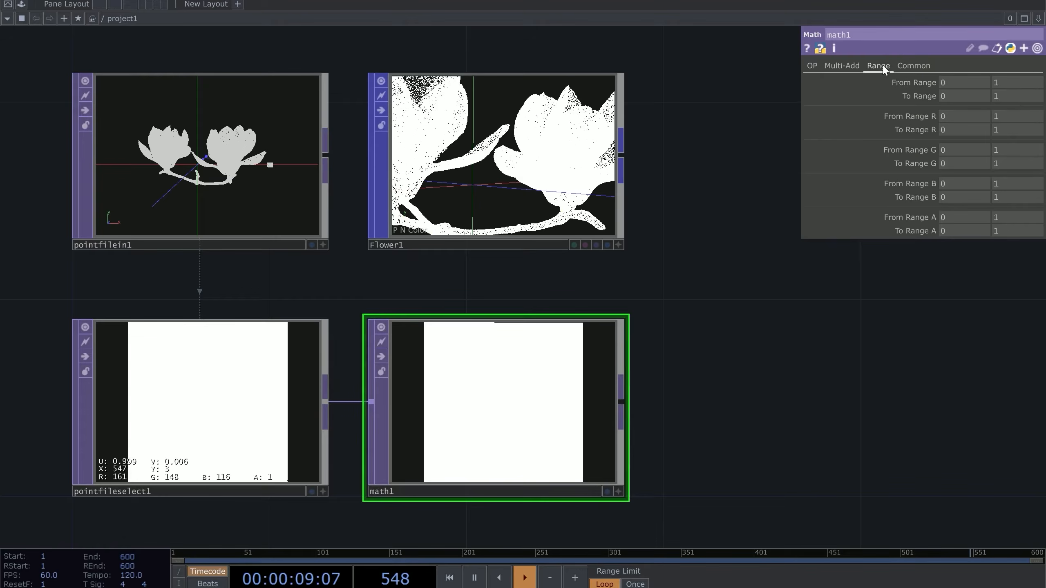
click(840, 65)
click(945, 95)
text(1/255)
key(Return)
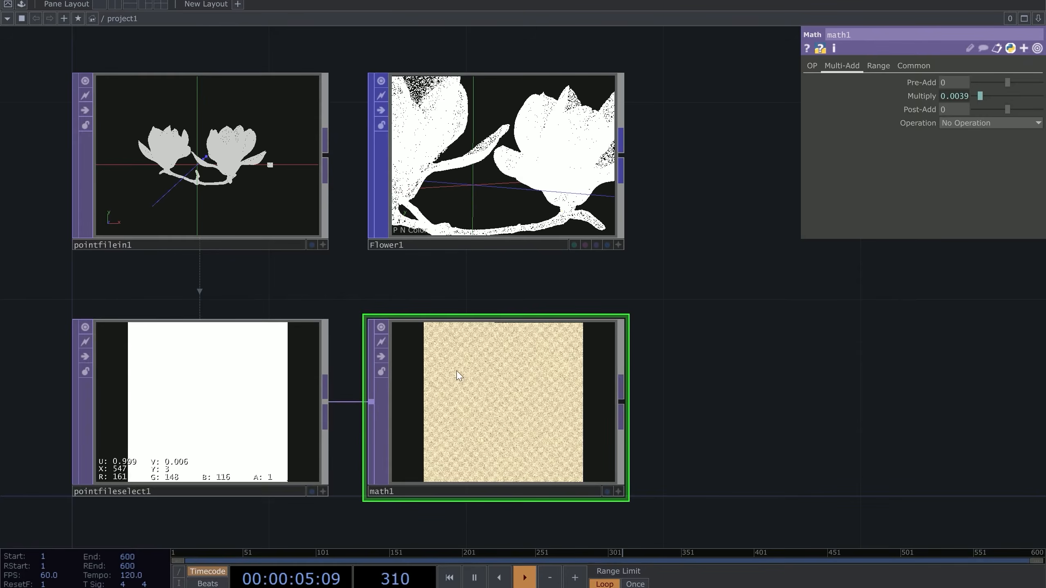
scroll(511, 396, up, 4)
scroll(511, 393, up, 5)
scroll(492, 289, down, 8)
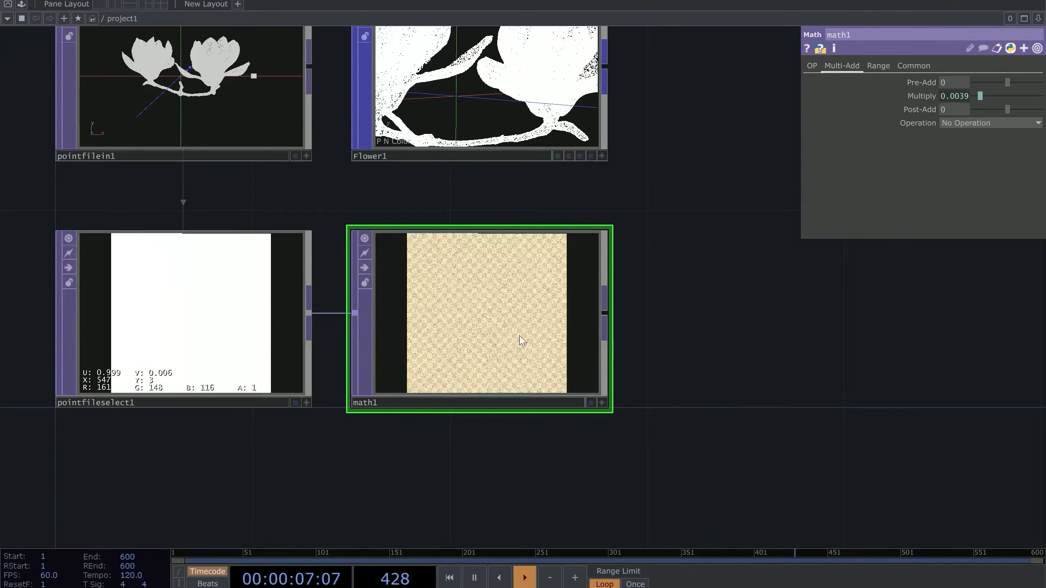
drag(659, 285, 681, 347)
Inspect the 1/255 Multiply expression, shown as 0.0039, and recentre the four nodes
click(928, 95)
click(895, 110)
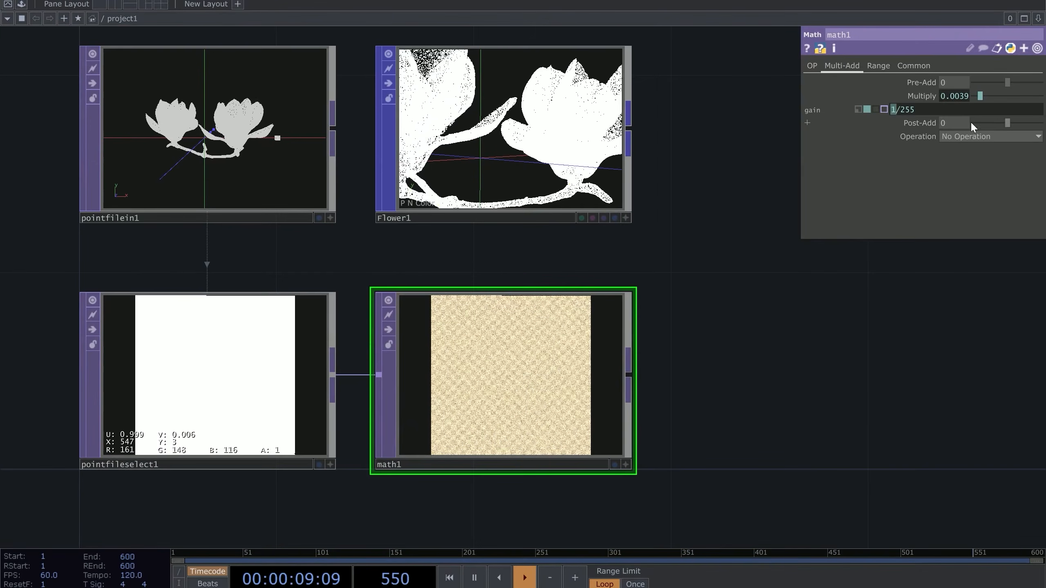
drag(918, 109, 901, 109)
click(916, 97)
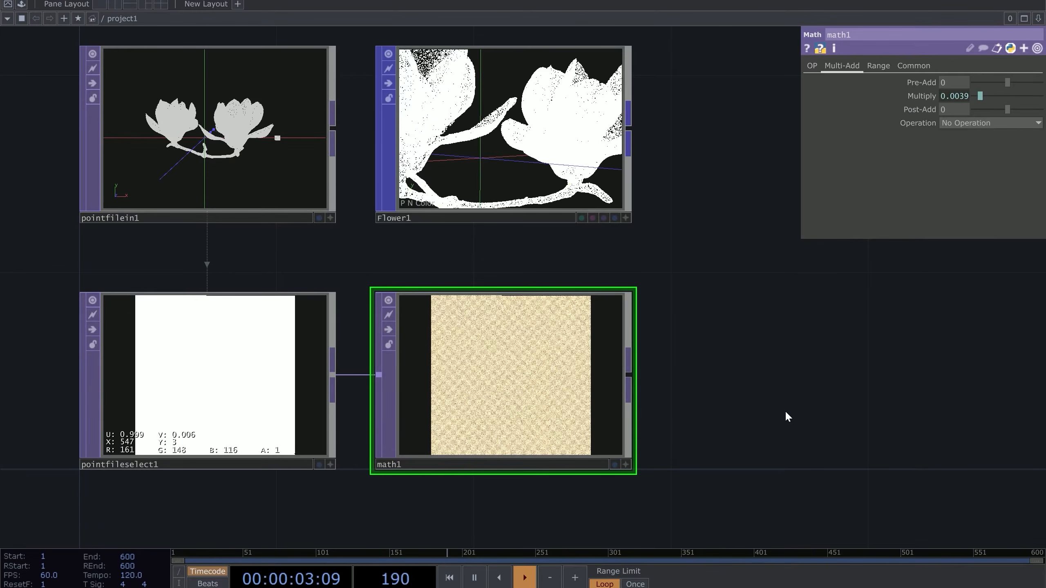
scroll(784, 411, down, 3)
drag(760, 374, 684, 373)
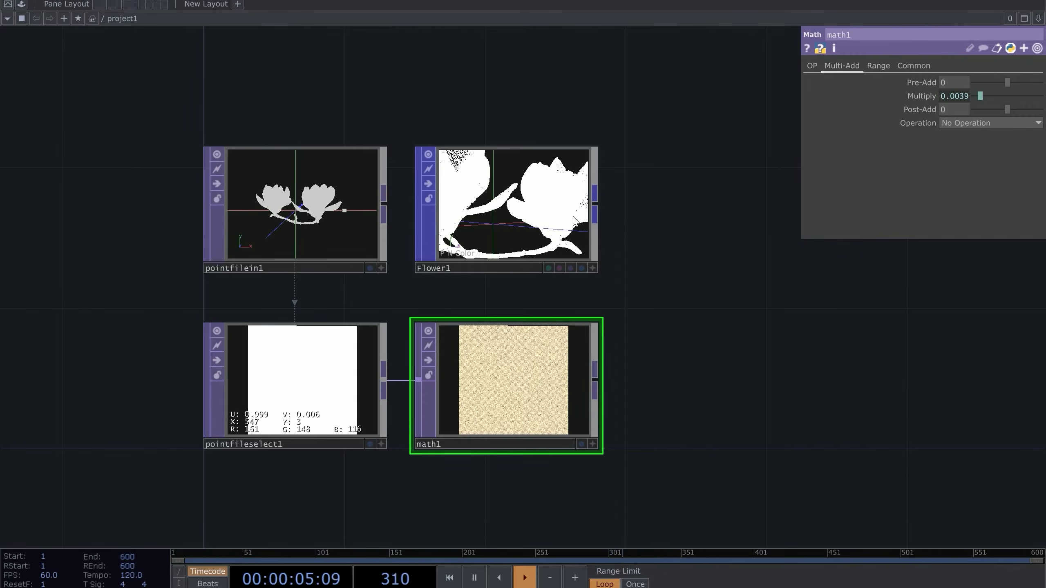
scroll(569, 176, up, 4)
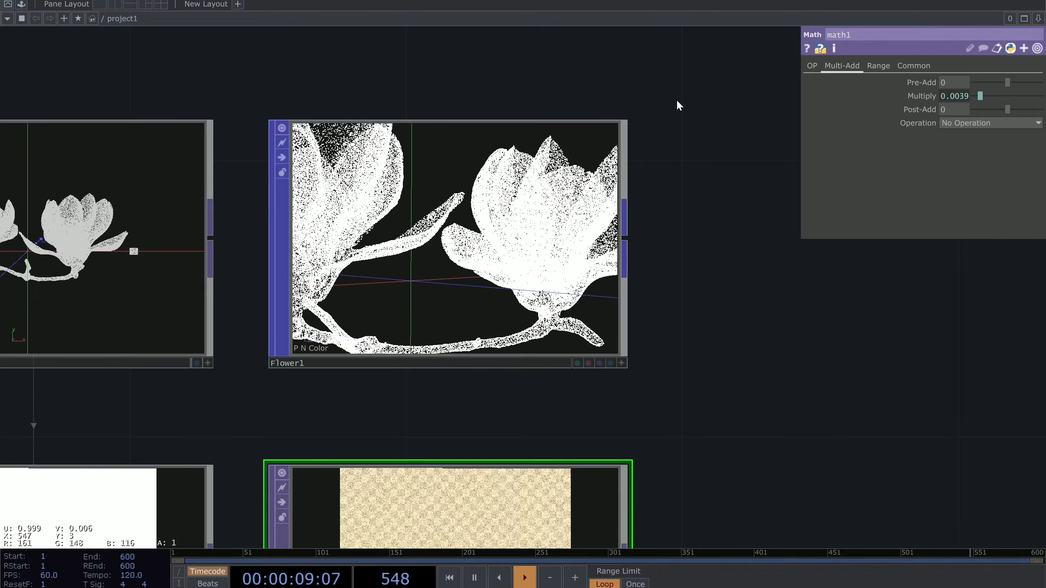
Select Flower1 to show its point file settings and drag it further right
click(546, 180)
drag(689, 231, 542, 208)
scroll(482, 237, down, 2)
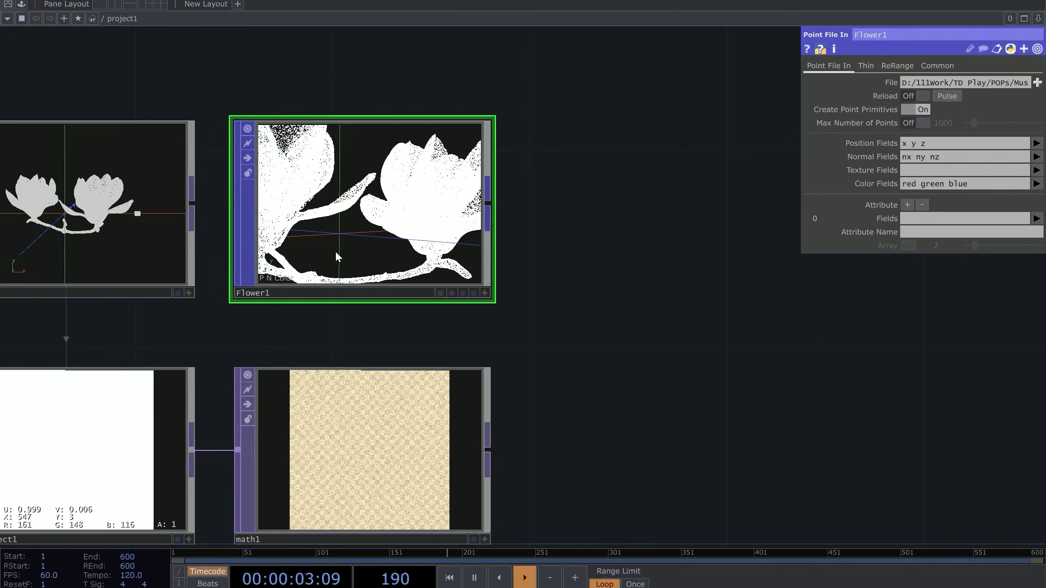
scroll(485, 256, up, 2)
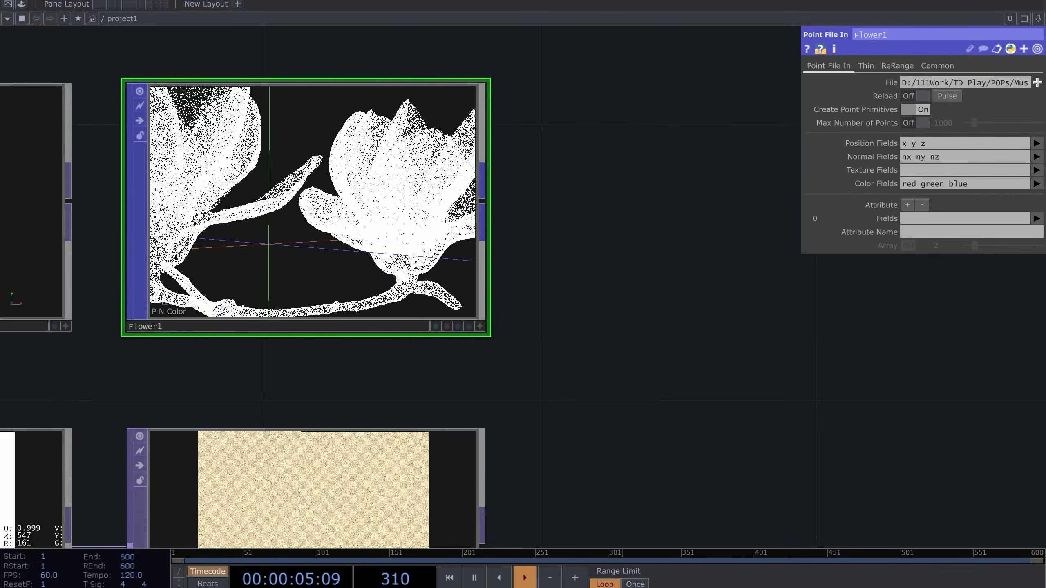
scroll(523, 212, down, 5)
drag(472, 216, 623, 216)
scroll(523, 344, up, 4)
scroll(570, 340, down, 2)
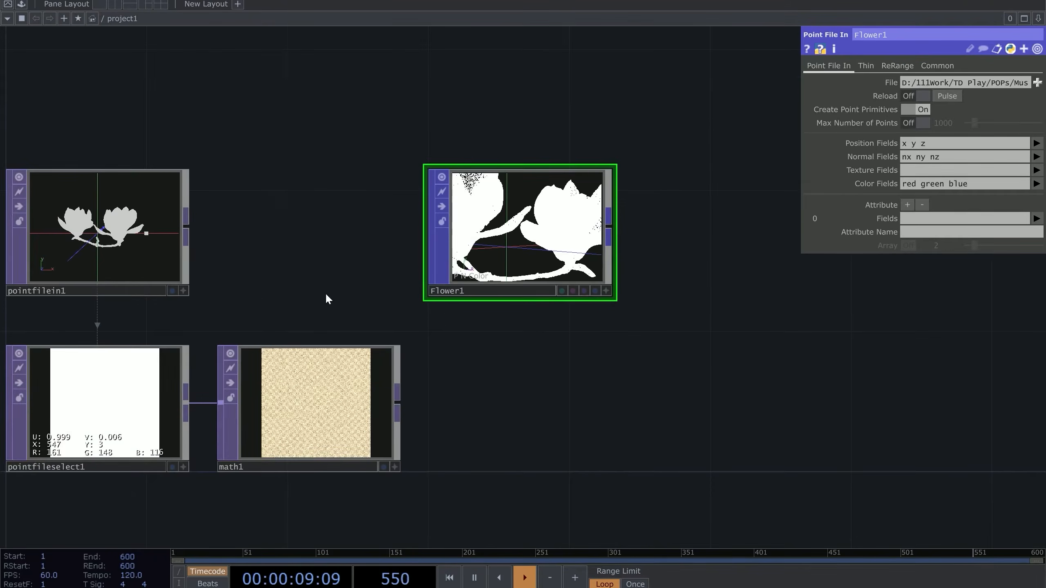
scroll(490, 342, up, 2)
drag(256, 294, 373, 282)
Box-select pointfileselect1 and math1, then recentre and zoom in on Flower1
right_drag(338, 309, 1, 411)
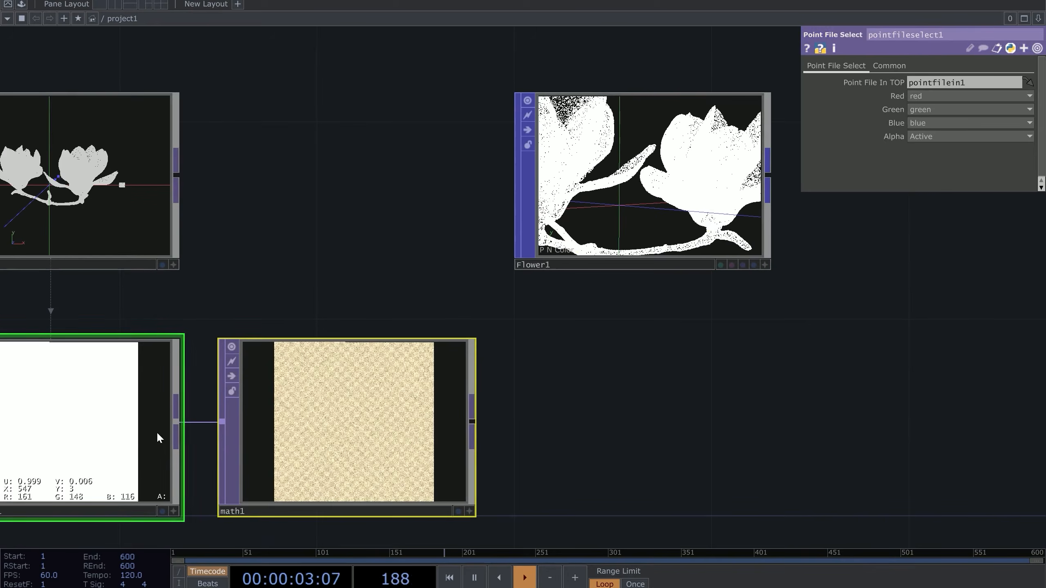
scroll(232, 335, down, 3)
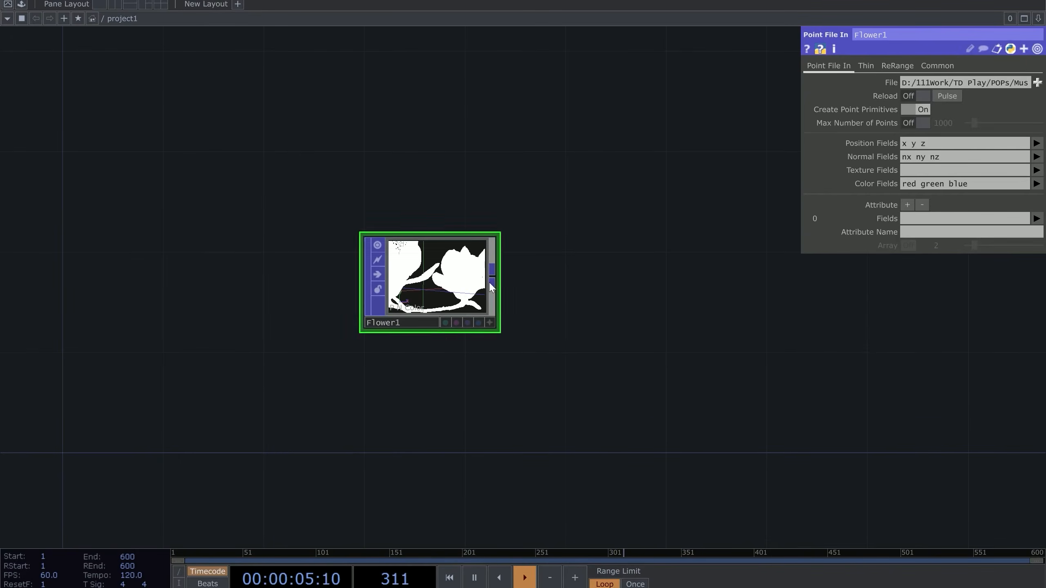
scroll(621, 320, up, 5)
drag(702, 408, 712, 361)
scroll(233, 409, up, 2)
scroll(185, 229, down, 2)
drag(666, 258, 691, 299)
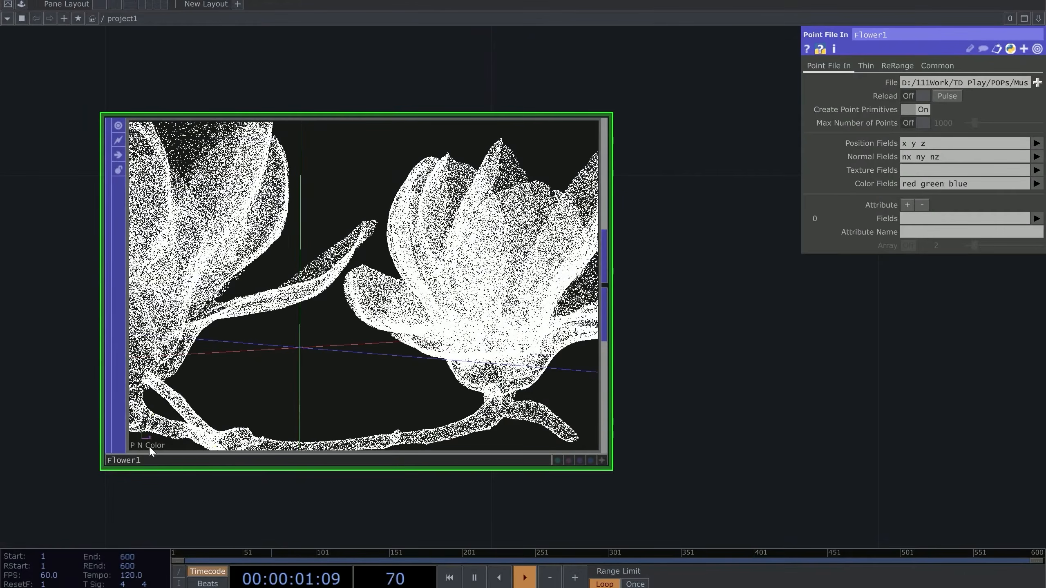
scroll(149, 453, up, 3)
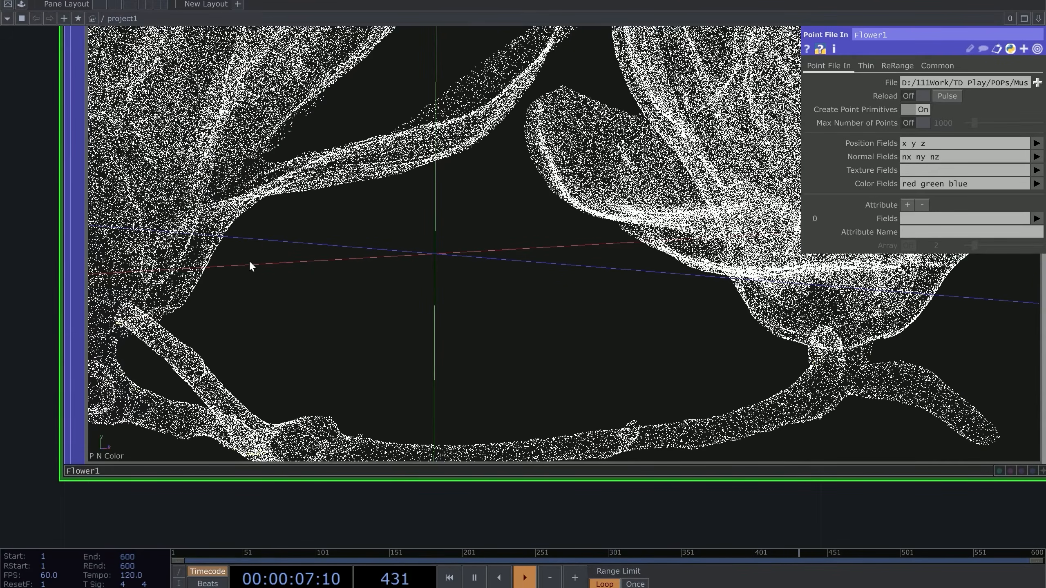
scroll(271, 268, down, 2)
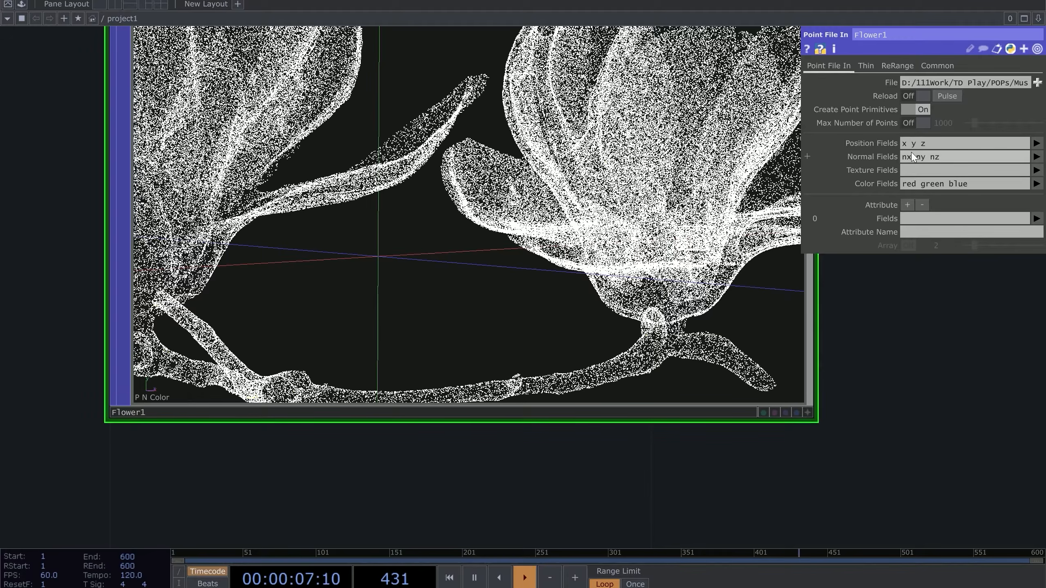
scroll(371, 474, down, 5)
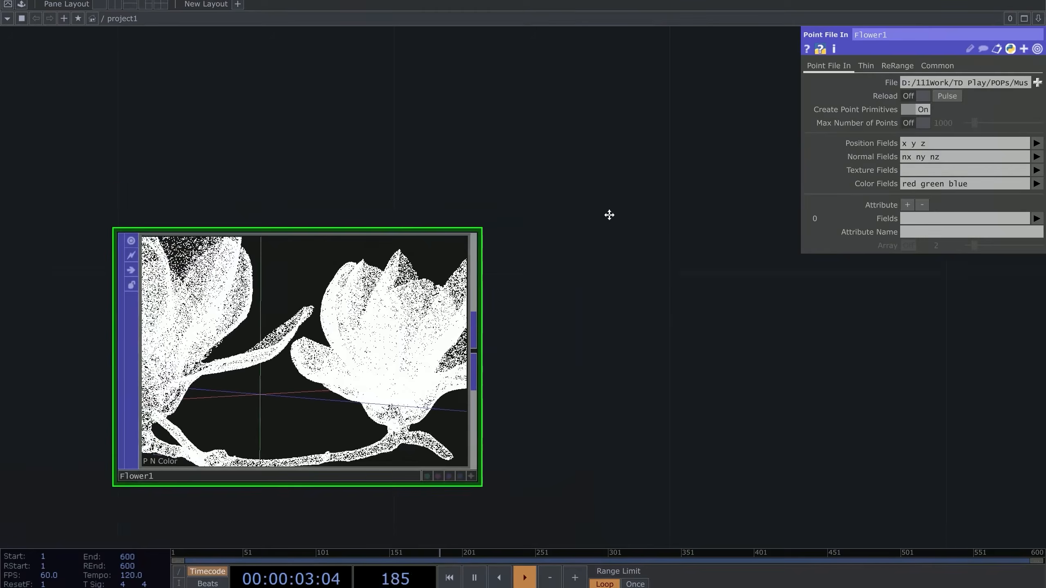
drag(610, 215, 610, 185)
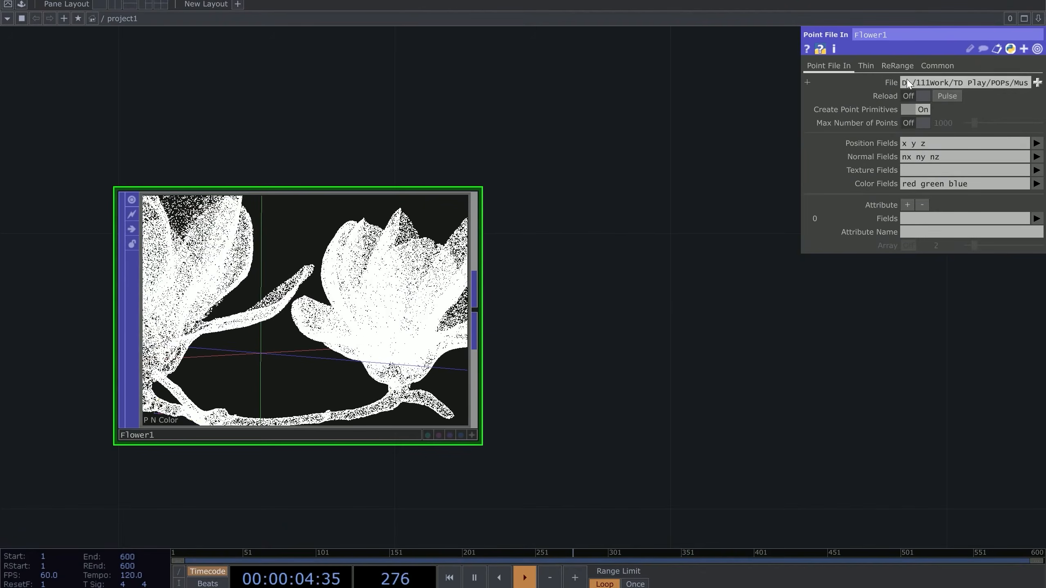
drag(799, 92, 668, 92)
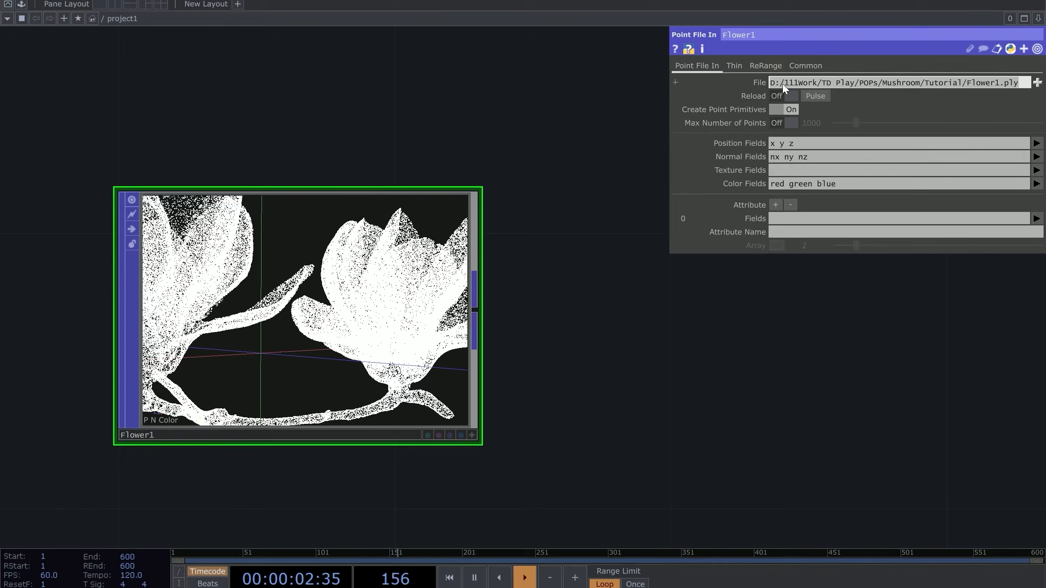
drag(668, 94, 799, 94)
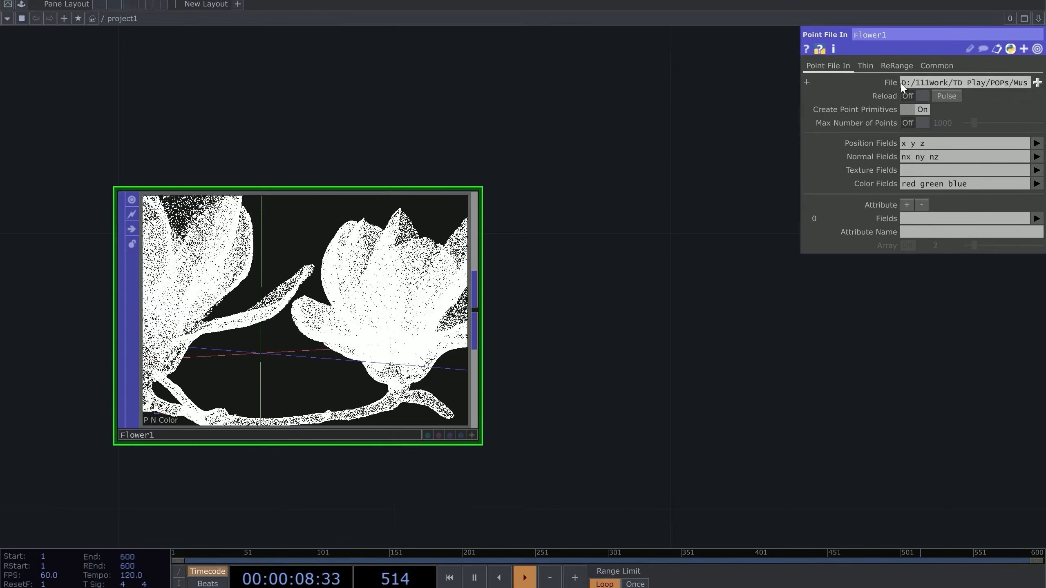
drag(902, 85, 1032, 89)
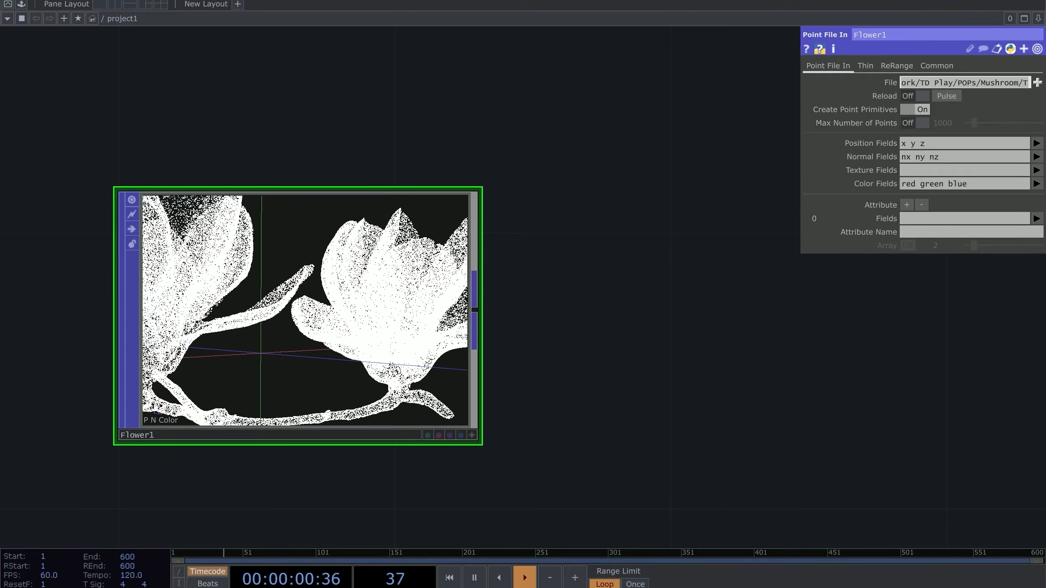
click(707, 184)
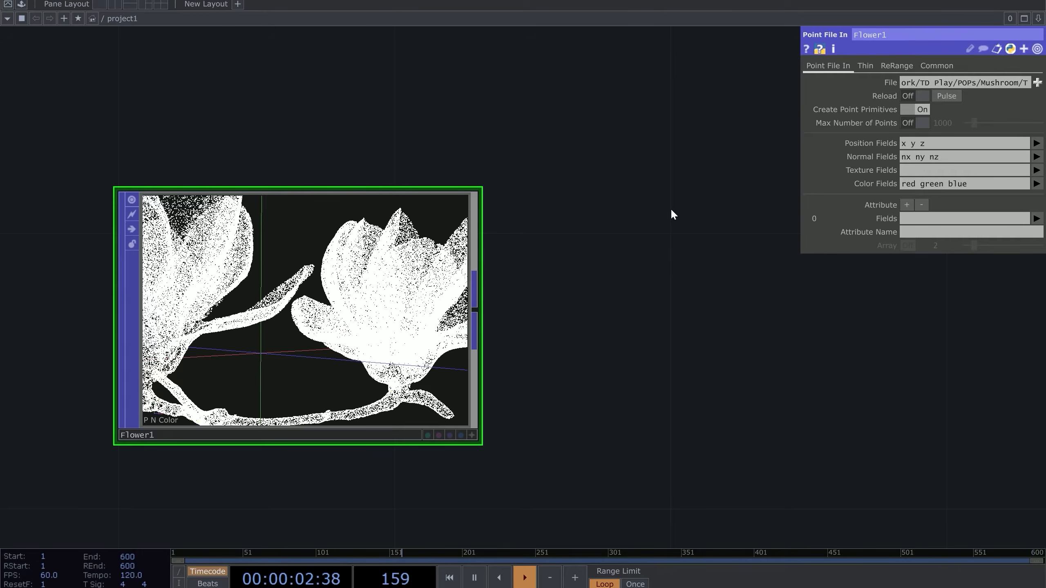
scroll(202, 437, up, 5)
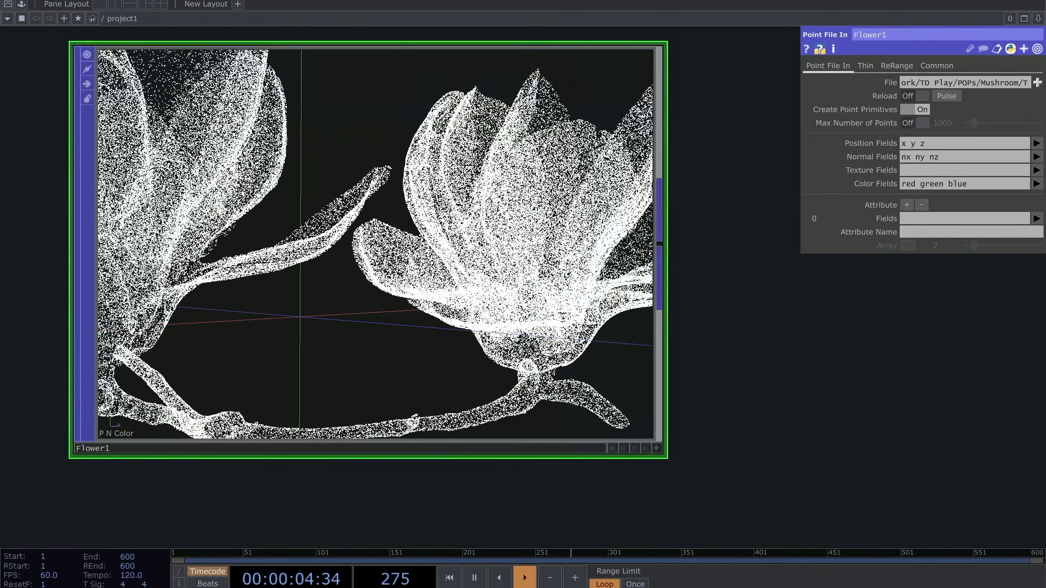
scroll(214, 363, down, 5)
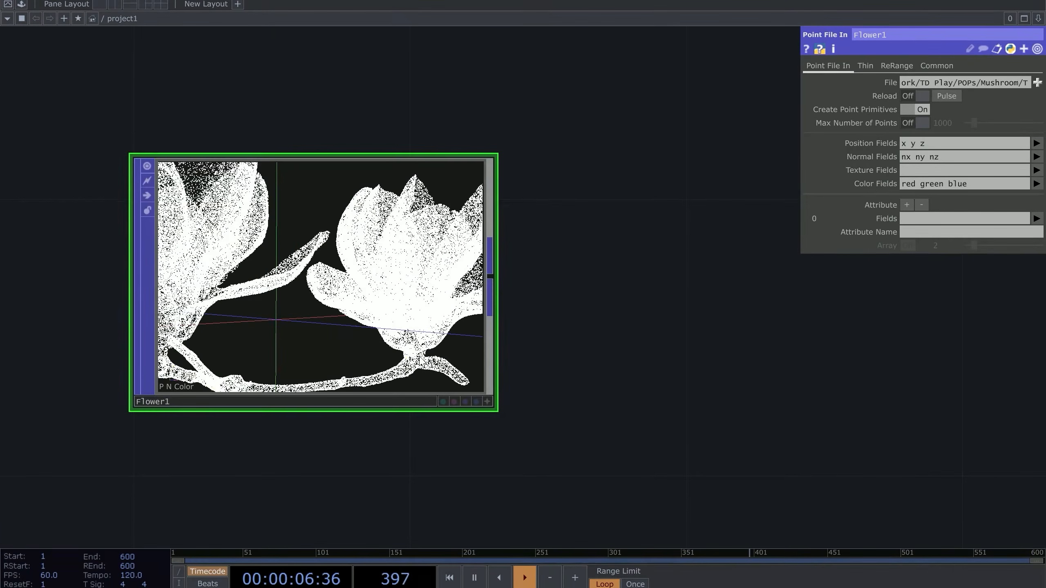
scroll(163, 412, up, 5)
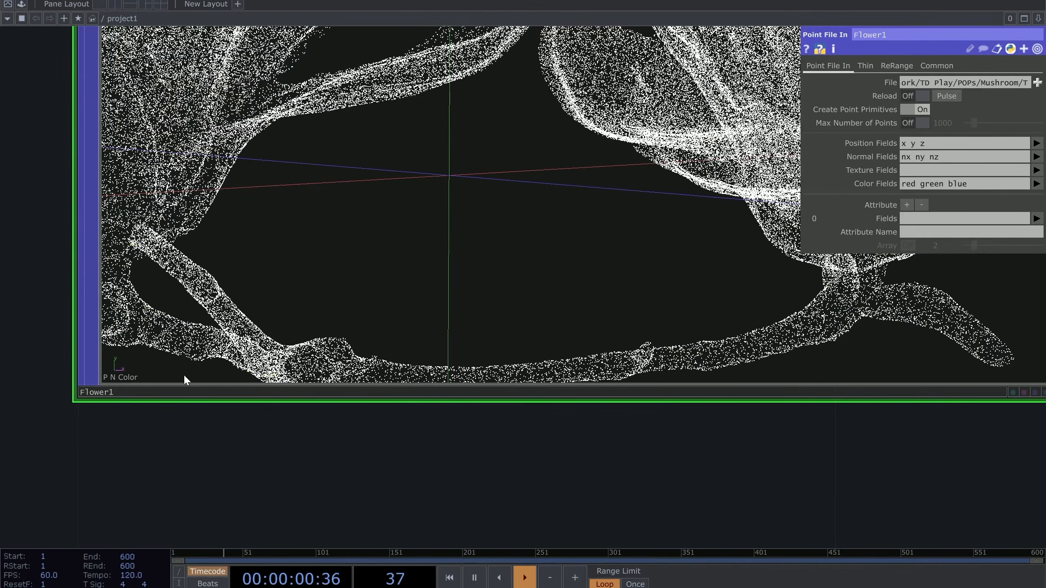
scroll(181, 374, down, 5)
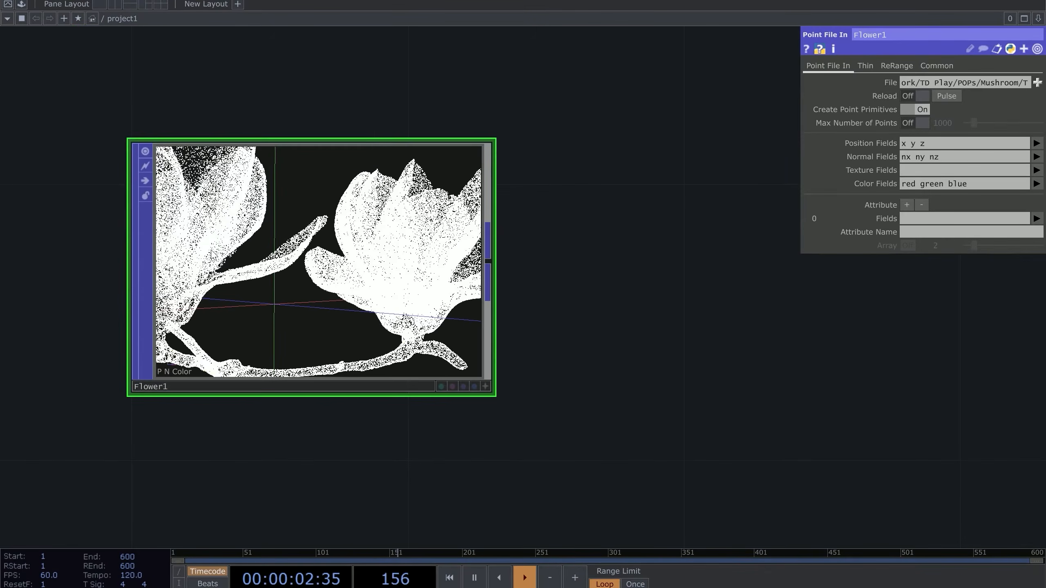
scroll(301, 283, up, 2)
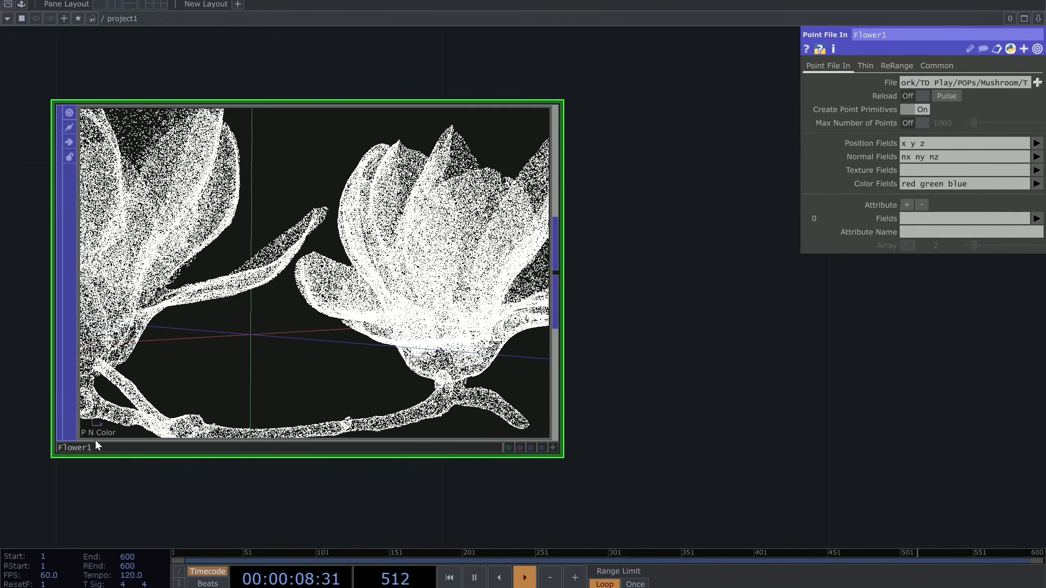
scroll(95, 439, up, 3)
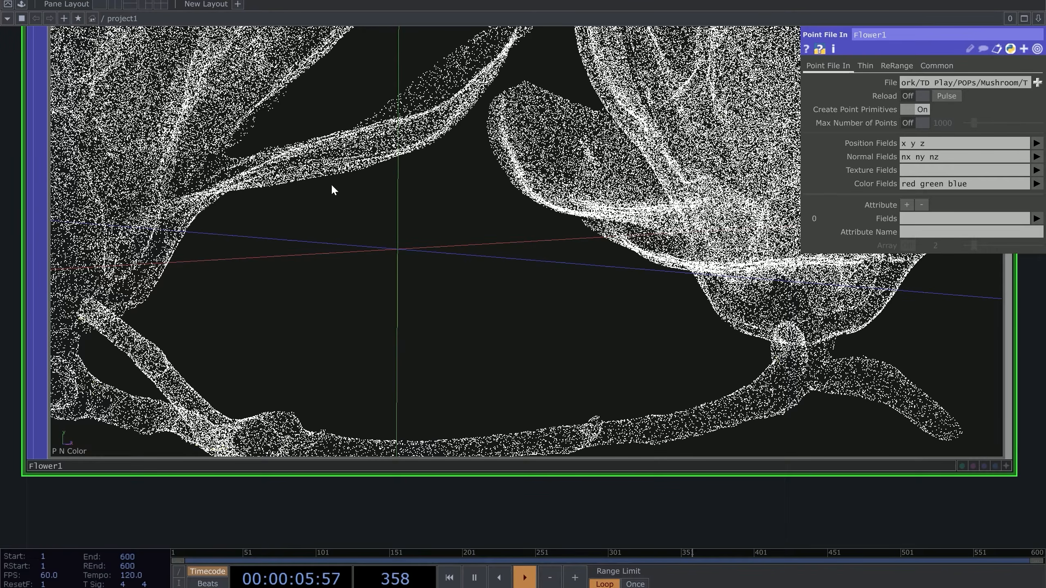
scroll(285, 169, down, 5)
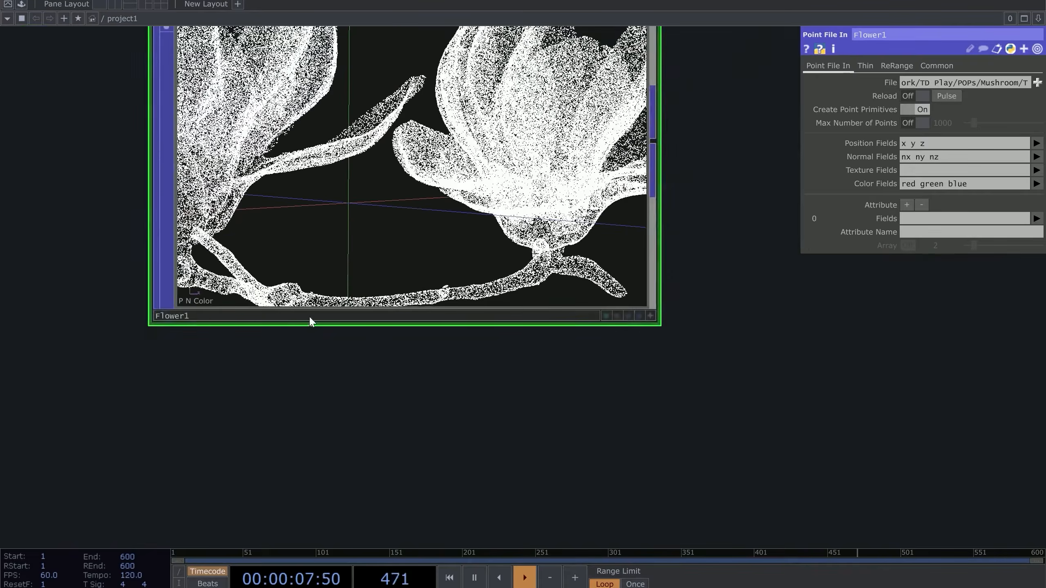
Orbit and pan the Flower1 preview until both magnolia blossoms and their branch are fully framed
drag(309, 318, 301, 420)
drag(538, 484, 504, 532)
click(609, 464)
scroll(329, 307, down, 5)
drag(327, 306, 576, 411)
right_drag(264, 305, 225, 290)
drag(664, 400, 792, 413)
click(621, 519)
scroll(626, 354, up, 3)
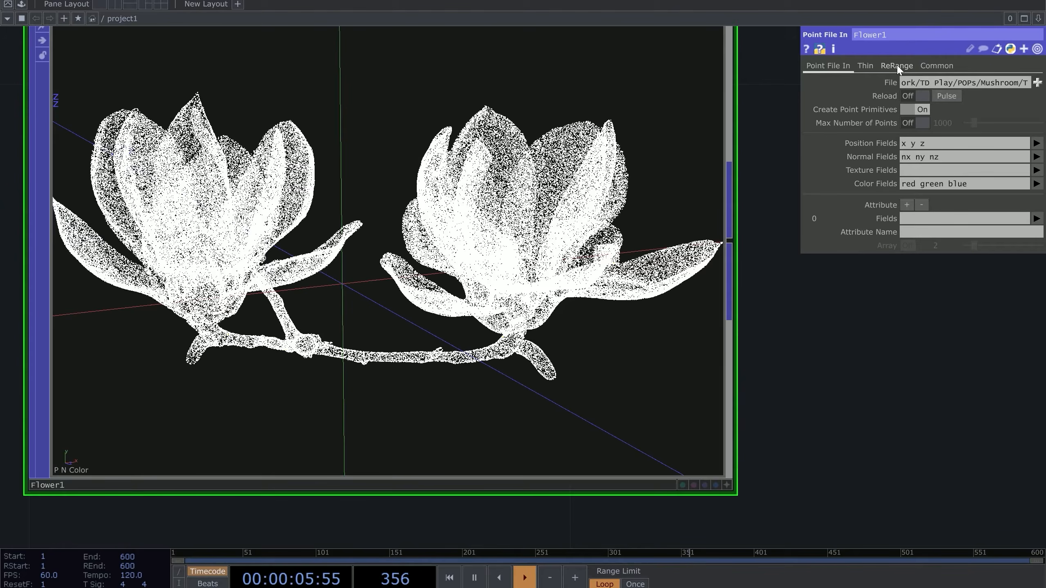
key(Tab)
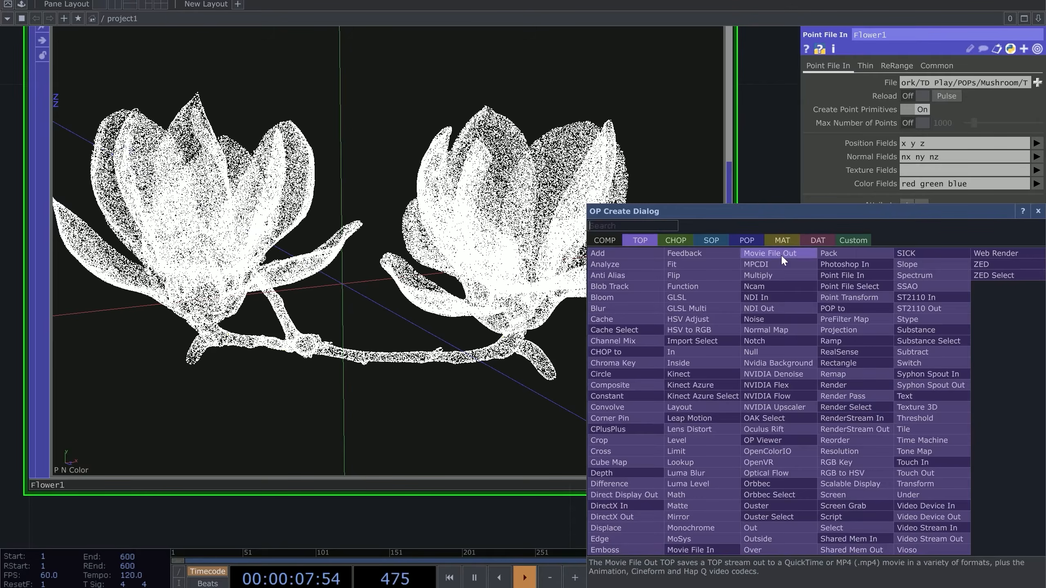
click(682, 242)
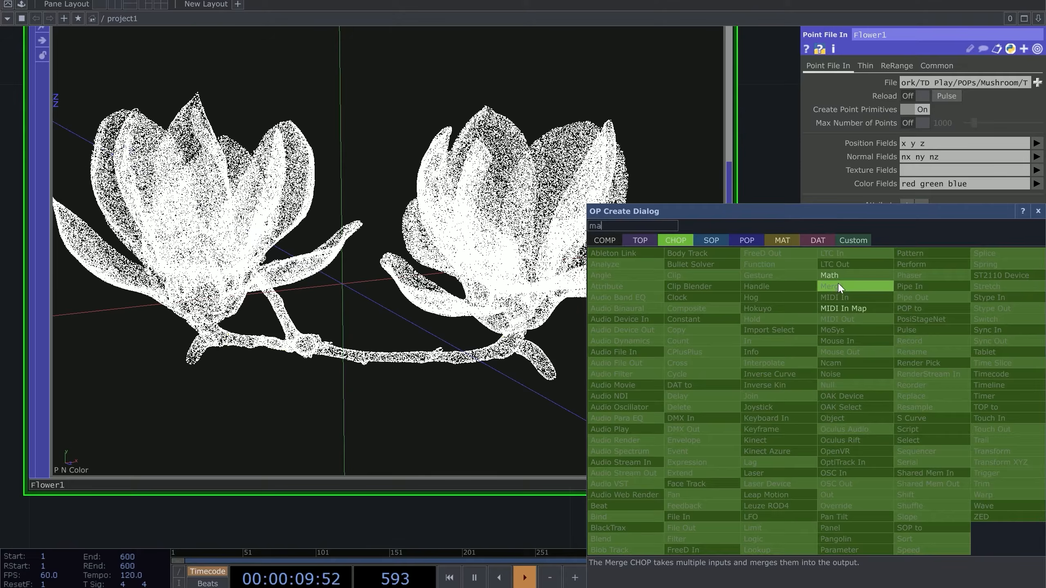
click(829, 276)
scroll(338, 185, down, 10)
click(637, 290)
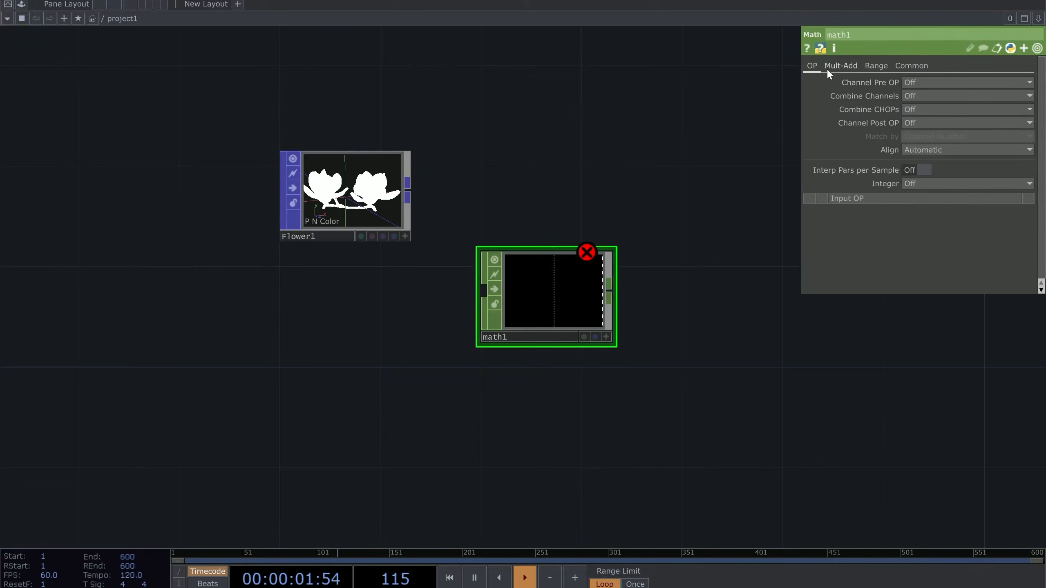
click(876, 65)
mouse_move(512, 203)
mouse_down()
mouse_move(656, 306)
mouse_move(678, 357)
mouse_up()
scroll(678, 357, up, 5)
key(Delete)
right_drag(586, 252, 558, 263)
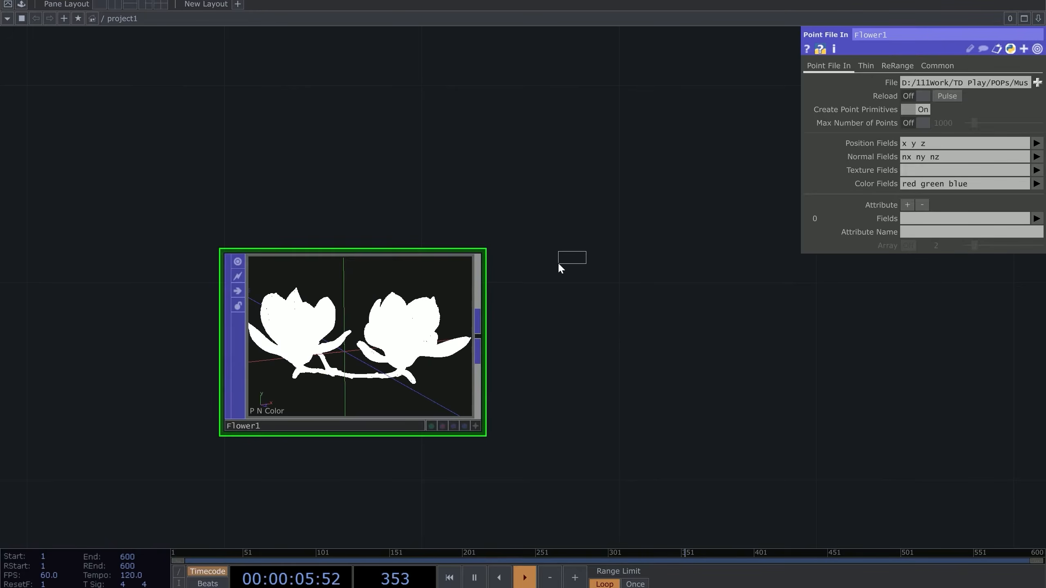
scroll(587, 349, up, 4)
drag(535, 322, 551, 265)
scroll(551, 255, up, 4)
drag(708, 169, 914, 134)
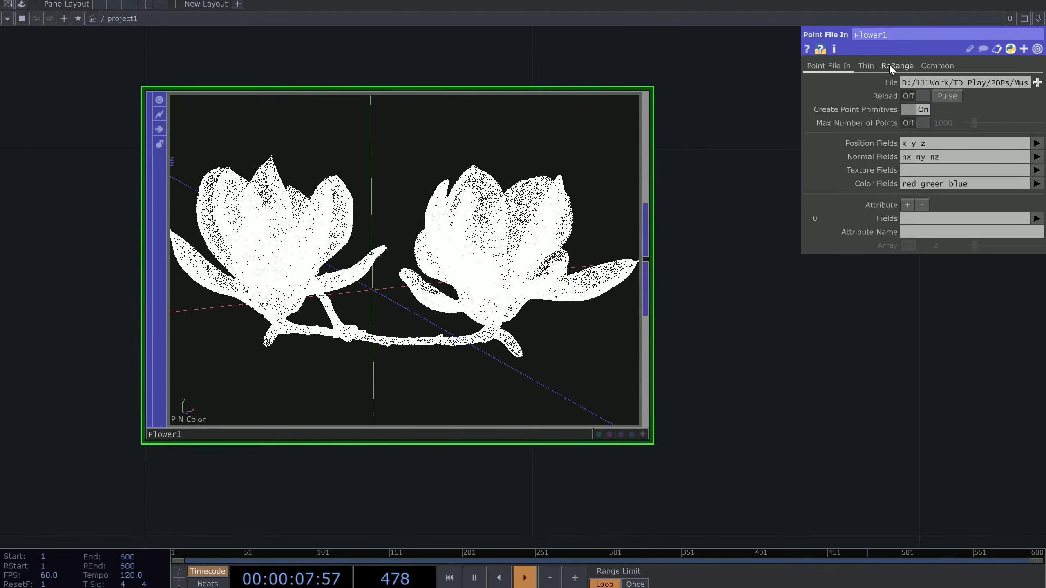
On Flower1's ReRange page, scope Color and set Map to High to 1/255 (0.0039)
click(889, 65)
scroll(757, 294, up, 2)
scroll(757, 293, up, 3)
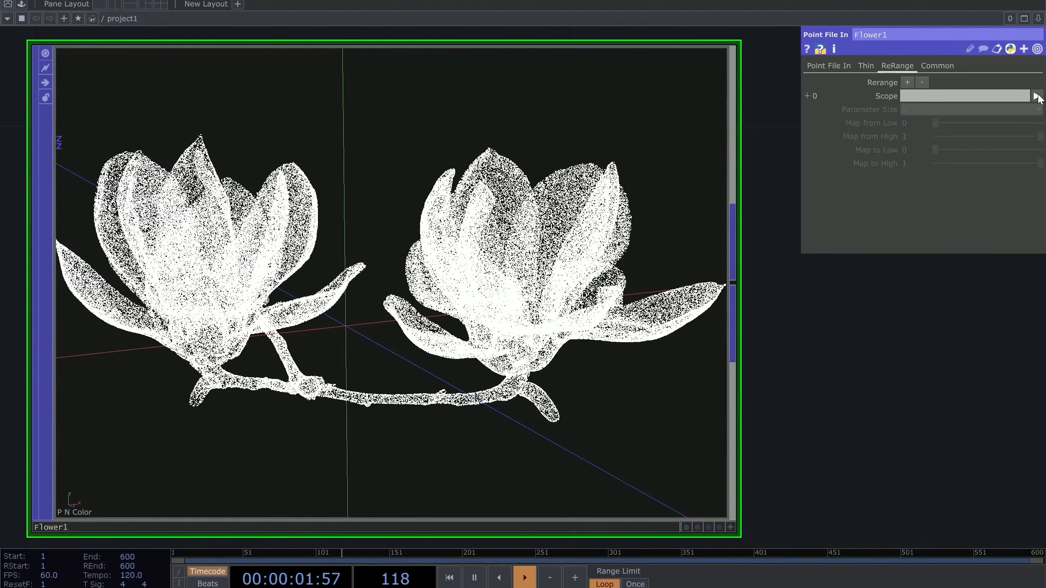
click(1037, 96)
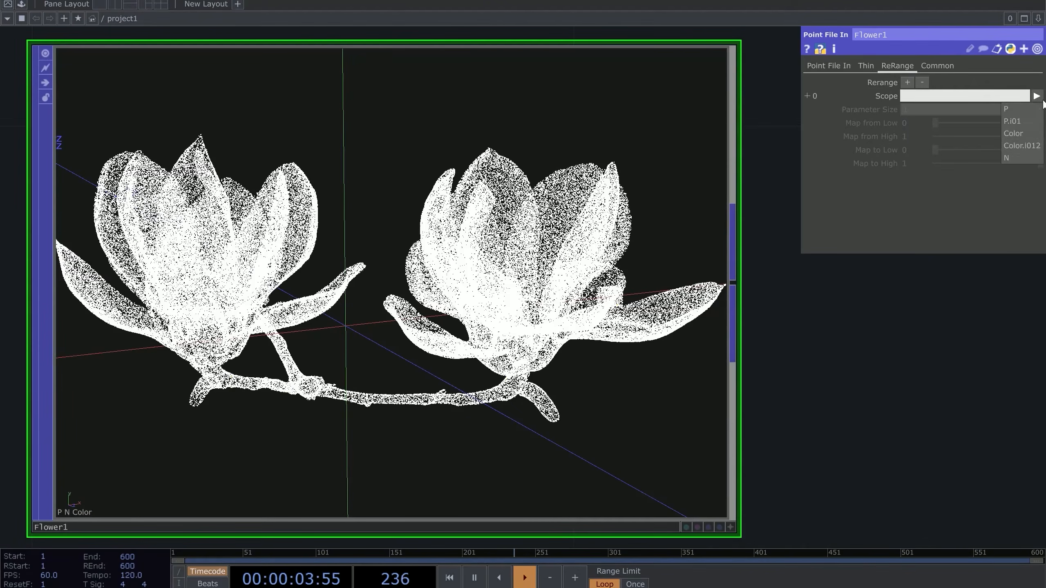
click(1026, 132)
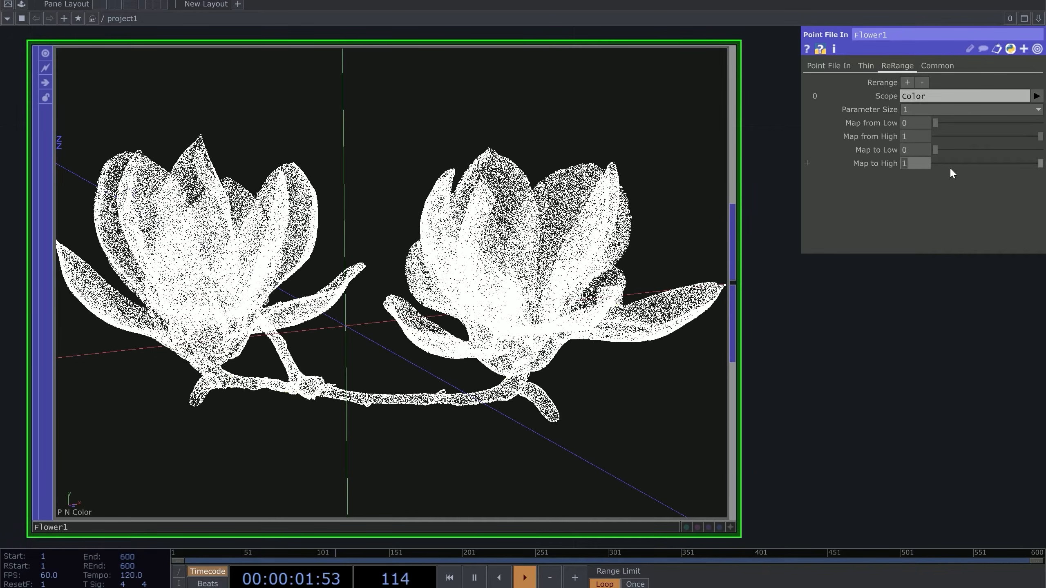
text(/255)
key(Return)
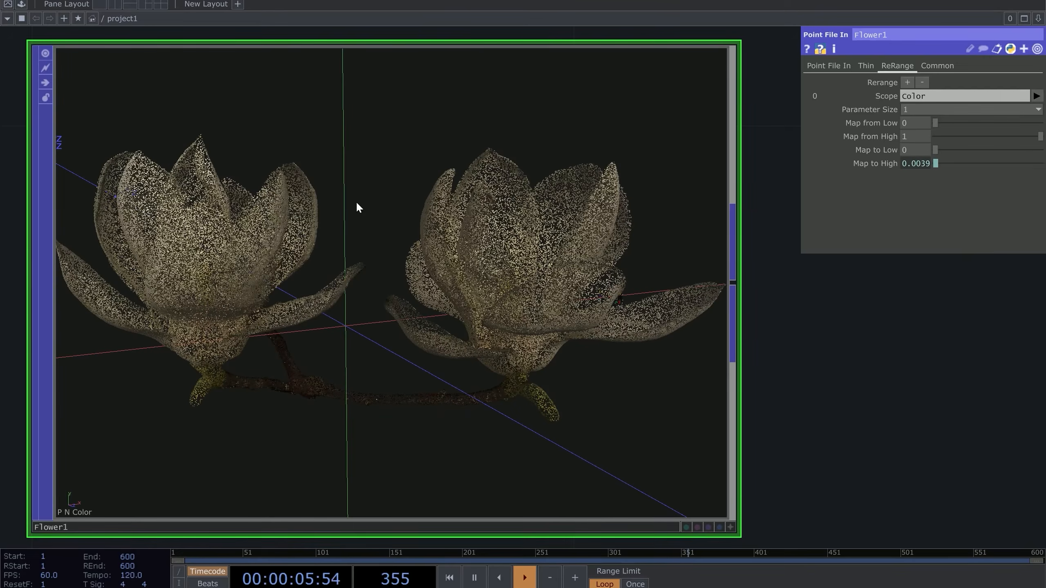
click(731, 527)
drag(591, 396, 256, 333)
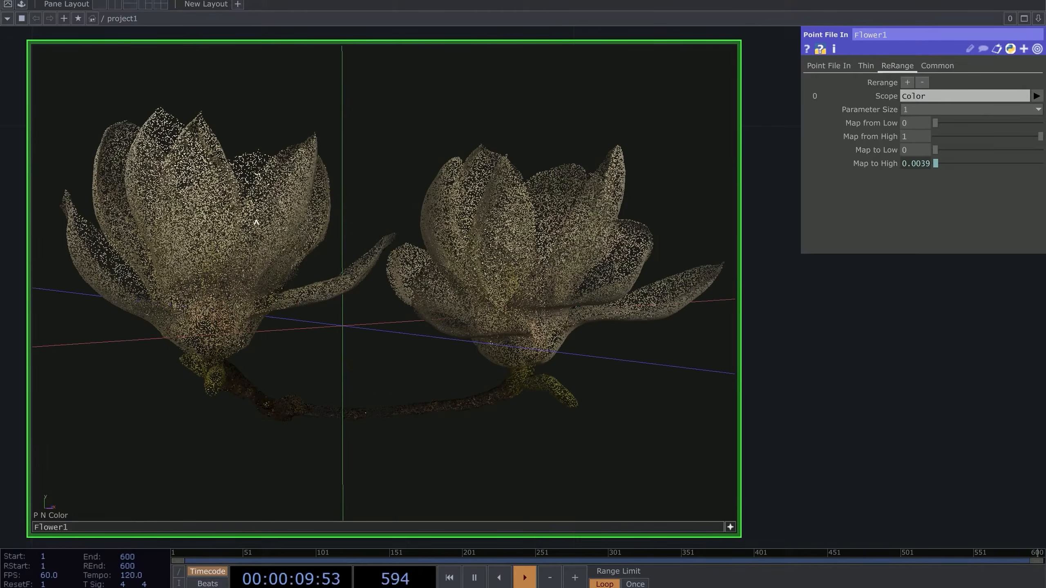
drag(266, 252, 573, 322)
click(731, 528)
drag(700, 446, 619, 436)
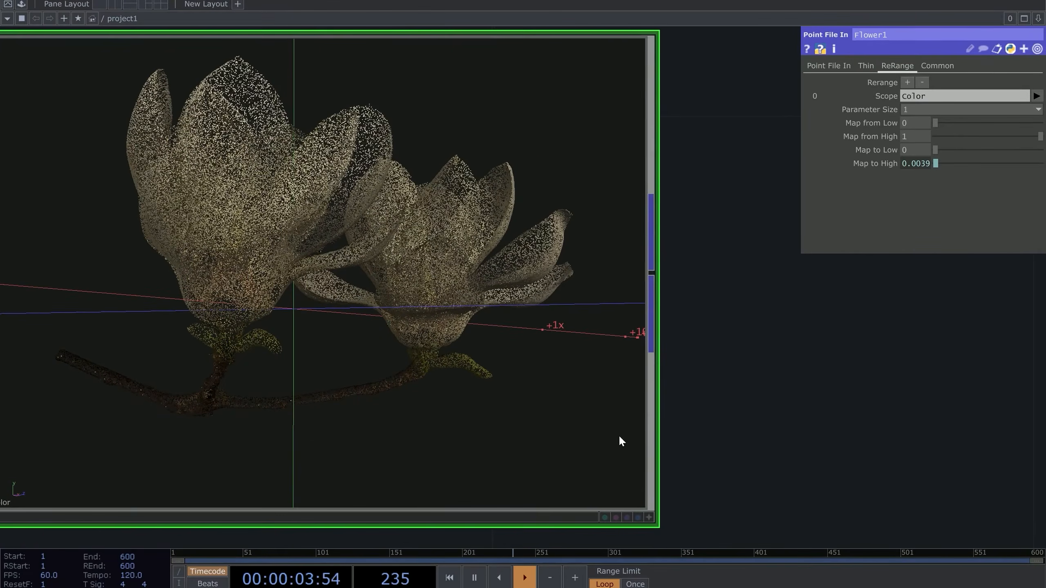
click(648, 517)
scroll(367, 277, down, 5)
drag(366, 276, 161, 334)
click(648, 517)
click(648, 517)
drag(419, 300, 441, 297)
scroll(376, 272, up, 6)
scroll(376, 282, down, 3)
scroll(460, 289, down, 3)
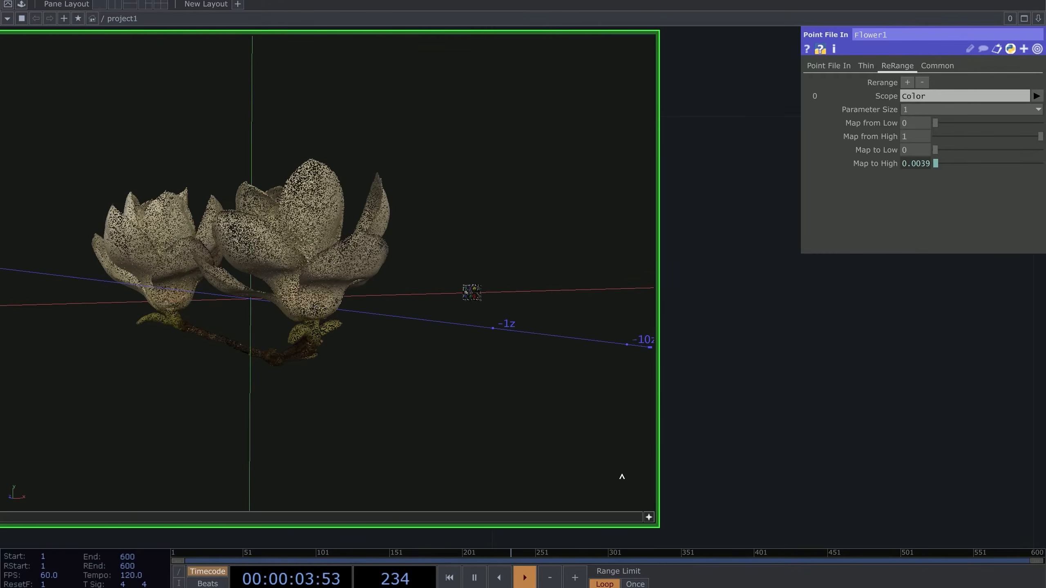
click(649, 517)
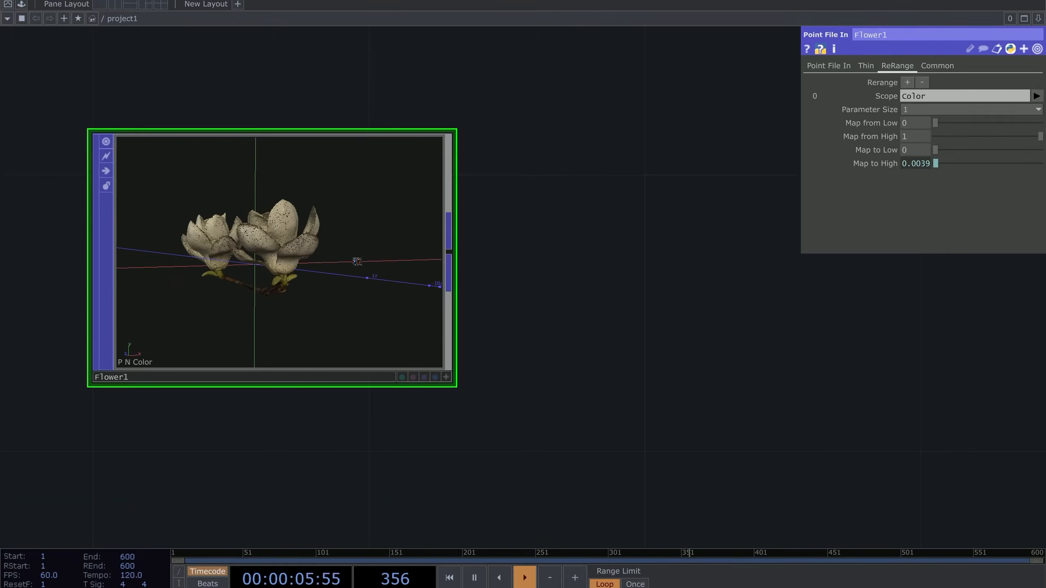
drag(517, 259, 324, 311)
scroll(398, 255, down, 3)
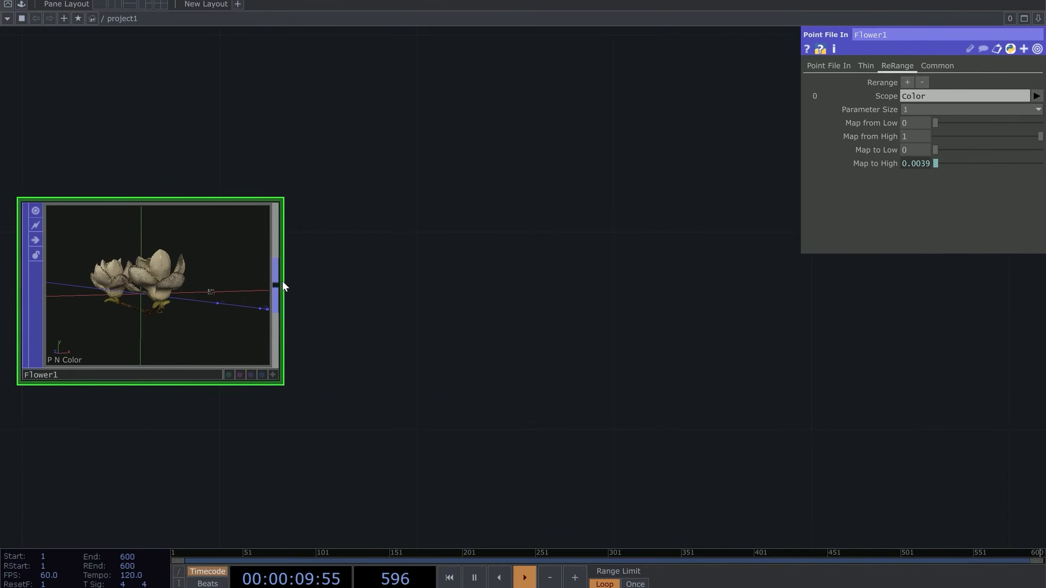
Append a Delete POP, delete1, to Flower1's output
right_click(281, 280)
text(de)
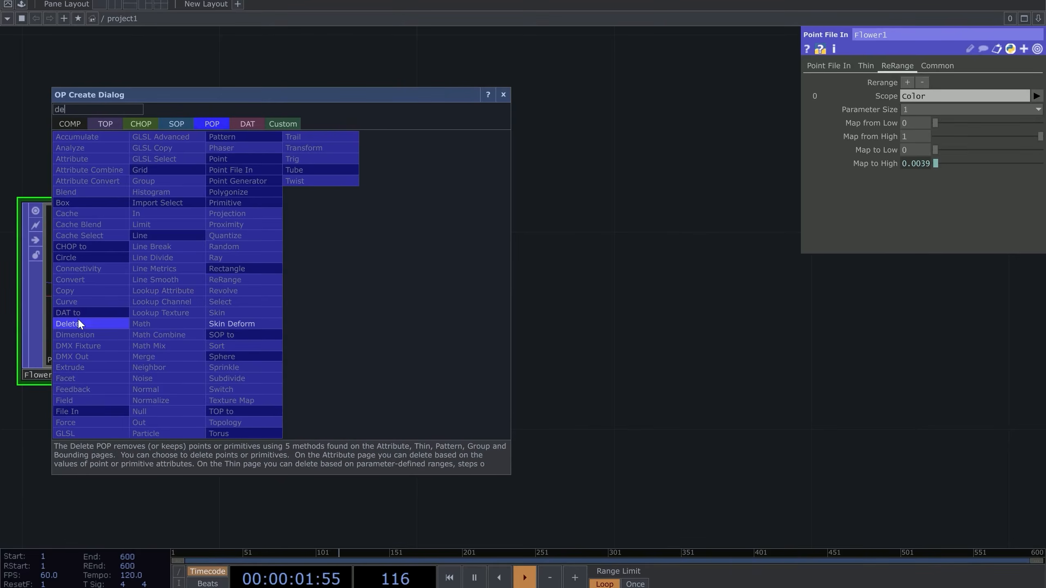
click(66, 324)
click(447, 292)
scroll(494, 274, up, 4)
scroll(501, 288, down, 1)
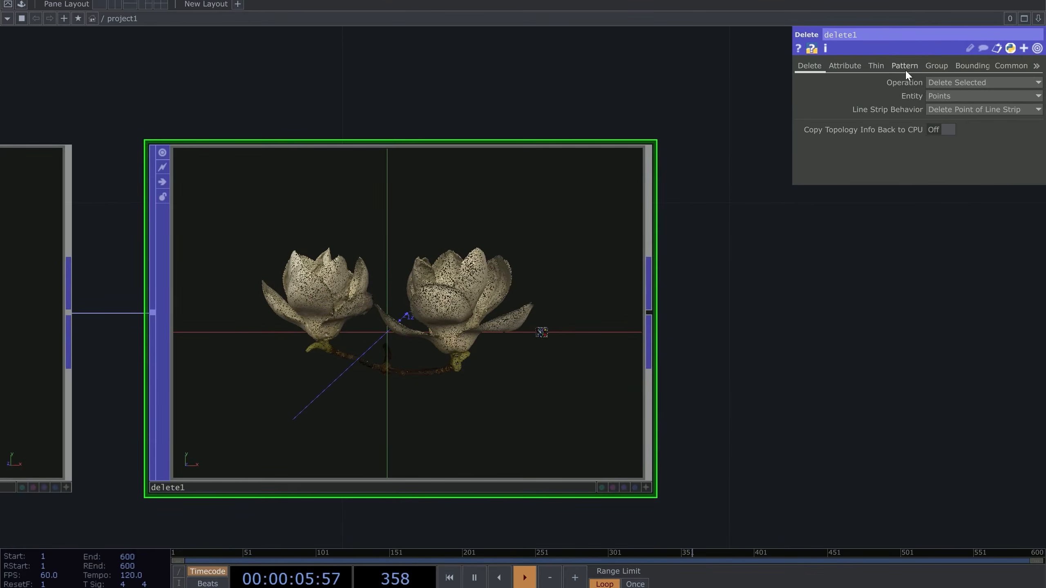
On delete1's Bounding page, set the bounding Attribute to P
click(933, 64)
click(970, 63)
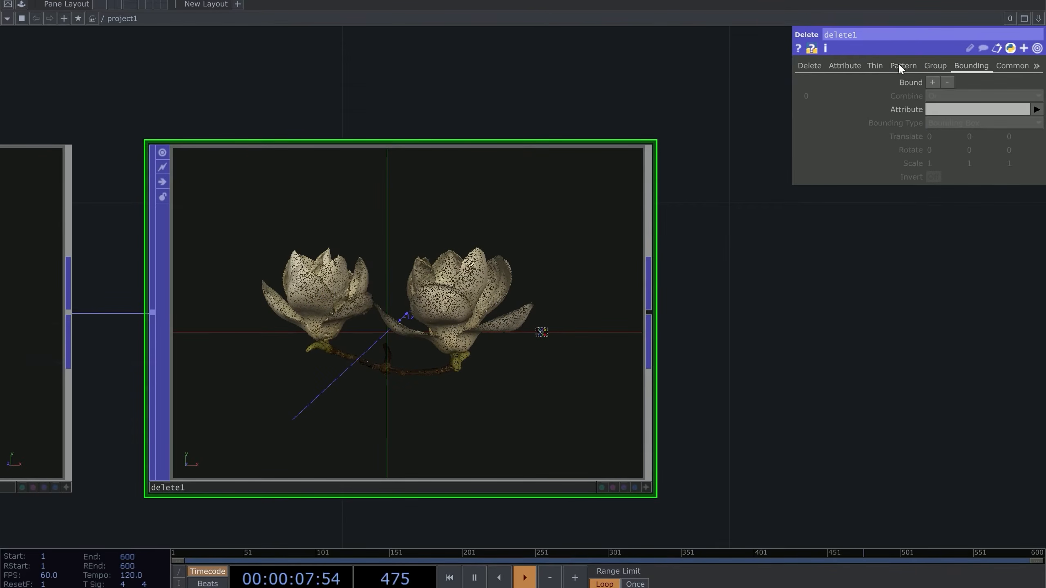
scroll(697, 311, up, 3)
drag(715, 292, 772, 247)
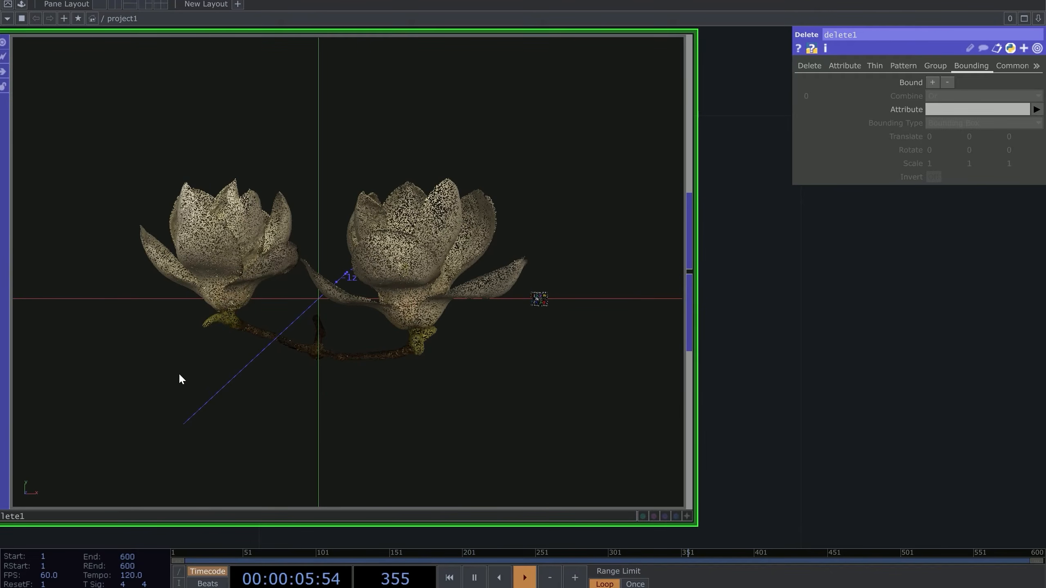
click(1036, 109)
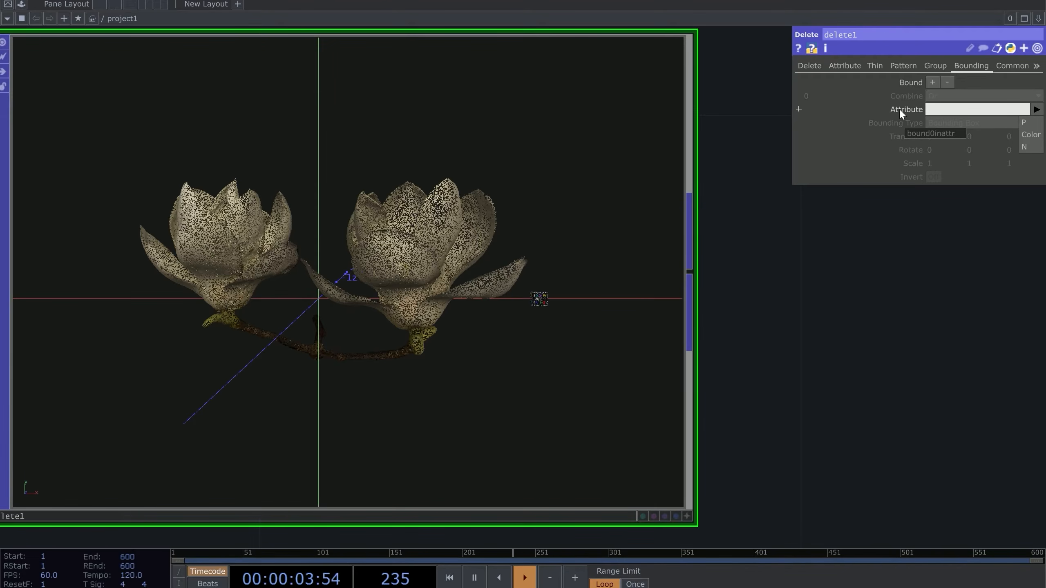
click(1028, 124)
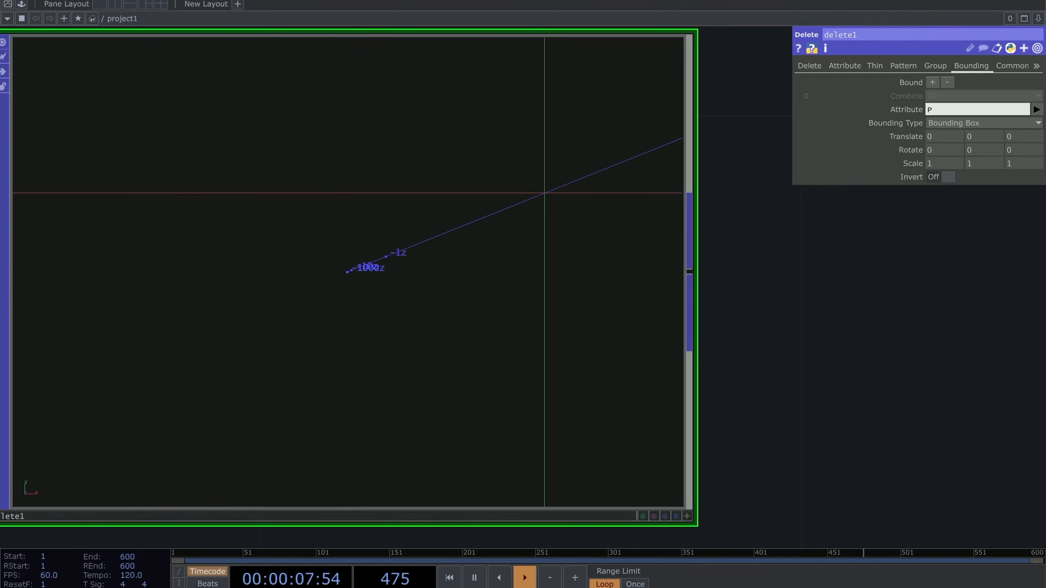
Ladder delete1's Bounding Scale down to 0.1 on each axis
click(836, 587)
click(876, 456)
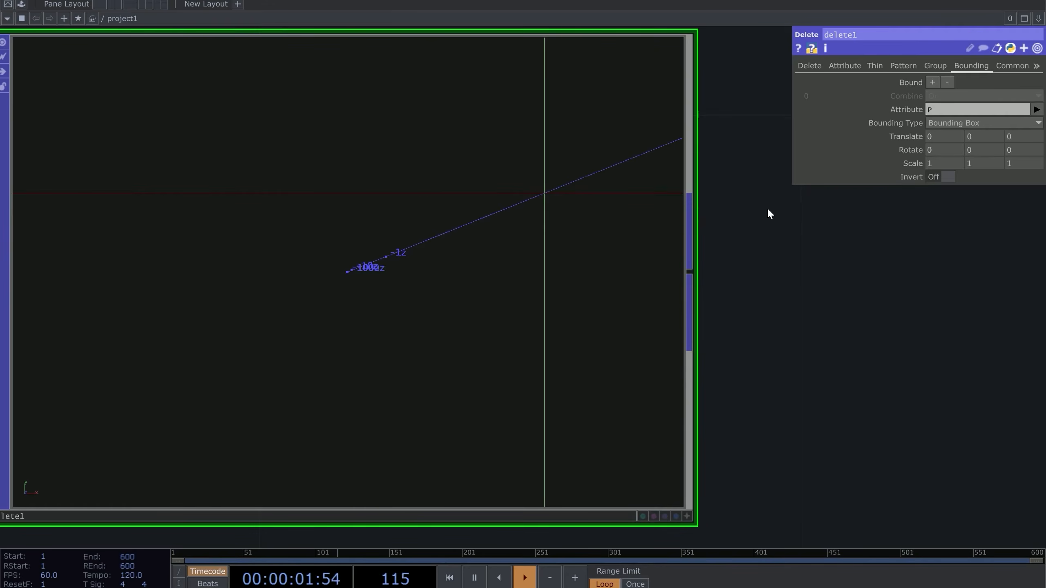
scroll(533, 192, down, 3)
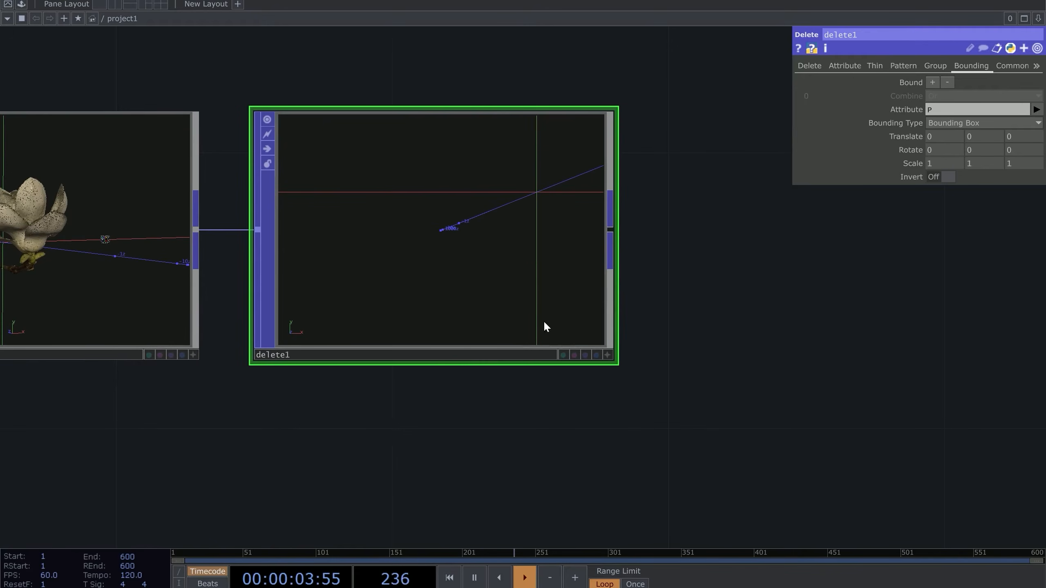
click(607, 354)
drag(535, 262, 500, 234)
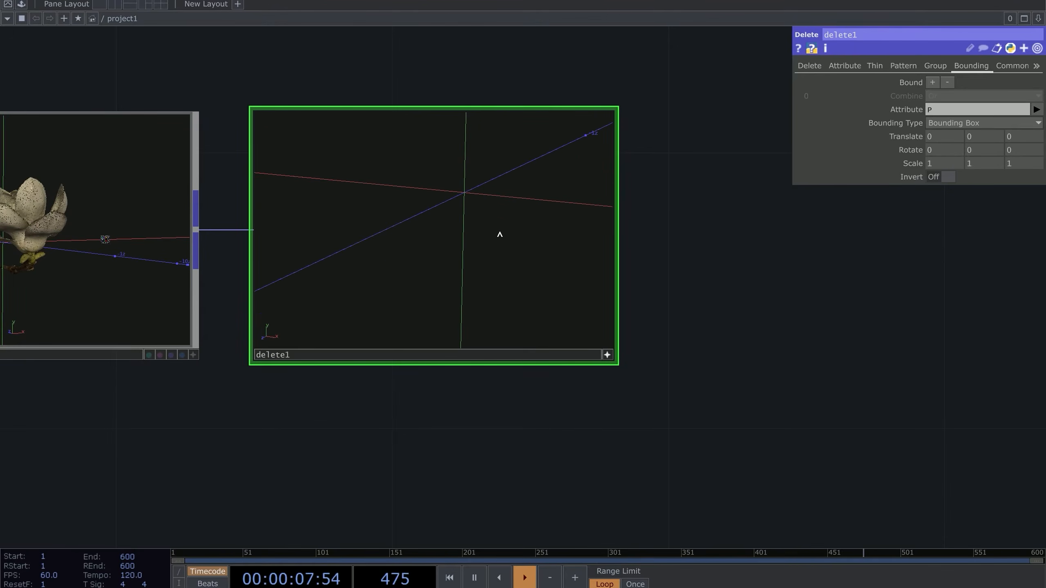
scroll(663, 231, up, 2)
middle_drag(926, 169, 905, 144)
drag(556, 221, 617, 272)
Orbit the delete1 viewer to confirm both magnolia blossoms reappear
scroll(535, 272, up, 3)
drag(535, 272, 510, 229)
middle_drag(510, 228, 466, 300)
key(h)
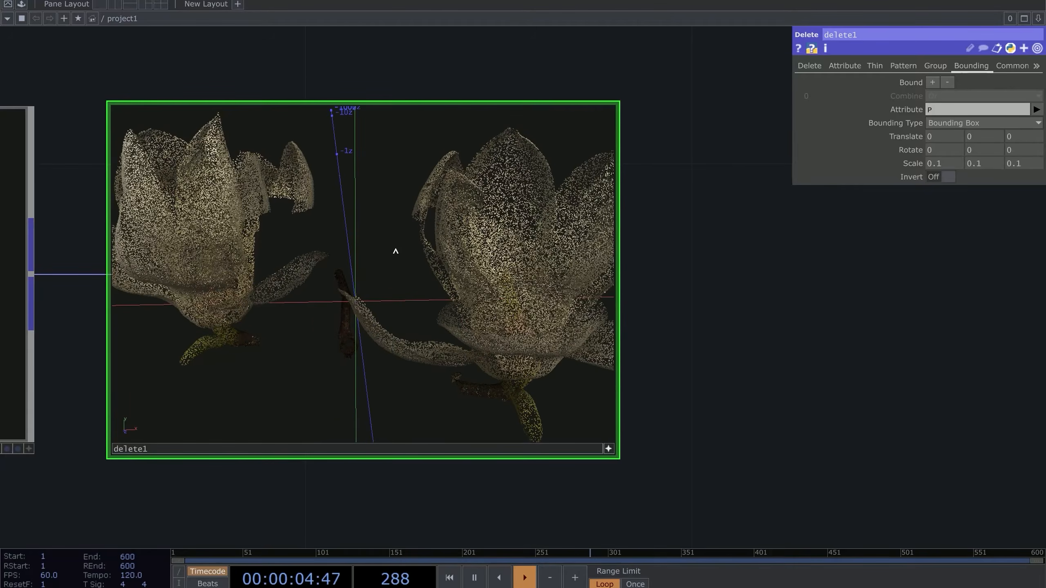
drag(422, 243, 392, 246)
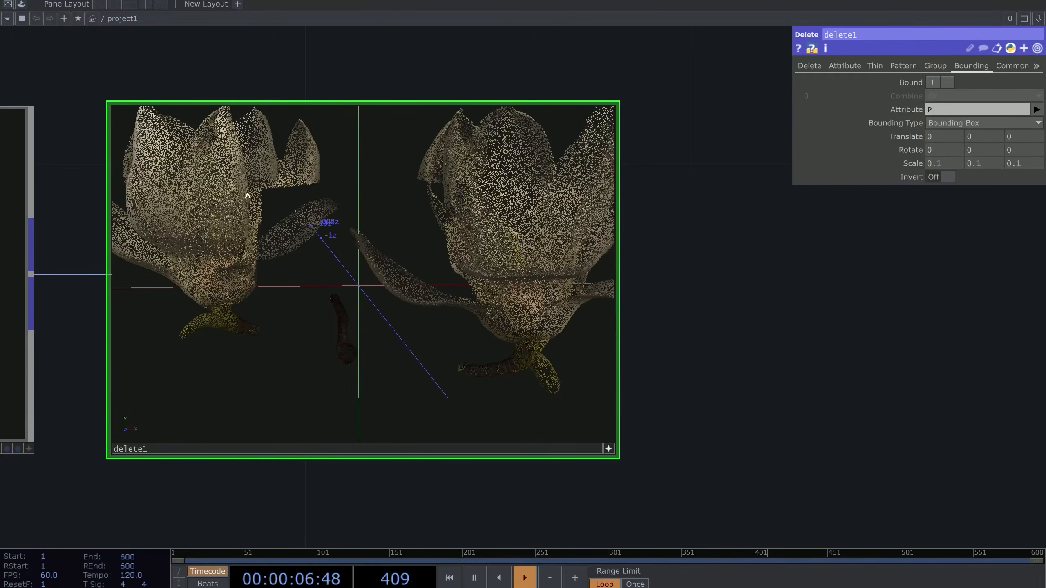
drag(296, 192, 288, 231)
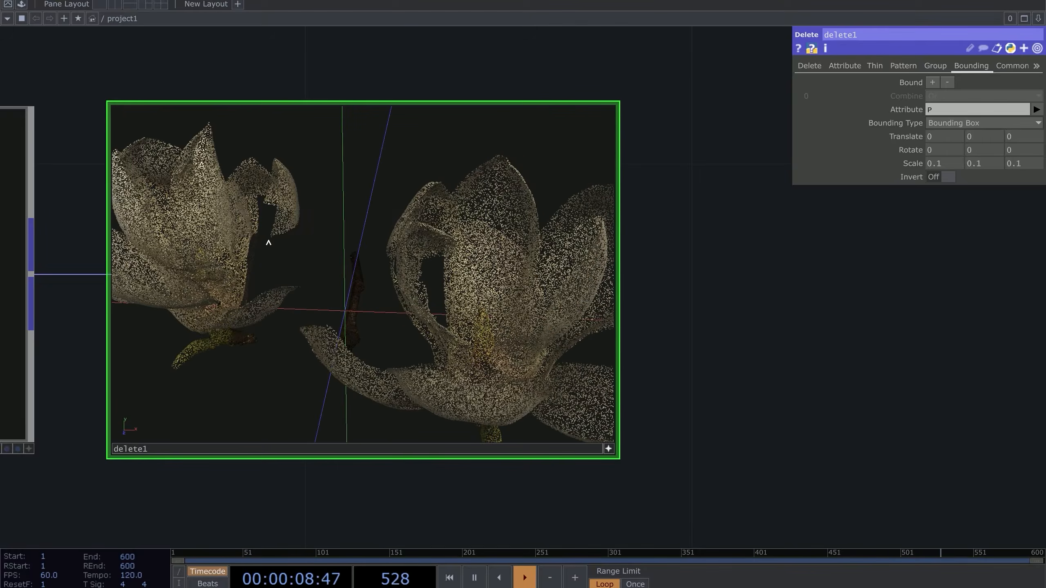
drag(316, 339, 392, 285)
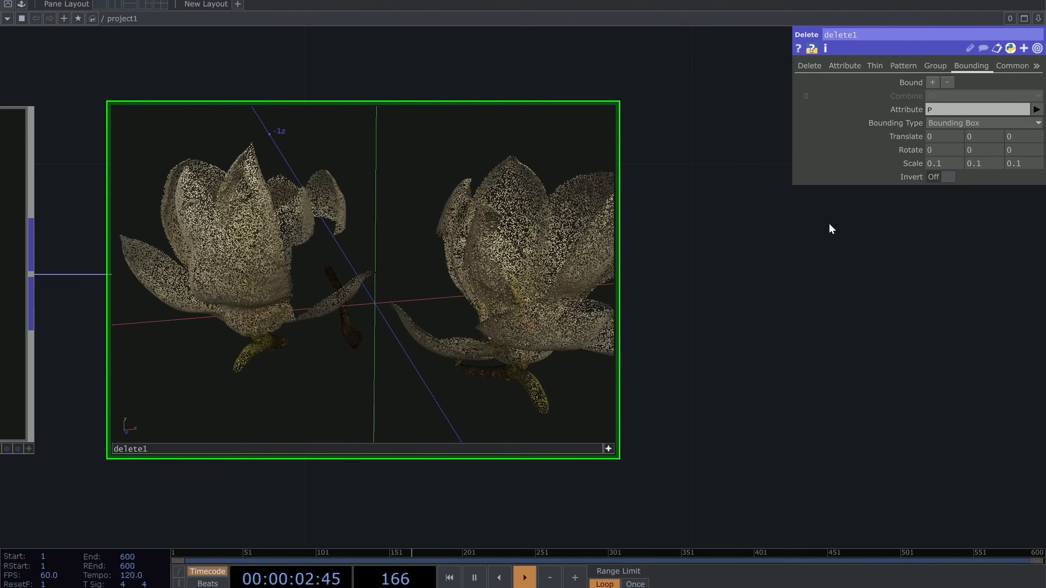
drag(690, 244, 649, 235)
drag(564, 241, 542, 214)
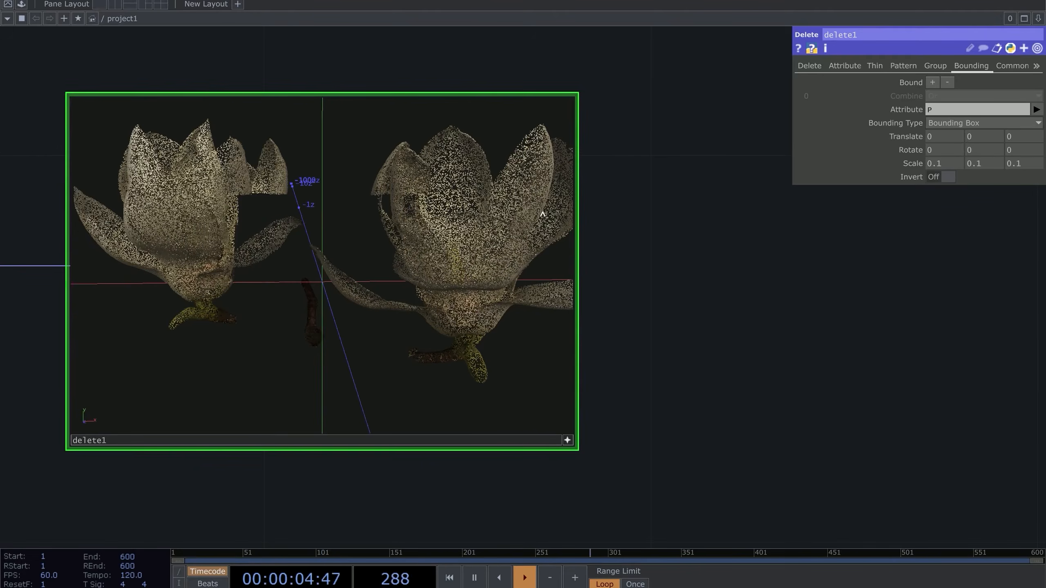
Turn on Invert and raise delete1's bounding Scale from 0.2 to 0.3
click(933, 181)
drag(386, 246, 386, 252)
scroll(386, 254, down, 5)
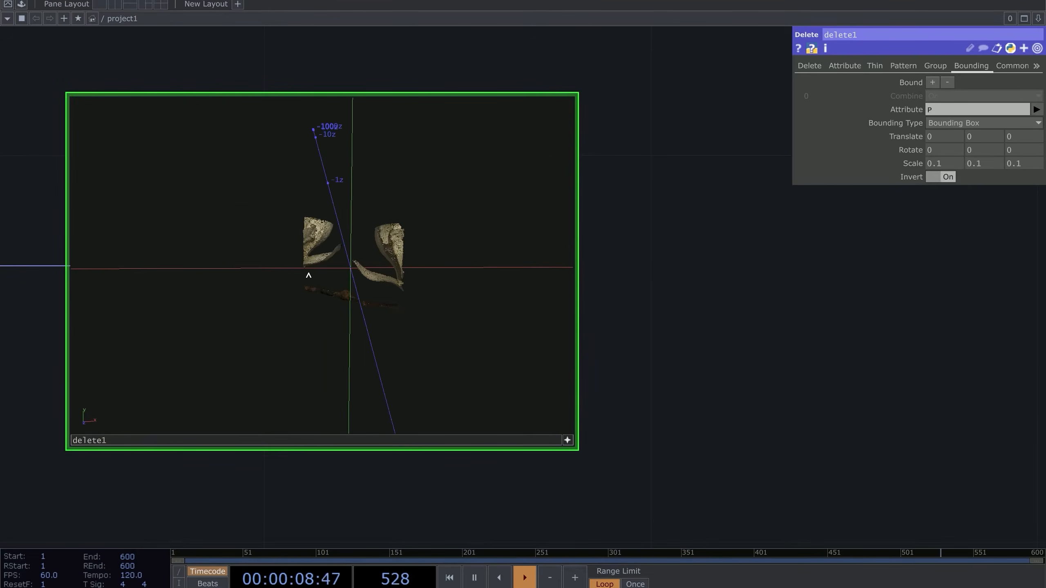
drag(429, 287, 423, 290)
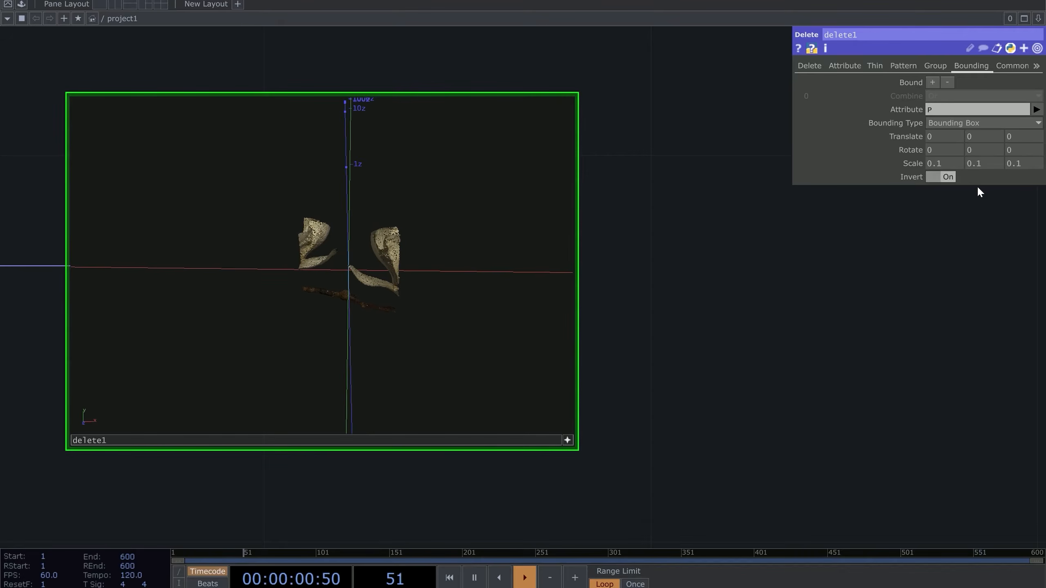
middle_drag(918, 163, 930, 151)
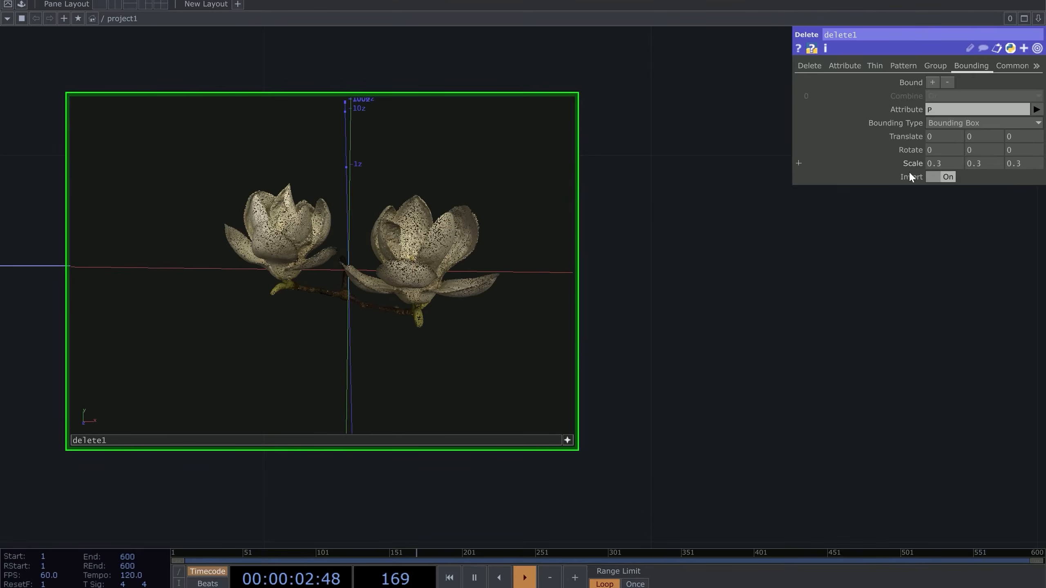
scroll(626, 237, up, 5)
drag(625, 252, 687, 223)
scroll(341, 246, down, 4)
Tumble the delete1 viewer to inspect the trimmed magnolia point cloud
drag(322, 264, 366, 288)
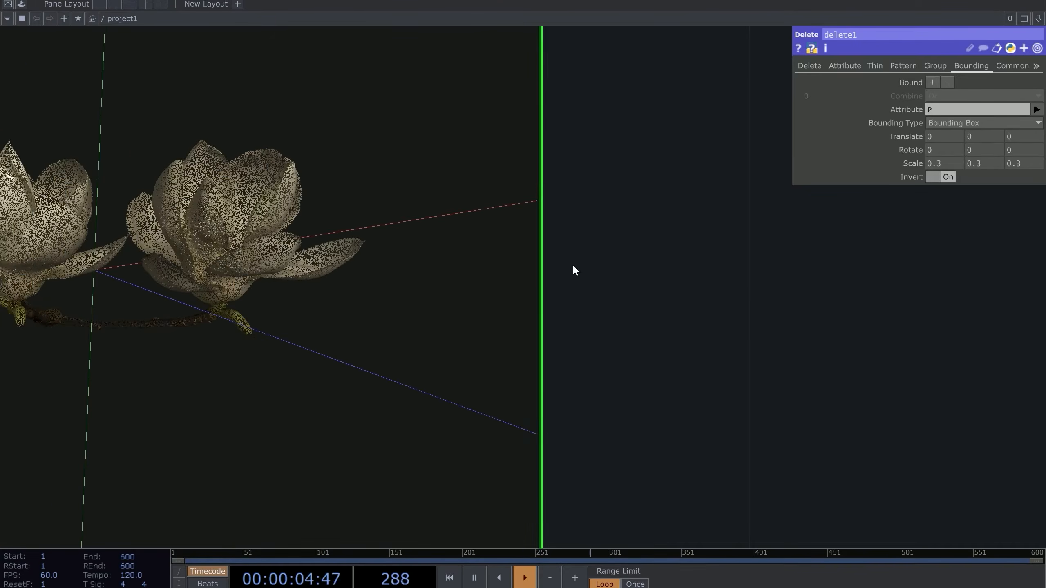
drag(575, 270, 655, 248)
drag(347, 245, 290, 233)
right_drag(128, 223, 238, 214)
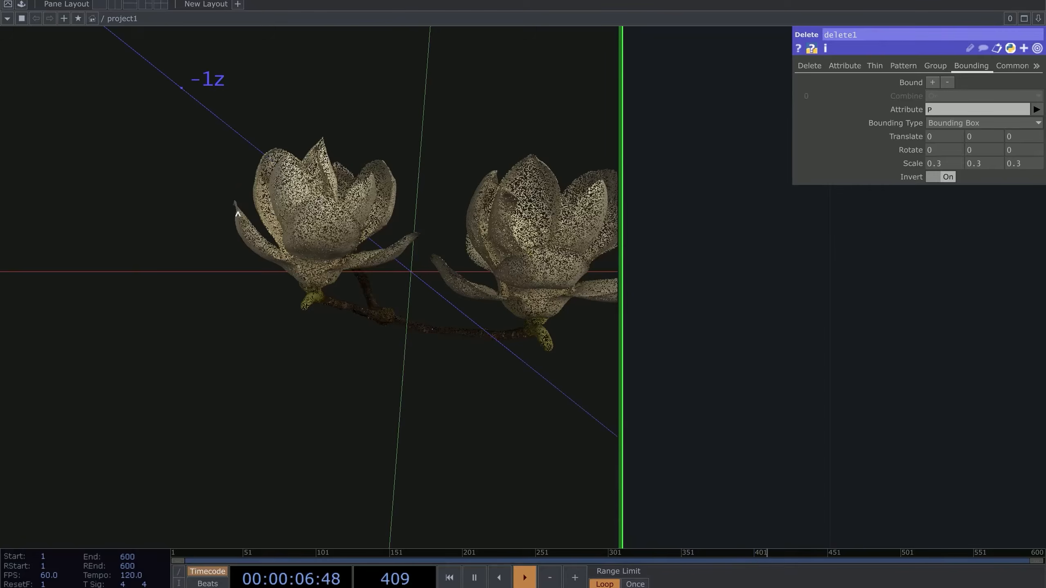
scroll(409, 217, down, 3)
drag(408, 217, 445, 246)
Pan and zoom the network so Flower1 and delete1 are both in view
drag(705, 399, 646, 313)
scroll(646, 312, down, 3)
click(591, 495)
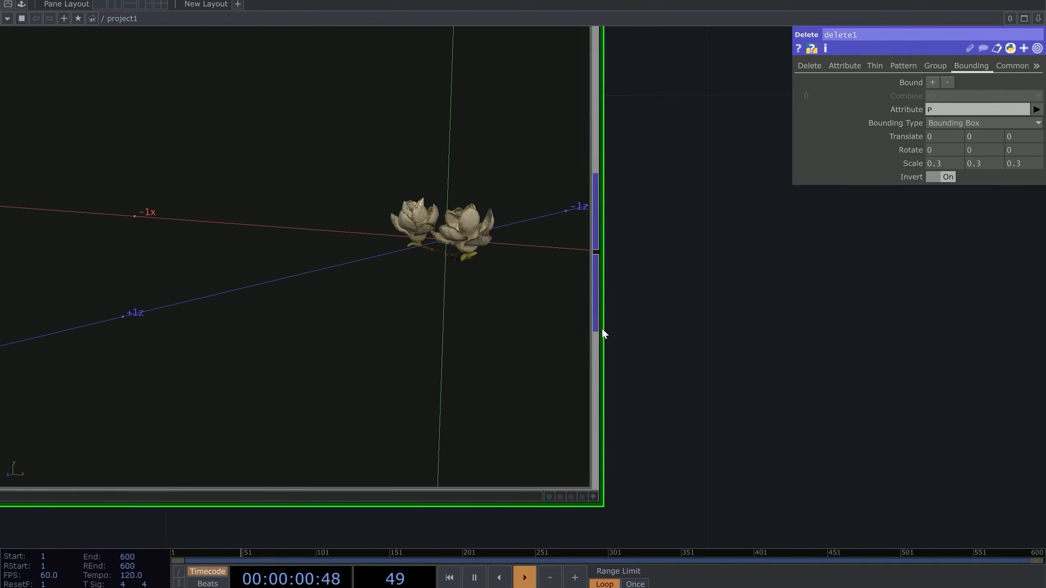
scroll(589, 268, down, 5)
drag(666, 267, 424, 295)
scroll(525, 283, down, 4)
drag(545, 276, 407, 297)
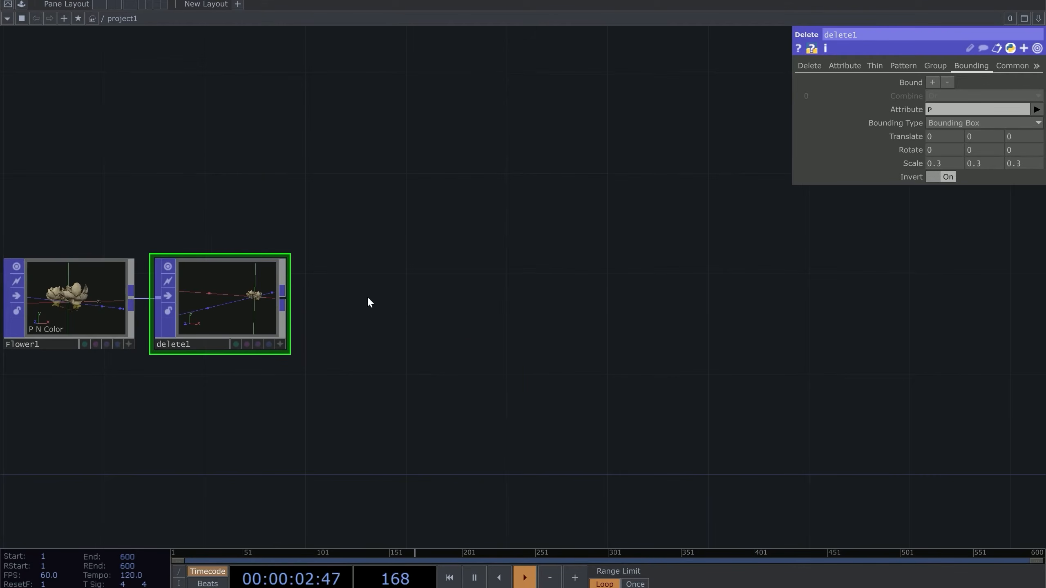
scroll(304, 297, up, 2)
scroll(226, 276, up, 5)
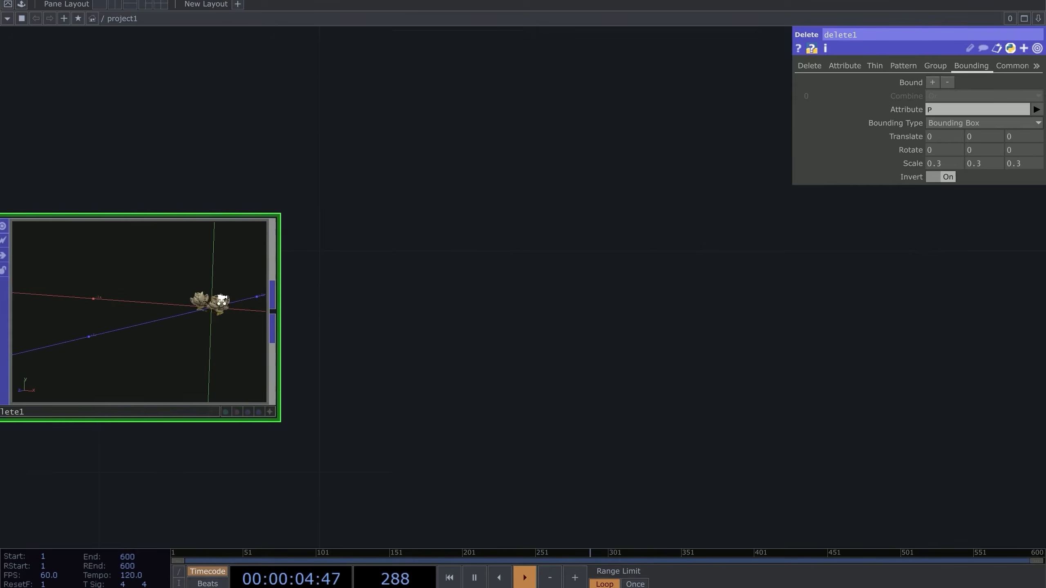
scroll(218, 302, down, 3)
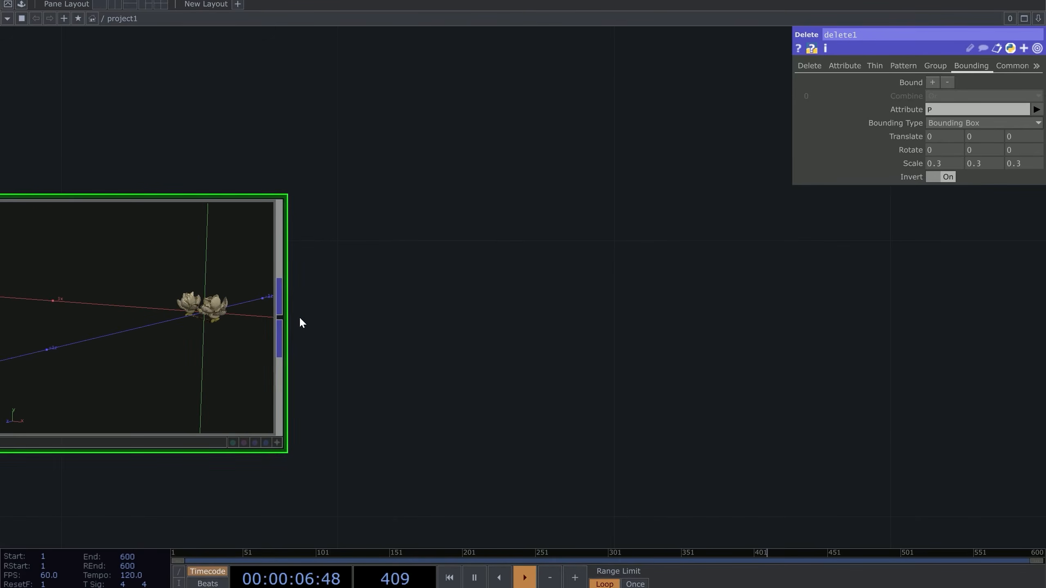
Append a Transform POP, transform1, after delete1
right_click(280, 317)
text(tr)
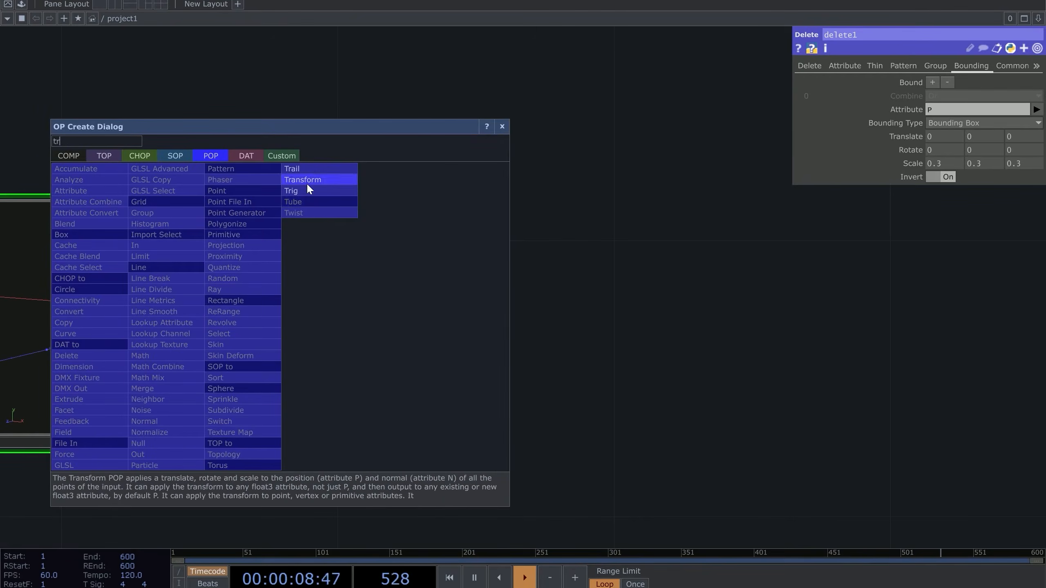
click(338, 186)
click(533, 343)
scroll(580, 353, up, 2)
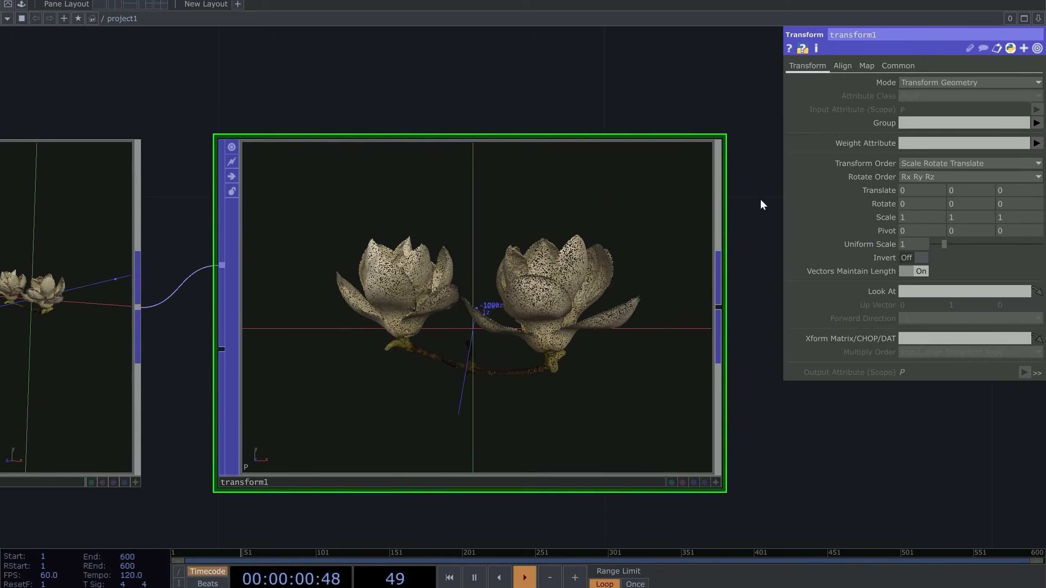
On transform1's Align page, set Align Translate X, Y and Z to Origin
click(842, 66)
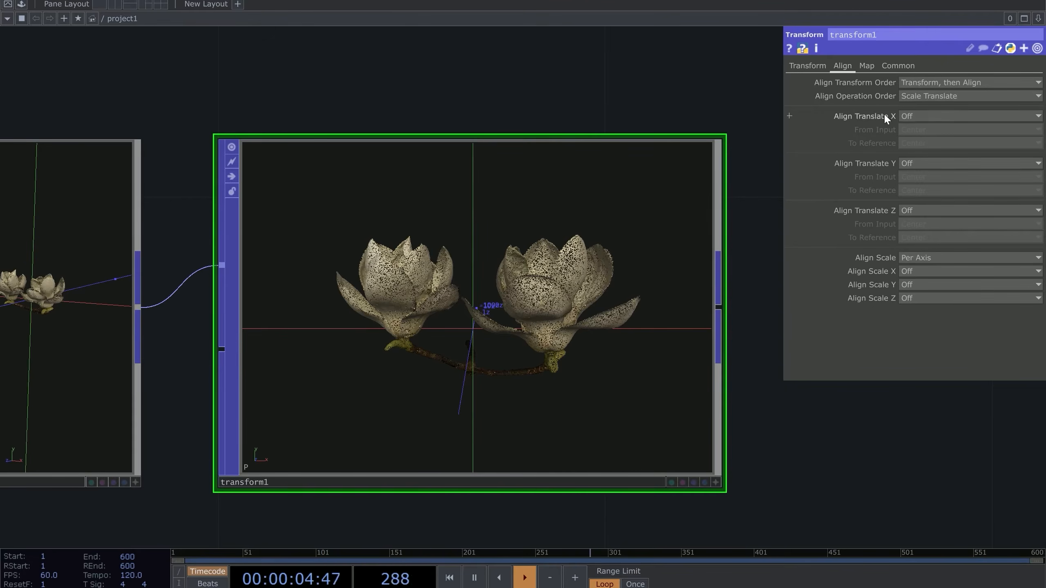
click(924, 115)
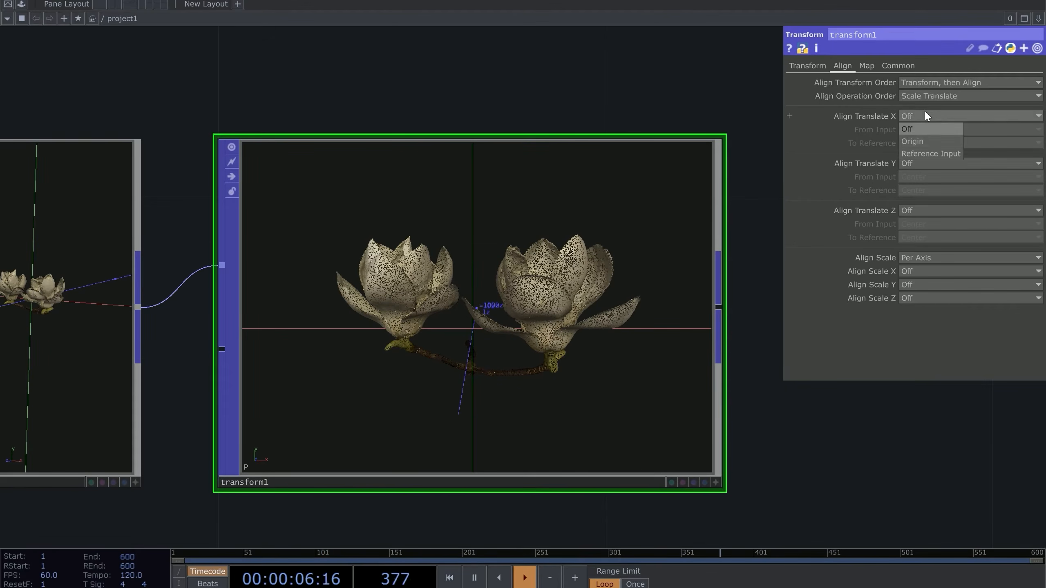
click(929, 136)
click(923, 161)
click(920, 188)
click(924, 211)
click(919, 233)
Tumble the centred flowers, then pan the network to show the whole chain
click(717, 480)
drag(654, 350, 593, 378)
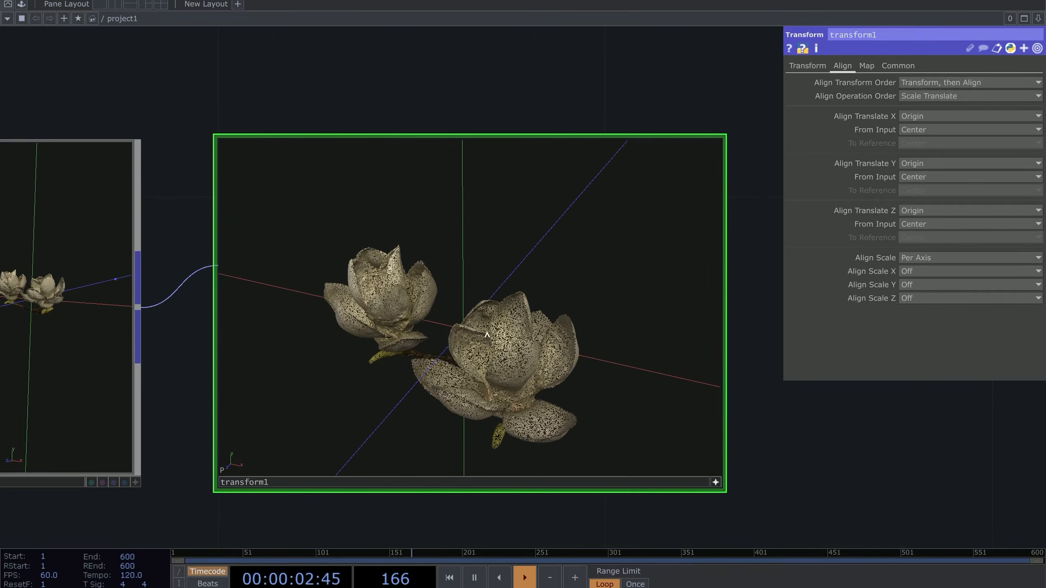
click(716, 481)
drag(865, 427, 713, 399)
scroll(527, 258, down, 5)
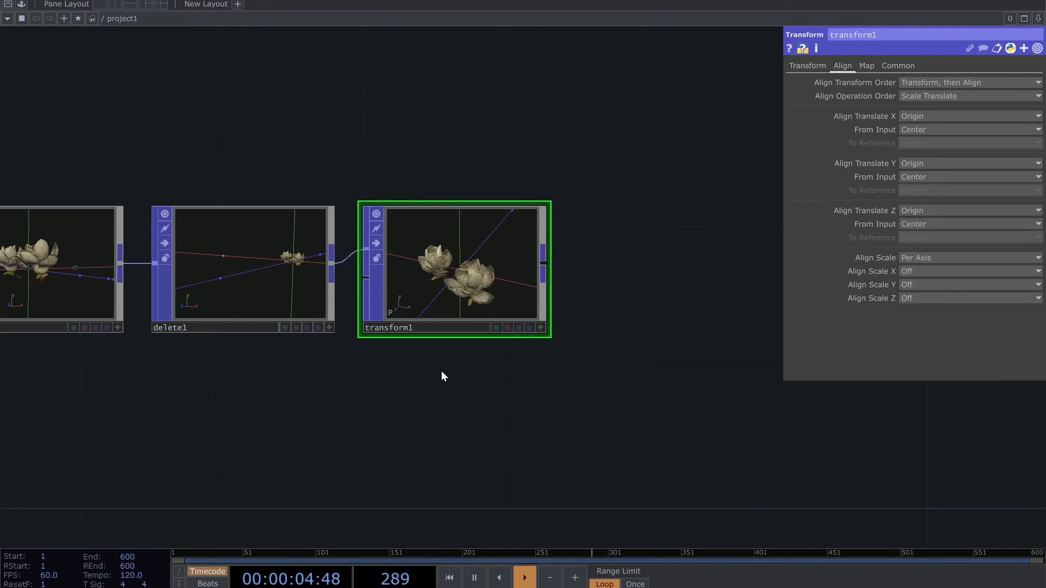
drag(606, 304, 484, 303)
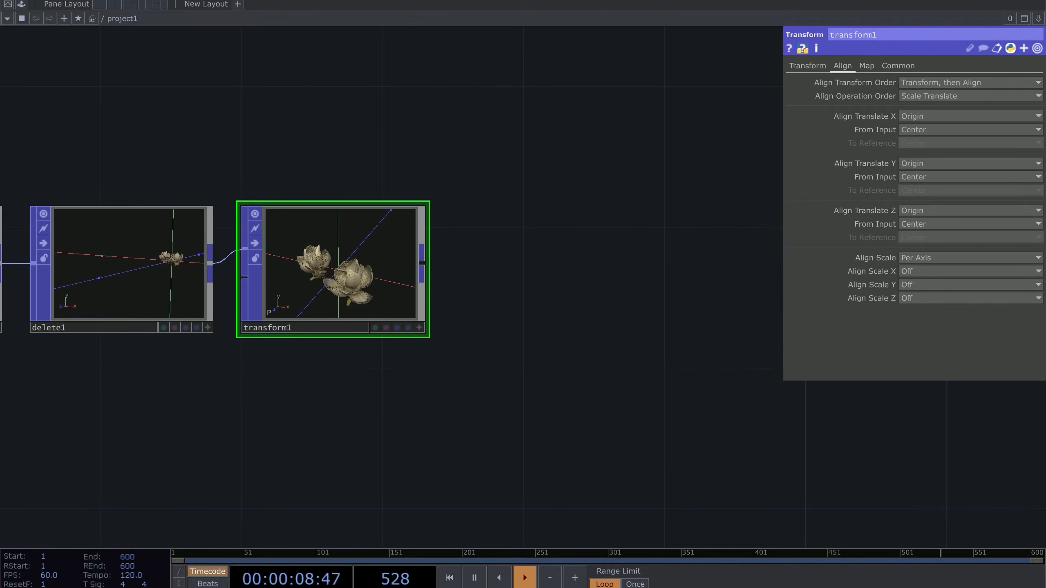
drag(600, 207, 437, 198)
scroll(437, 198, down, 5)
drag(414, 234, 405, 255)
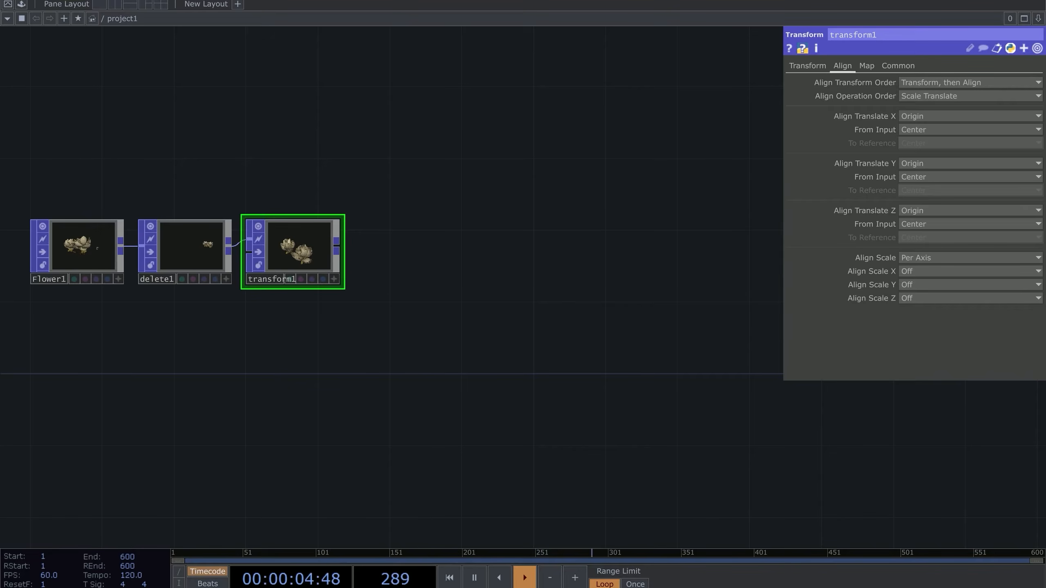
End the flower chain with a Null POP, null1, after transform1
scroll(569, 265, up, 2)
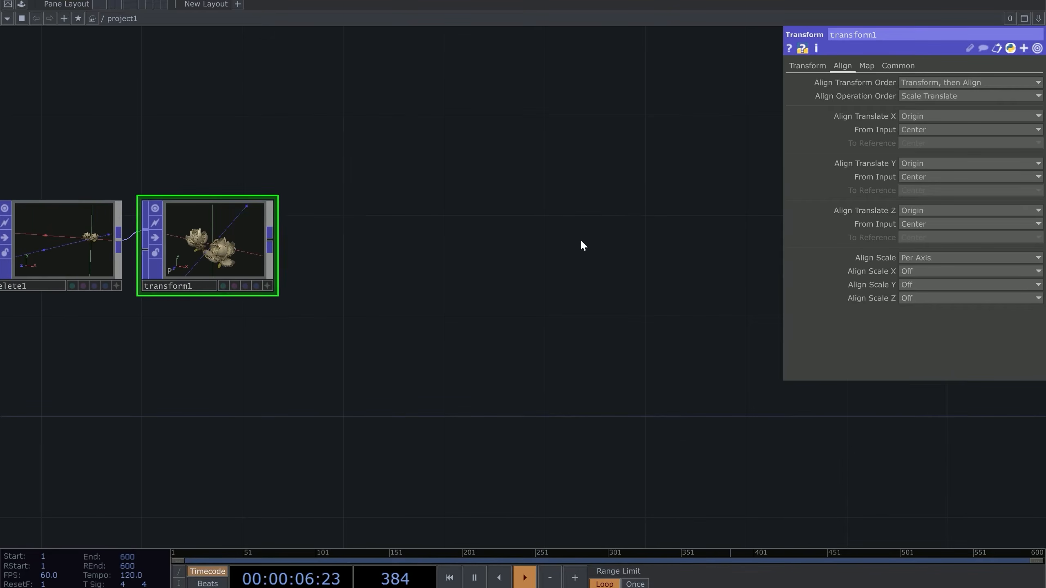
right_click(271, 240)
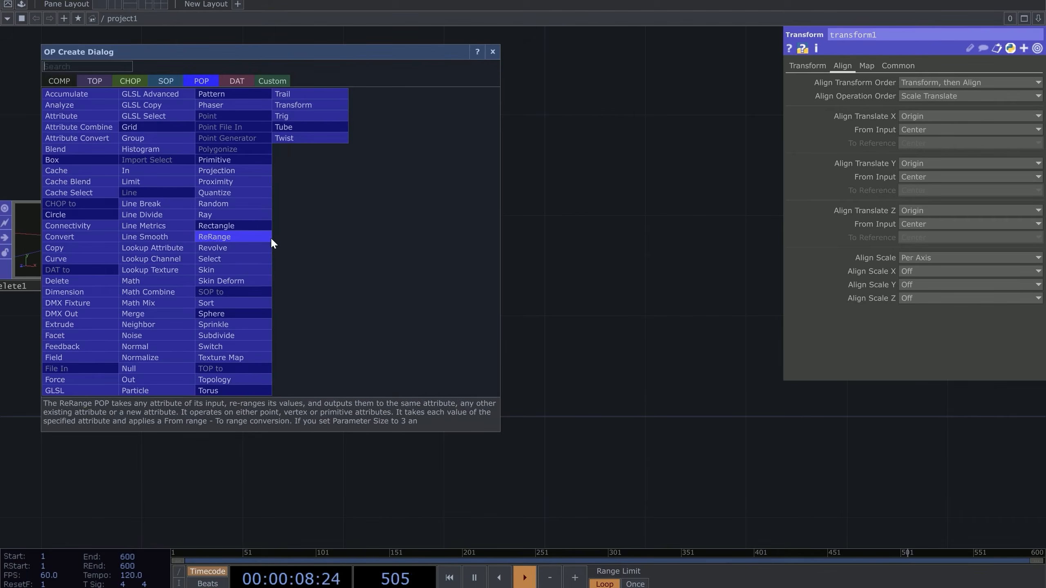
click(155, 366)
click(370, 270)
scroll(462, 257, down, 4)
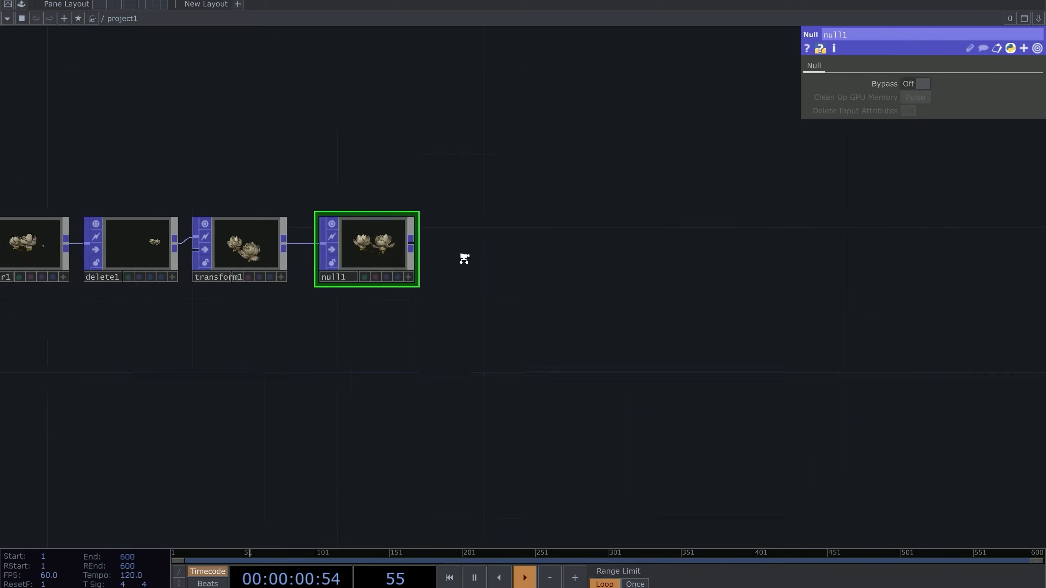
scroll(474, 331, up, 4)
Create a Box POP, box1, with Uniform Scale 0.01
key(Tab)
text(box)
click(259, 238)
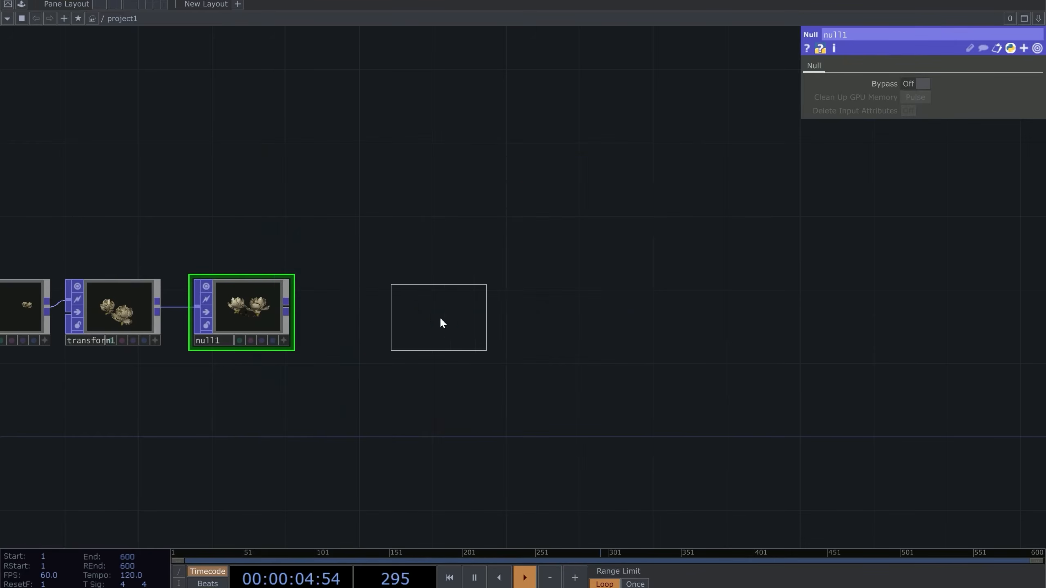
click(399, 307)
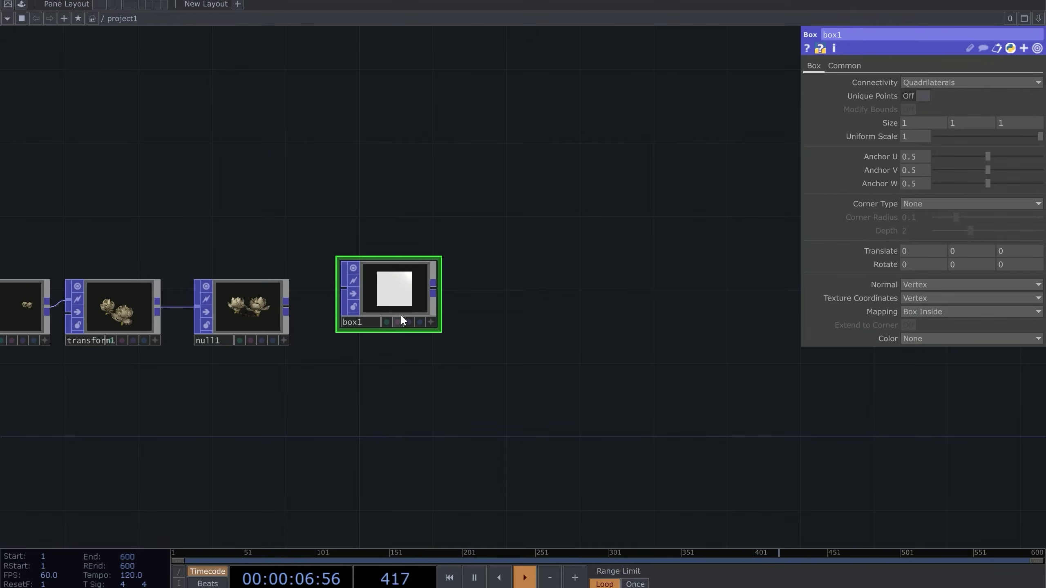
scroll(428, 270, up, 3)
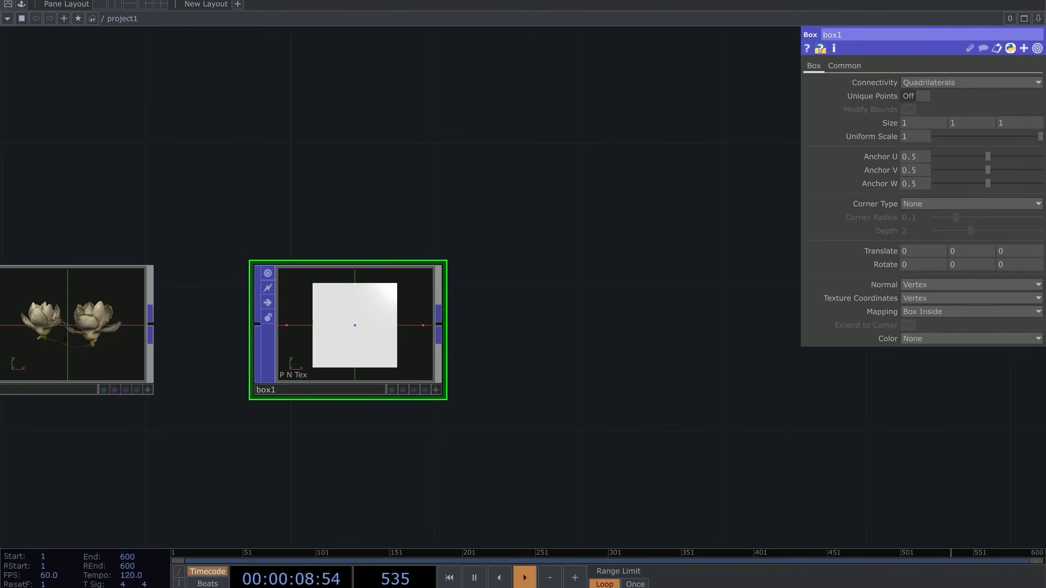
drag(485, 231, 633, 210)
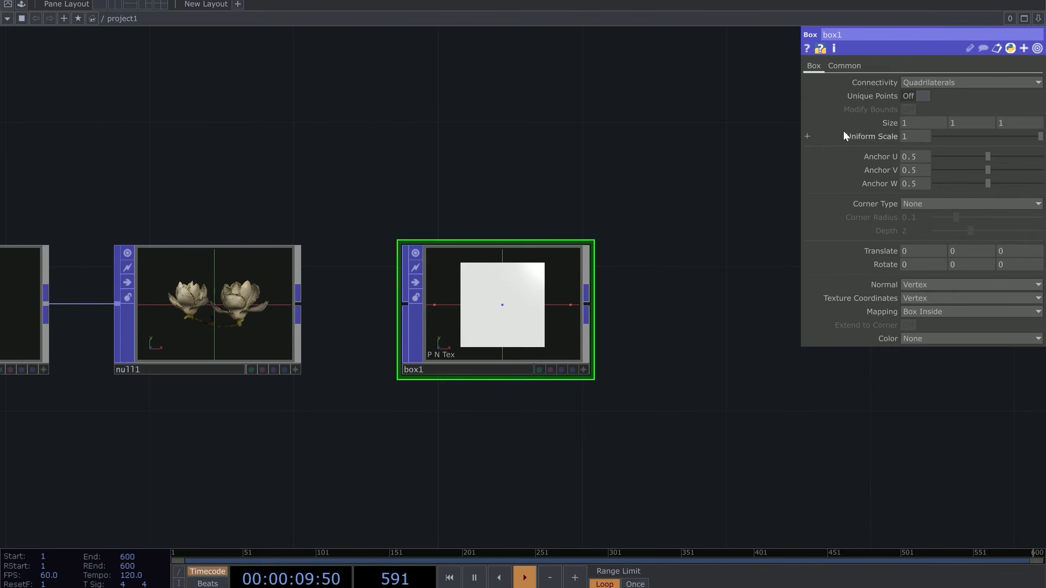
click(918, 137)
text(0.01)
key(Return)
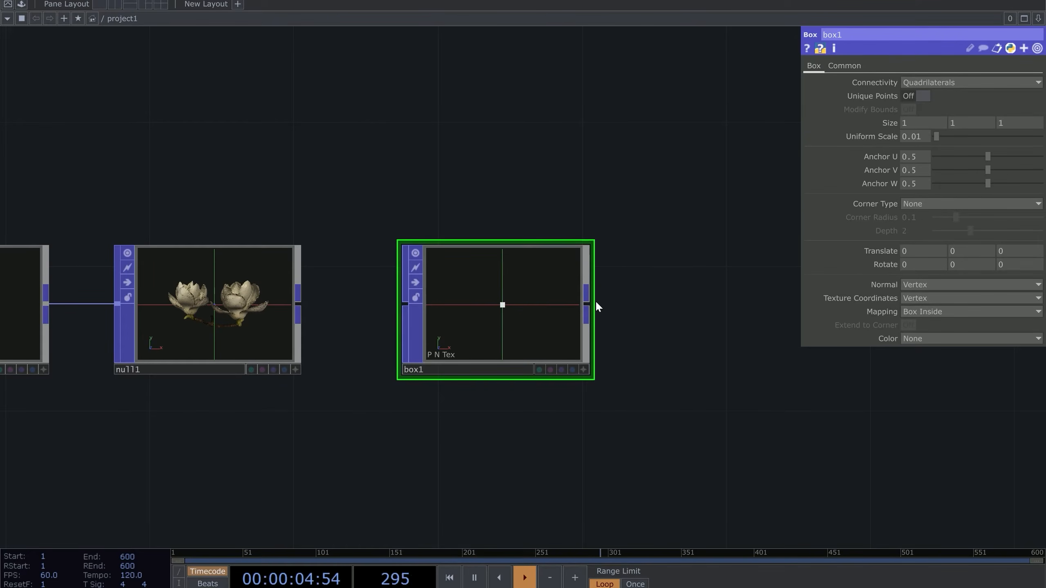
Add a Geometry COMP, geo1, wired from box1's output
click(593, 304)
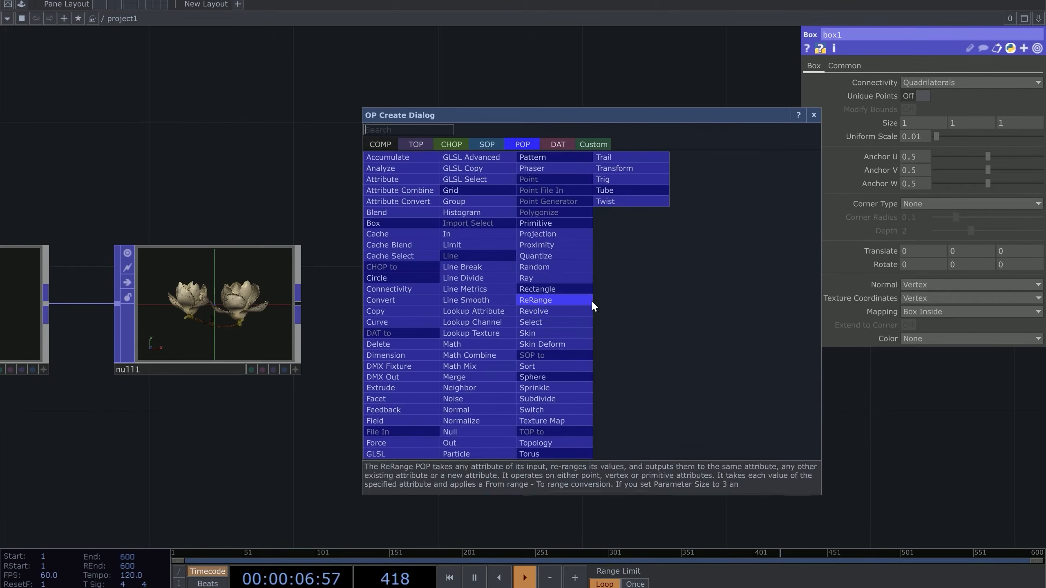
text(ge)
click(387, 145)
click(395, 245)
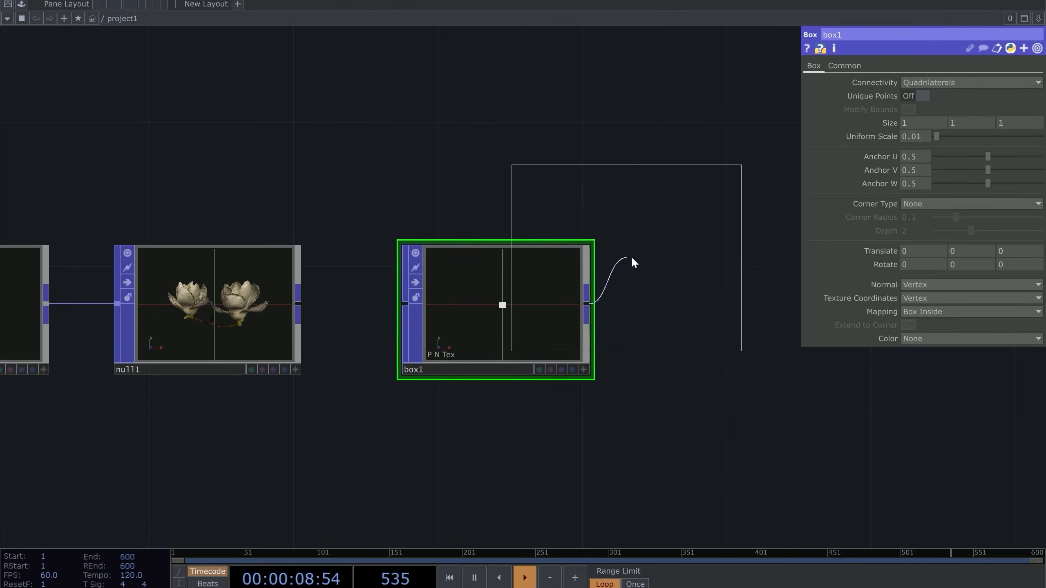
click(737, 273)
scroll(518, 268, down, 4)
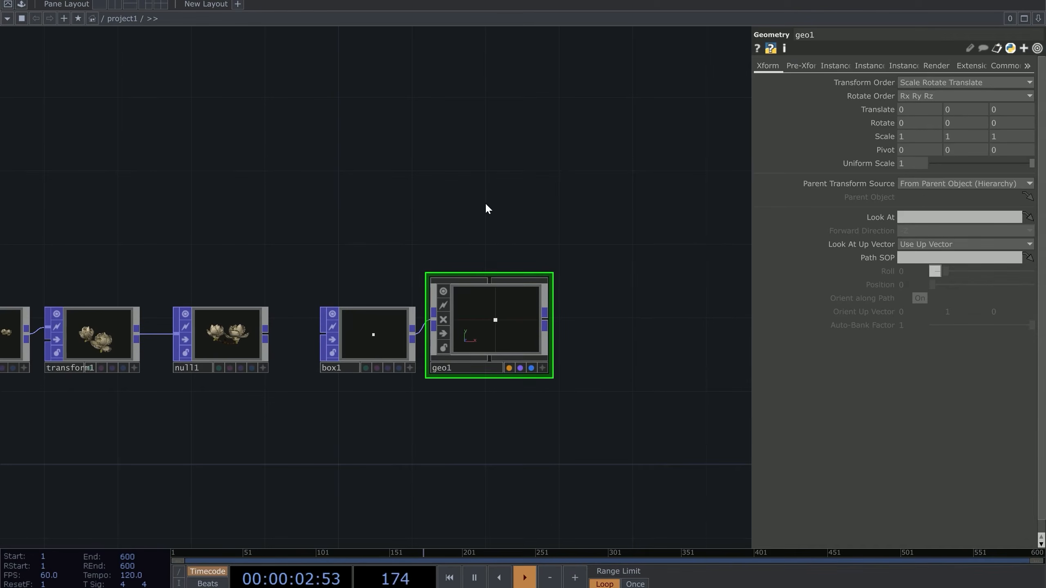
Add a camera, cam1, and a light, light1, above geo1
key(Tab)
click(327, 109)
click(484, 202)
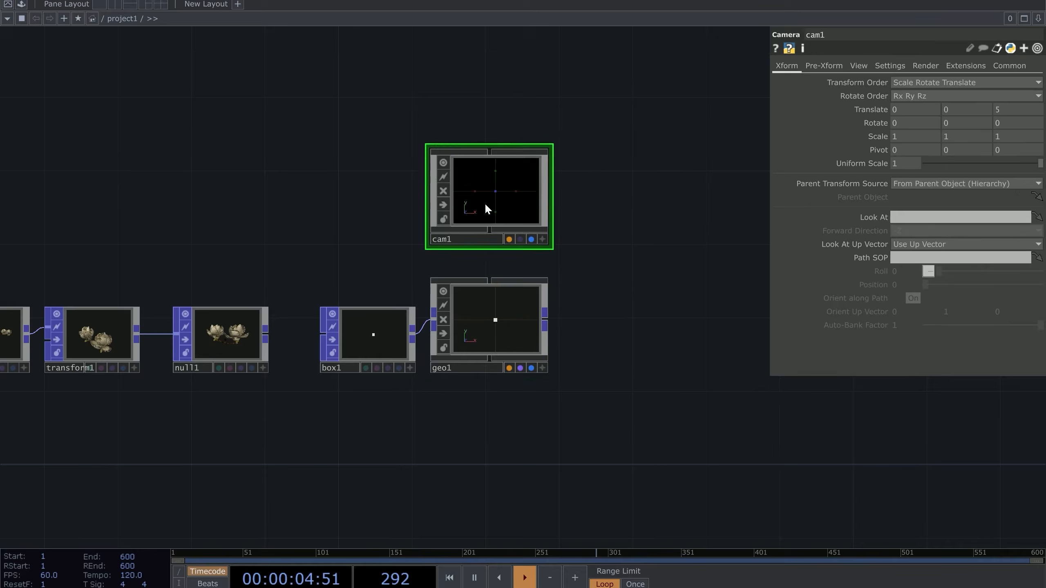
key(Tab)
text(li)
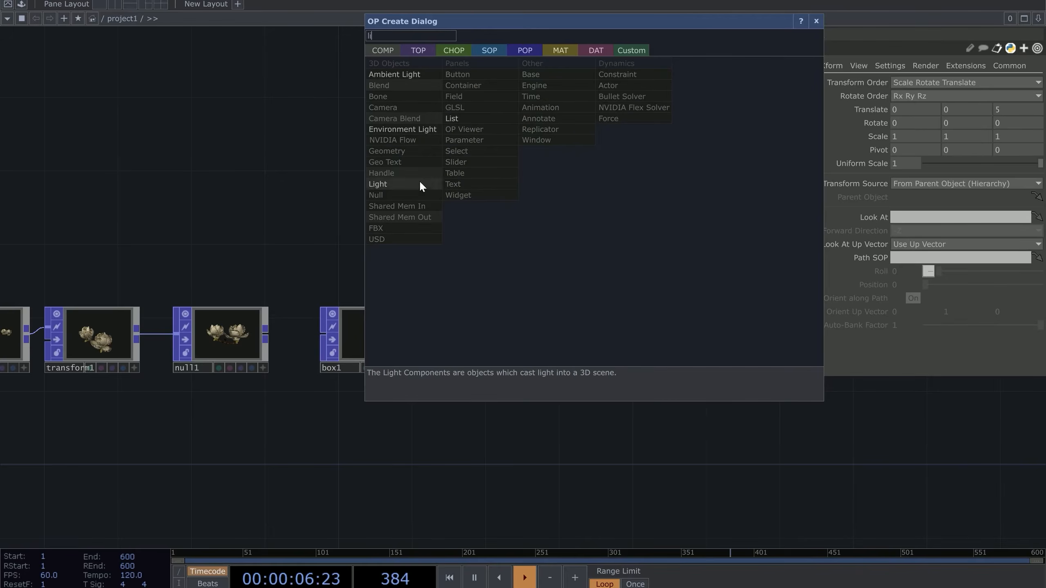
click(390, 186)
click(617, 212)
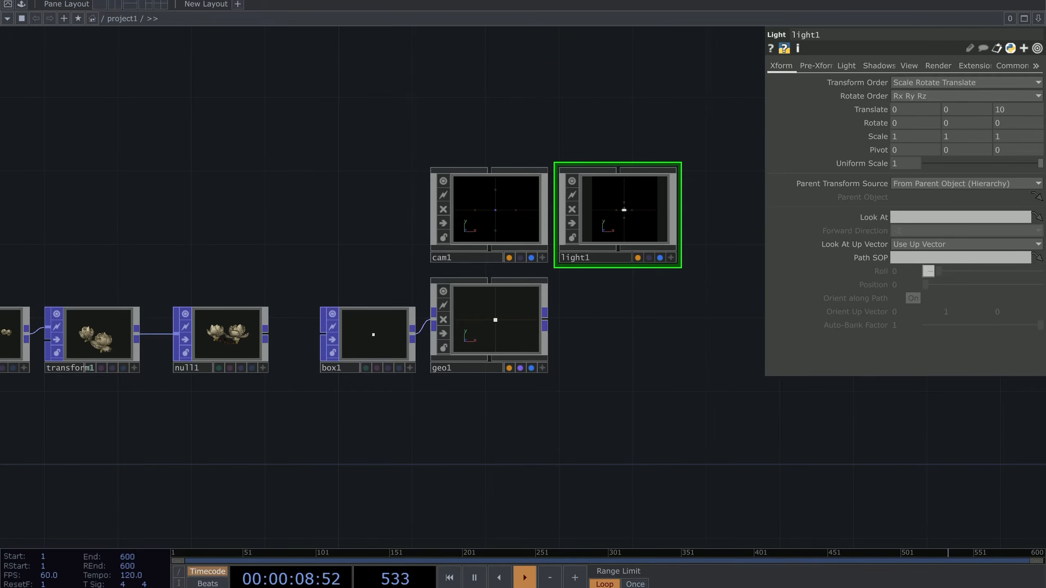
Add a Render TOP, render1, beside geo1
scroll(704, 208, up, 2)
scroll(529, 346, down, 5)
key(Tab)
text(re)
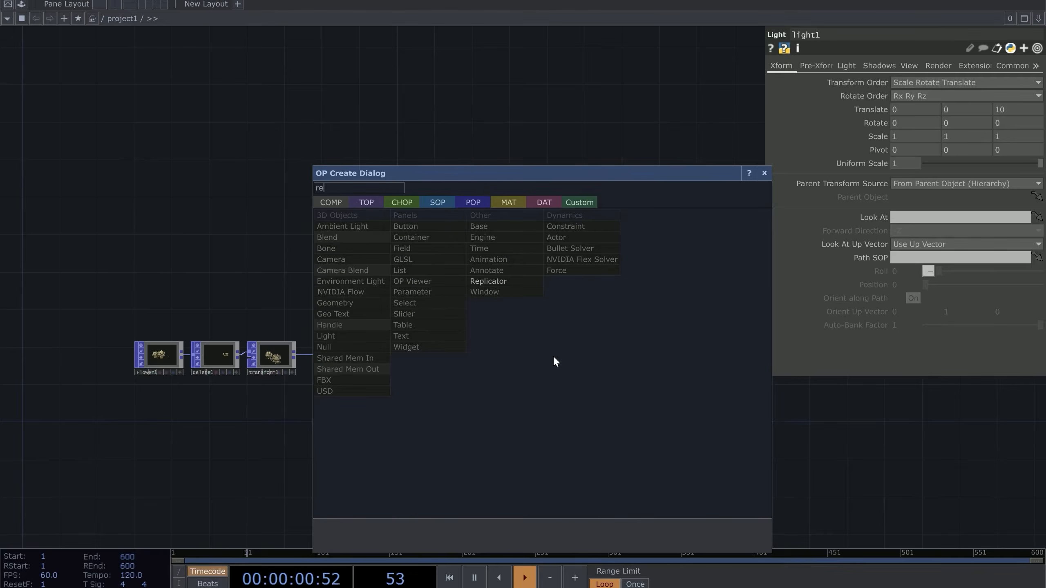
click(366, 203)
click(552, 348)
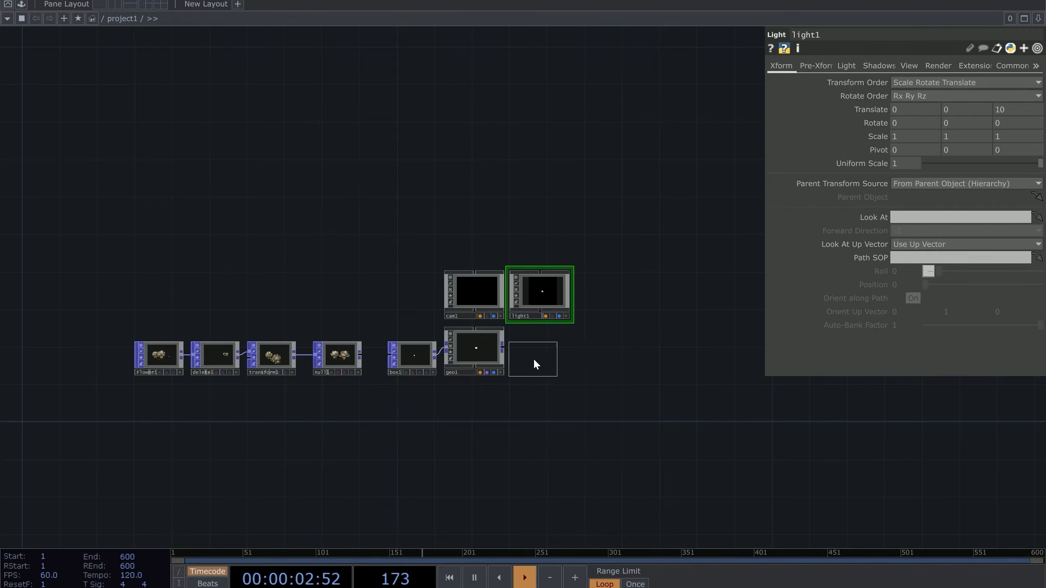
click(535, 365)
scroll(535, 362, up, 10)
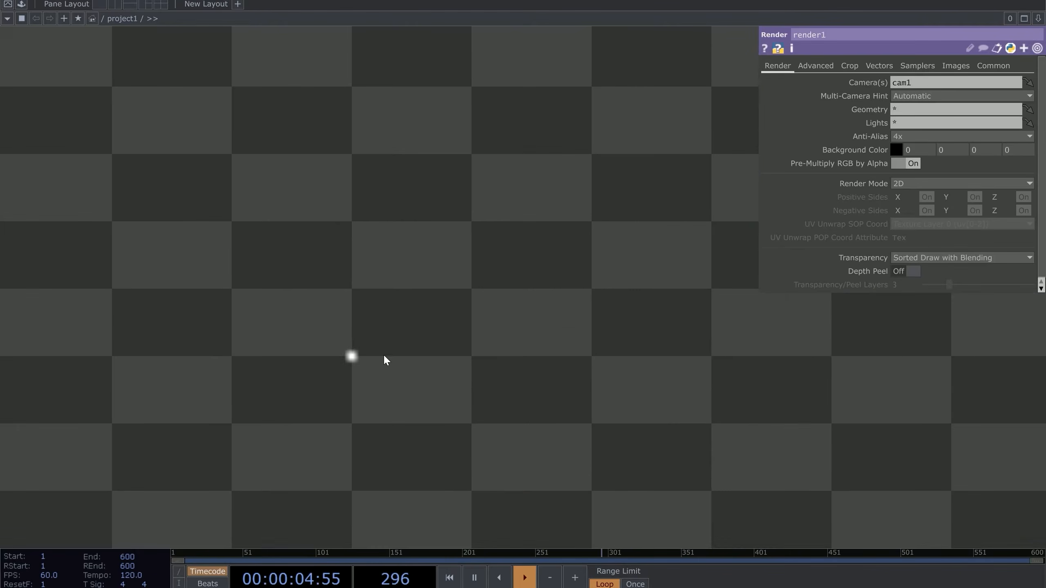
scroll(348, 346, down, 5)
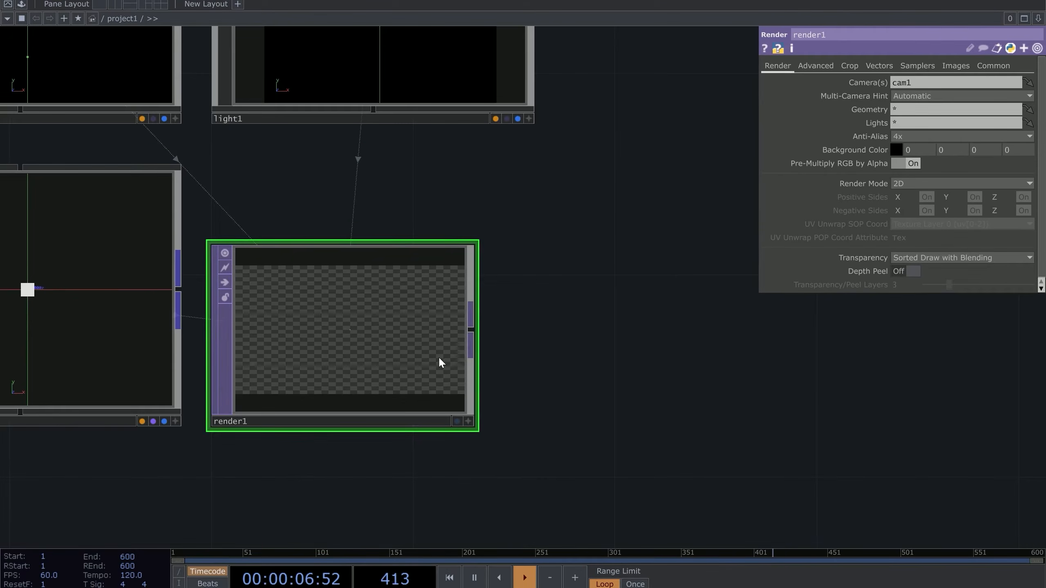
Append a Null TOP, null2, to render1 and display it behind the network
right_click(473, 329)
text(nu)
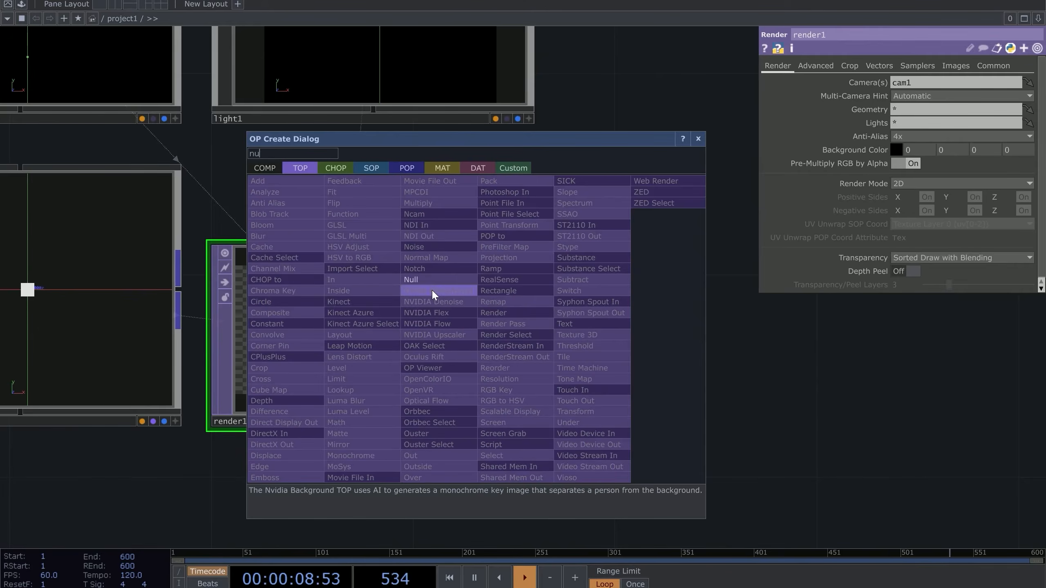
click(414, 279)
click(840, 369)
click(961, 422)
drag(657, 443, 420, 329)
scroll(411, 329, down, 6)
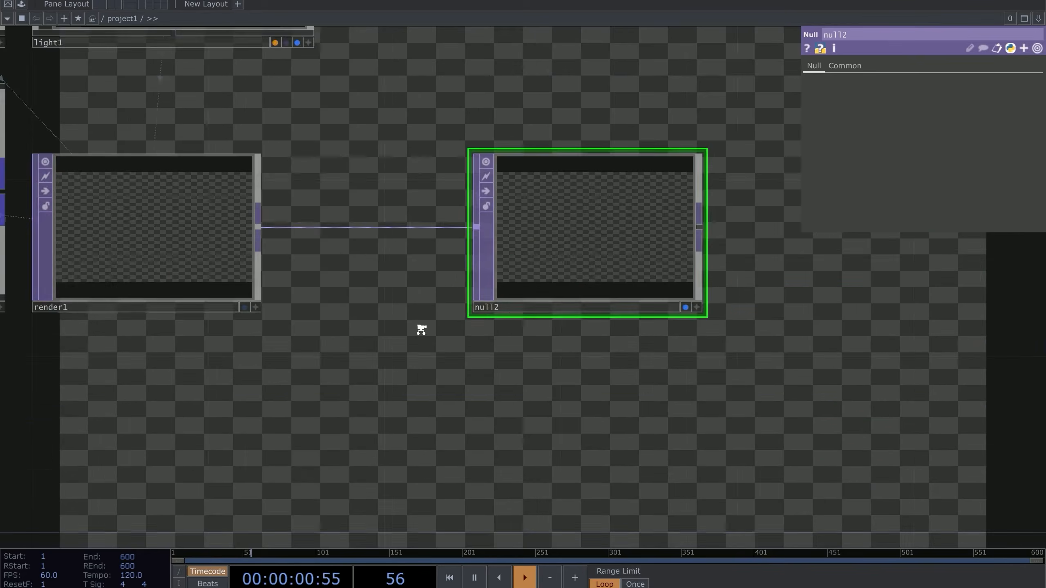
drag(354, 331, 465, 317)
scroll(412, 342, up, 4)
drag(359, 364, 485, 421)
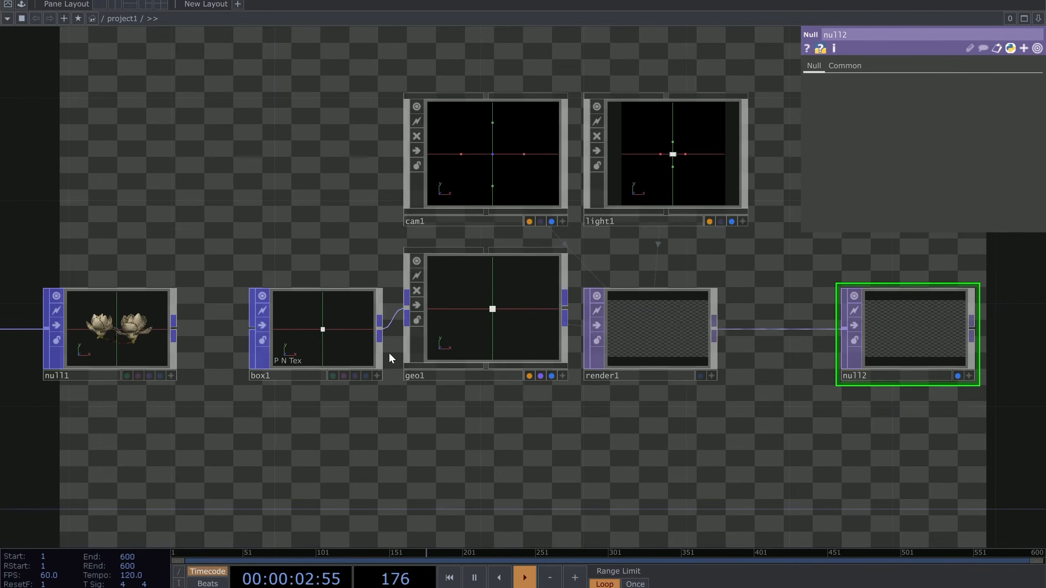
drag(423, 438, 571, 489)
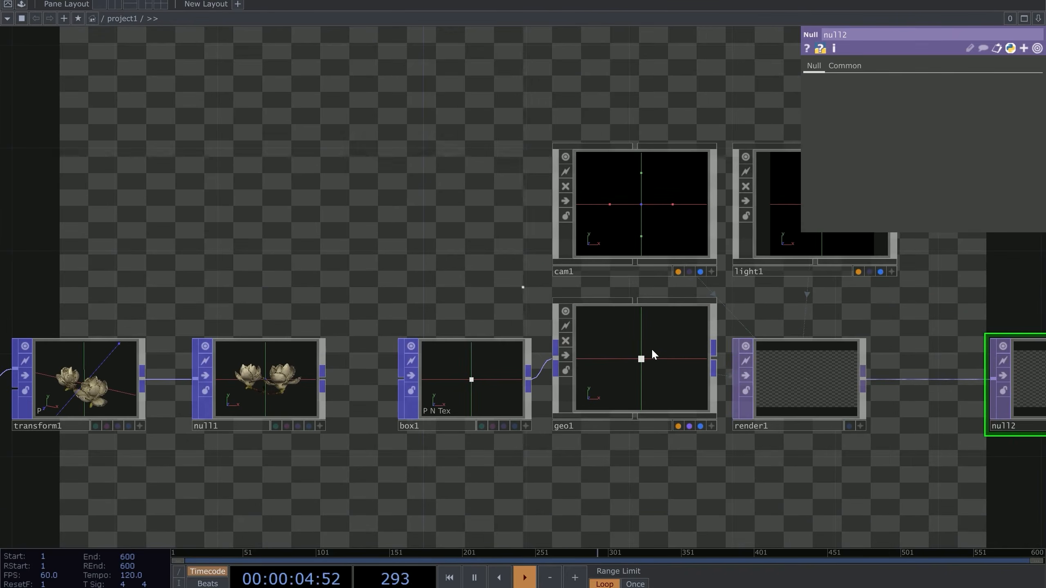
click(651, 348)
Turn on instancing for geo1 with null1 as its Default Instance OP
click(835, 65)
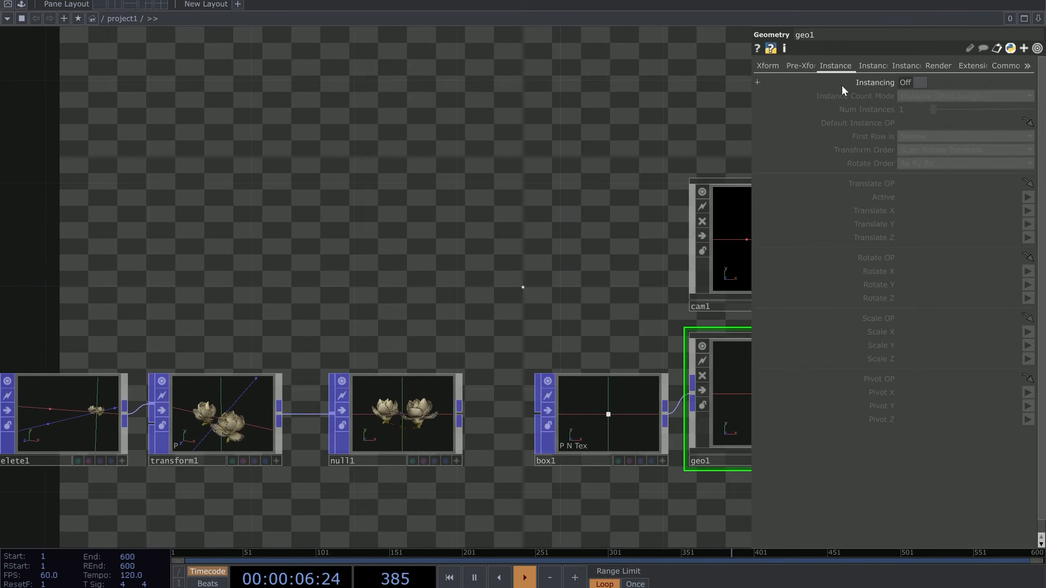
click(912, 82)
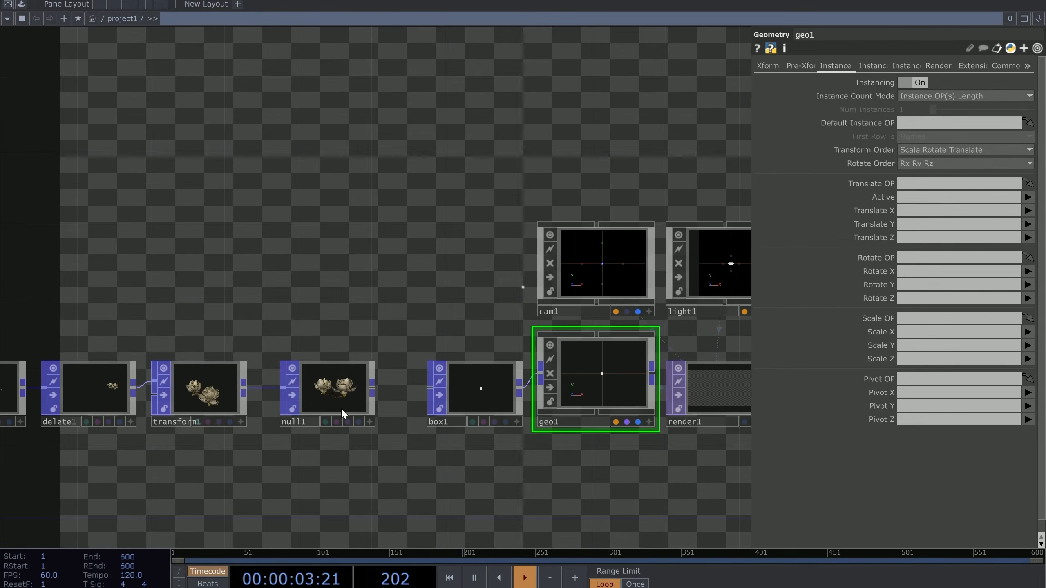
drag(341, 406, 911, 123)
scroll(449, 445, up, 4)
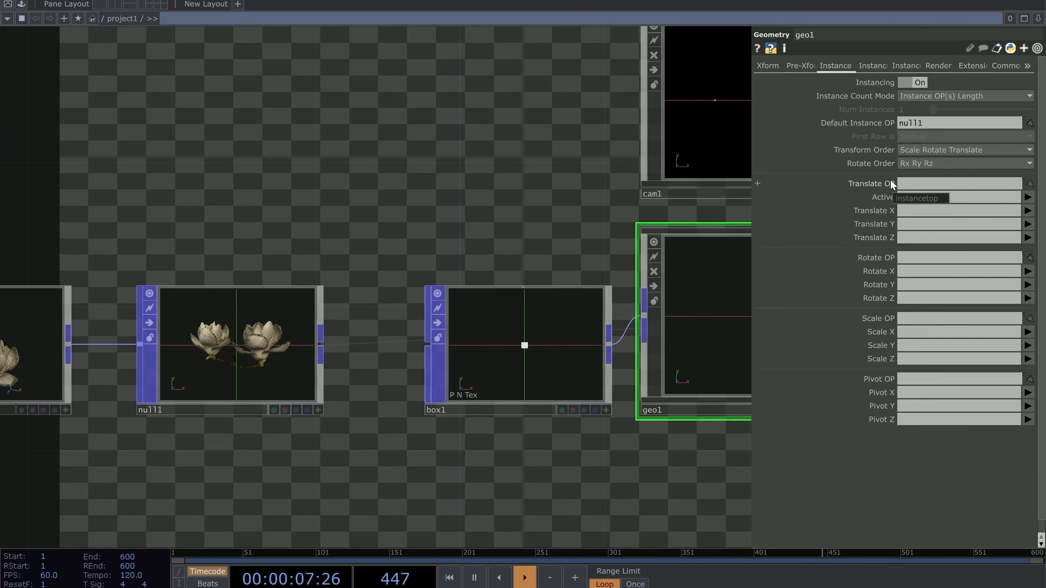
scroll(203, 403, up, 3)
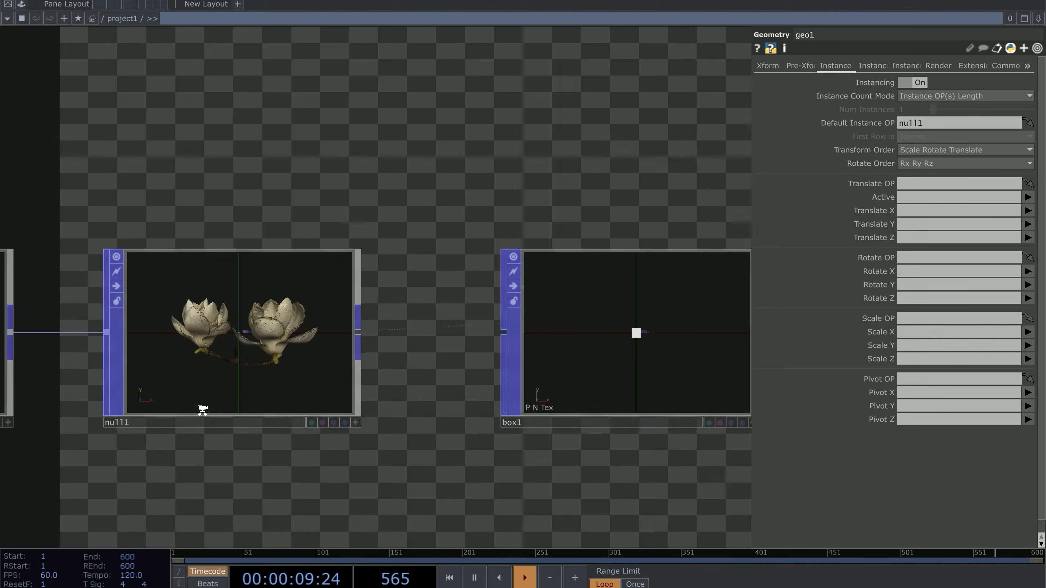
drag(174, 462, 576, 408)
scroll(577, 407, down, 4)
drag(268, 420, 344, 411)
scroll(343, 411, up, 1)
drag(133, 399, 123, 355)
scroll(489, 292, up, 3)
drag(523, 424, 820, 418)
scroll(201, 317, up, 5)
scroll(203, 329, up, 1)
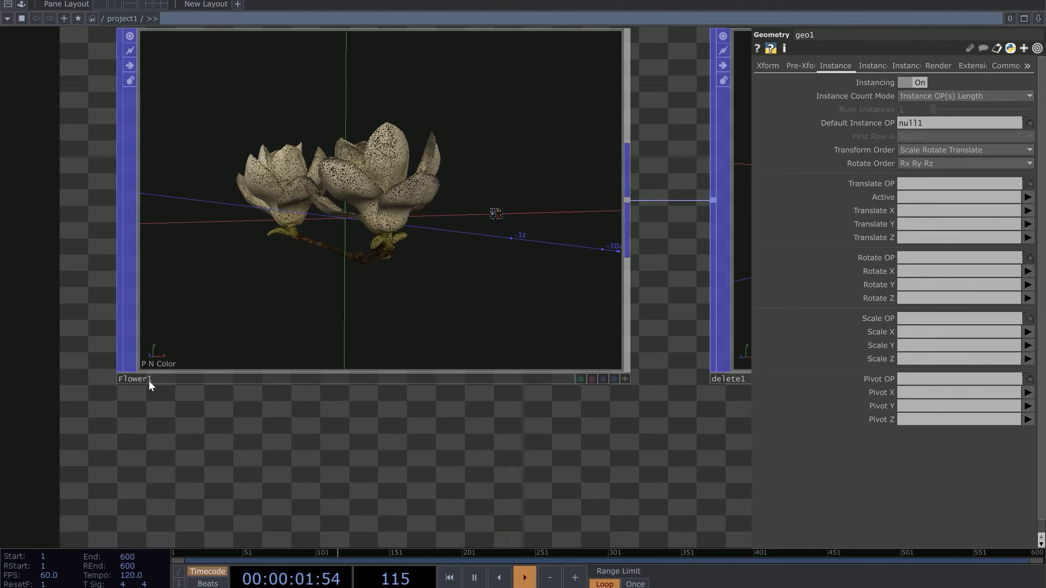
Set the instance Translate X, Y, Z to P(0), P(1), P(2)
drag(168, 369, 97, 333)
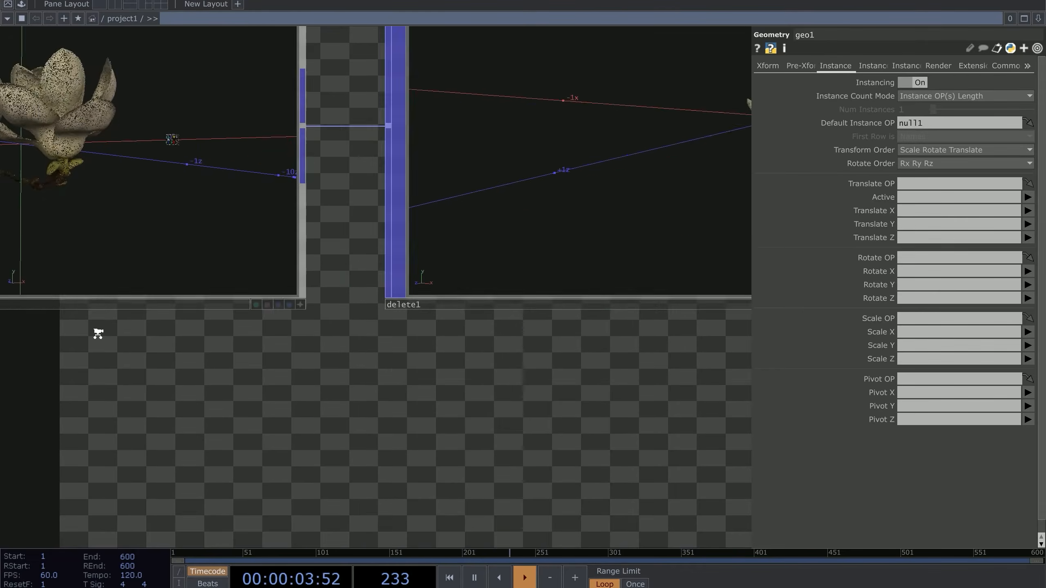
scroll(97, 334, down, 5)
drag(323, 419, 209, 459)
scroll(209, 459, down, 2)
drag(379, 268, 267, 382)
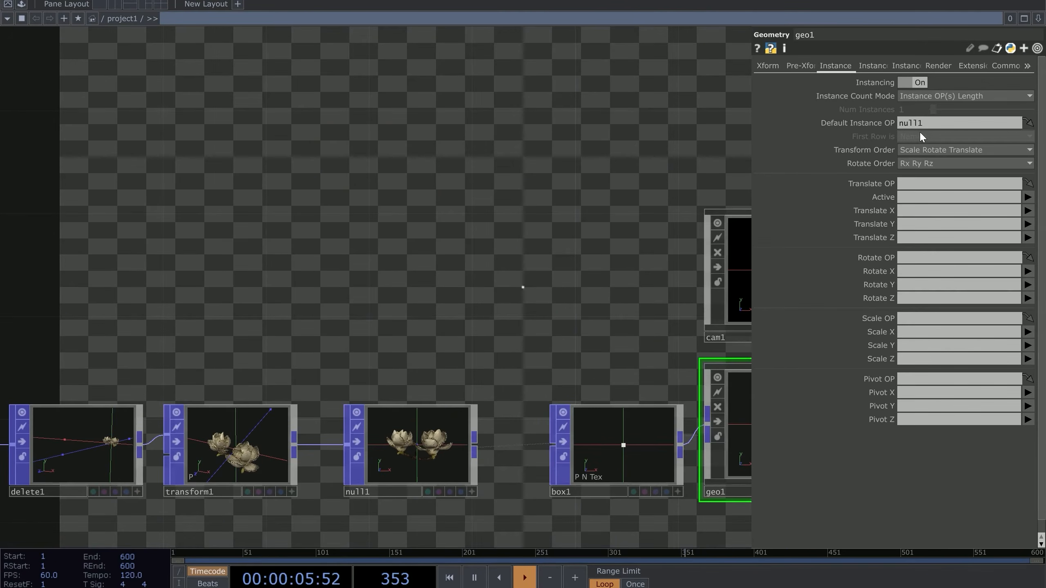
drag(722, 177, 658, 192)
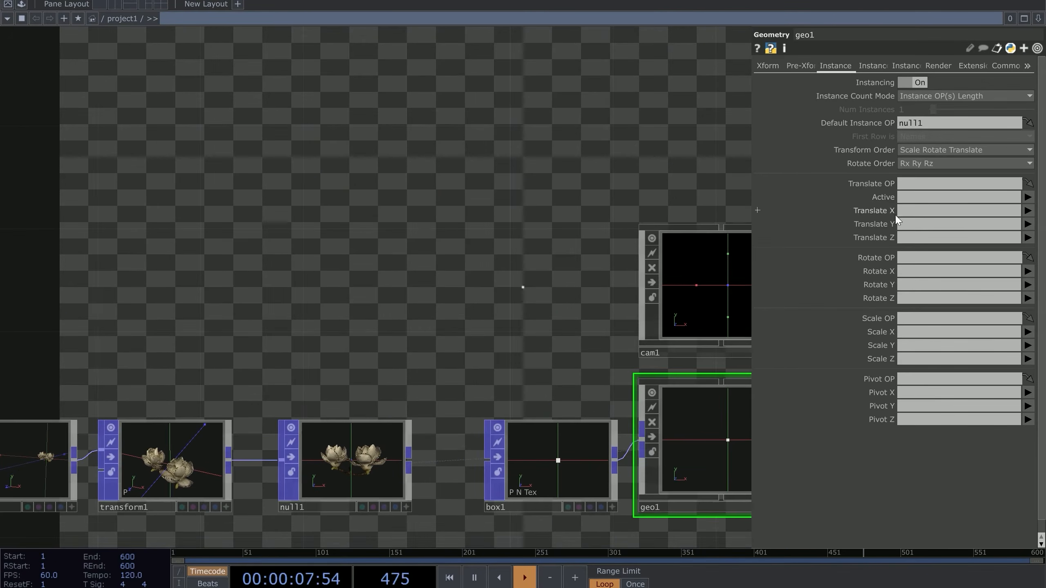
click(1028, 210)
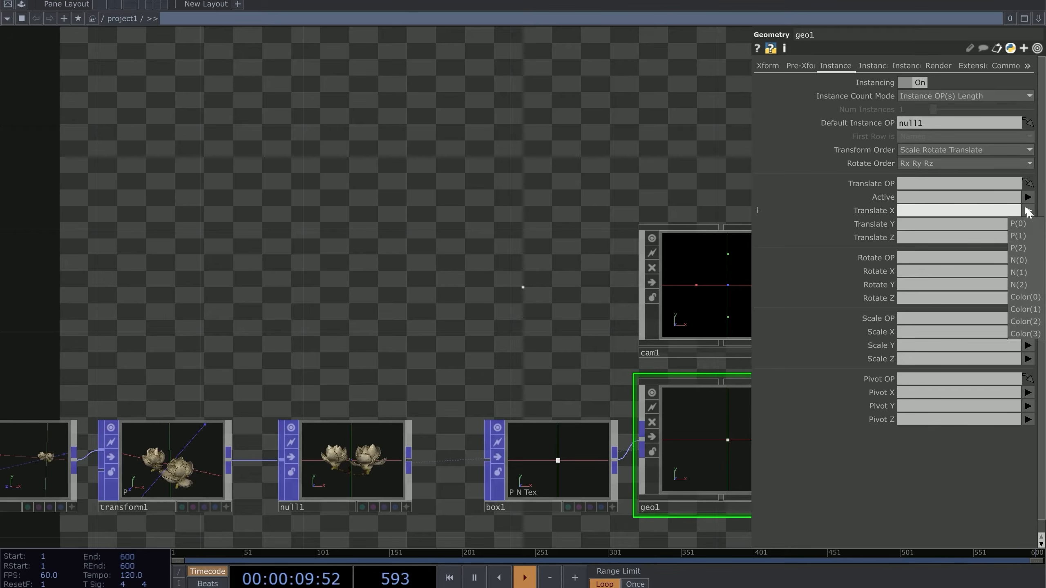
click(1019, 224)
click(1028, 223)
click(1018, 249)
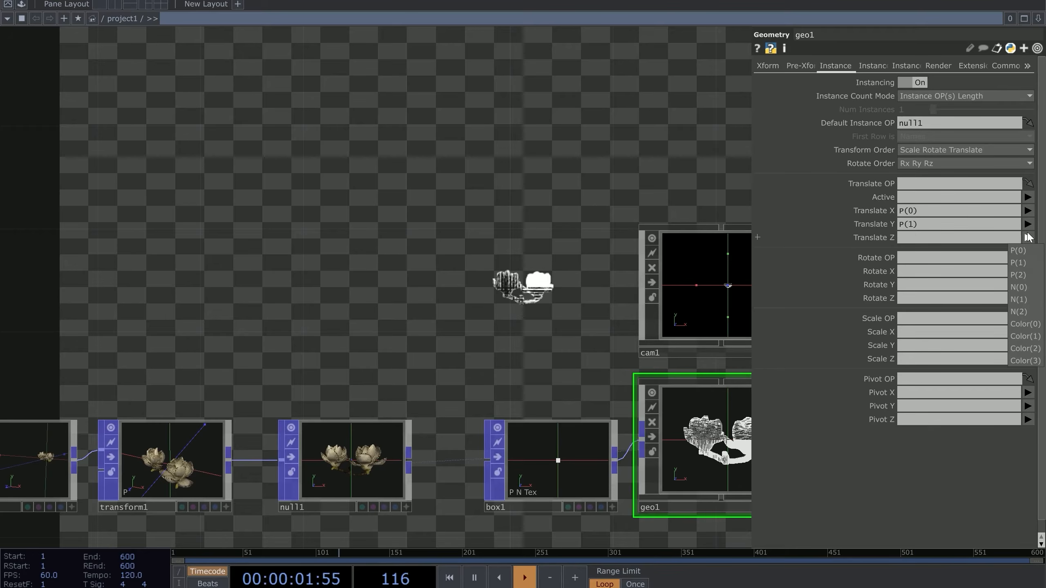
click(1028, 237)
click(1017, 275)
drag(586, 282, 576, 277)
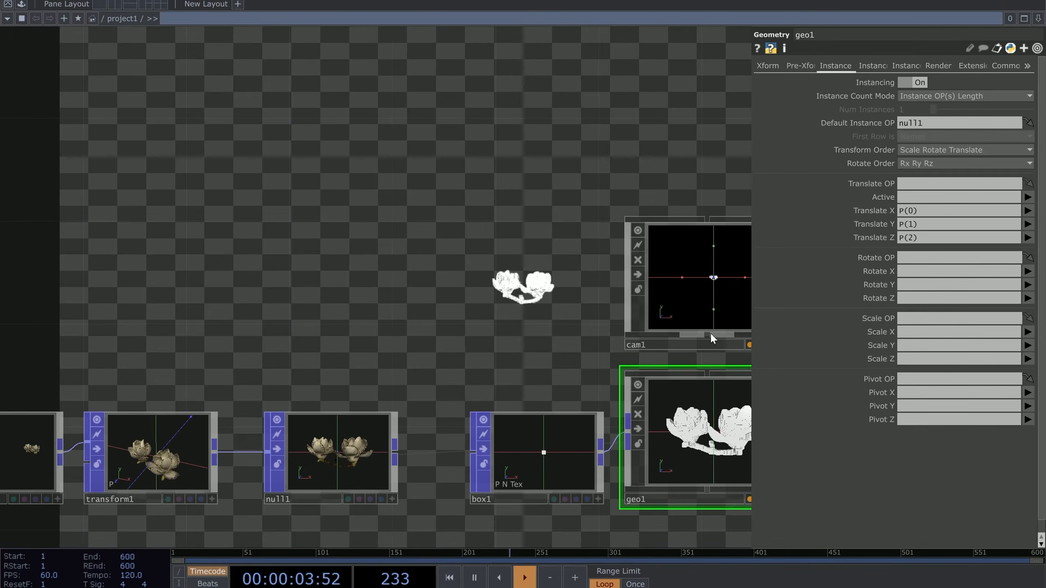
Set Rotate to Vector X, Y, Z to N(0), N(1), N(2)
click(866, 65)
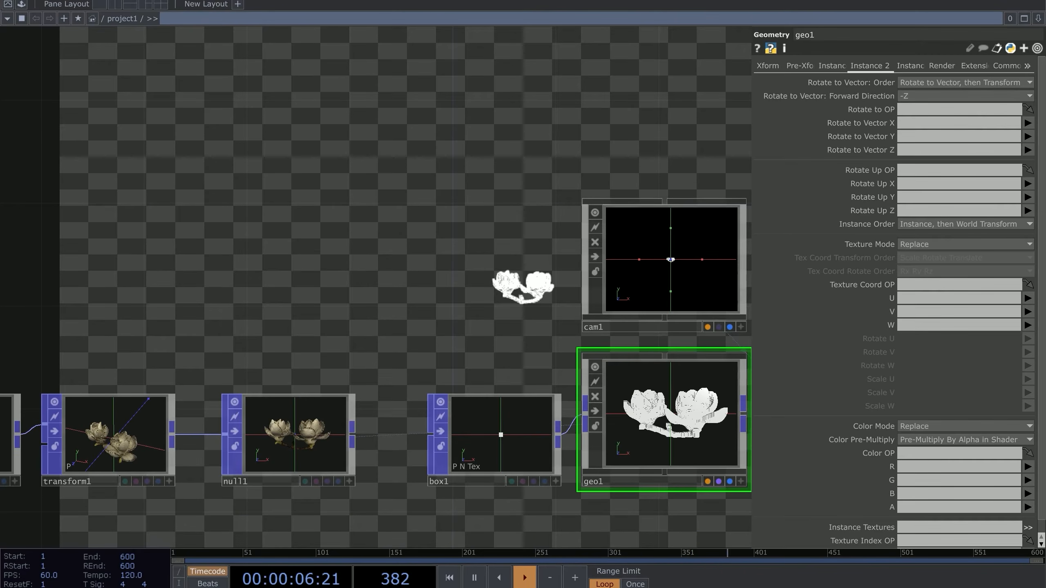
click(1028, 123)
click(1013, 156)
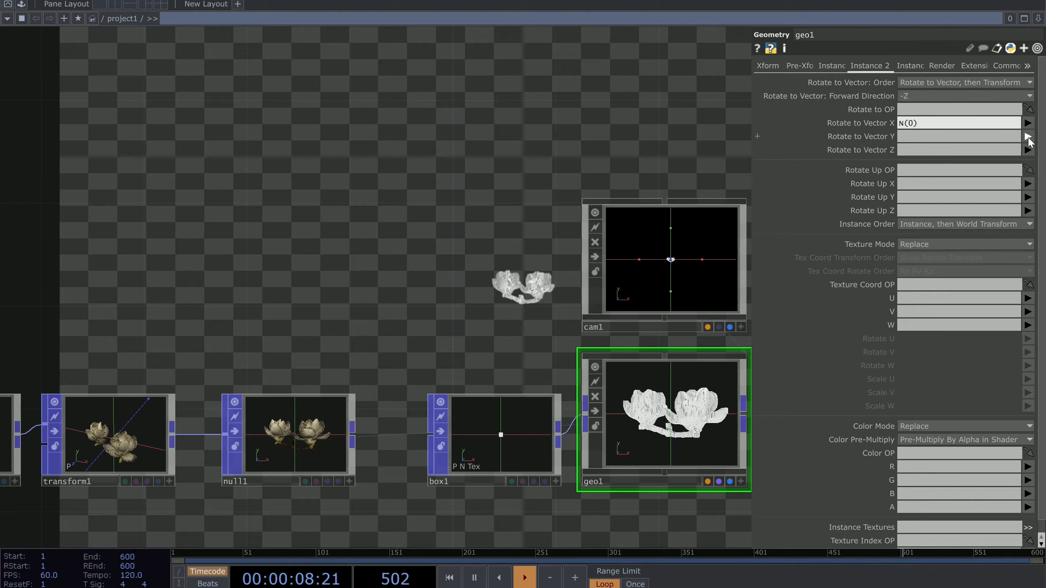
click(1027, 137)
click(1026, 199)
click(1027, 150)
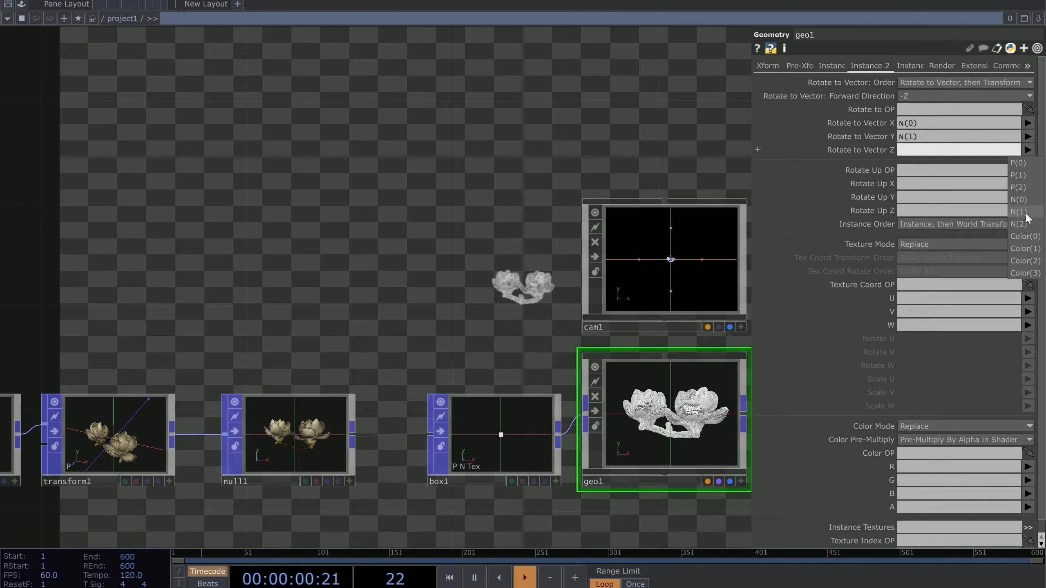
click(1020, 223)
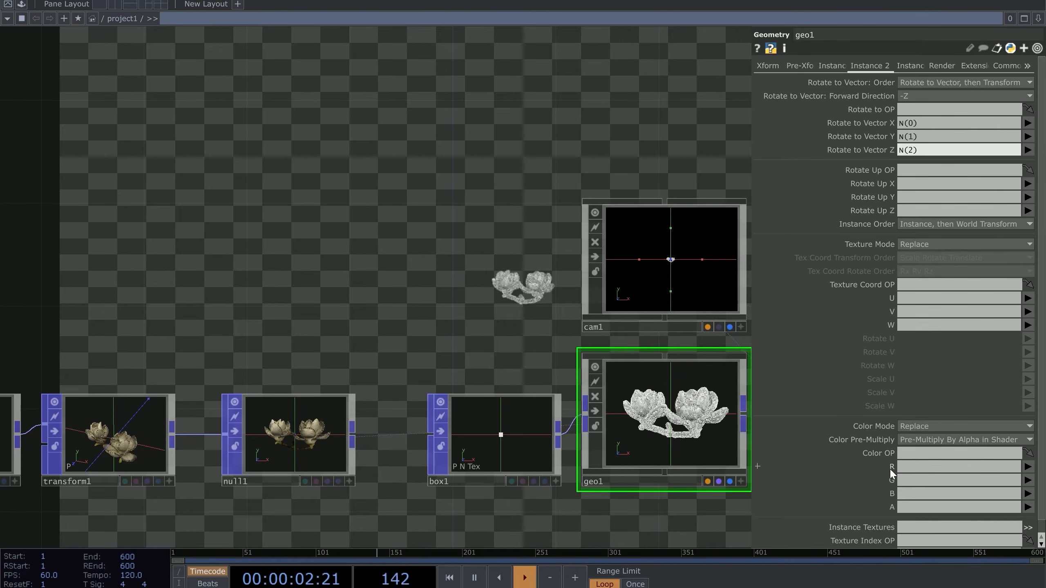
Colour the instances with RGB from Color(0), Color(1), Color(2)
click(1028, 467)
click(1026, 433)
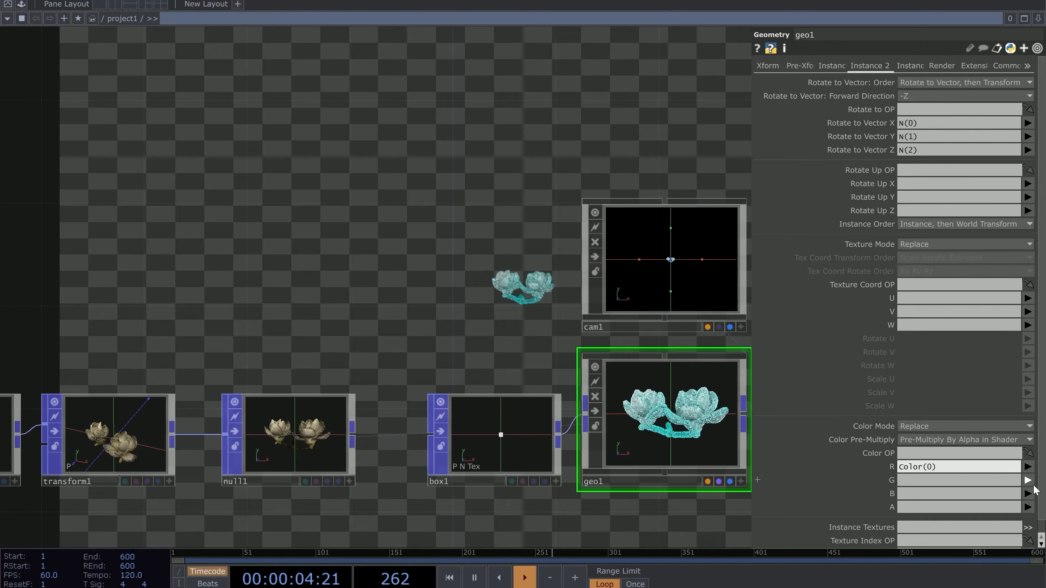
click(1028, 480)
click(1027, 496)
click(1023, 471)
drag(478, 313, 820, 295)
scroll(481, 313, down, 5)
scroll(513, 355, up, 3)
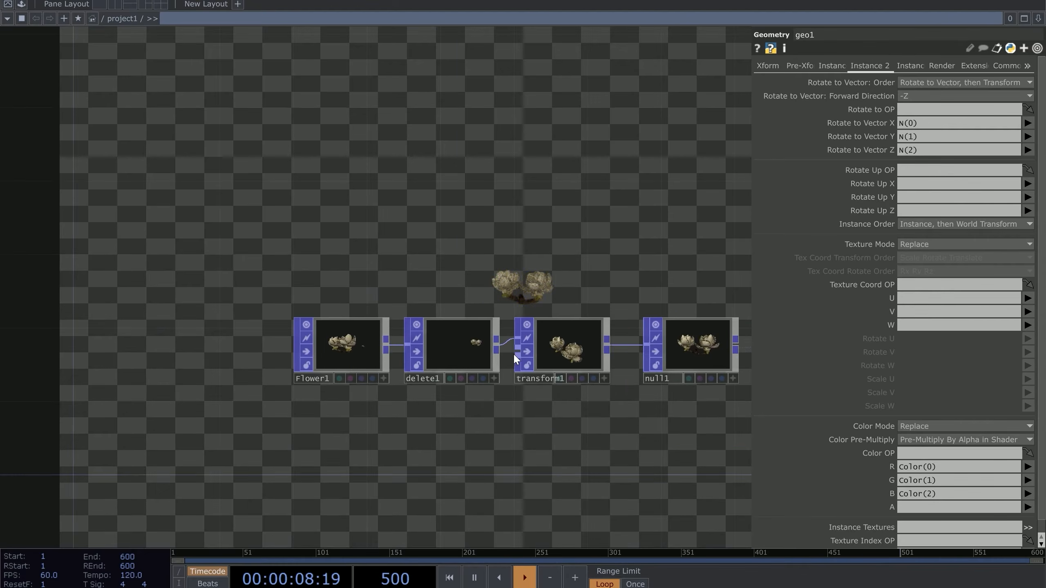
Set transform1's Uniform Scale to 10 to enlarge the flower points
click(568, 346)
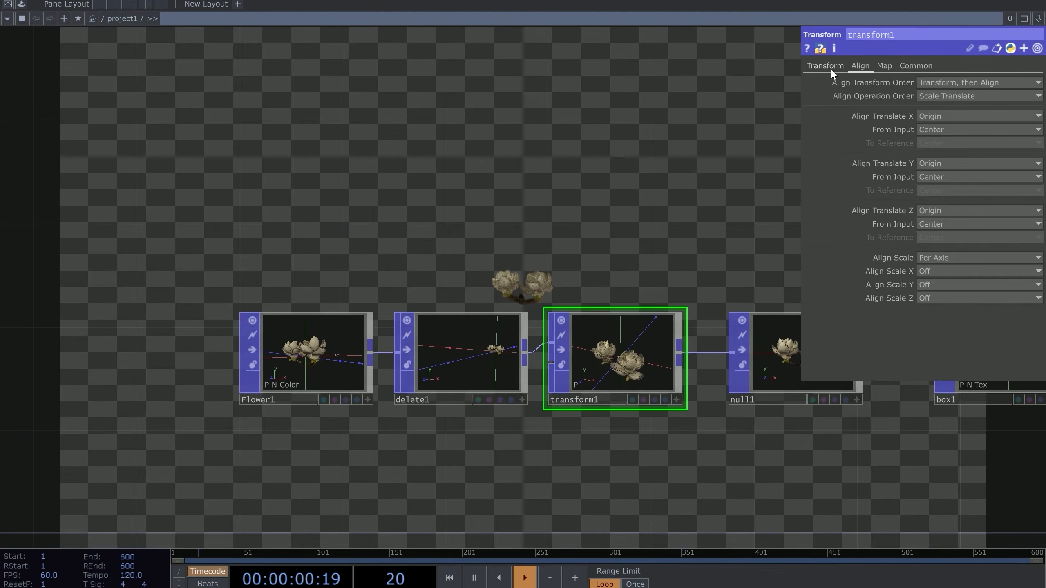
click(826, 65)
text(10)
key(Return)
drag(558, 232, 508, 248)
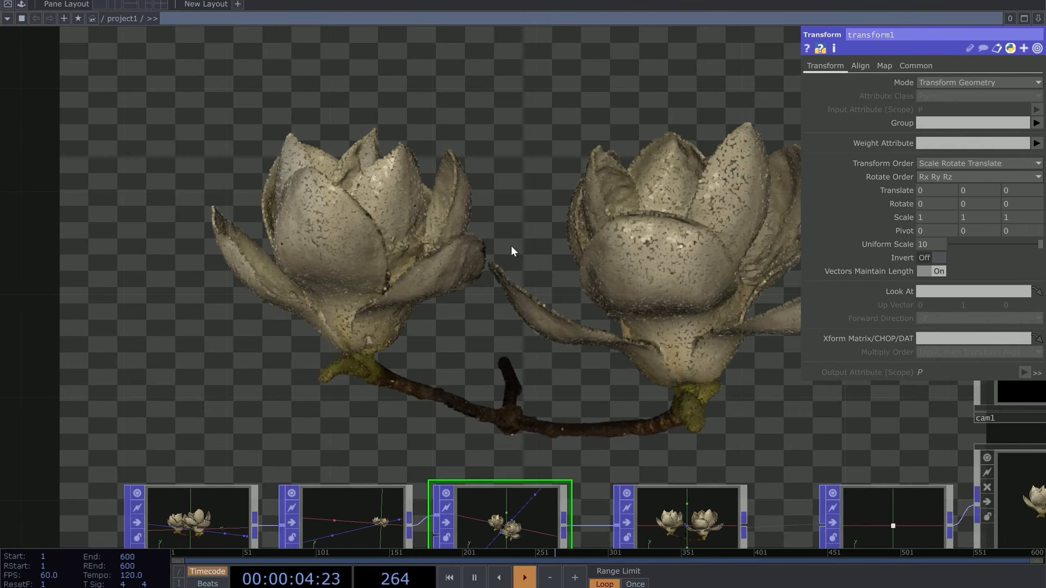
scroll(510, 251, down, 3)
drag(461, 302, 354, 225)
scroll(506, 332, up, 2)
Bypass geo1 so its instanced flowers are hidden
drag(530, 301, 513, 275)
right_drag(513, 275, 540, 384)
drag(541, 384, 561, 430)
drag(522, 184, 574, 91)
drag(500, 218, 476, 179)
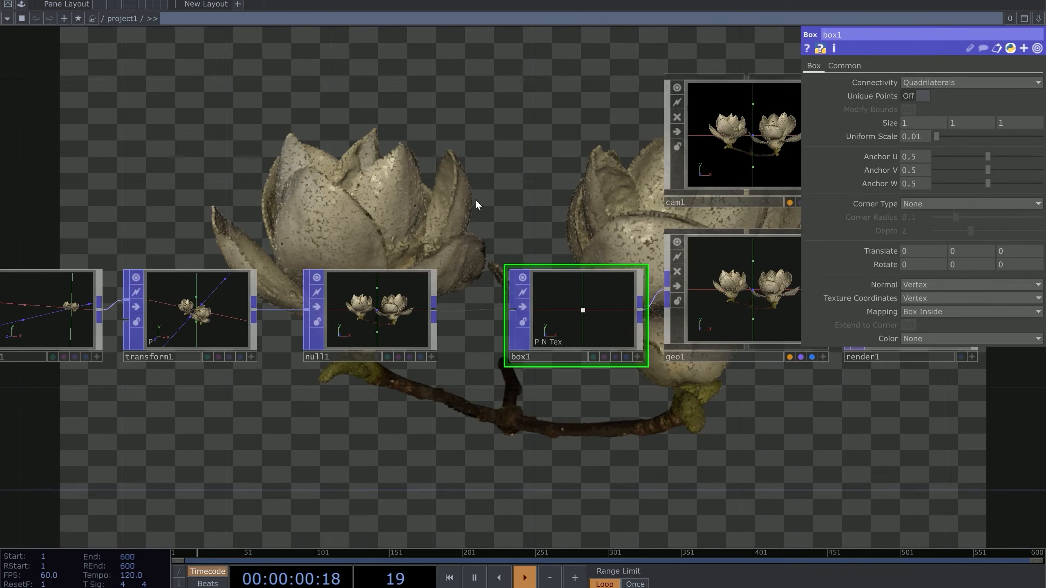
scroll(471, 252, up, 2)
scroll(466, 272, down, 2)
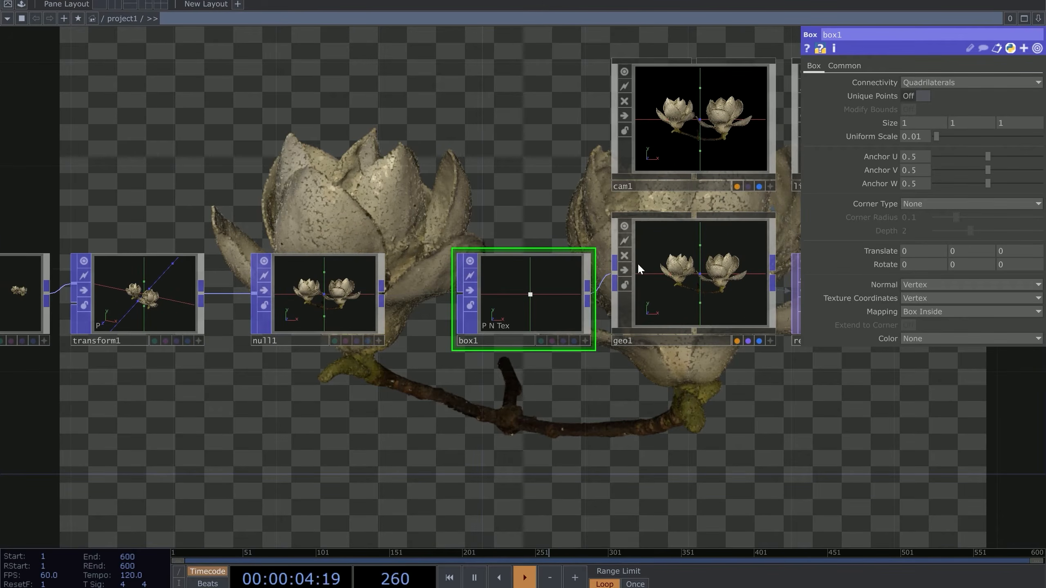
click(628, 255)
Add a Geometry component after null1 via the OP Create Dialog search 'ge'
drag(342, 352, 337, 285)
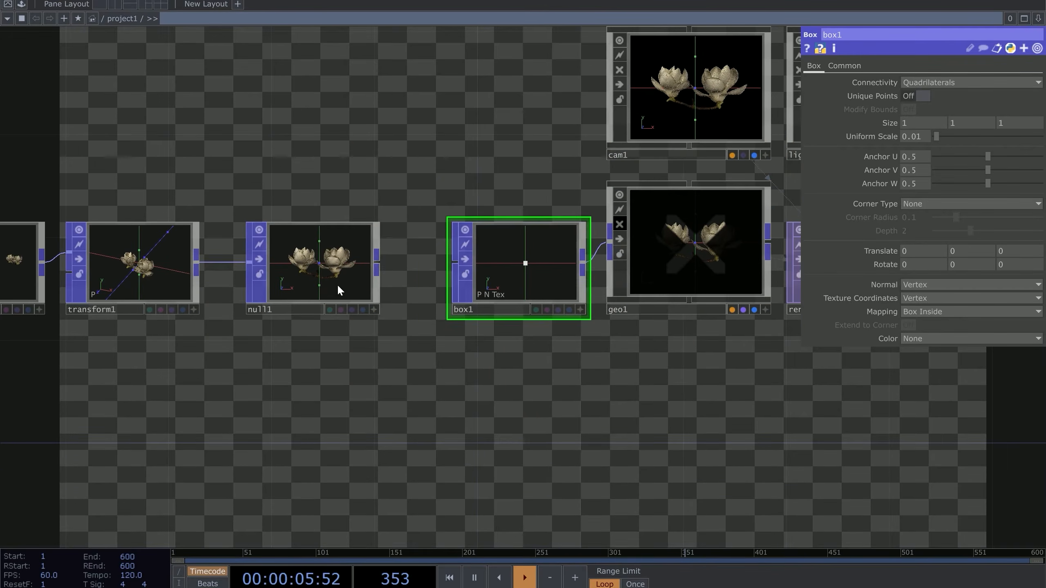
right_click(383, 260)
text(ge)
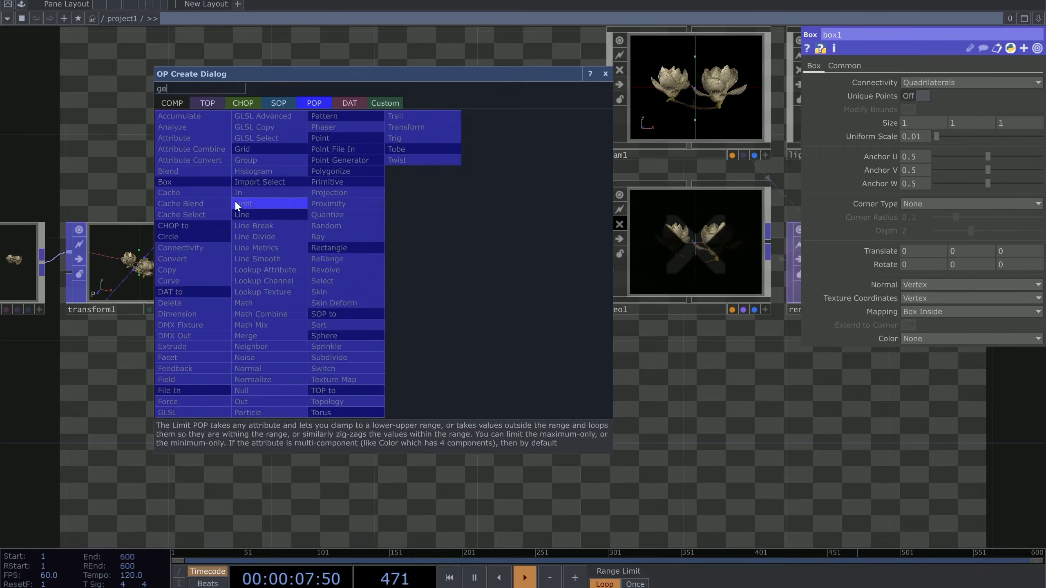
click(181, 106)
click(177, 204)
Place the new geo2 node, then delete it as unwanted
click(524, 434)
scroll(535, 392, up, 4)
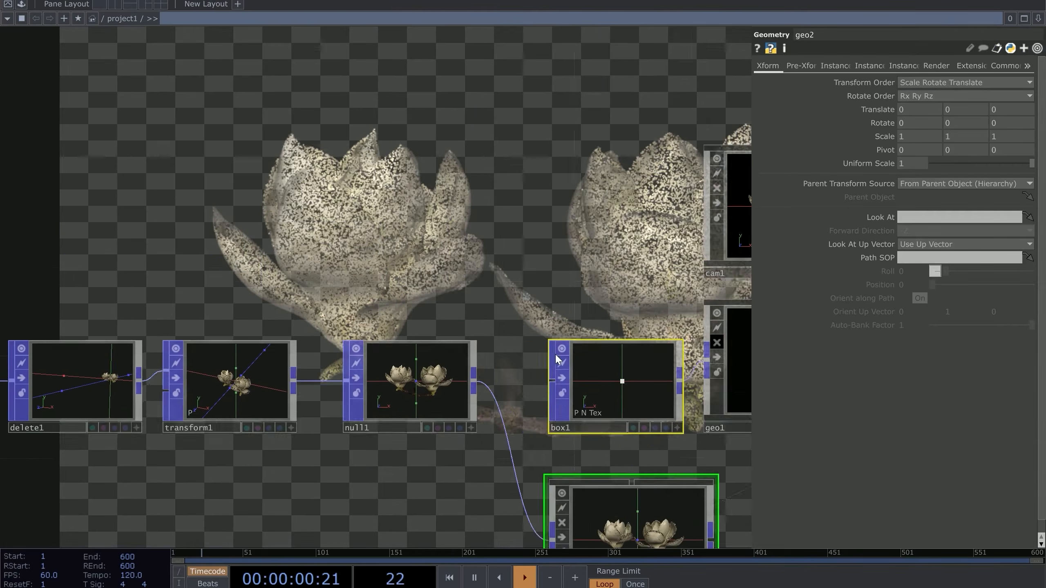
scroll(432, 234, down, 1)
drag(618, 322, 590, 297)
scroll(432, 233, up, 1)
drag(666, 343, 582, 327)
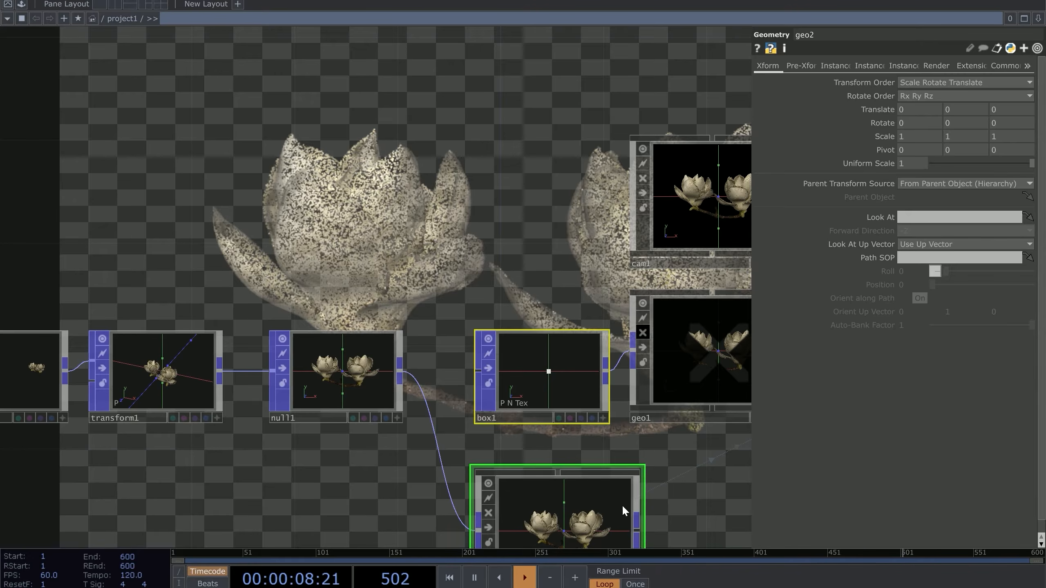
drag(658, 467, 571, 420)
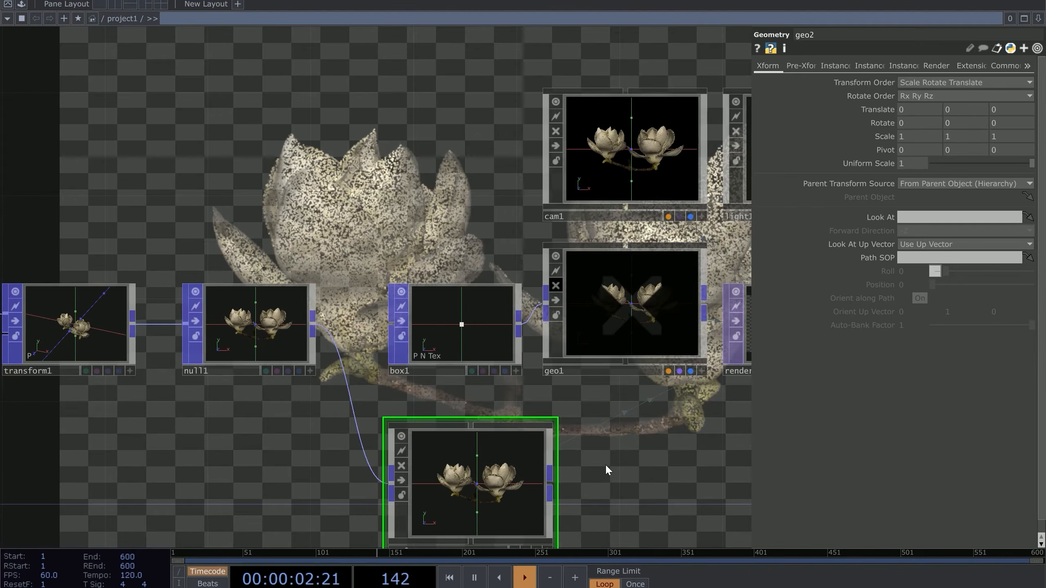
key(Delete)
Select Flower1, delete1 and transform1 and move them left, away from null1
click(555, 286)
drag(502, 266, 686, 311)
scroll(686, 311, down, 3)
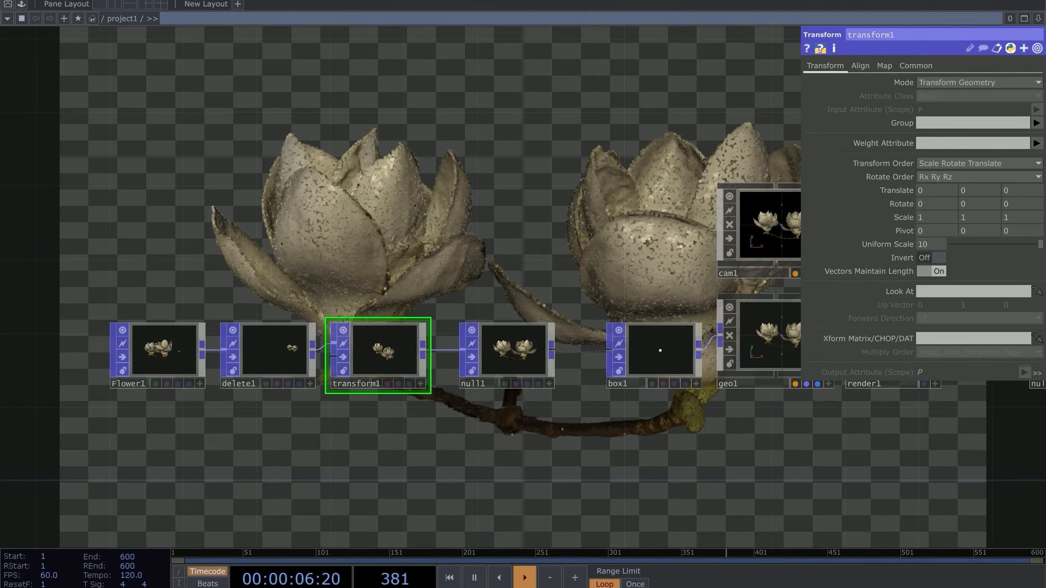
scroll(416, 374, up, 6)
drag(666, 399, 926, 374)
drag(271, 405, 474, 388)
scroll(474, 387, up, 3)
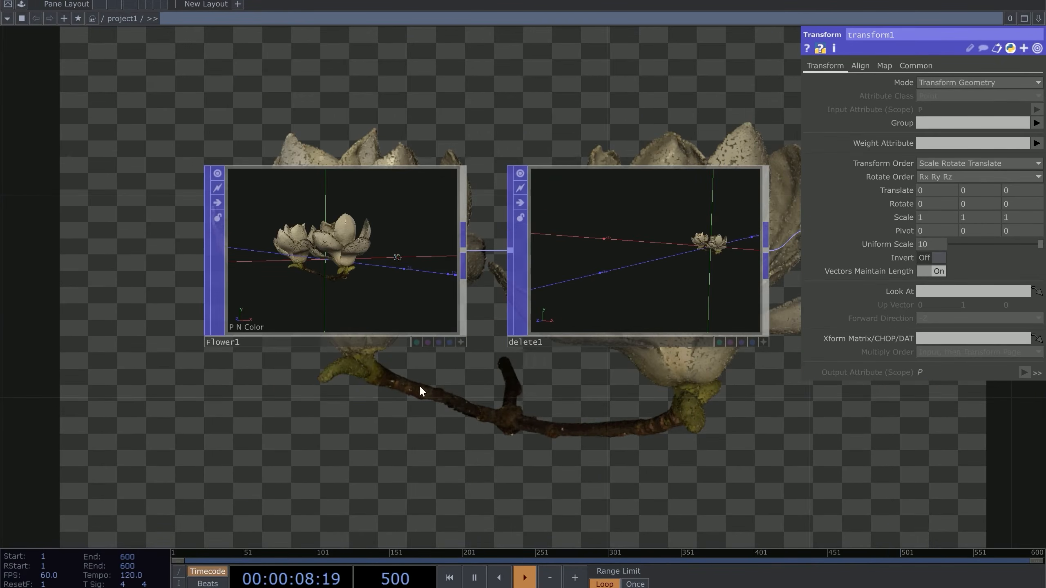
scroll(263, 310, up, 2)
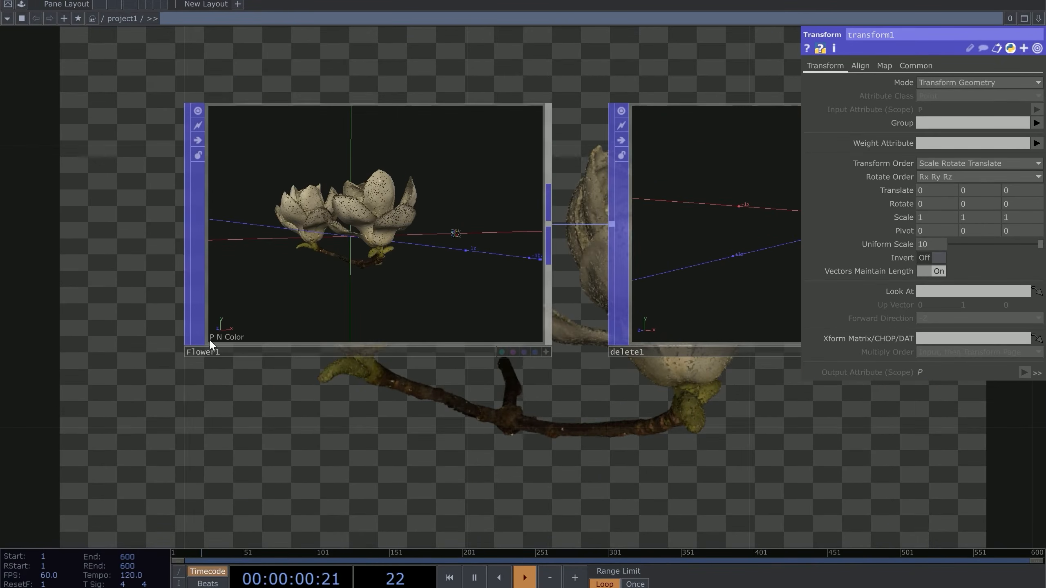
scroll(263, 352, down, 3)
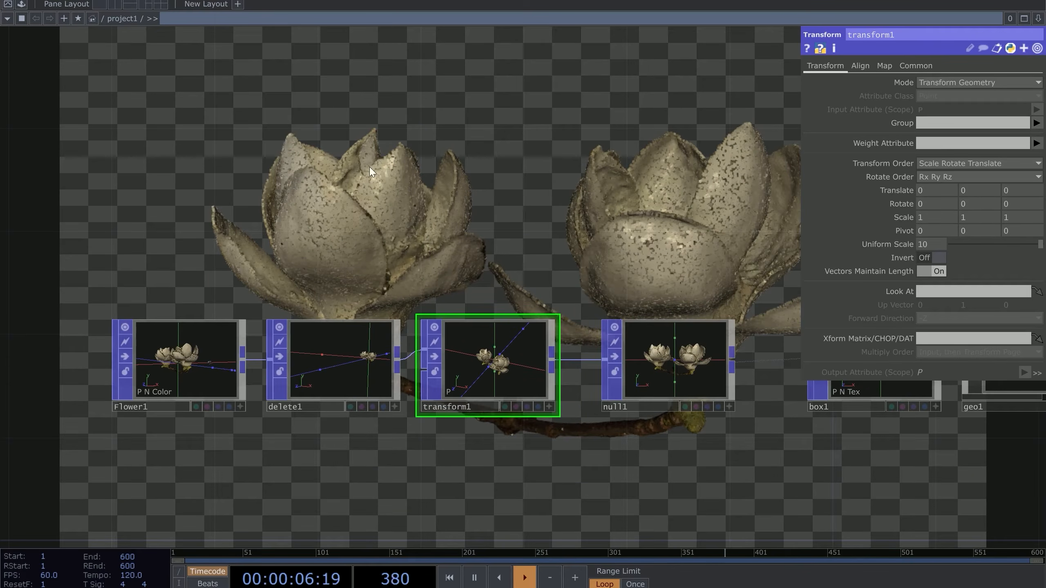
drag(332, 163, 353, 200)
drag(354, 249, 332, 289)
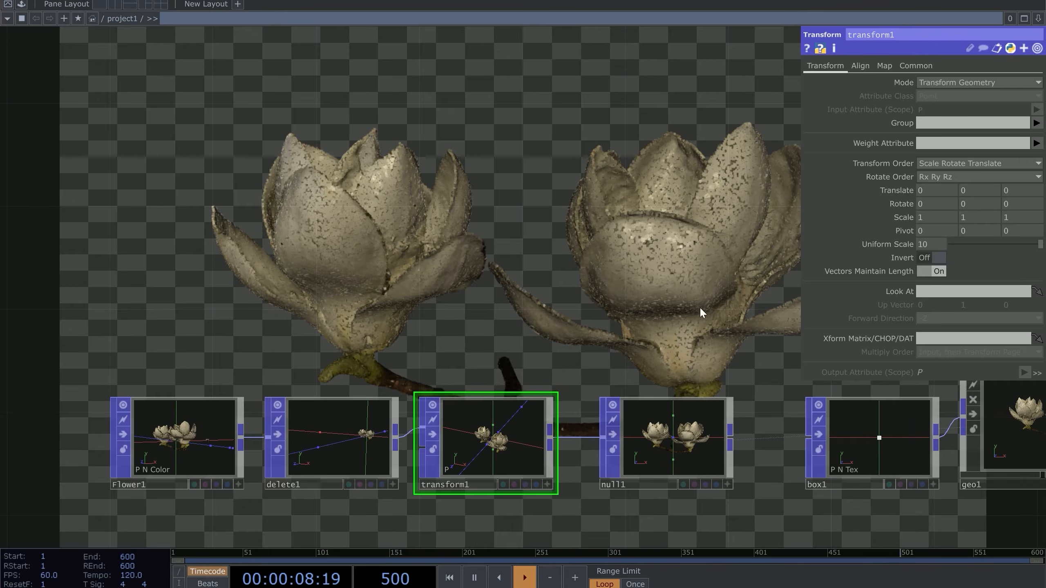
scroll(211, 498, up, 3)
drag(226, 514, 446, 503)
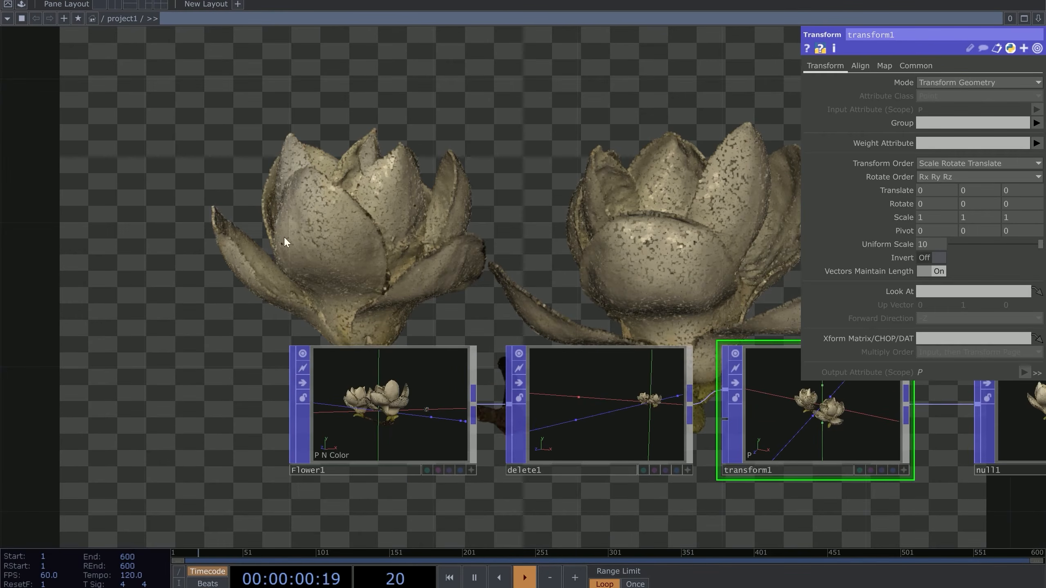
scroll(338, 451, up, 5)
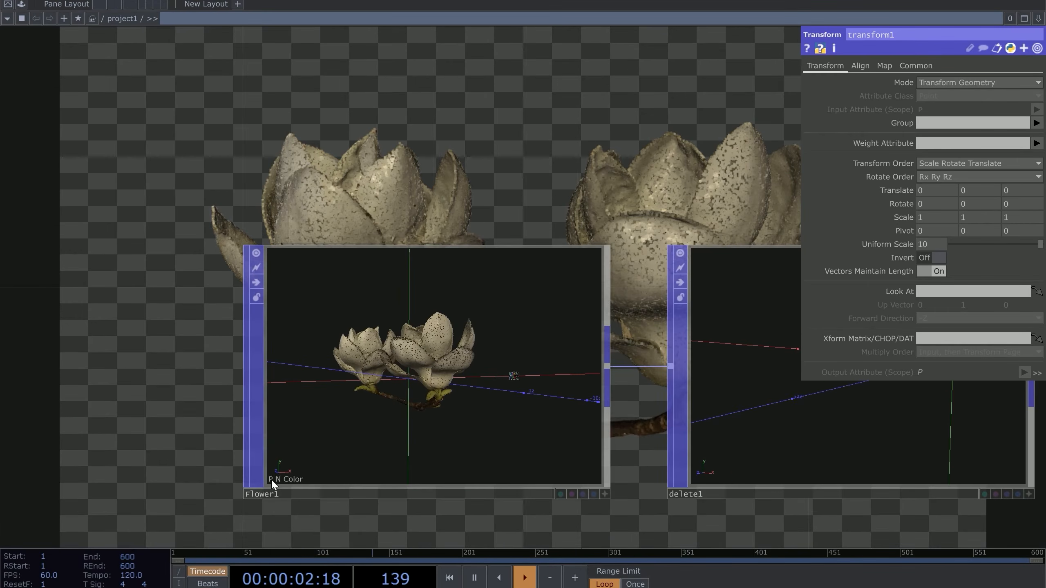
scroll(229, 276, down, 10)
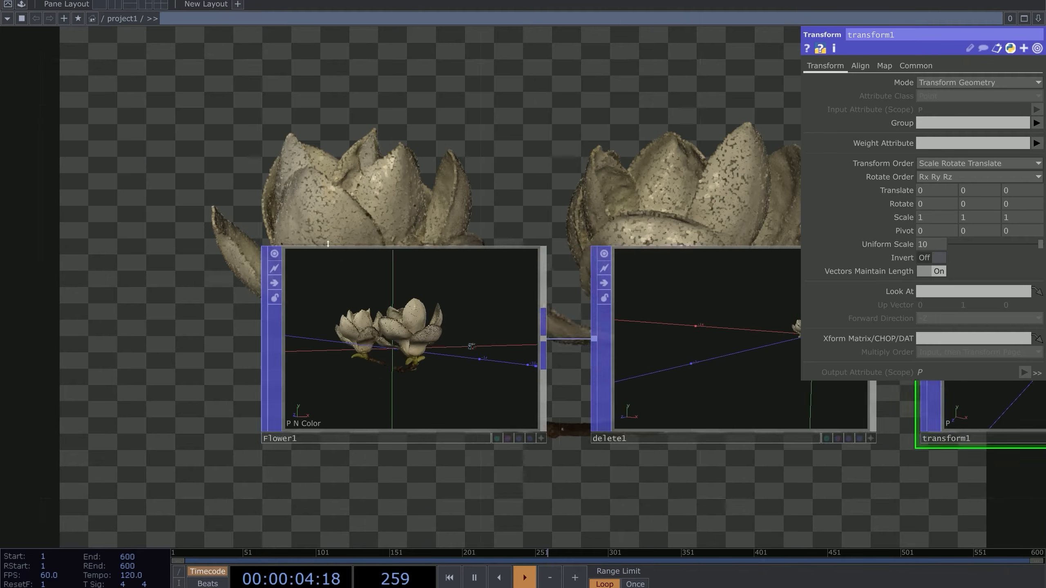
drag(495, 243, 422, 216)
scroll(255, 209, down, 3)
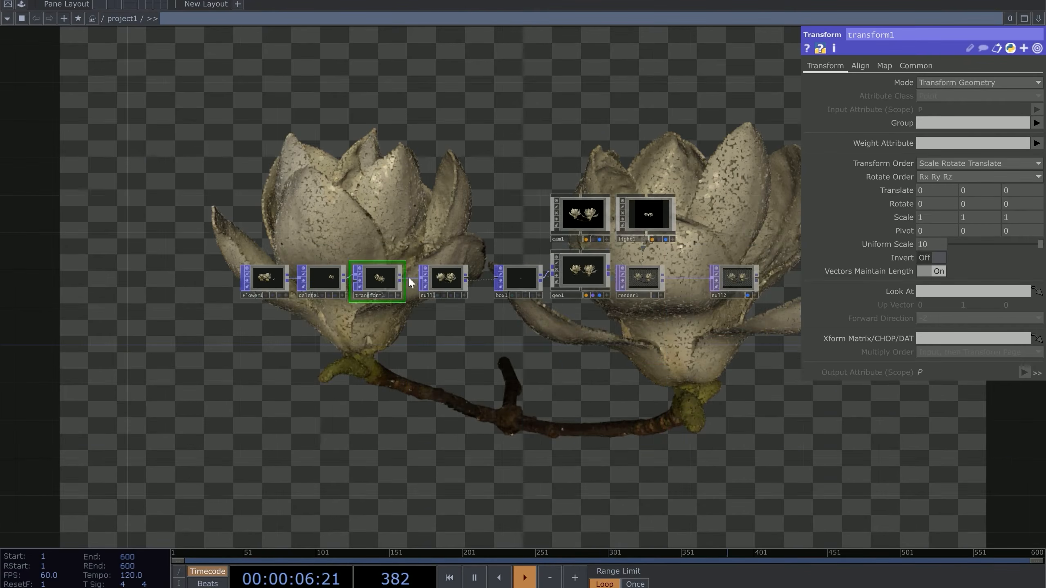
scroll(371, 284, up, 5)
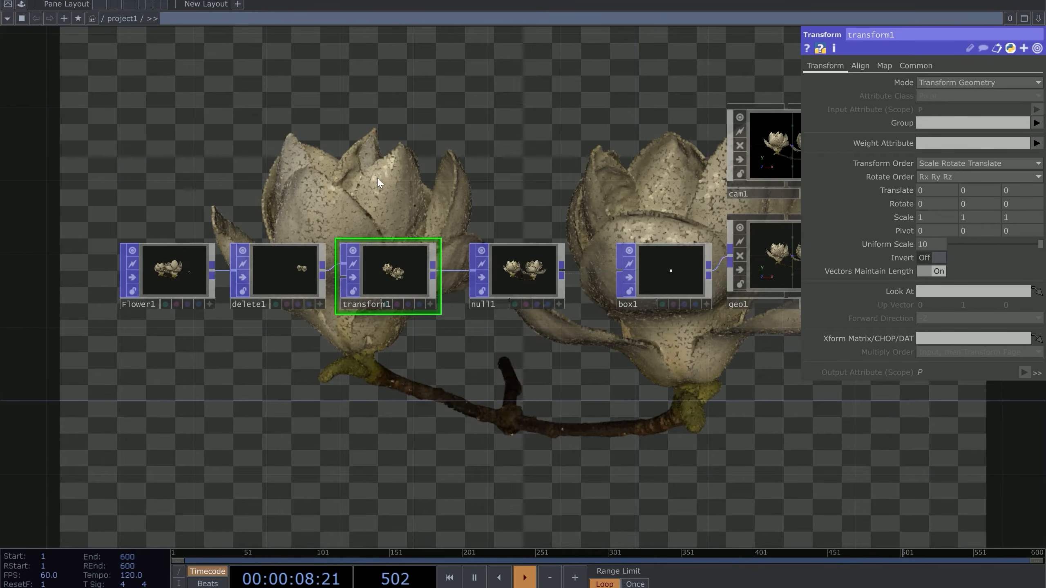
drag(413, 187, 607, 244)
right_drag(608, 245, 256, 381)
drag(594, 340, 280, 340)
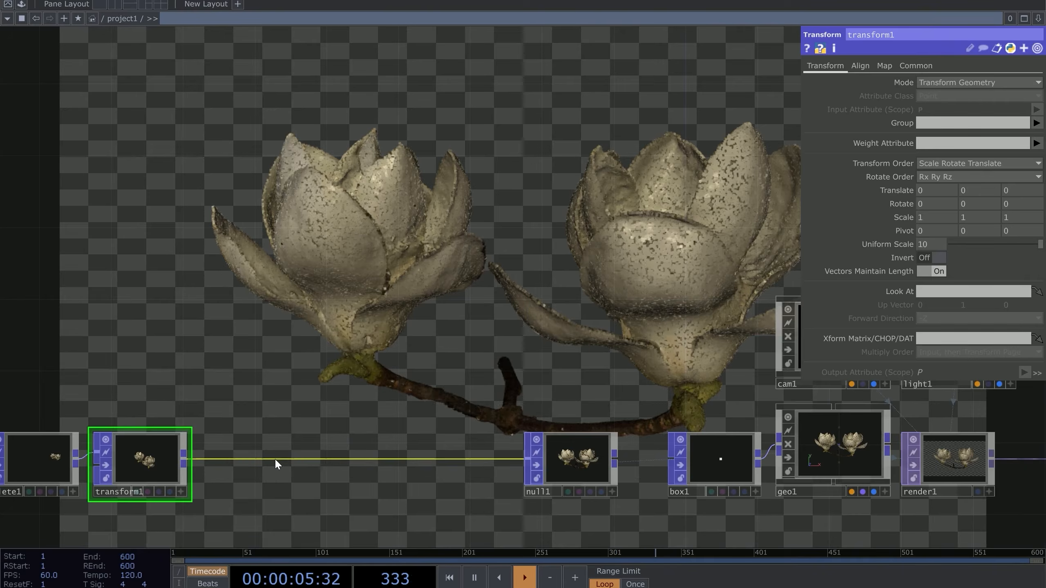
right_click(275, 457)
Insert a Noise node, noise1, on the wire between transform1 and null1
click(292, 446)
text(no)
click(165, 495)
click(305, 472)
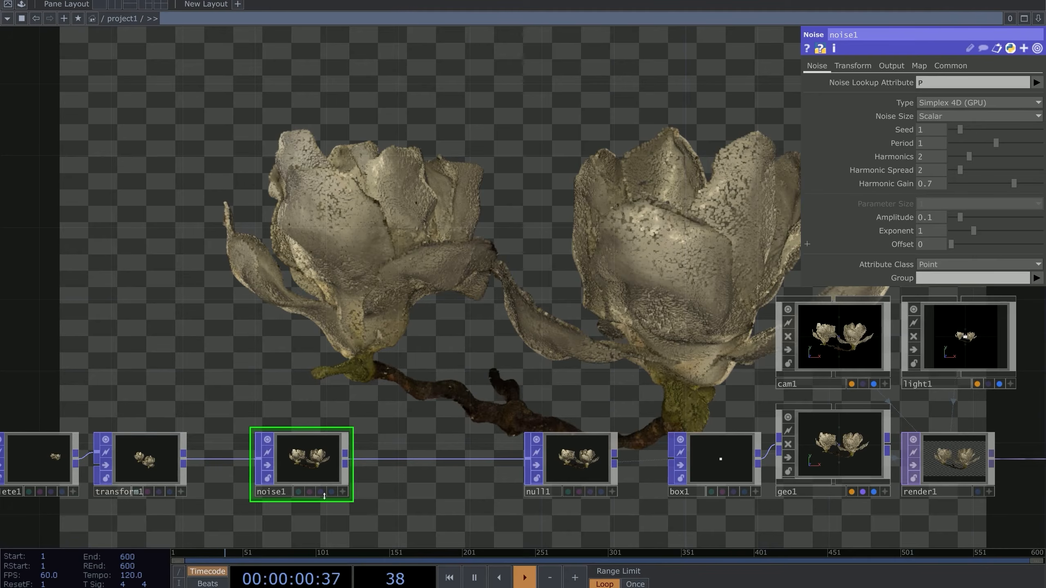
Try noise1 Amplitude values of 0.26, 0.24 and 0.418 on the blossoms
mouse_move(952, 216)
mouse_down()
mouse_move(990, 217)
mouse_move(967, 219)
mouse_up()
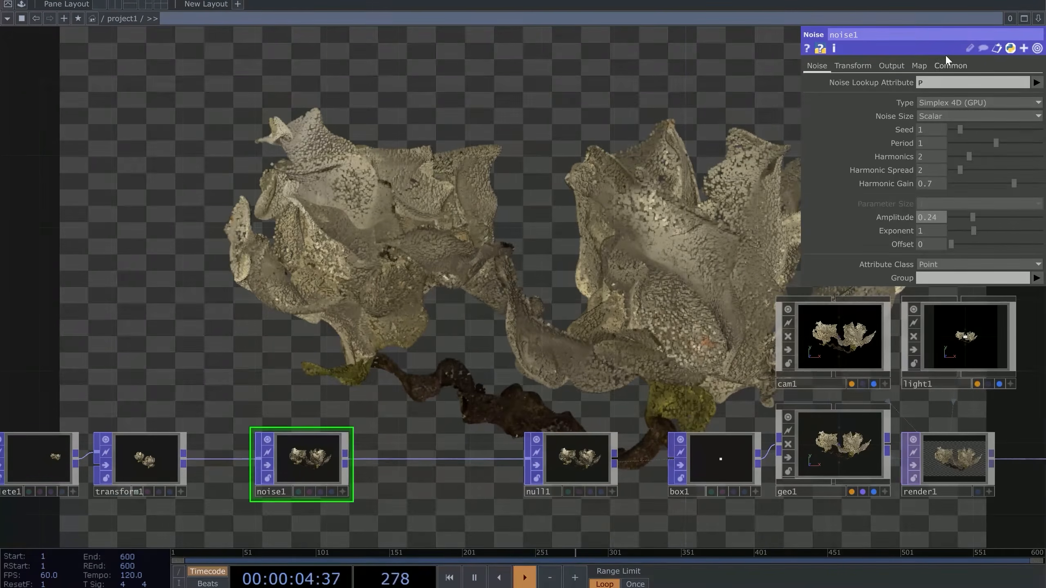
drag(238, 272, 581, 159)
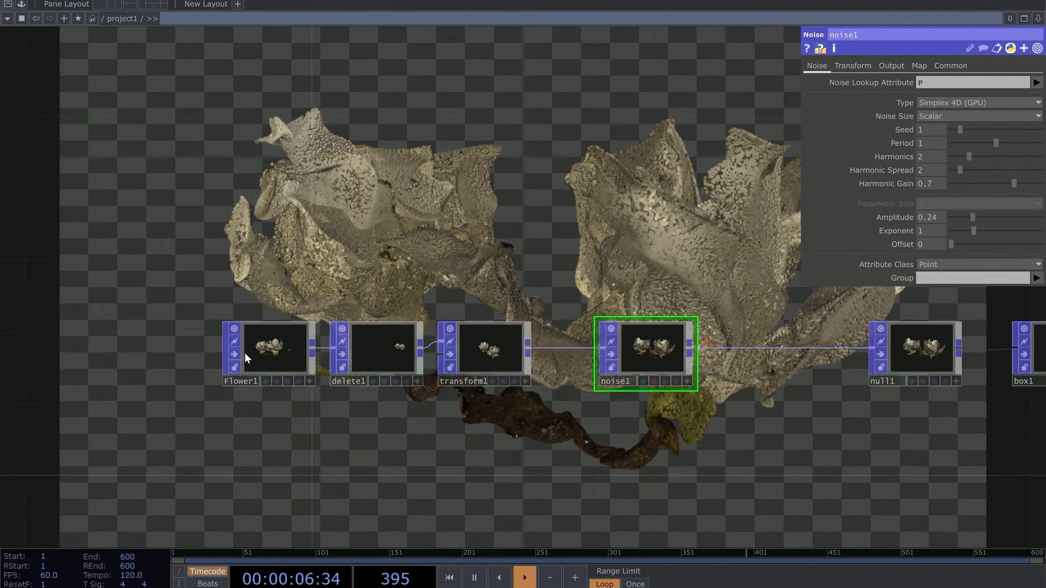
scroll(244, 358, up, 8)
scroll(135, 343, down, 8)
drag(502, 194, 334, 323)
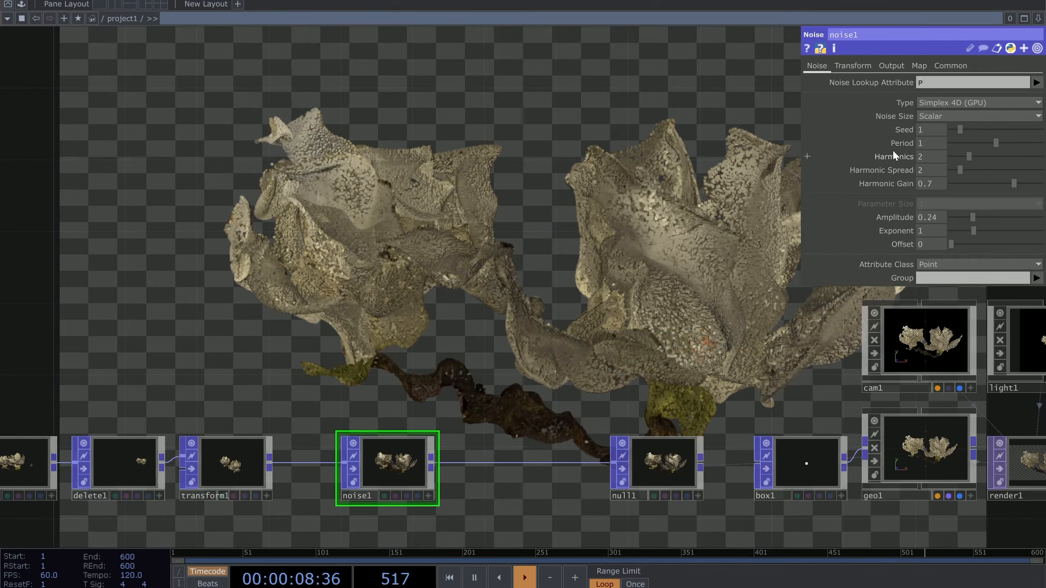
drag(971, 214, 943, 215)
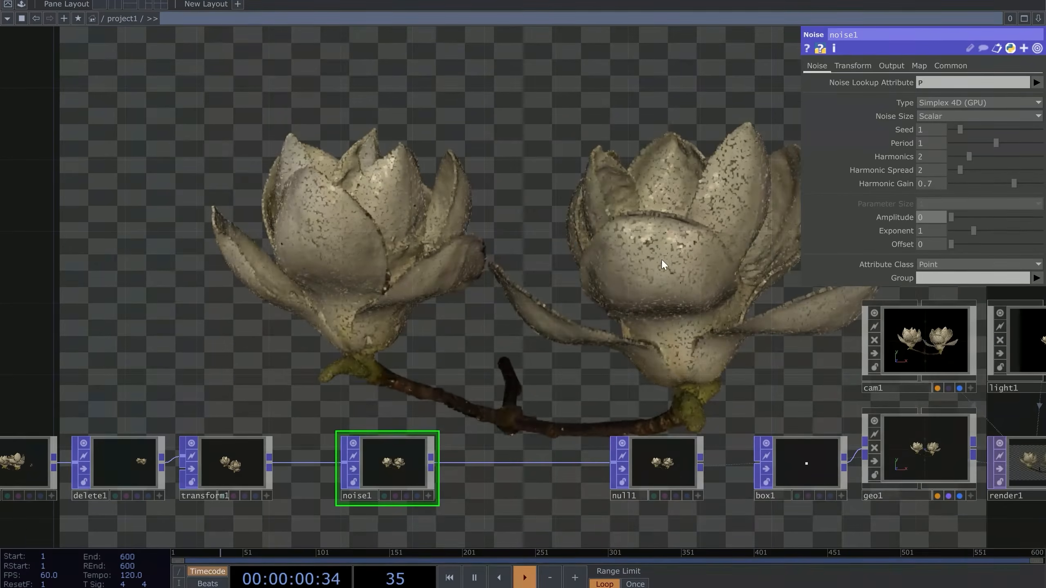
scroll(662, 461, up, 3)
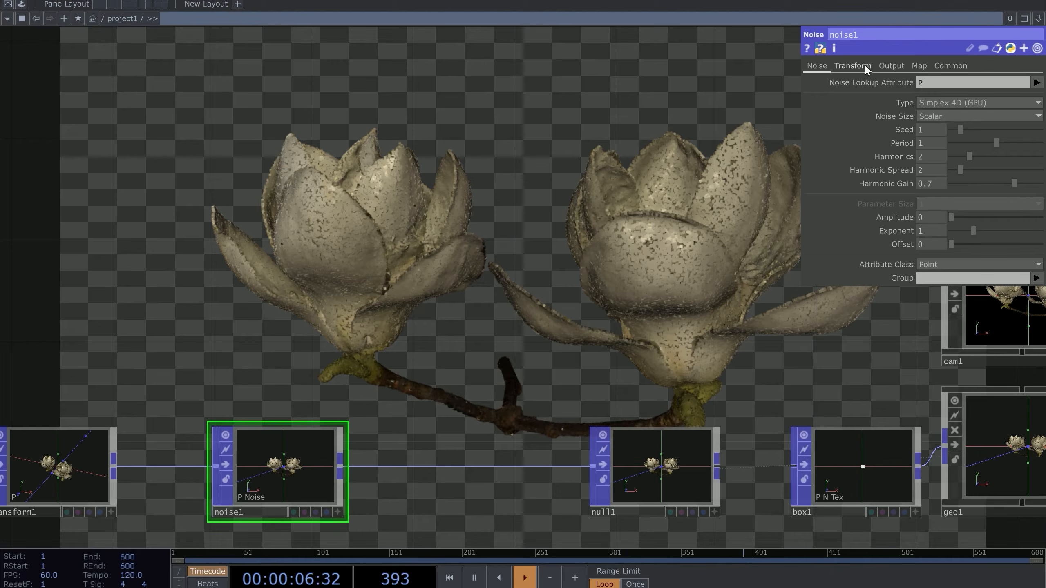
Set noise1's Combine Attribute Scope to N and its Amplitude to 360
click(882, 66)
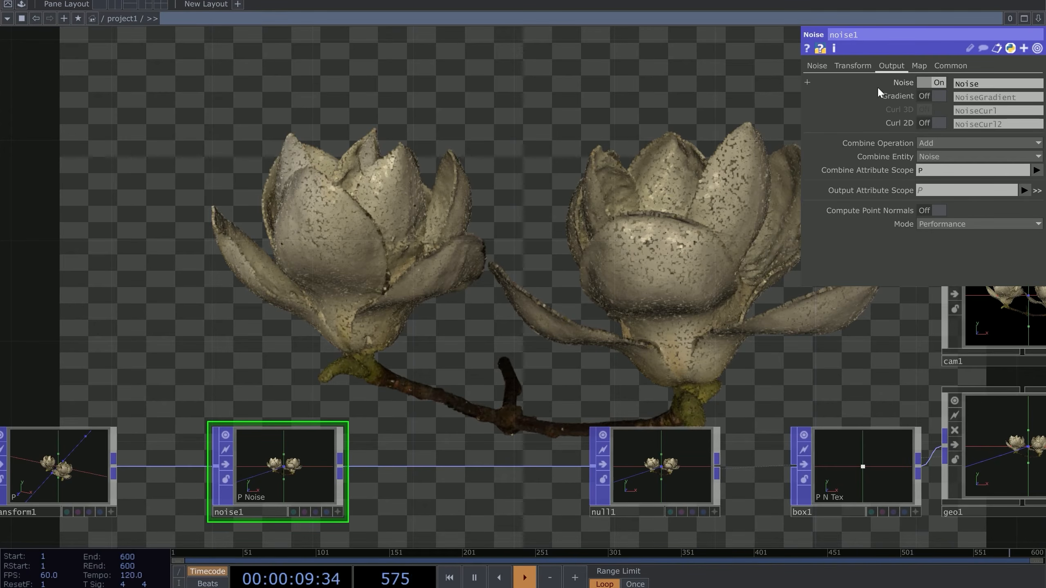
click(931, 170)
text(N)
key(Return)
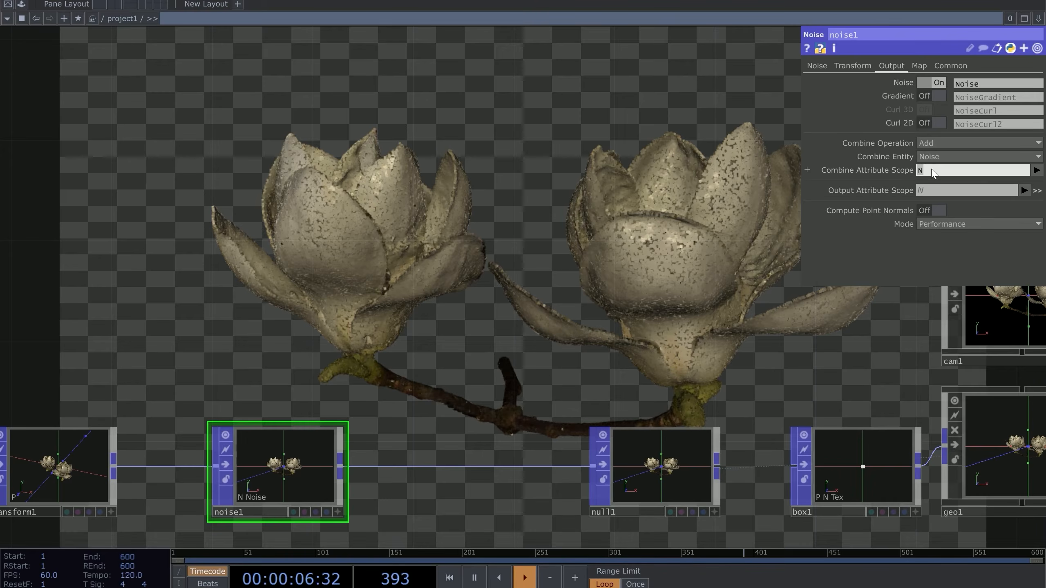
click(818, 65)
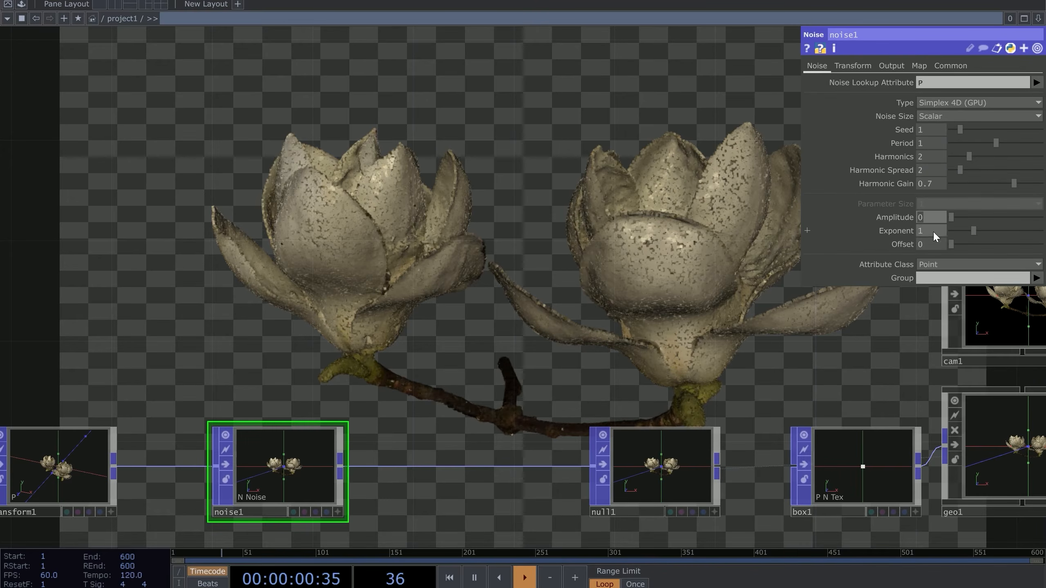
click(922, 217)
text(360)
key(Return)
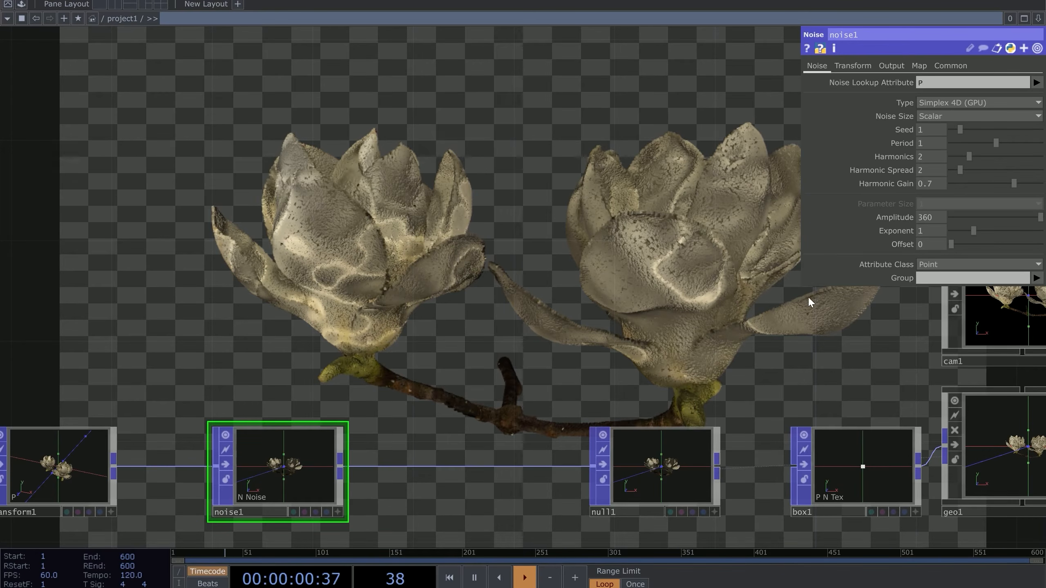
Compare noise1 Amplitude 0 and 360 while orbiting the flower in geo1's viewer
drag(659, 309, 388, 263)
scroll(767, 405, up, 15)
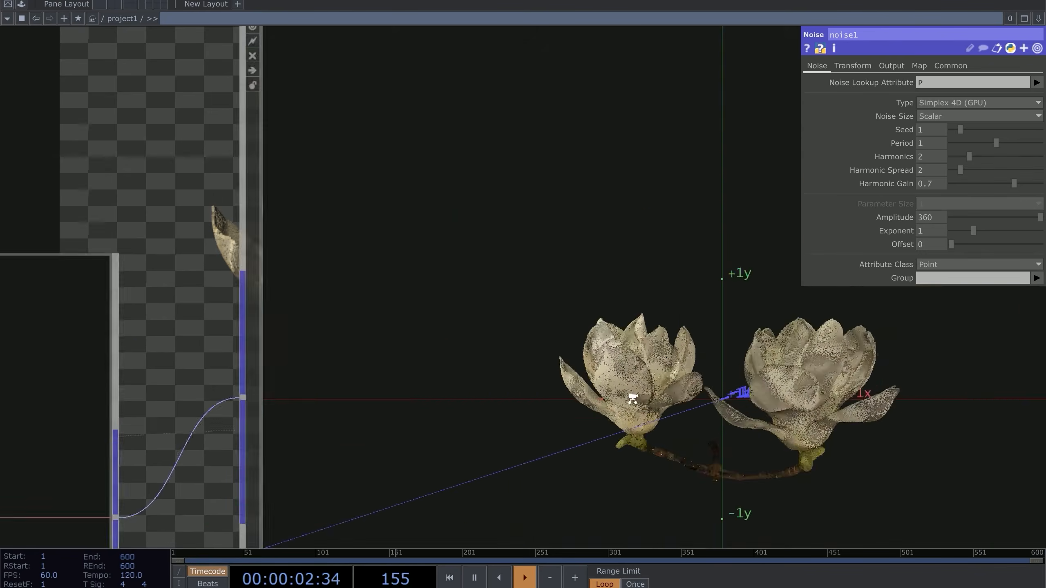
scroll(536, 310, down, 15)
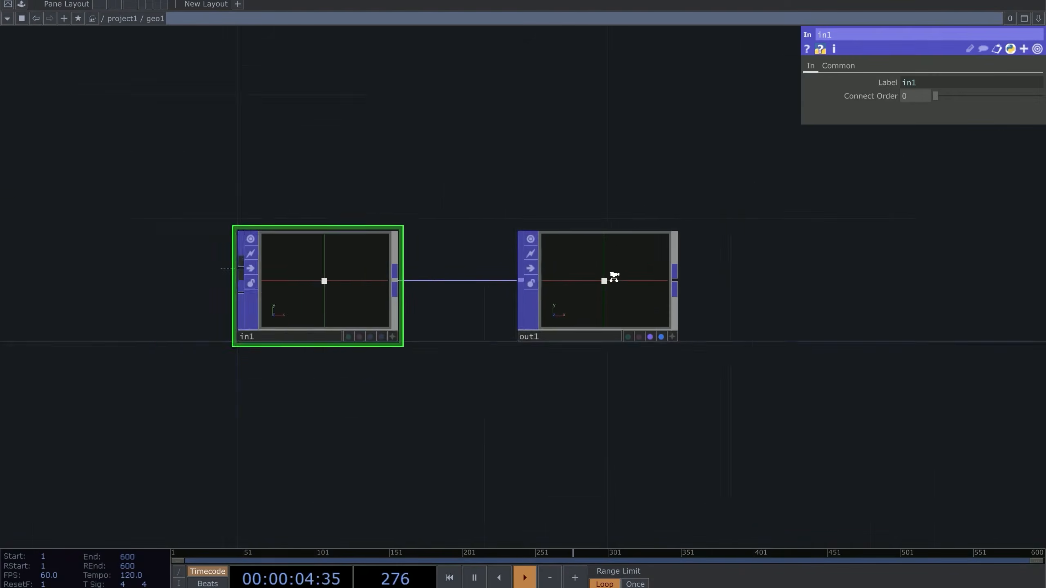
scroll(581, 245, up, 10)
key(p)
scroll(504, 271, down, 10)
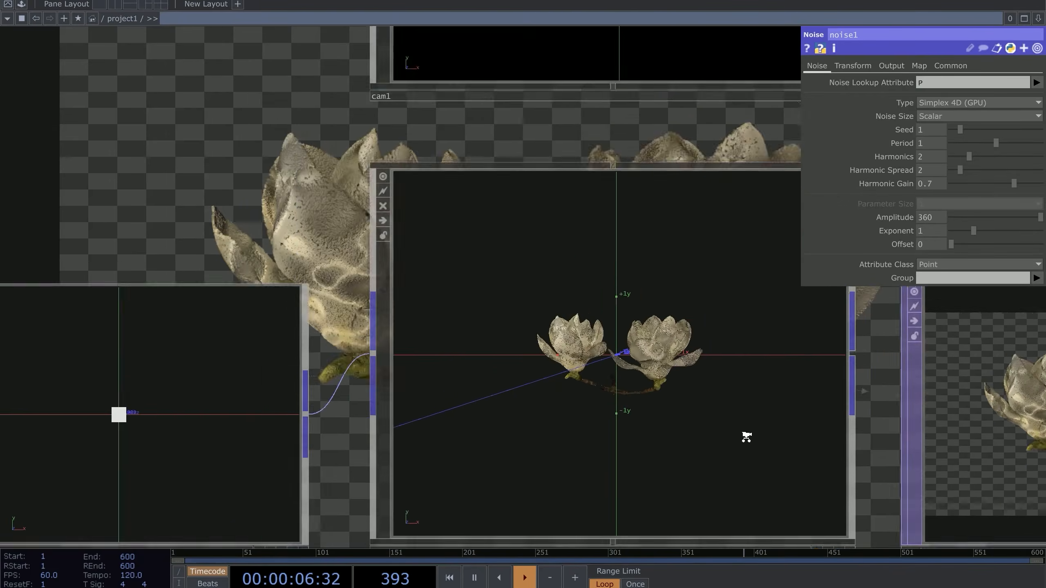
scroll(832, 523, up, 3)
scroll(503, 295, up, 10)
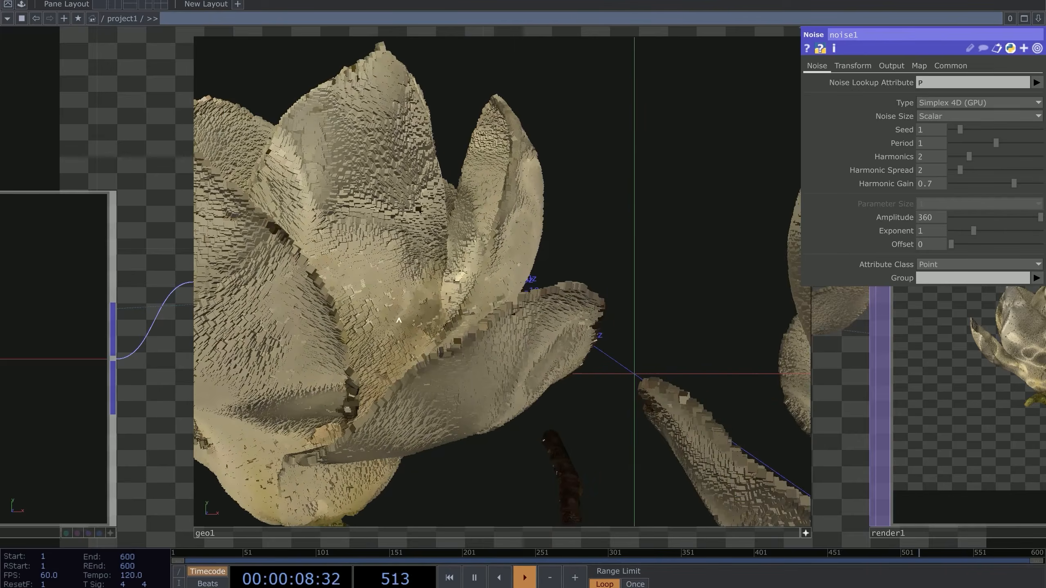
scroll(504, 295, up, 10)
scroll(504, 295, down, 10)
drag(503, 295, 453, 216)
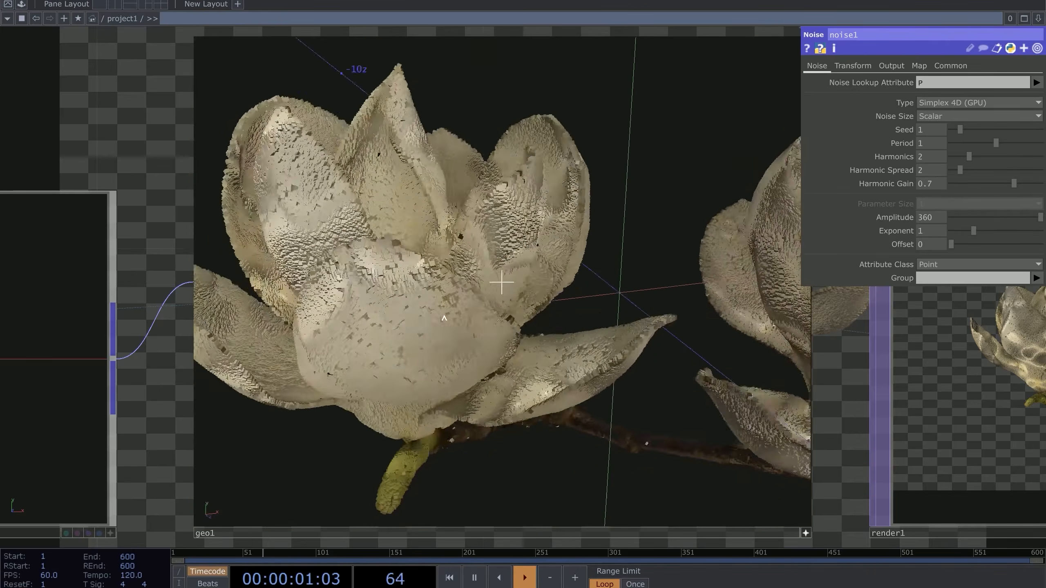
scroll(453, 216, up, 10)
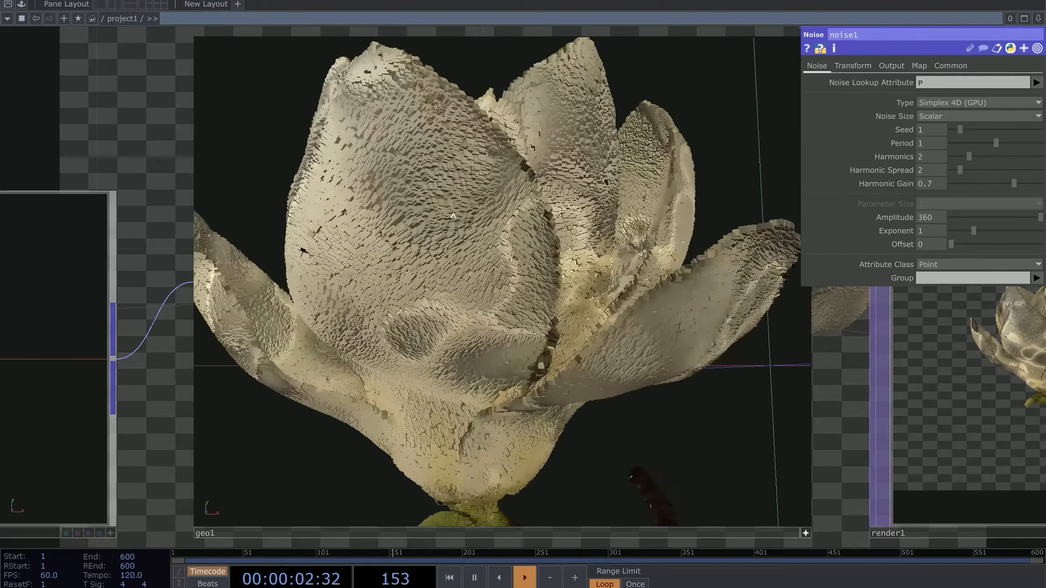
click(950, 219)
drag(514, 239, 387, 225)
drag(287, 274, 469, 276)
click(928, 217)
text(36)
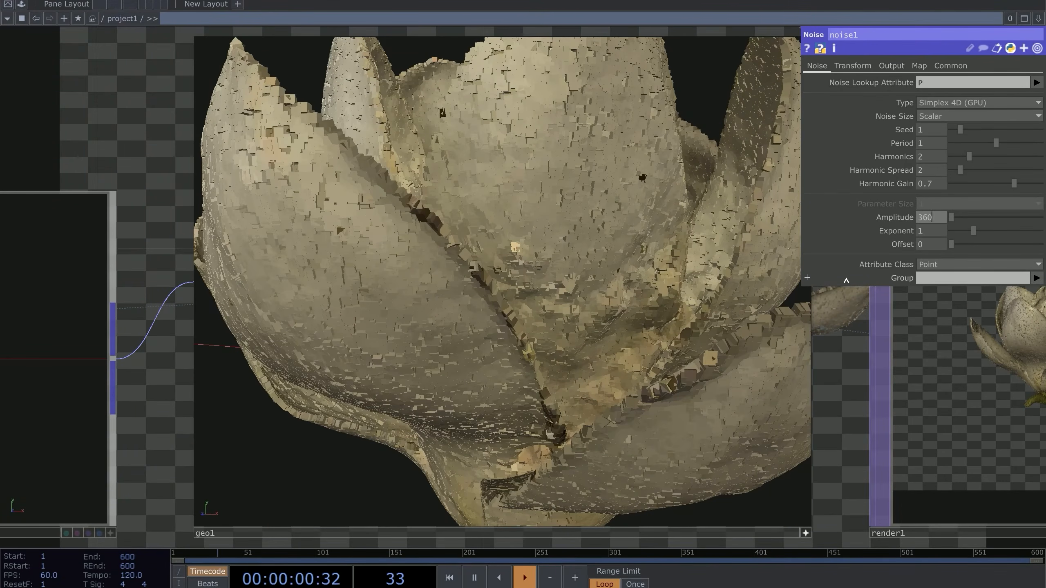
key(Return)
drag(371, 276, 481, 272)
scroll(480, 272, up, 5)
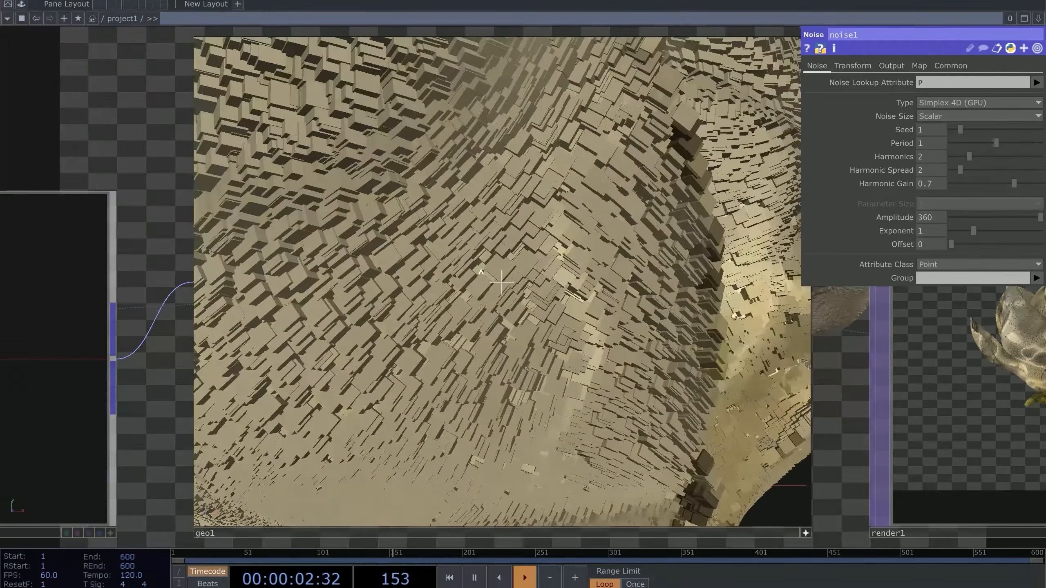
scroll(481, 272, down, 6)
Lower noise1's Period from 1 to 0.56
drag(996, 143, 975, 145)
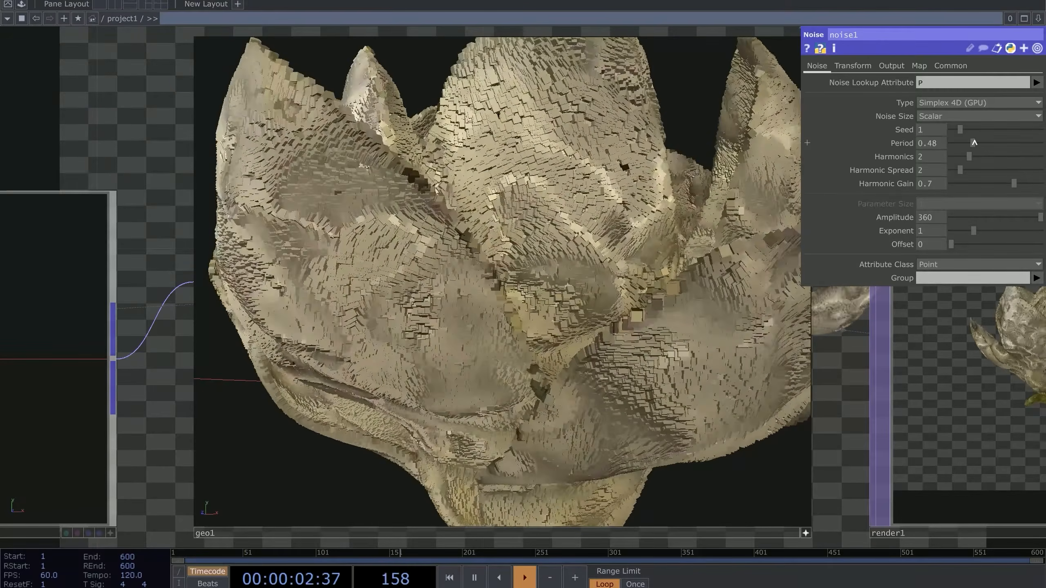
drag(975, 142, 977, 142)
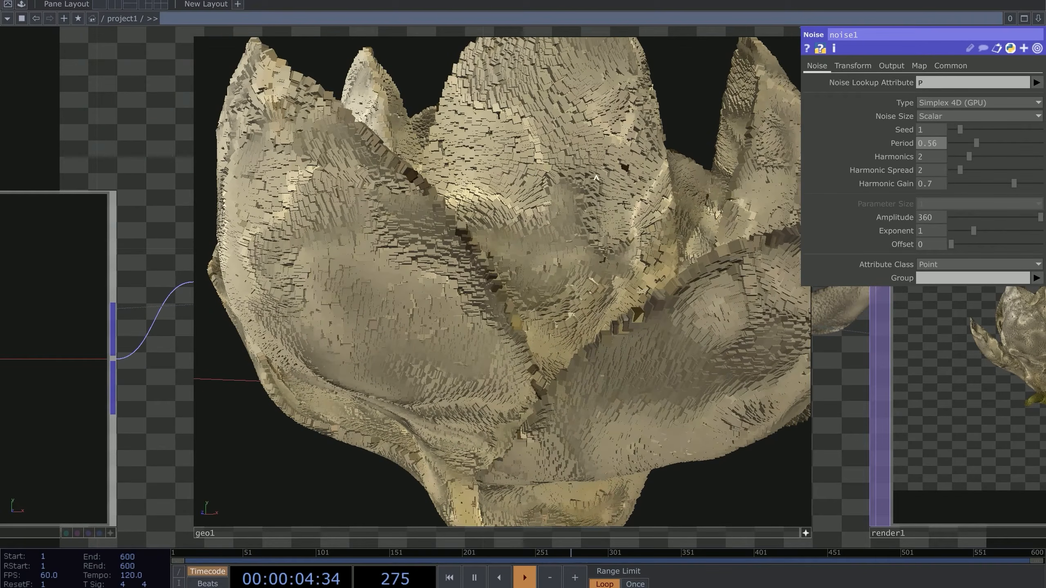
scroll(849, 345, down, 6)
drag(298, 313, 581, 424)
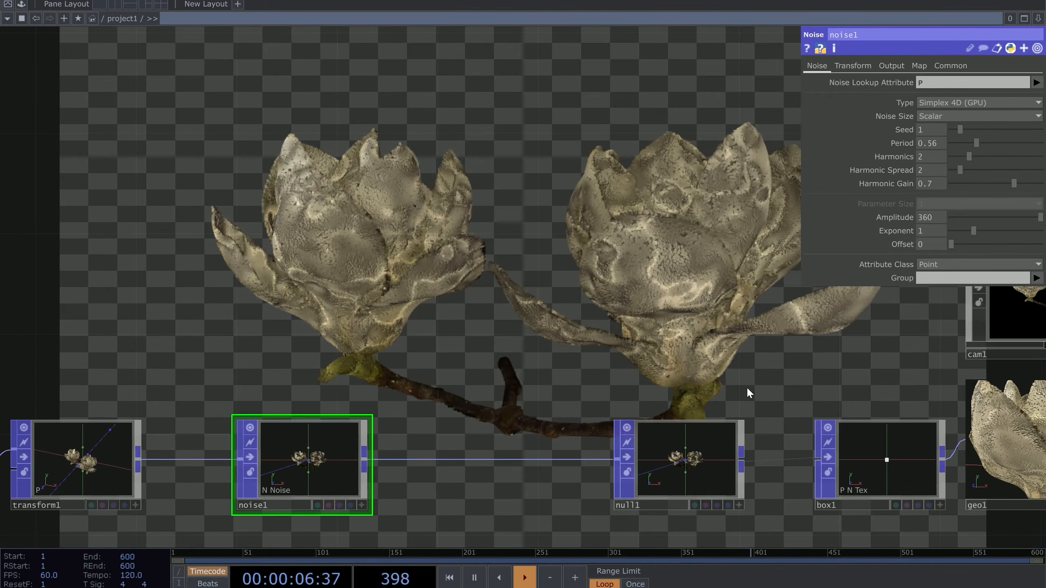
Drag noise1's Period slider back up to 1
drag(975, 141, 993, 142)
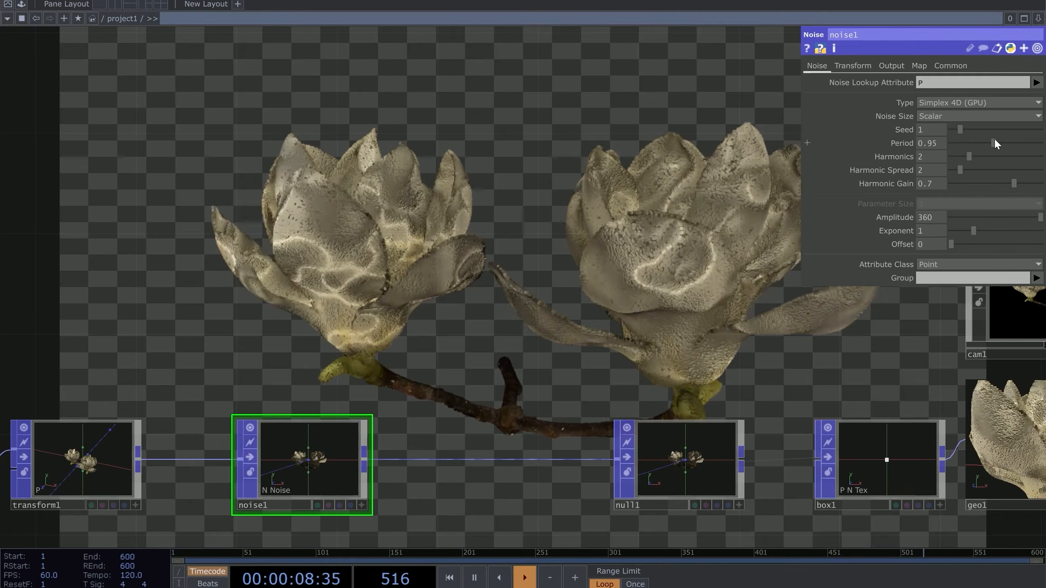
drag(637, 107, 682, 211)
scroll(681, 211, up, 3)
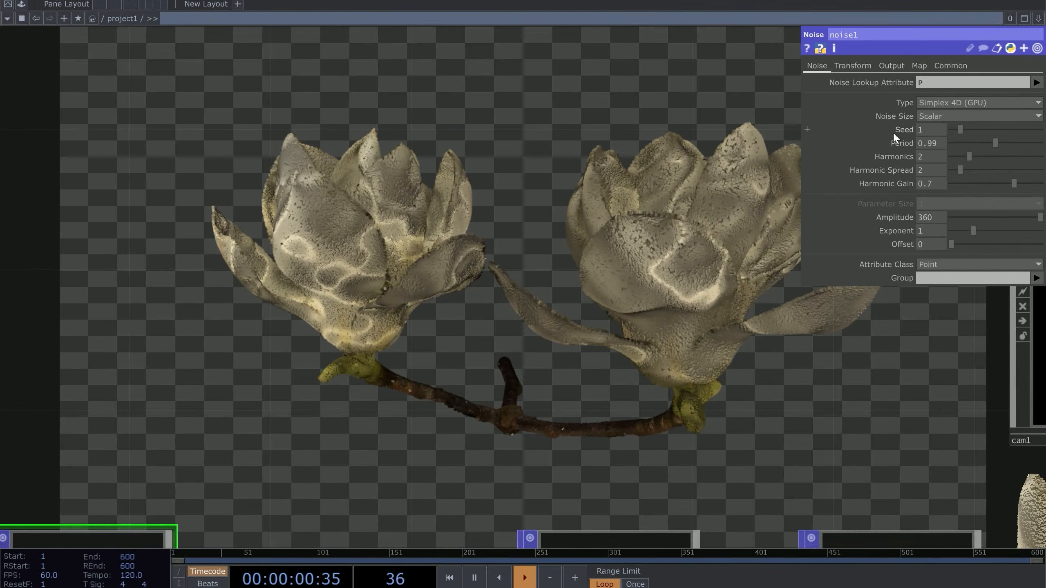
drag(936, 142, 941, 142)
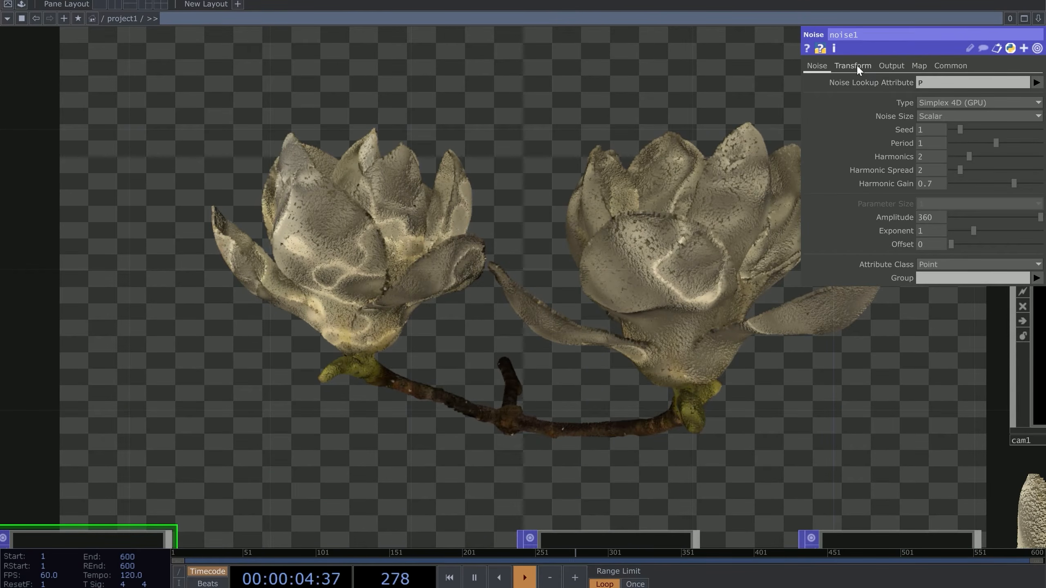
drag(596, 272, 617, 254)
drag(748, 135, 754, 167)
Review noise1's Lookup Attribute and Amplitude plus the Output and Transform pages, ending on the Noise page
drag(943, 82, 701, 84)
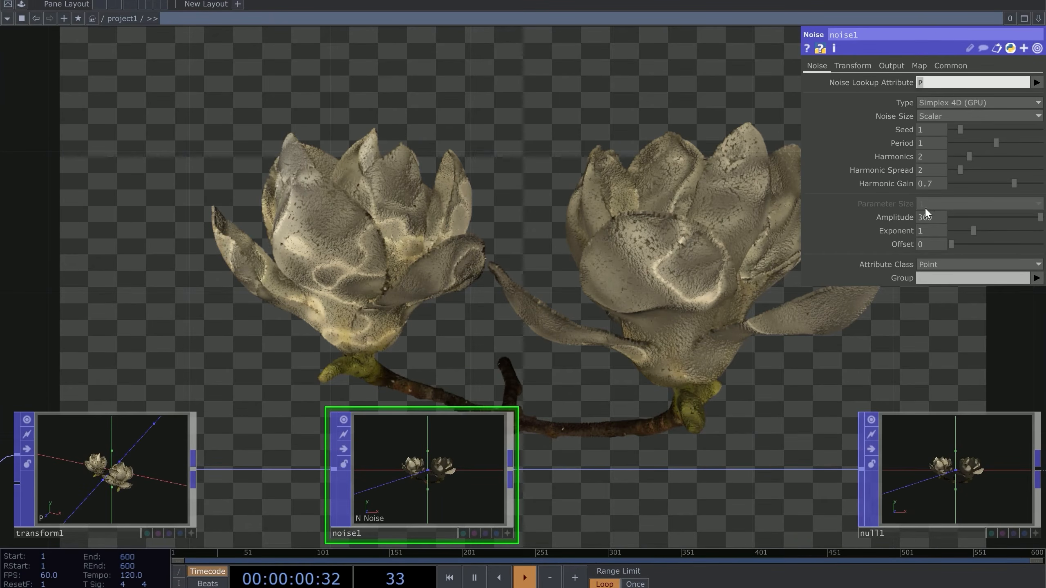
drag(935, 217, 857, 213)
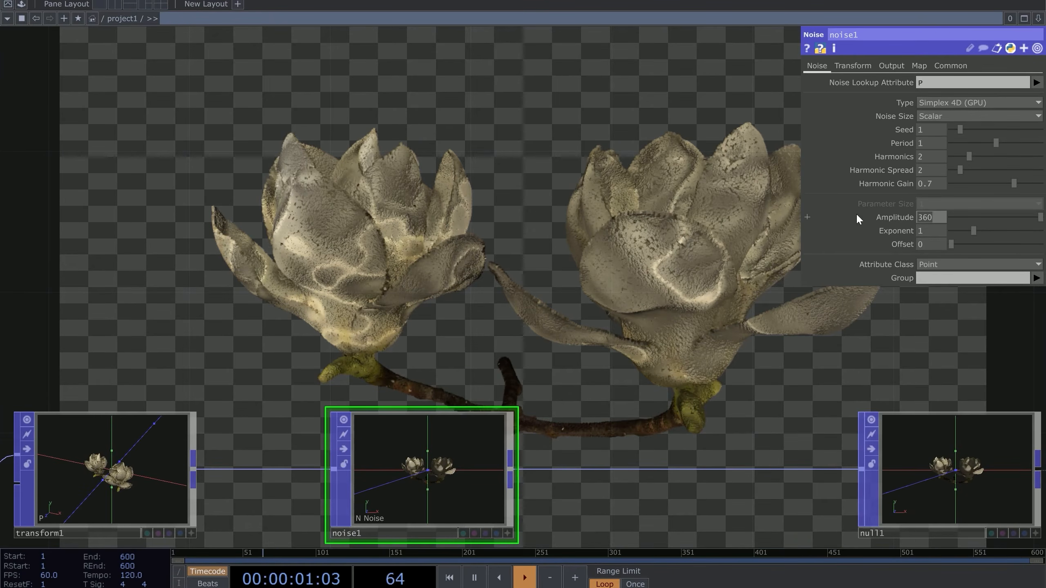
click(891, 65)
click(930, 172)
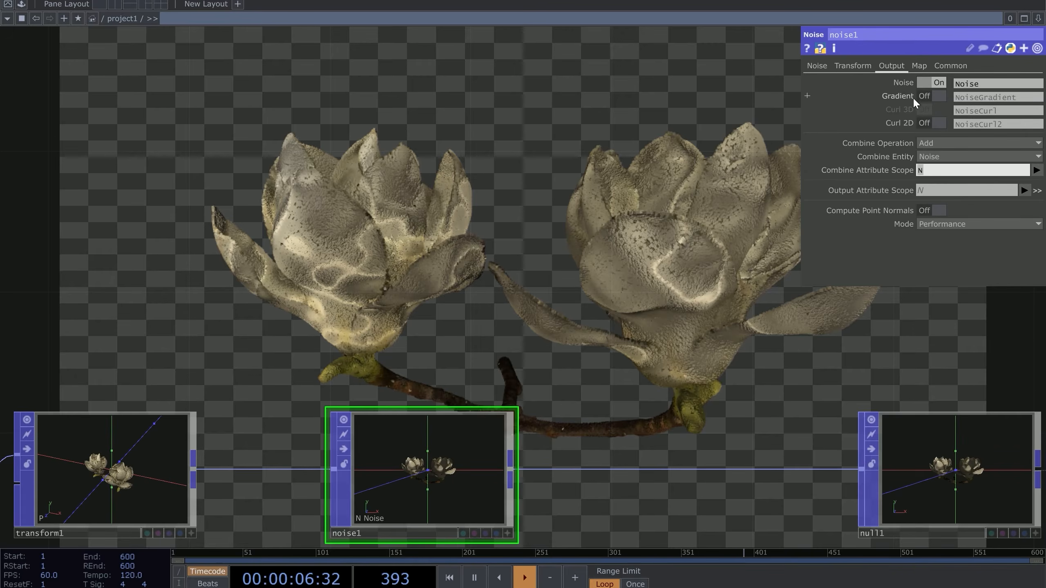
click(836, 67)
click(816, 66)
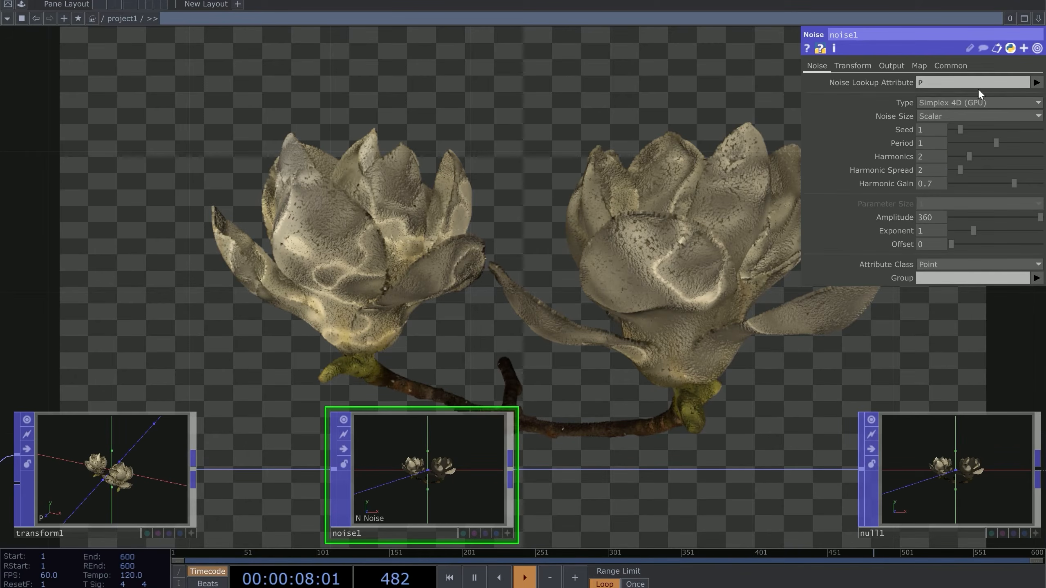
Switch noise1's Lookup Attribute to N and orbit geo1's view of the boxed flower
click(1036, 83)
click(1029, 120)
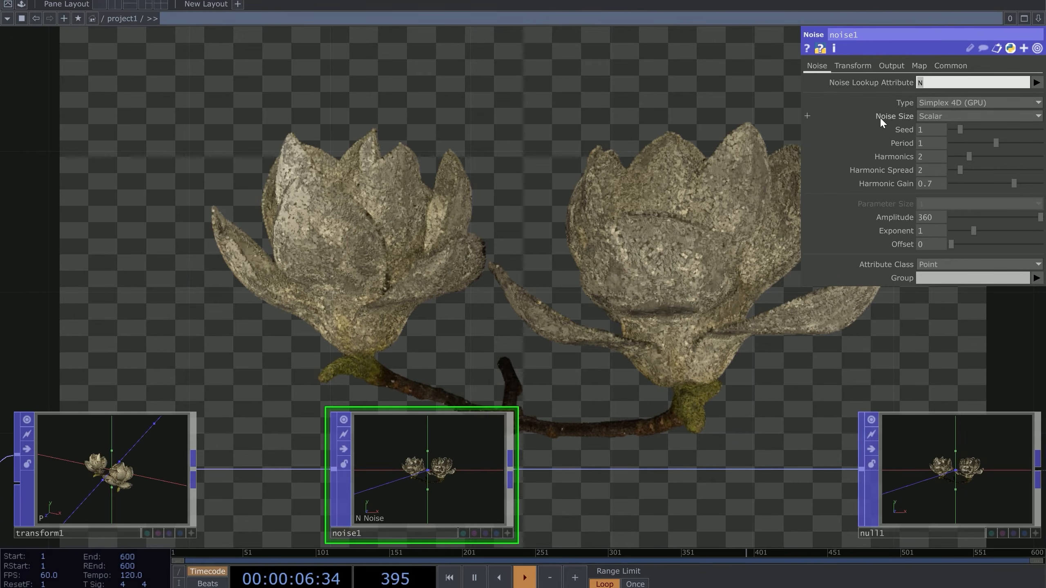
drag(1024, 402, 720, 317)
drag(844, 288, 409, 245)
drag(313, 181, 277, 169)
scroll(604, 287, up, 10)
drag(562, 283, 196, 162)
scroll(597, 288, down, 5)
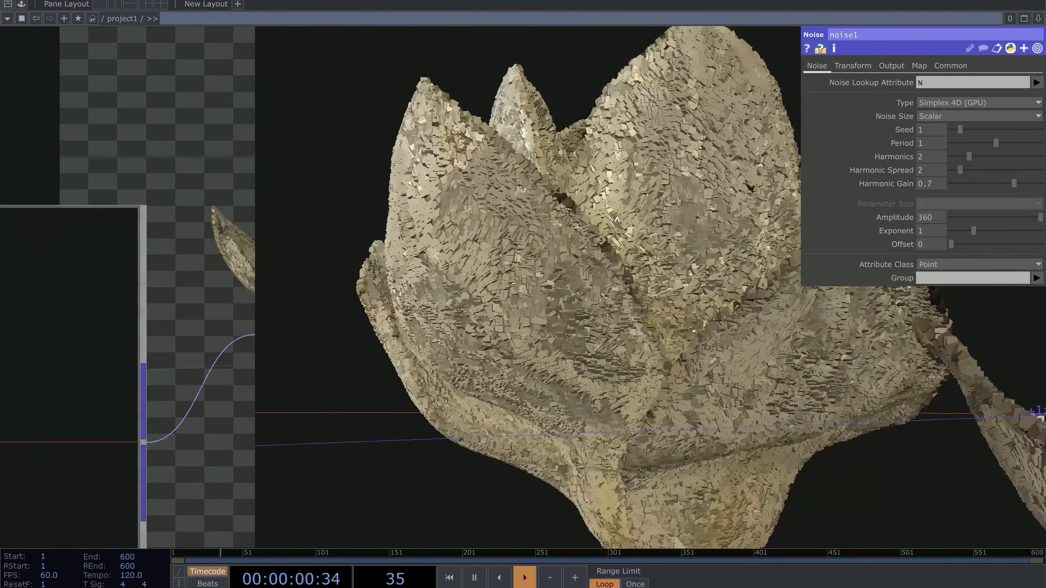
drag(597, 288, 642, 255)
drag(667, 297, 567, 244)
Set noise1's Translate 4D to the expression absTime.seconds/10
scroll(610, 139, down, 2)
scroll(567, 244, up, 3)
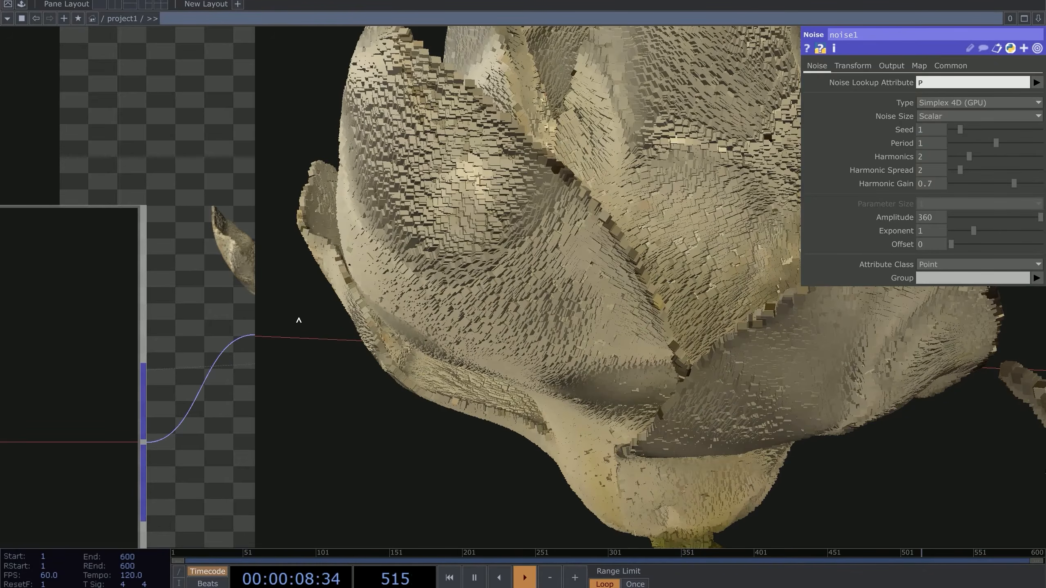
scroll(274, 305, down, 5)
scroll(189, 134, down, 6)
drag(121, 82, 490, 201)
scroll(490, 201, down, 3)
drag(233, 157, 461, 292)
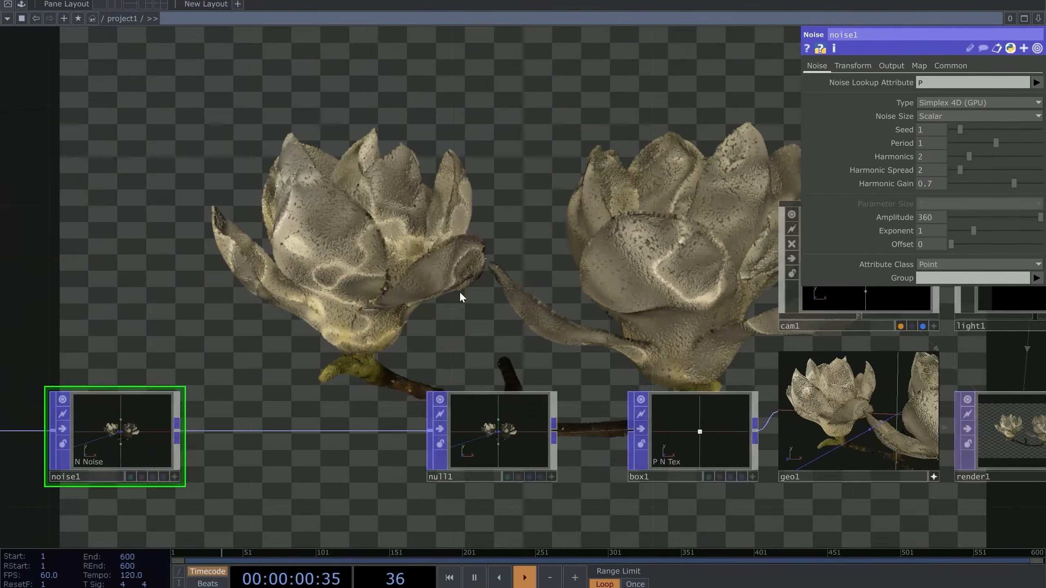
scroll(460, 297, up, 3)
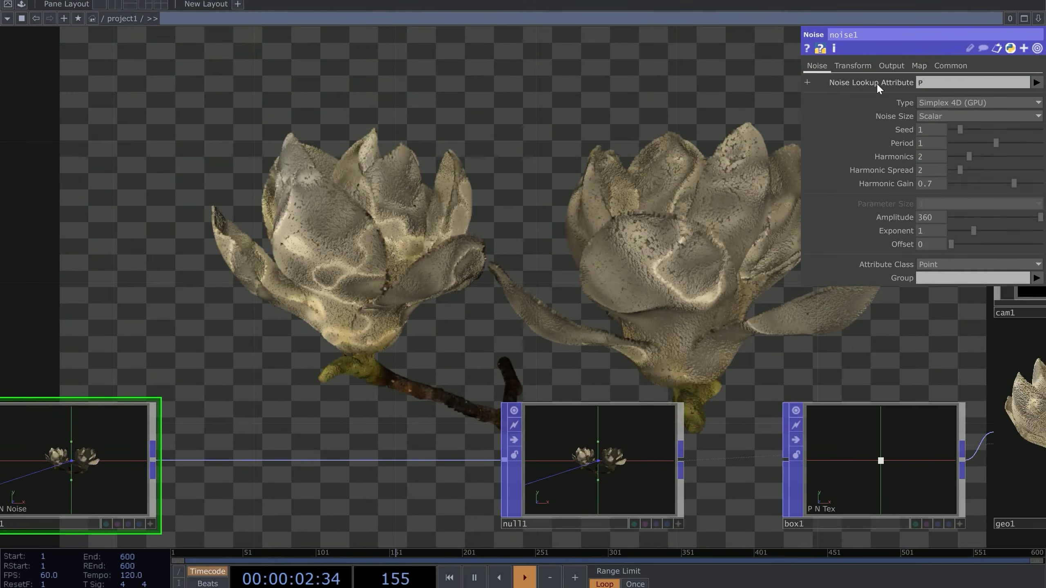
click(860, 65)
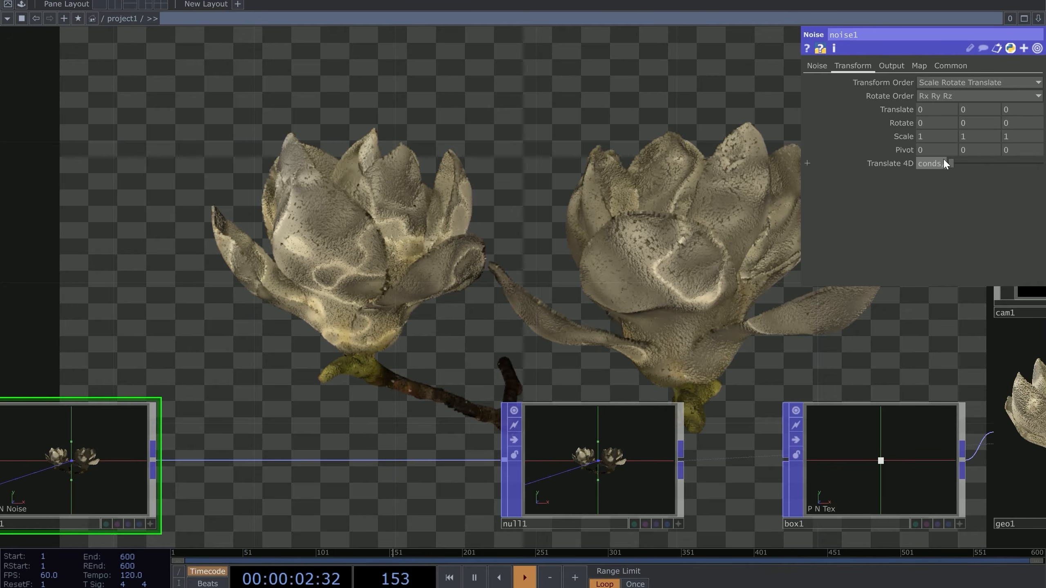
key(Return)
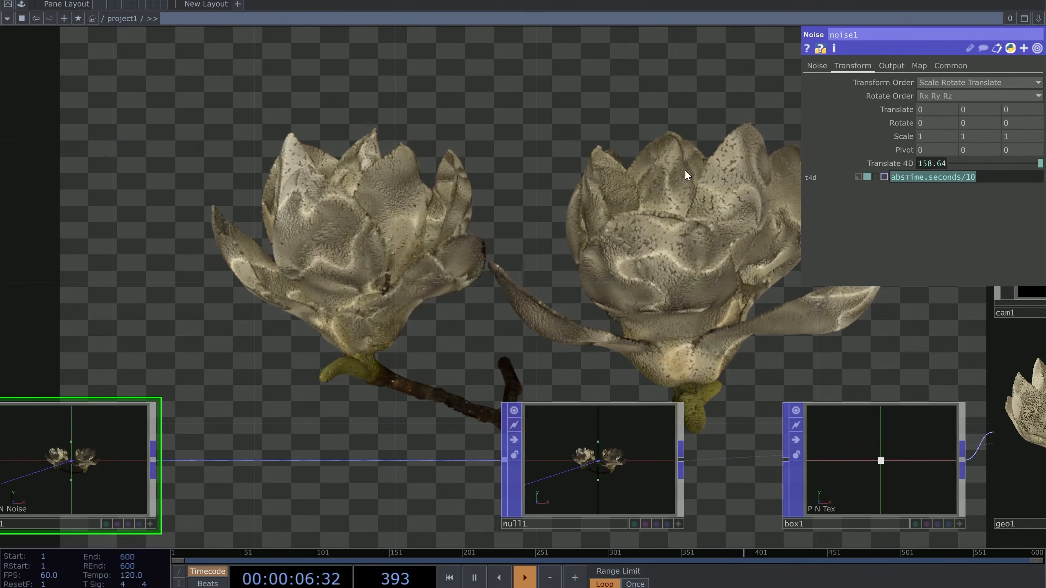
Collapse the Translate 4D row and orbit the boxed magnolia in geo1's view
click(926, 165)
drag(496, 244, 345, 197)
scroll(344, 197, down, 5)
drag(418, 192, 375, 214)
scroll(375, 214, down, 3)
scroll(337, 178, up, 5)
drag(336, 178, 373, 274)
scroll(373, 275, up, 2)
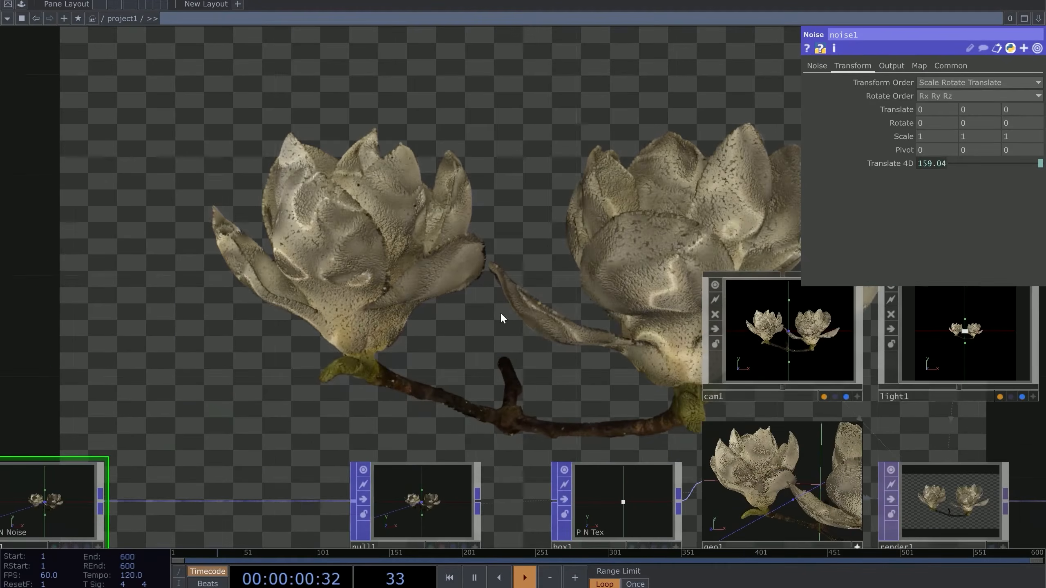
drag(513, 329, 350, 258)
scroll(724, 439, up, 6)
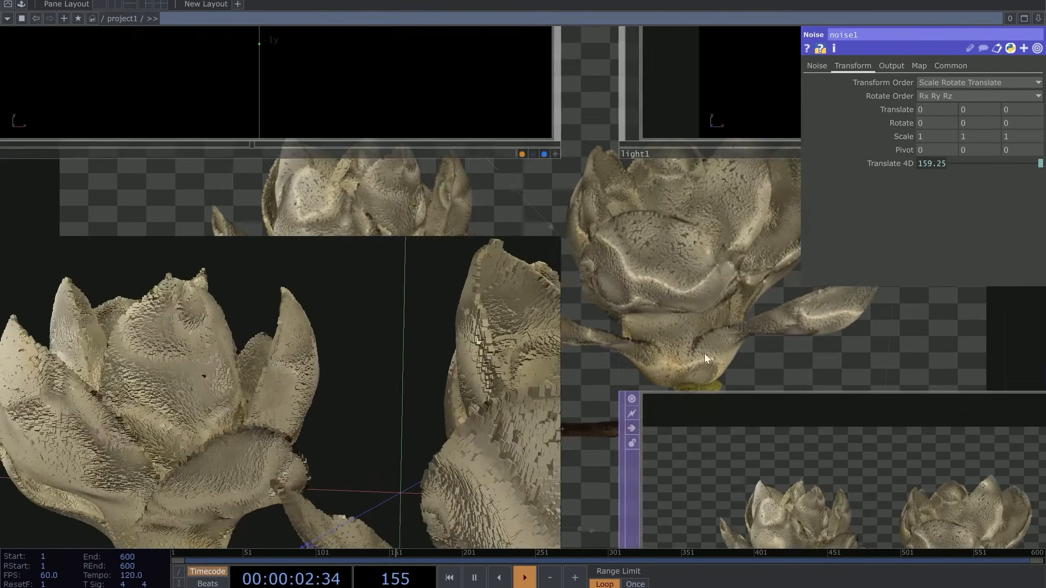
drag(370, 280, 393, 369)
scroll(350, 284, up, 4)
scroll(408, 359, up, 3)
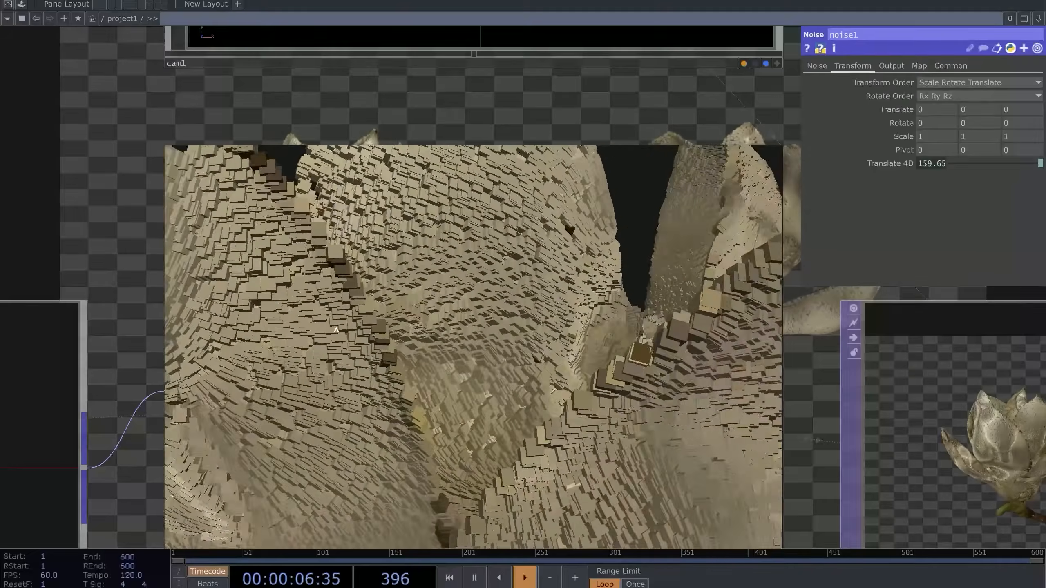
Select box1 and set its Uniform Scale to 0.005
drag(63, 268, 143, 262)
right_drag(110, 227, 92, 376)
scroll(170, 225, down, 3)
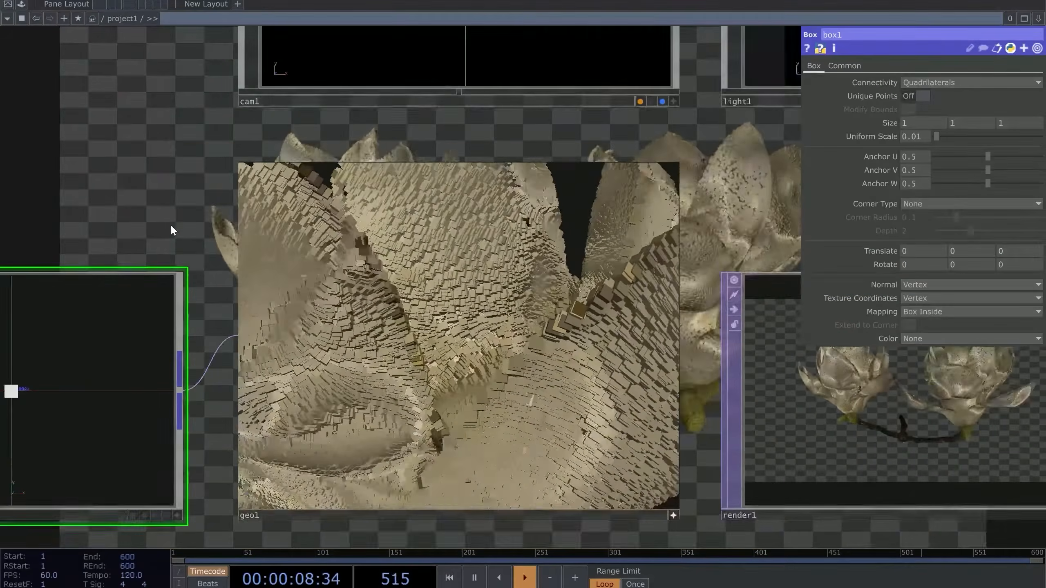
scroll(170, 225, up, 3)
drag(156, 232, 112, 221)
click(915, 138)
key(BackSpace)
text(05)
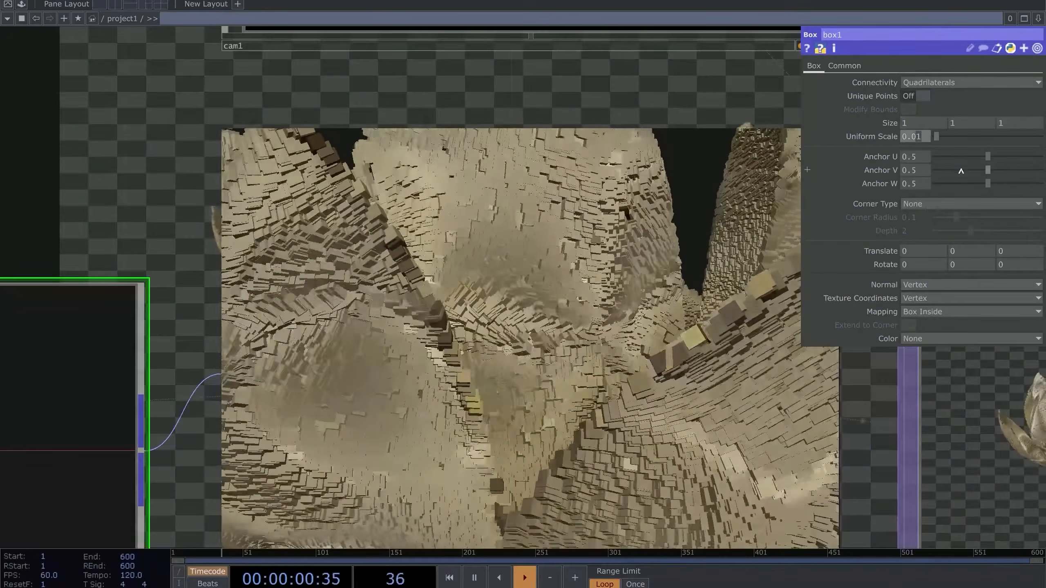
key(Return)
Change box1's Uniform Scale to 0.008
drag(142, 203, 568, 331)
scroll(338, 239, down, 3)
drag(339, 239, 383, 316)
click(922, 136)
key(BackSpace)
text(8)
key(Return)
Turn off geo1's live viewer and move null2 further right
drag(369, 194, 127, 152)
scroll(123, 152, down, 6)
drag(478, 215, 290, 349)
scroll(408, 326, up, 2)
click(203, 381)
drag(354, 374, 557, 373)
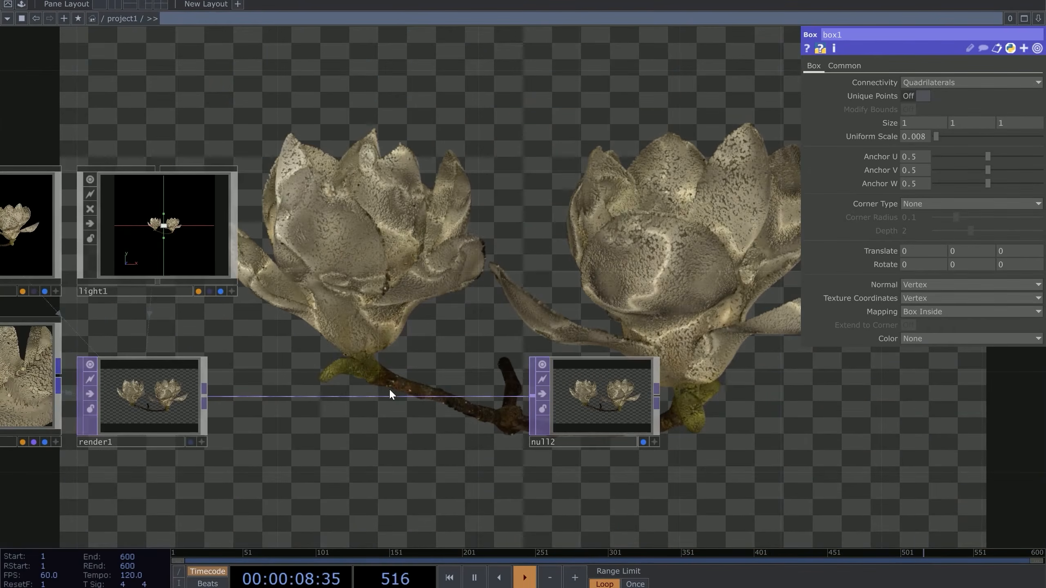
Insert an RGB Key node on the wire between render1 and null2
right_click(334, 395)
click(336, 392)
text(rgb)
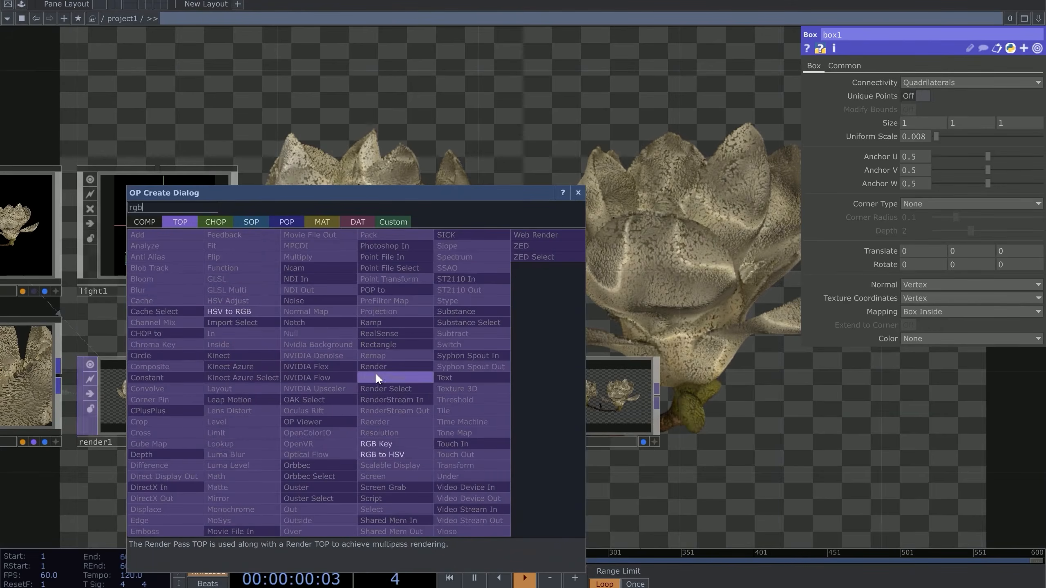
click(423, 442)
click(449, 401)
drag(429, 214, 436, 300)
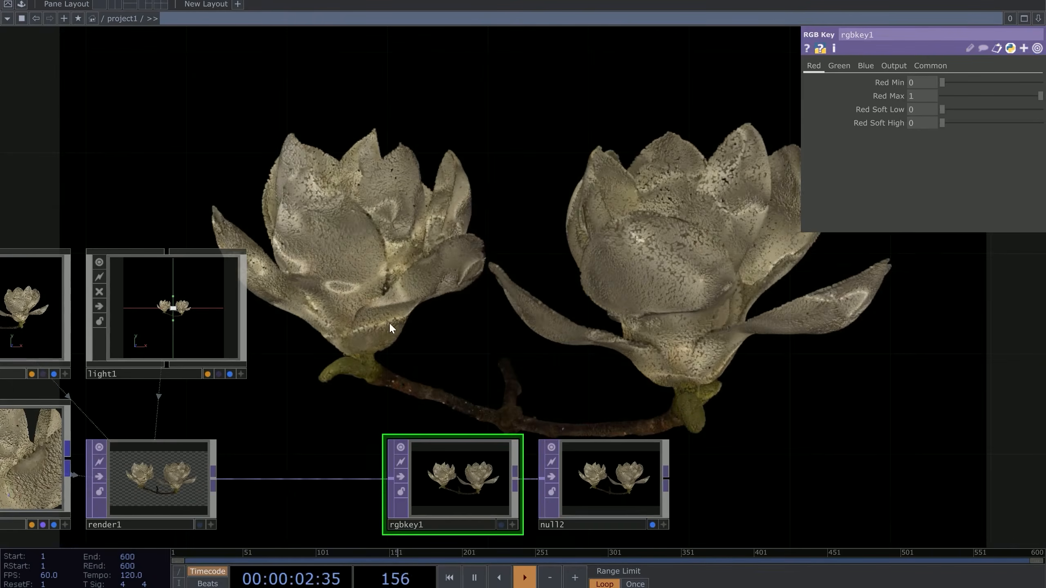
Reposition light1 around the flowers in its interactive 3D view
click(136, 305)
scroll(136, 306, up, 5)
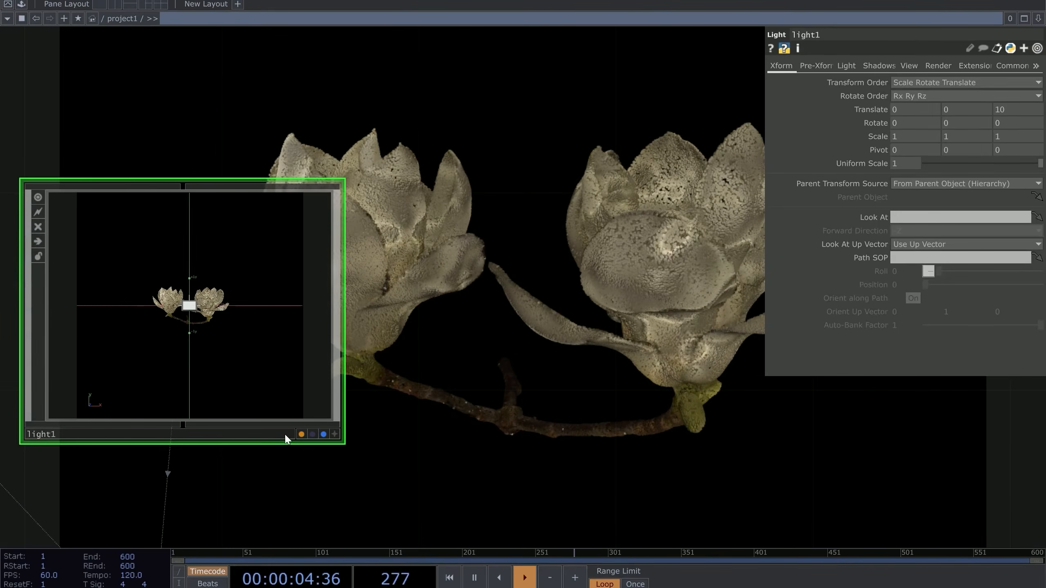
click(336, 435)
drag(259, 306, 195, 317)
scroll(211, 329, up, 5)
click(335, 435)
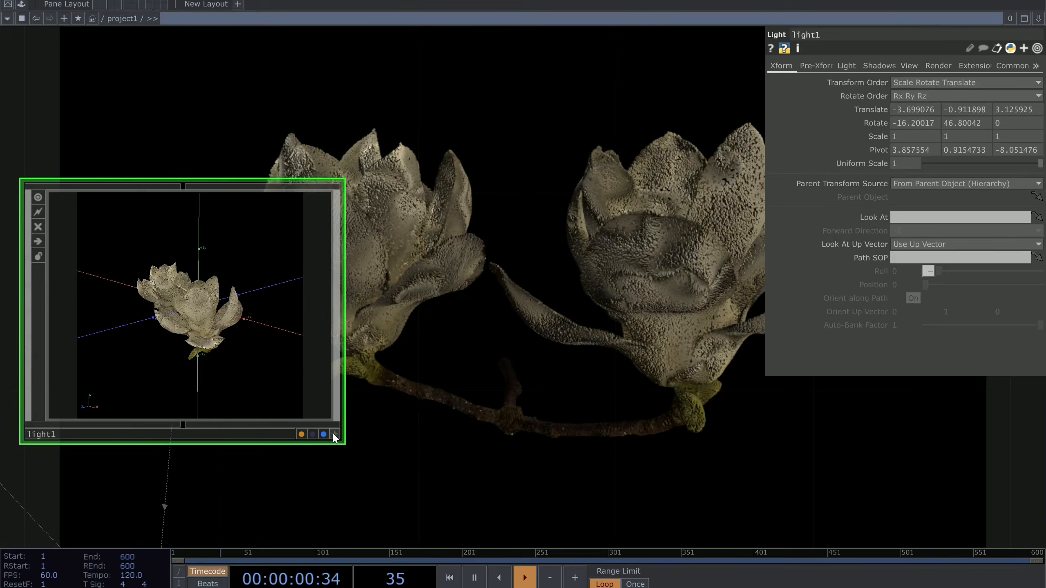
Set light1's Shadow Type to Hard and adjust the shadow polygon offset units
click(878, 66)
click(908, 84)
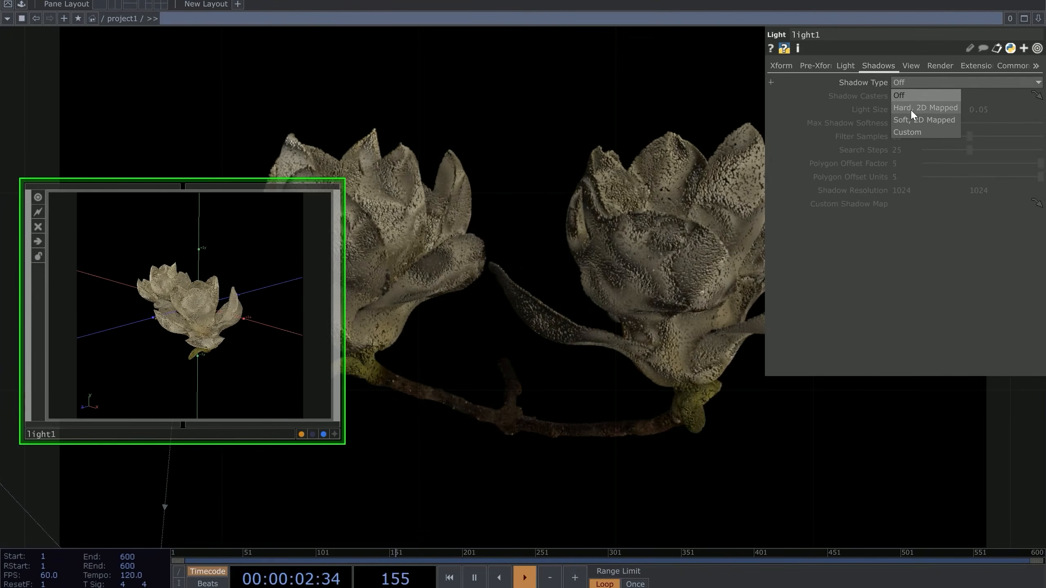
click(910, 109)
drag(500, 206, 387, 308)
drag(376, 364, 508, 310)
drag(756, 227, 720, 185)
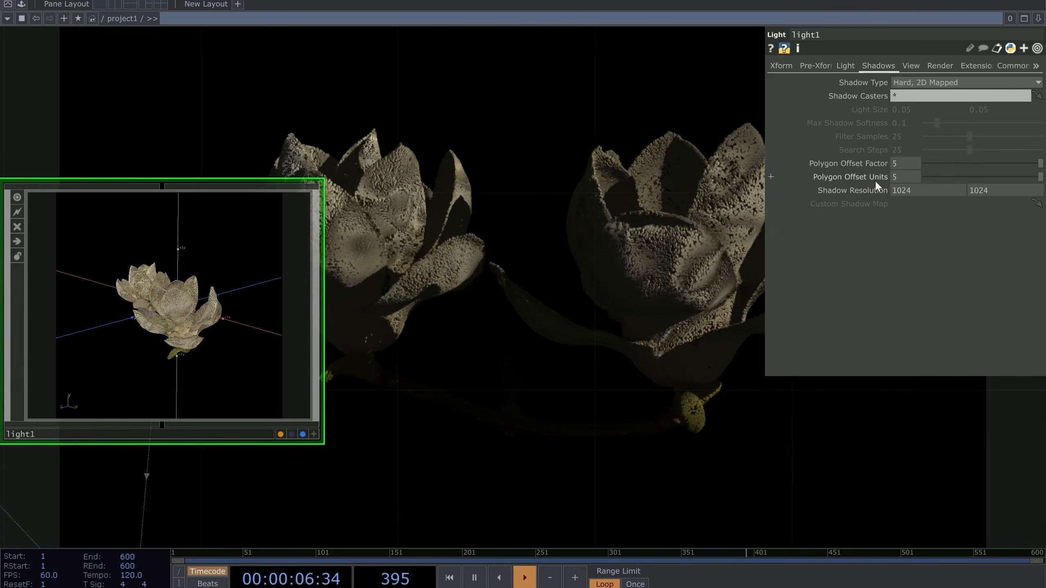
middle_drag(853, 190, 854, 171)
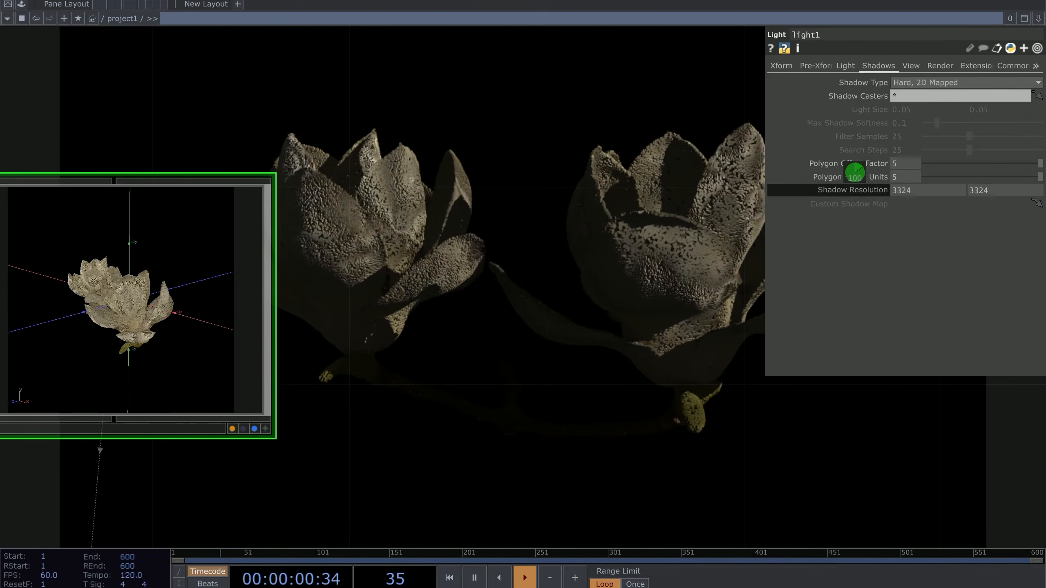
scroll(618, 250, down, 4)
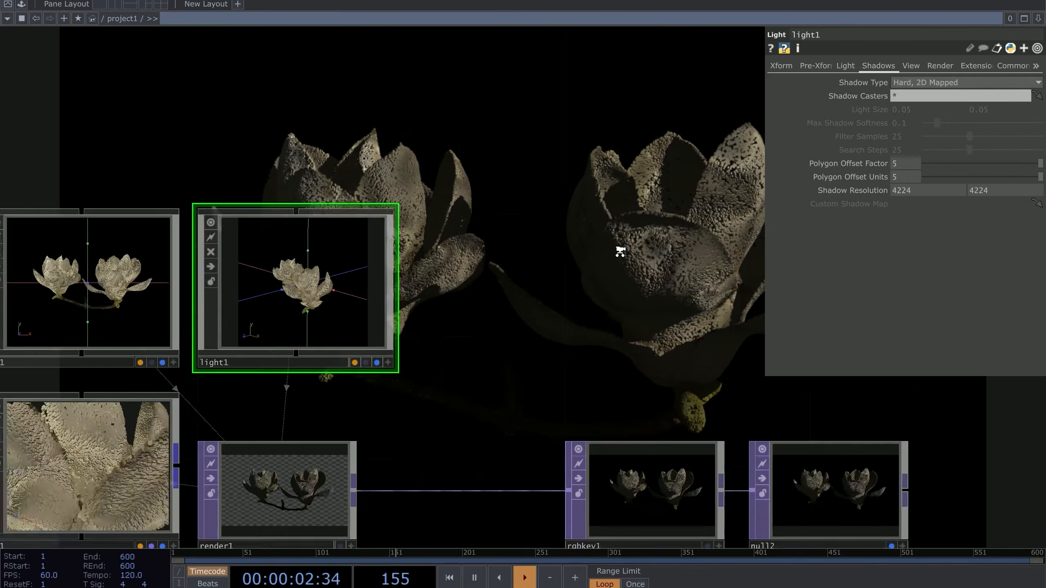
drag(618, 250, 700, 194)
drag(376, 534, 607, 362)
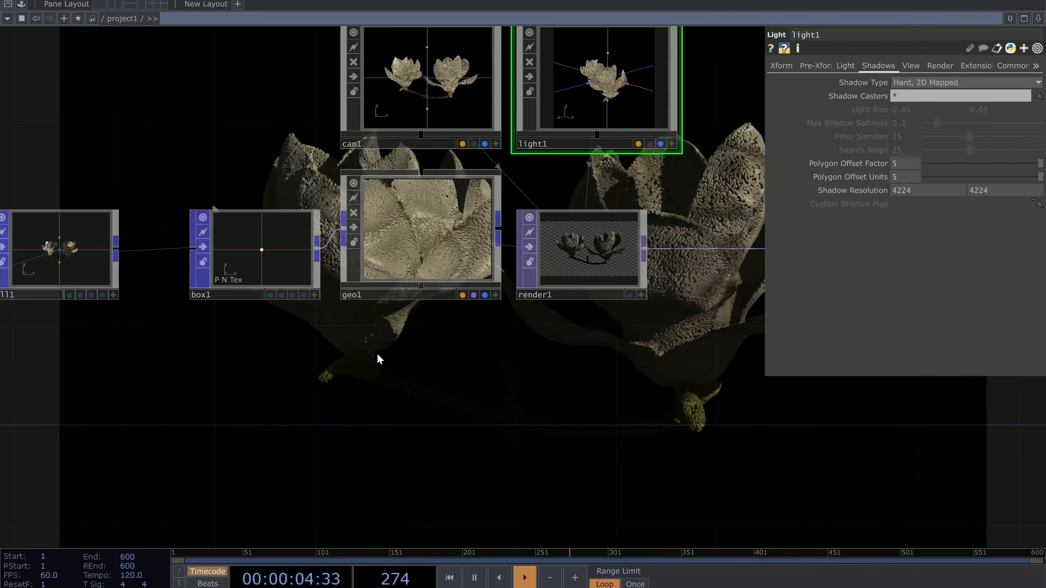
Create a Phong MAT and assign it as geo1's material
key(Tab)
click(345, 197)
click(177, 298)
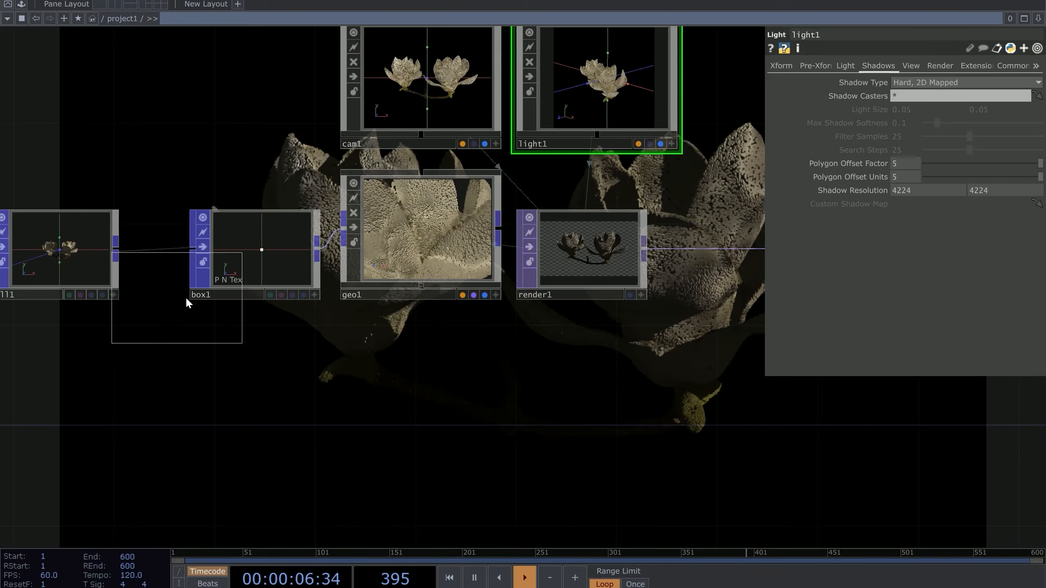
click(394, 357)
drag(389, 357, 409, 261)
click(409, 263)
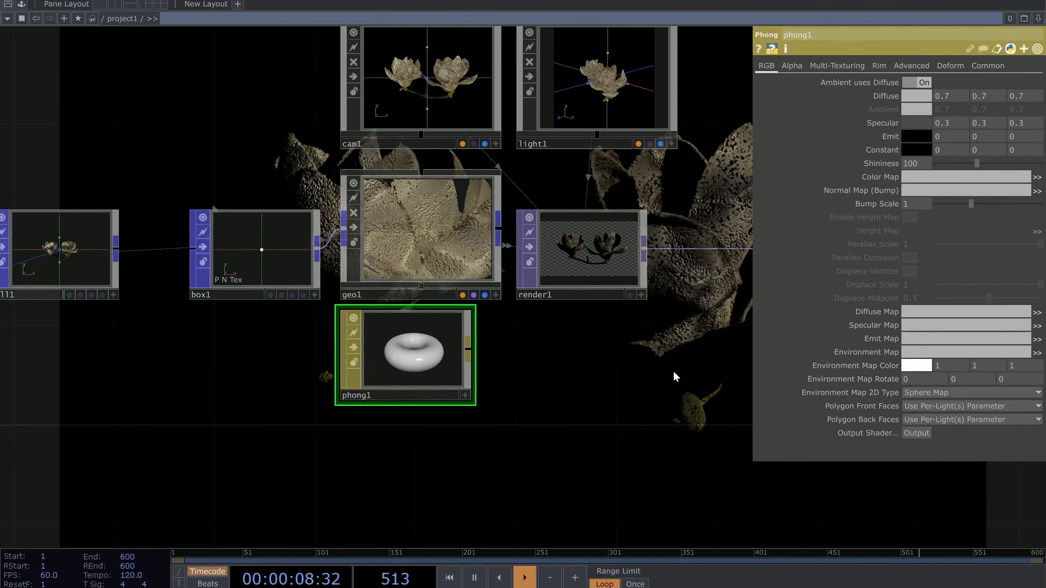
scroll(675, 374, down, 2)
drag(732, 235, 369, 321)
scroll(370, 322, down, 1)
drag(372, 226, 357, 343)
scroll(357, 343, up, 3)
drag(421, 208, 436, 264)
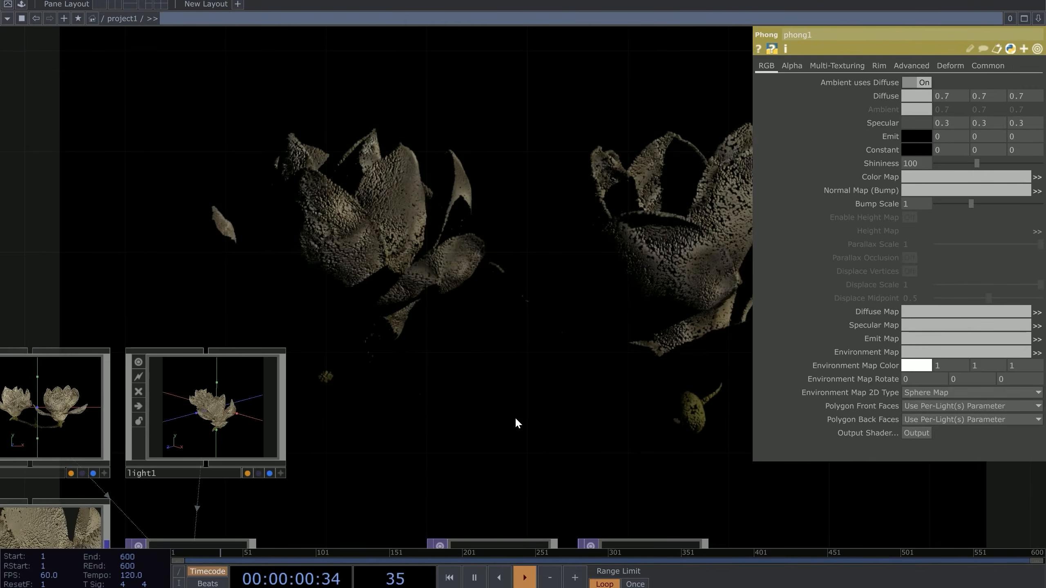
Add an Ambient Light COMP, ambient1, with its Dimmer lowered below 1
key(Tab)
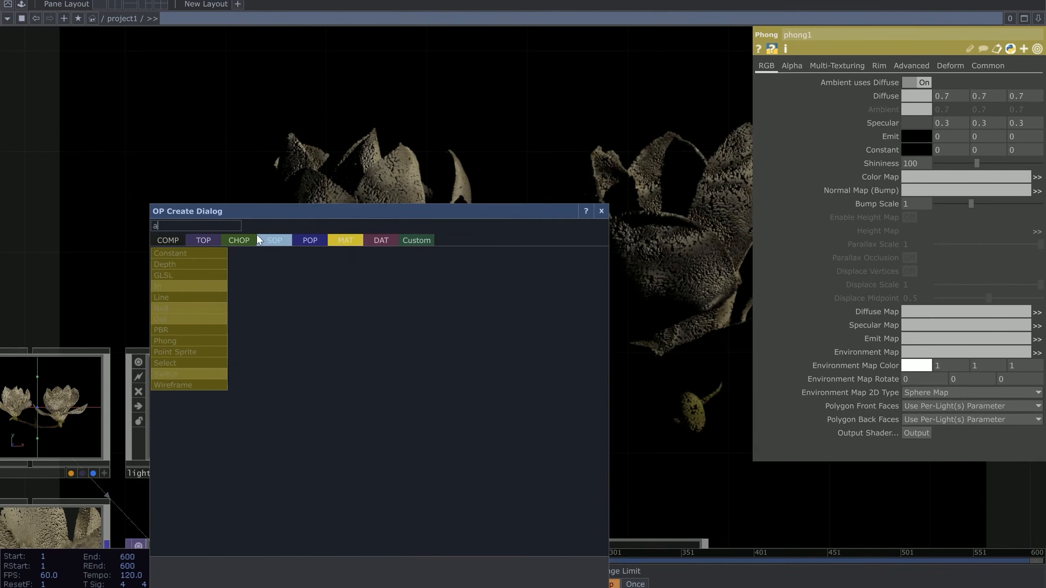
click(169, 240)
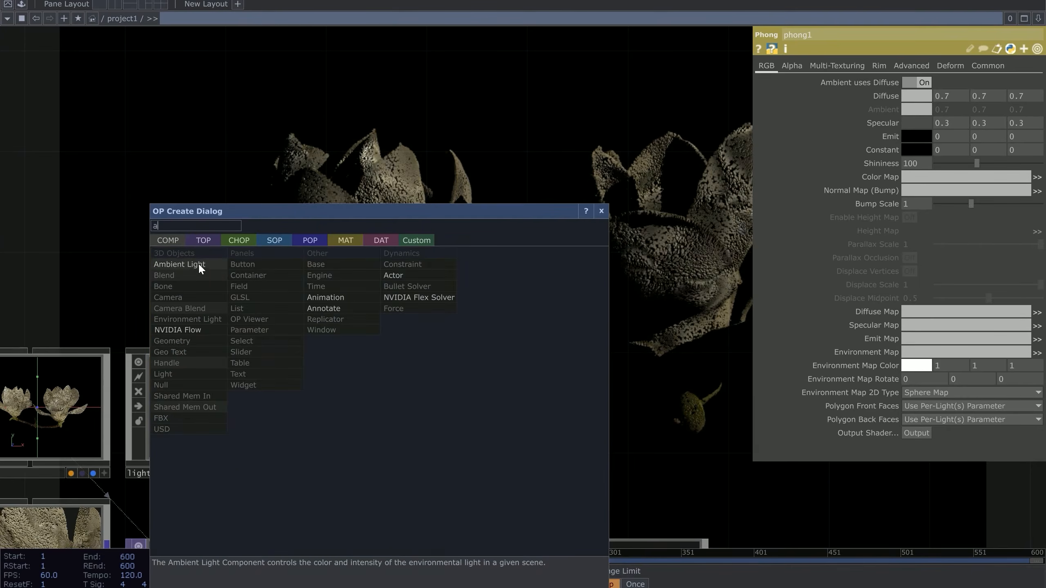
click(198, 263)
click(385, 418)
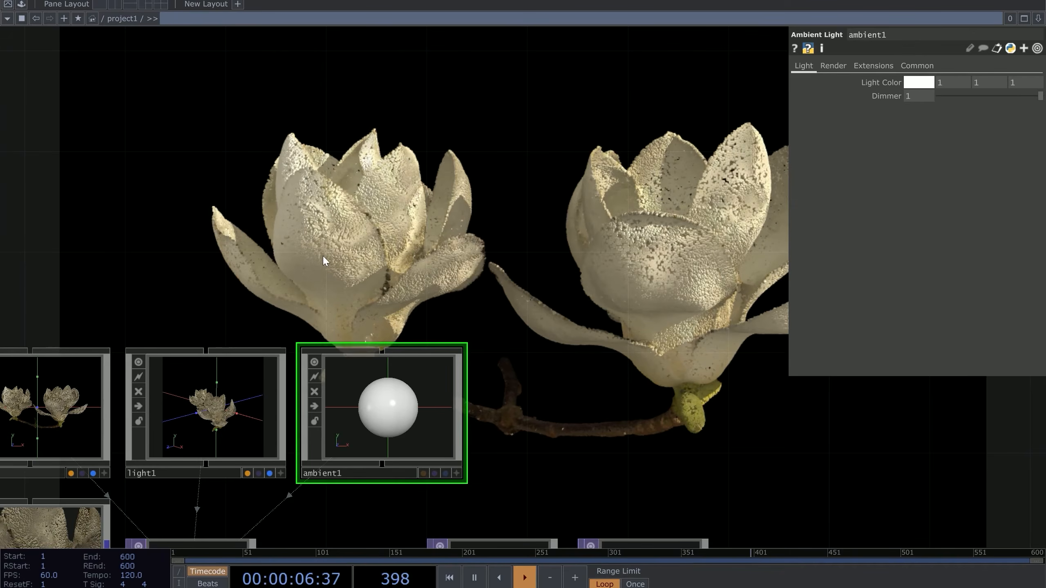
drag(372, 330, 368, 381)
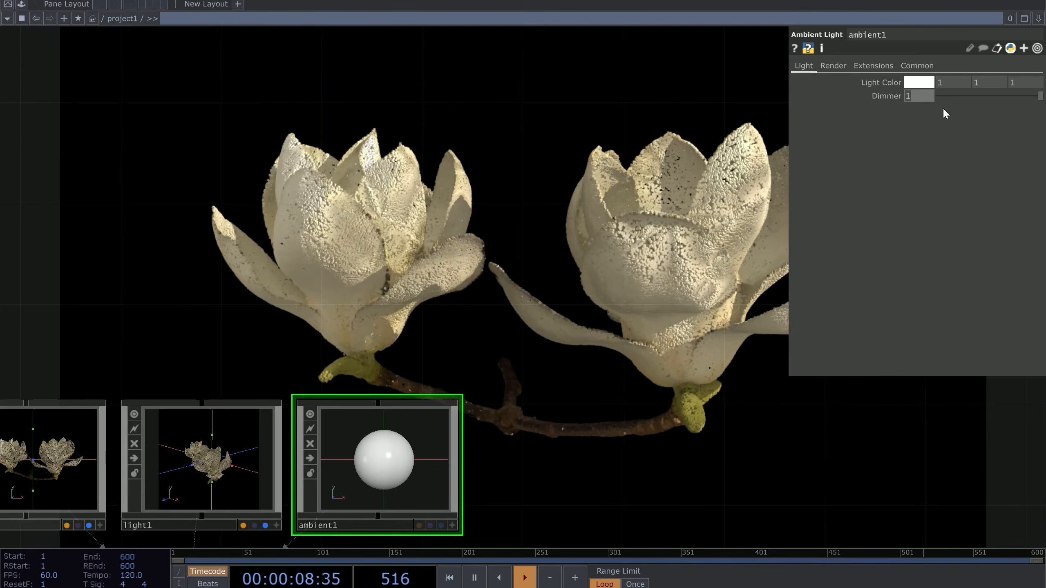
text(0.6)
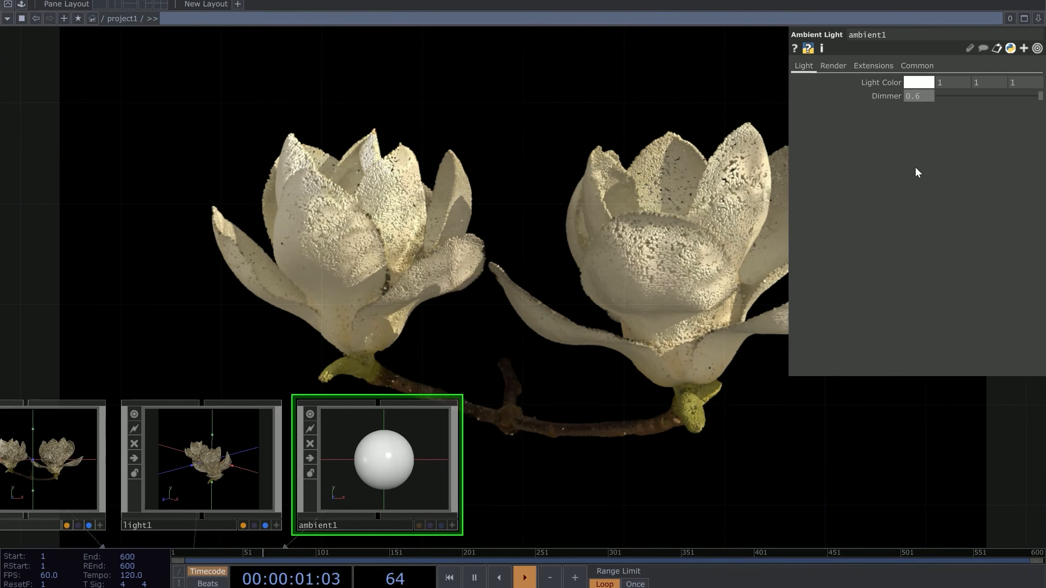
key(Return)
click(185, 457)
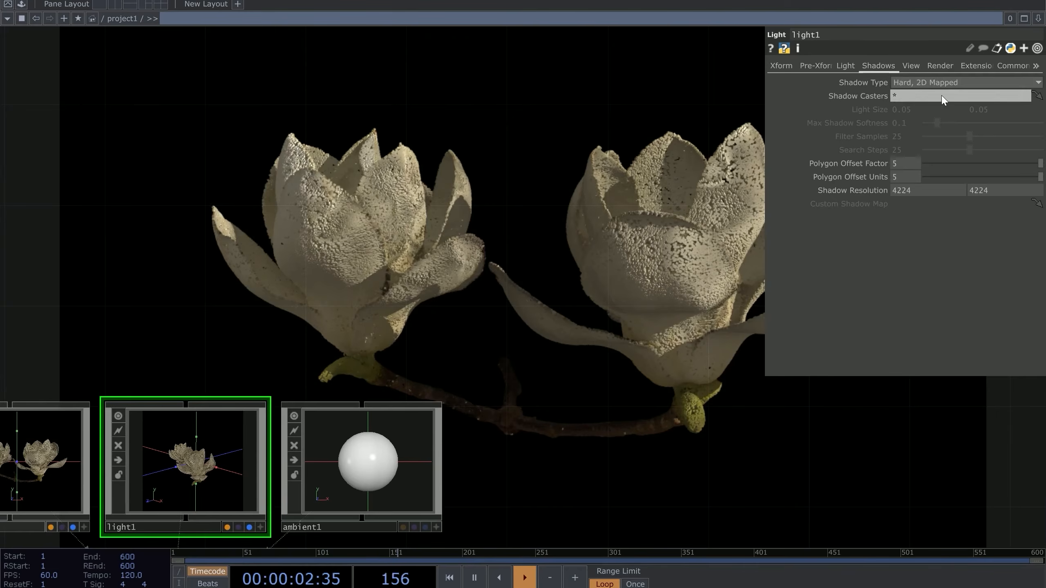
Set light1's dimmer to 1.6 and ambient1's dimmer to 0.7
click(846, 67)
drag(896, 95, 900, 78)
right_drag(375, 296, 400, 499)
drag(917, 93, 919, 84)
drag(424, 198, 680, 133)
Inspect noise1's noise settings and survey the chain back to Flower1 and delete1
scroll(679, 133, down, 4)
drag(260, 191, 536, 231)
click(372, 400)
scroll(412, 330, up, 5)
drag(420, 301, 459, 336)
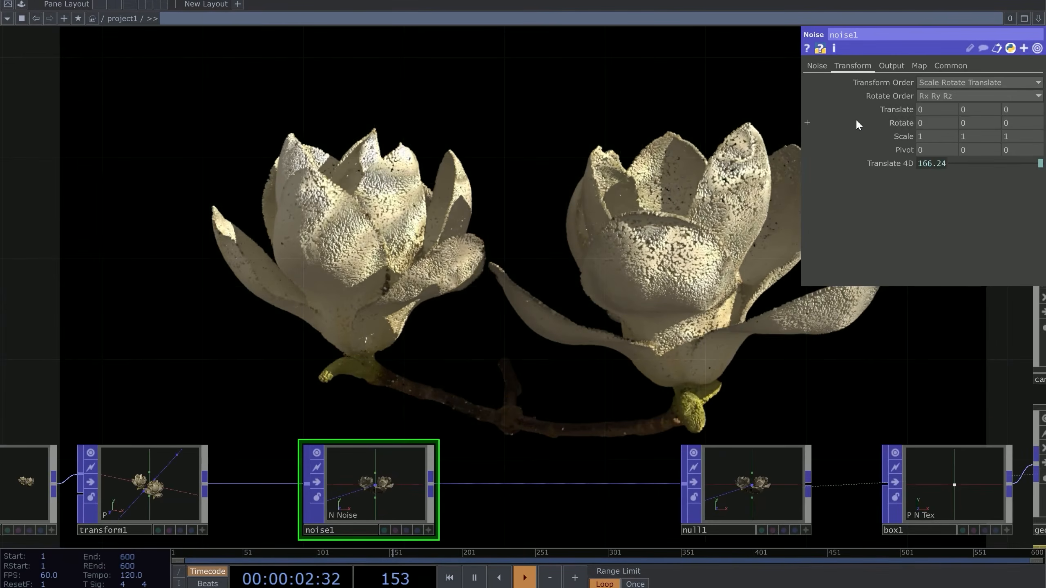
click(826, 66)
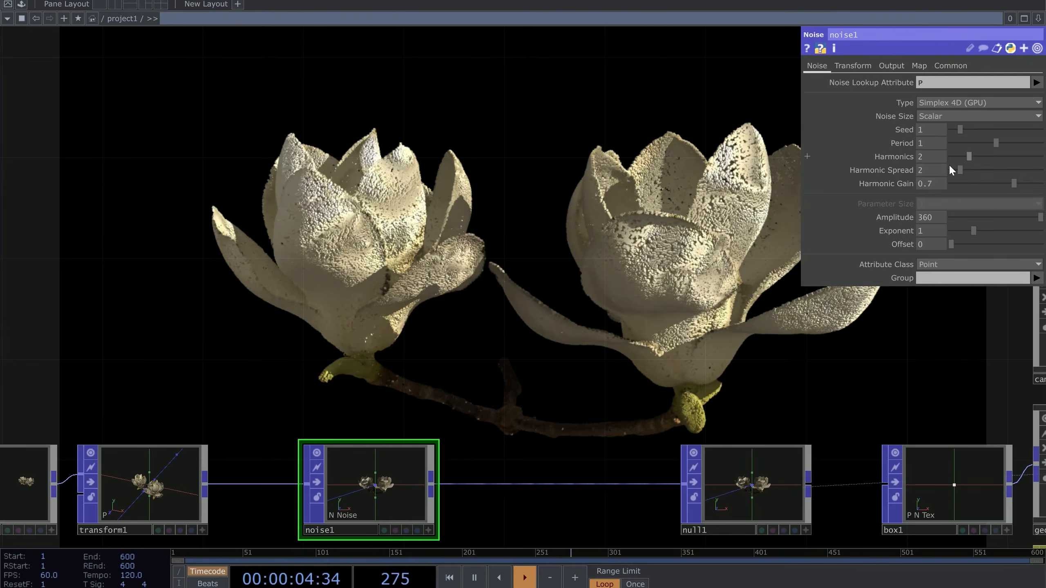
drag(502, 336, 465, 284)
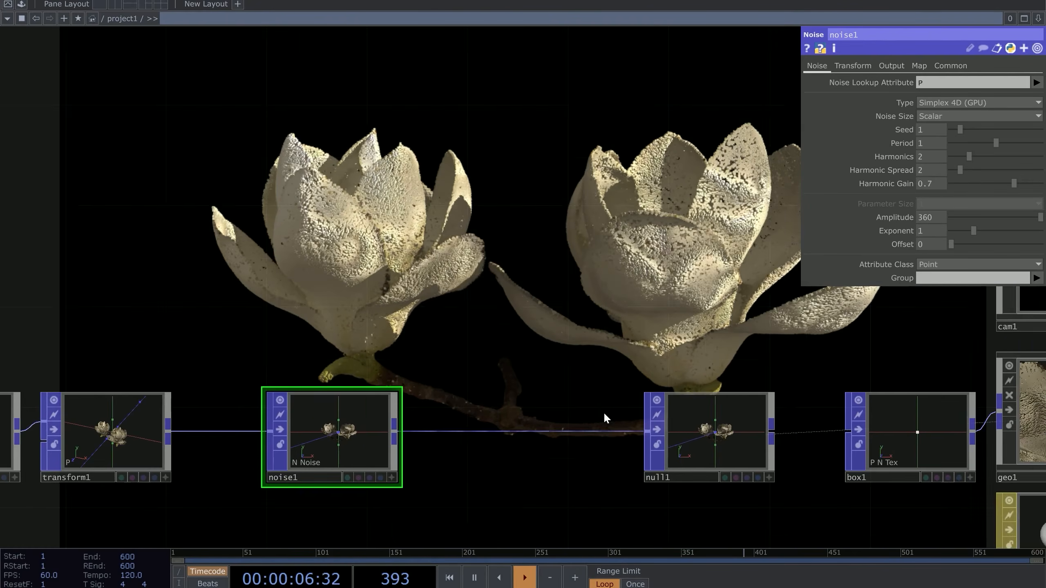
scroll(430, 393, down, 2)
scroll(430, 393, down, 2)
drag(343, 335, 435, 299)
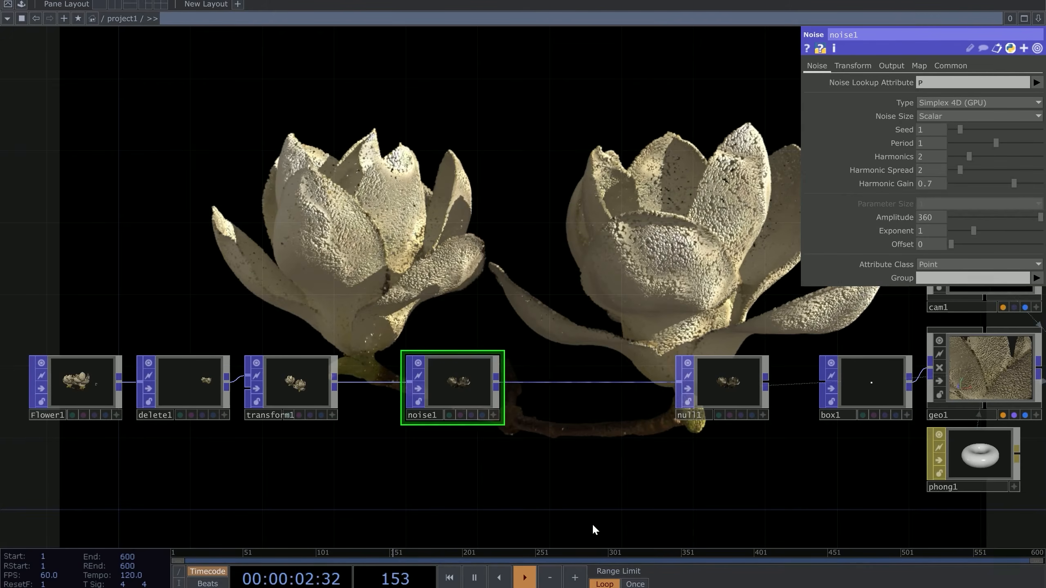
drag(361, 427, 331, 329)
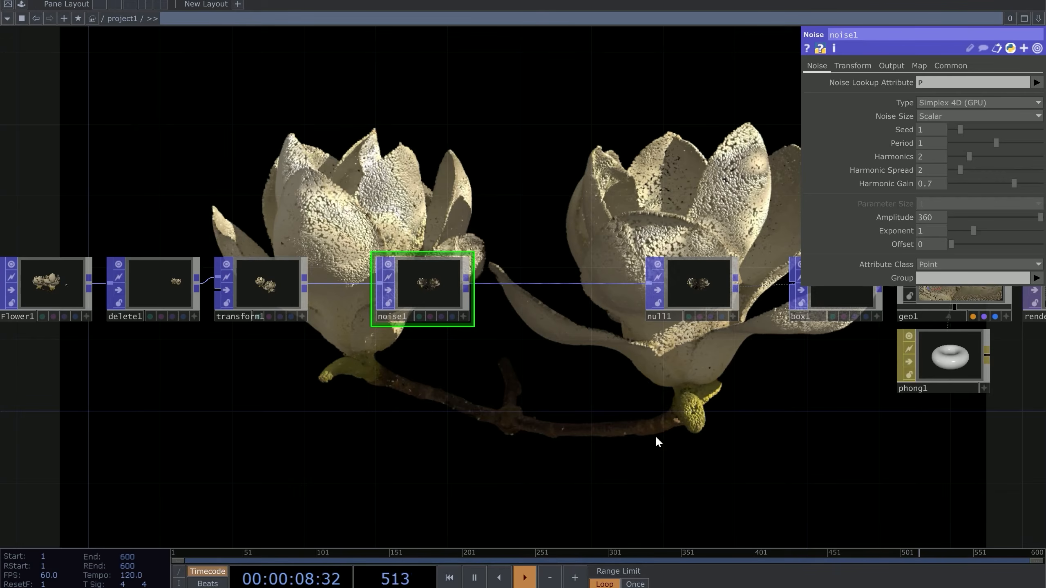
Review both of geo1's instancing parameter pages
click(951, 294)
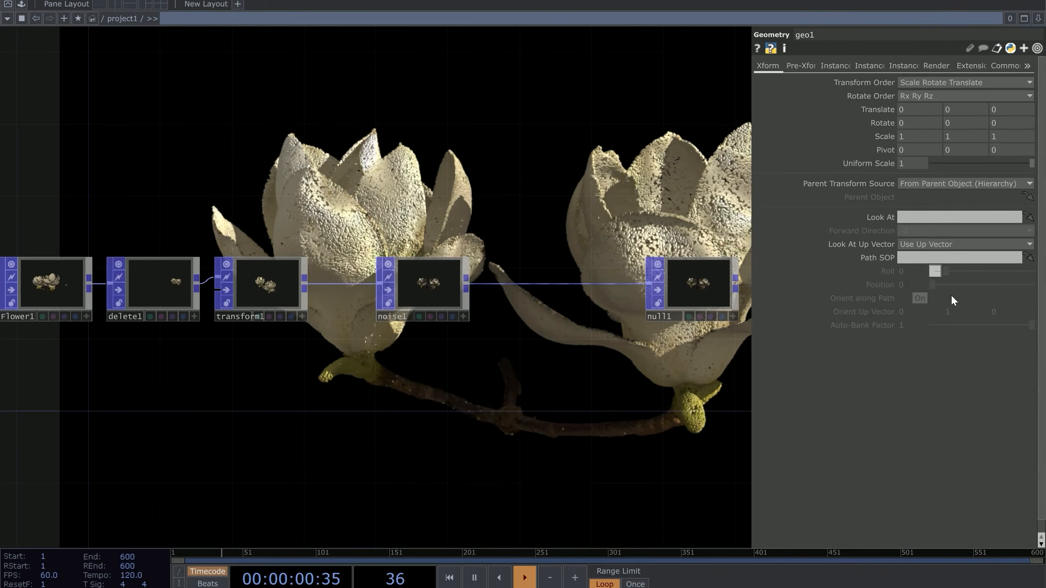
click(870, 66)
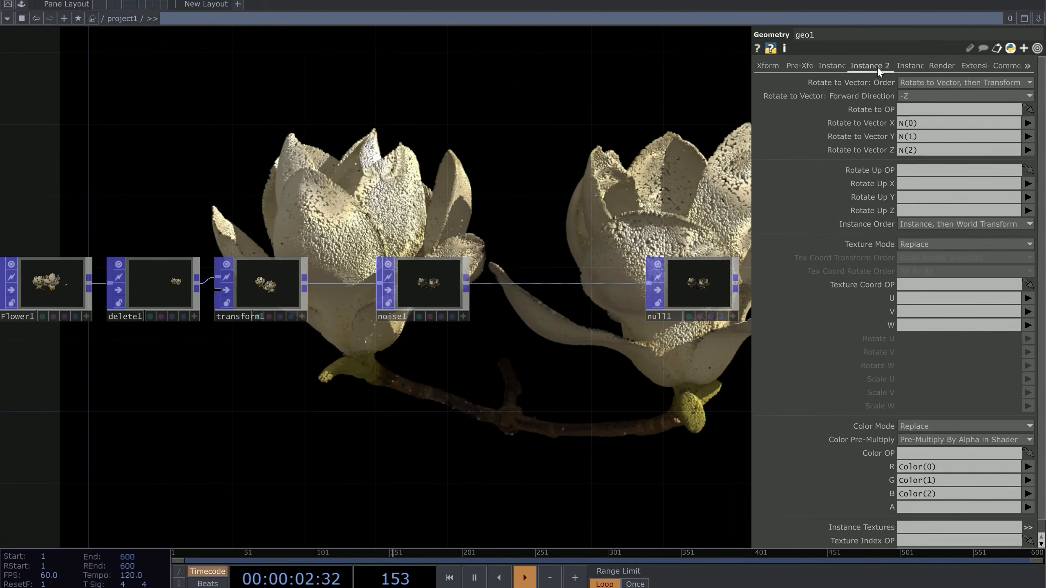
click(832, 66)
drag(566, 205, 467, 332)
Reframe the network and drag Flower1, delete1 and transform1 together far to the left
click(337, 389)
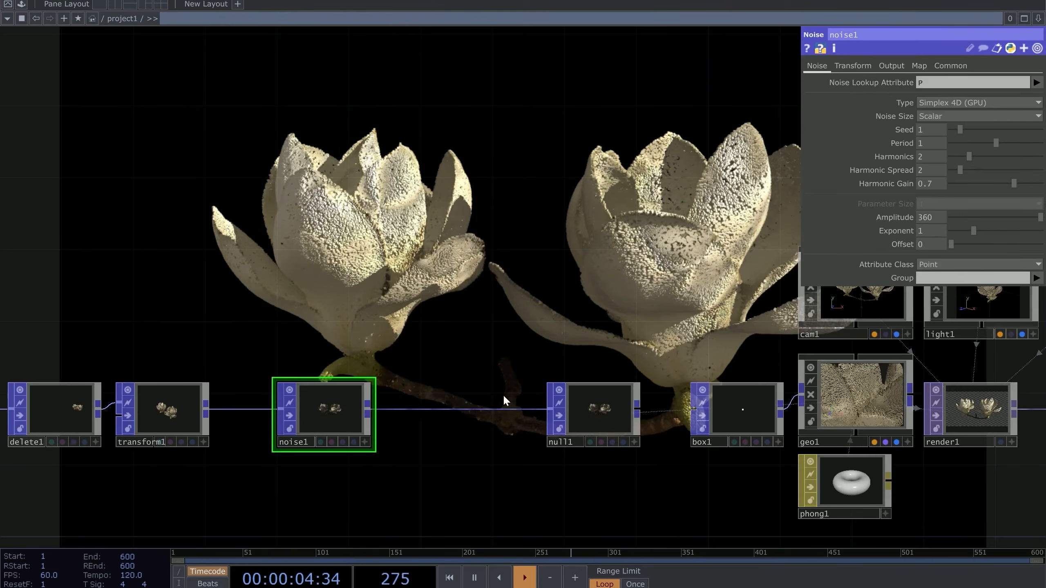
drag(248, 356, 419, 284)
drag(807, 419, 585, 470)
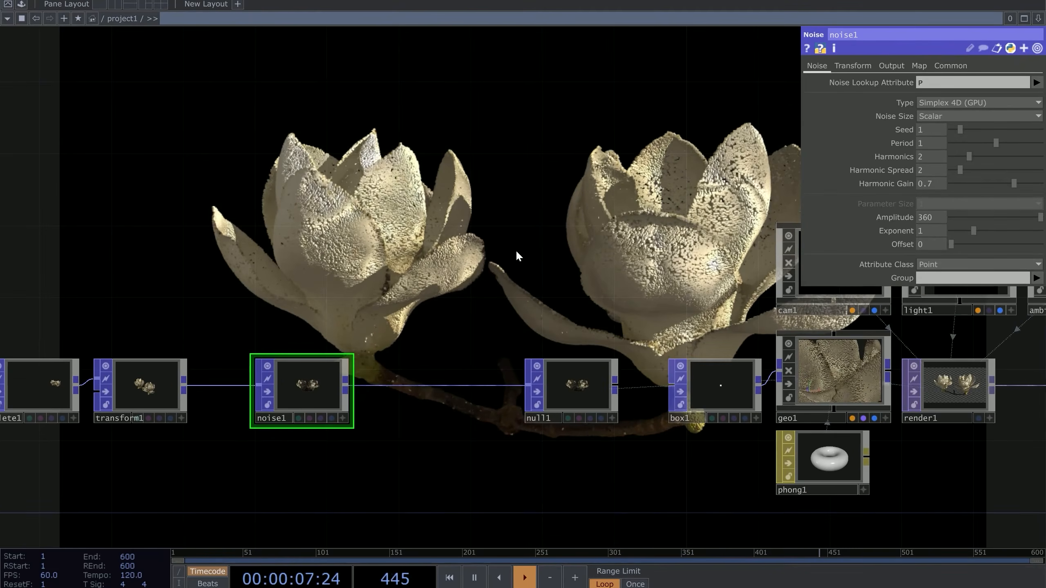
scroll(266, 243, down, 5)
drag(155, 274, 357, 294)
scroll(357, 294, up, 5)
scroll(333, 322, down, 6)
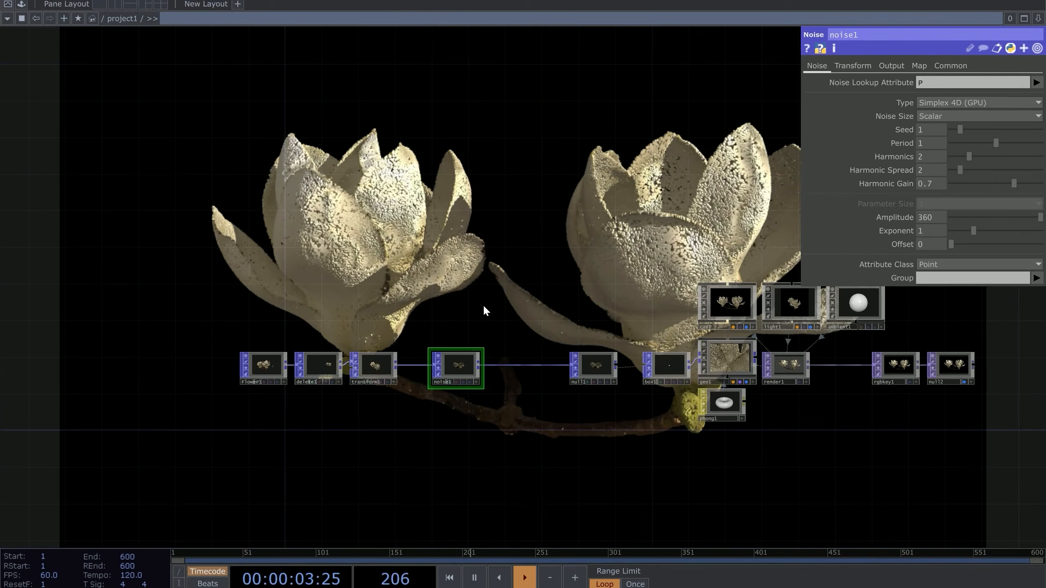
scroll(486, 317, up, 2)
middle_drag(472, 332, 503, 413)
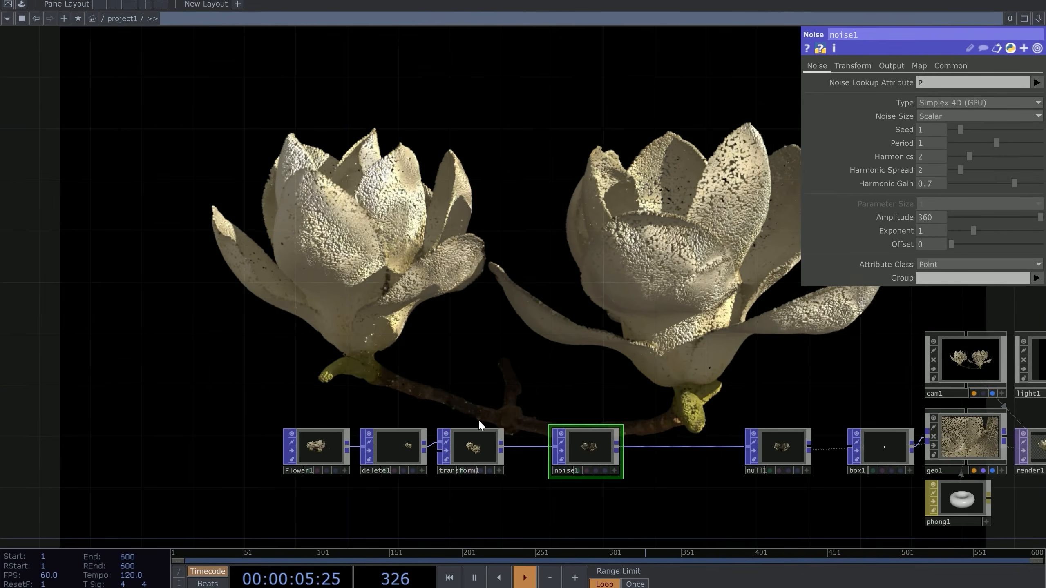
drag(125, 493, 126, 492)
drag(482, 454, 200, 453)
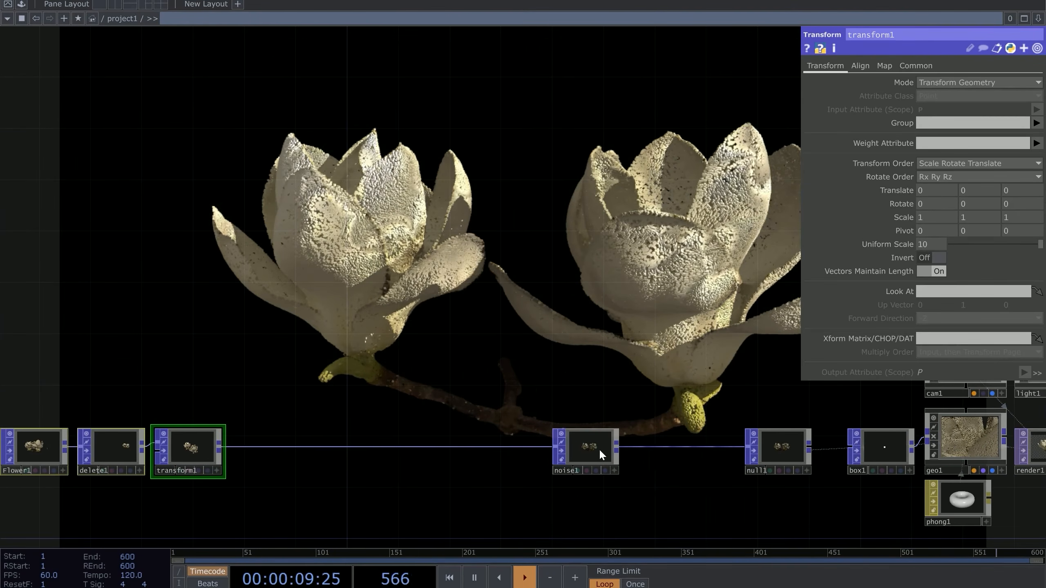
drag(500, 379, 532, 380)
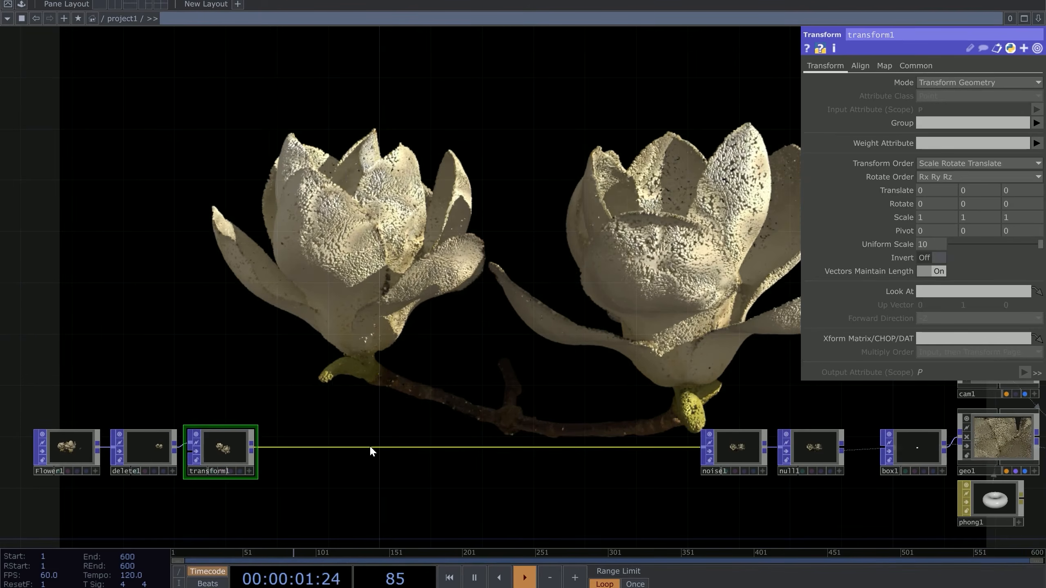
Create particle1, a Particle POP, wired to transform1's output
key(Tab)
text(p)
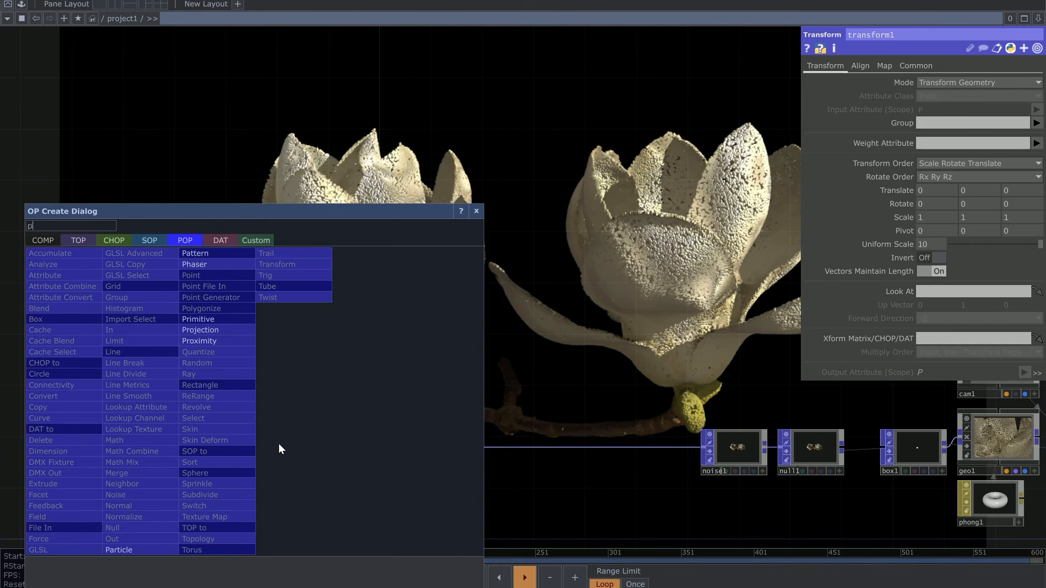
click(133, 549)
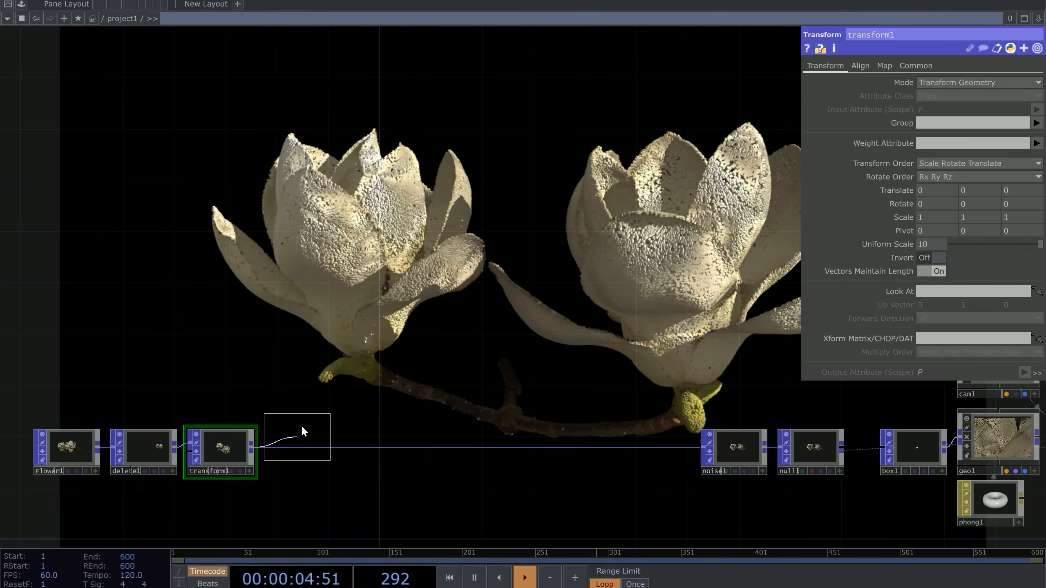
click(341, 312)
scroll(387, 237, up, 5)
scroll(387, 239, up, 6)
scroll(406, 269, down, 4)
scroll(419, 283, up, 3)
scroll(361, 431, up, 3)
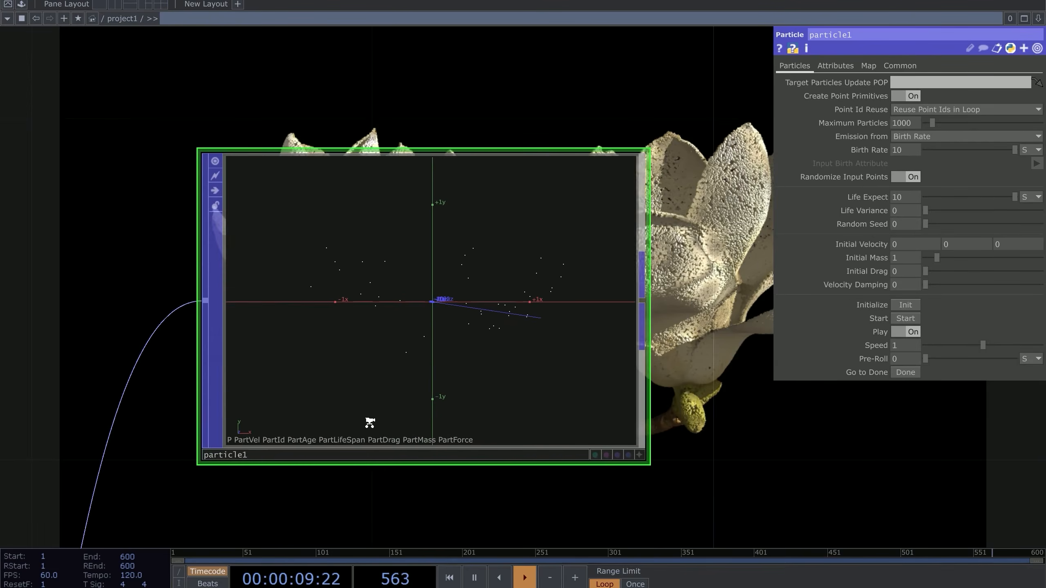
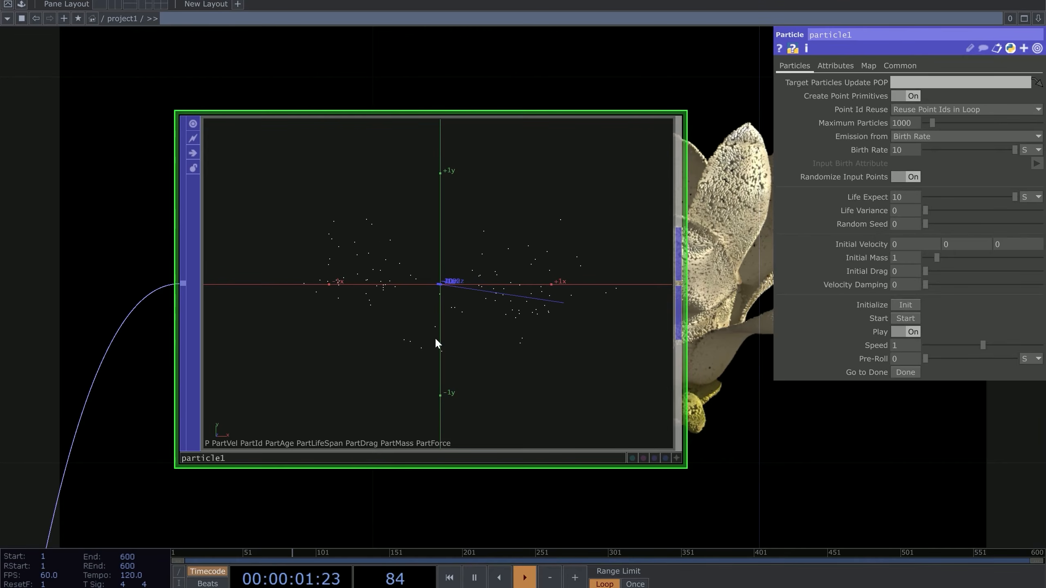
Pan and zoom the network past the flower backdrop to centre particle1
scroll(406, 325, down, 7)
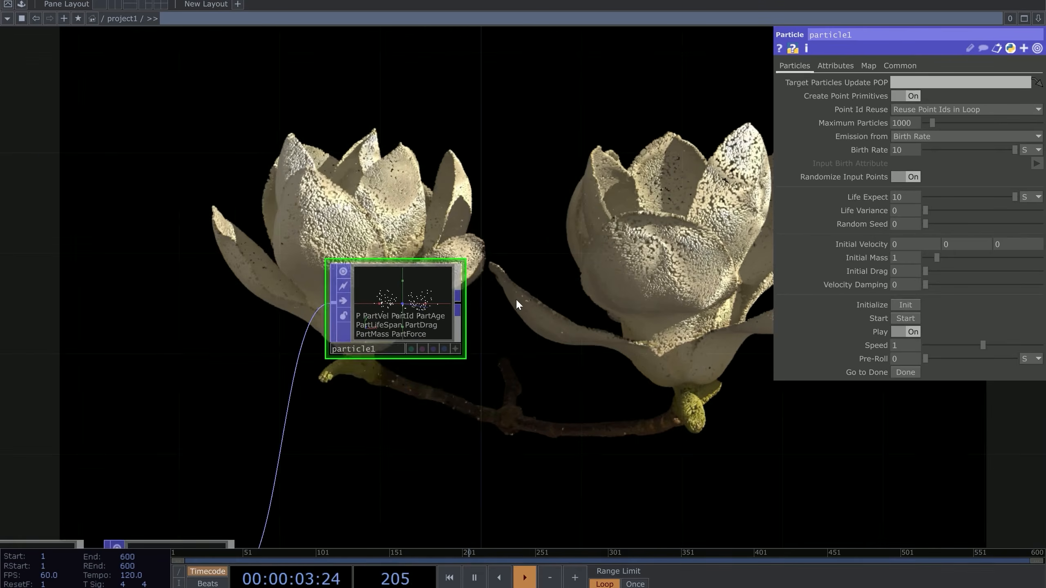
drag(516, 303, 472, 401)
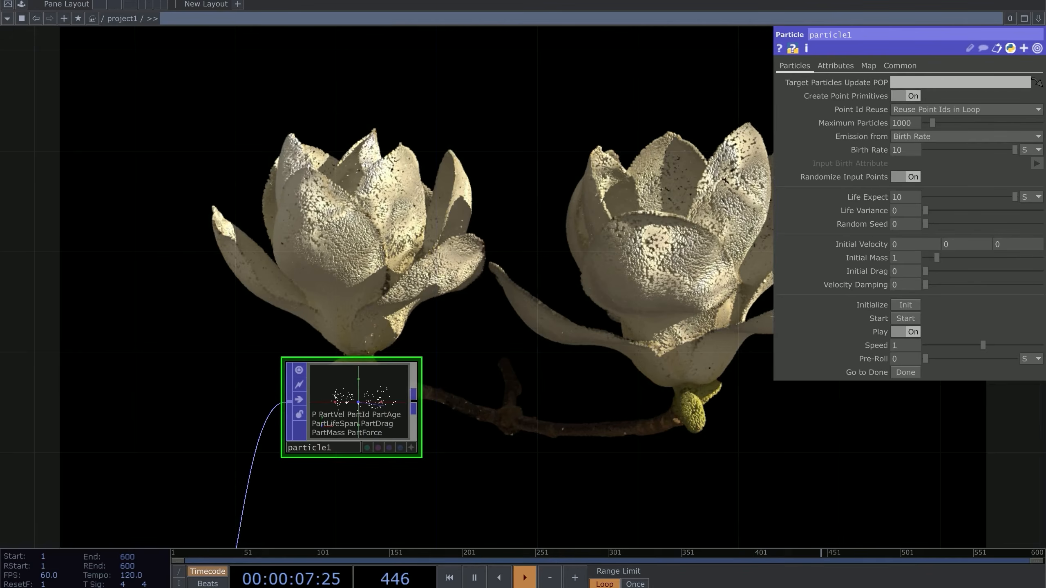
scroll(277, 451, up, 6)
drag(278, 453, 362, 407)
scroll(612, 339, up, 3)
drag(605, 452, 307, 540)
Reposition the view so particle1's enlarged viewer is fully visible
scroll(507, 354, down, 3)
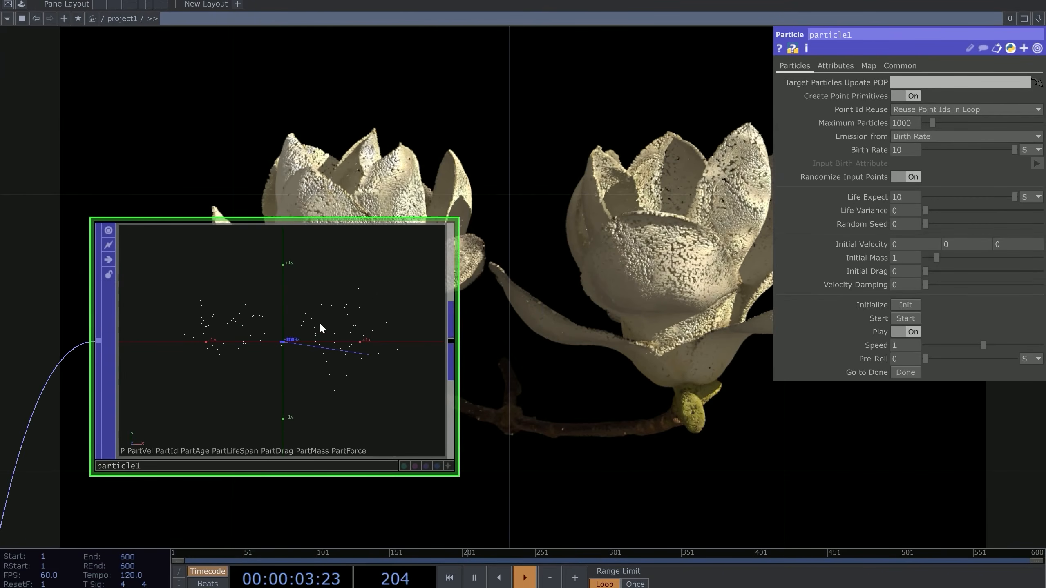
scroll(335, 330, down, 3)
scroll(332, 265, up, 3)
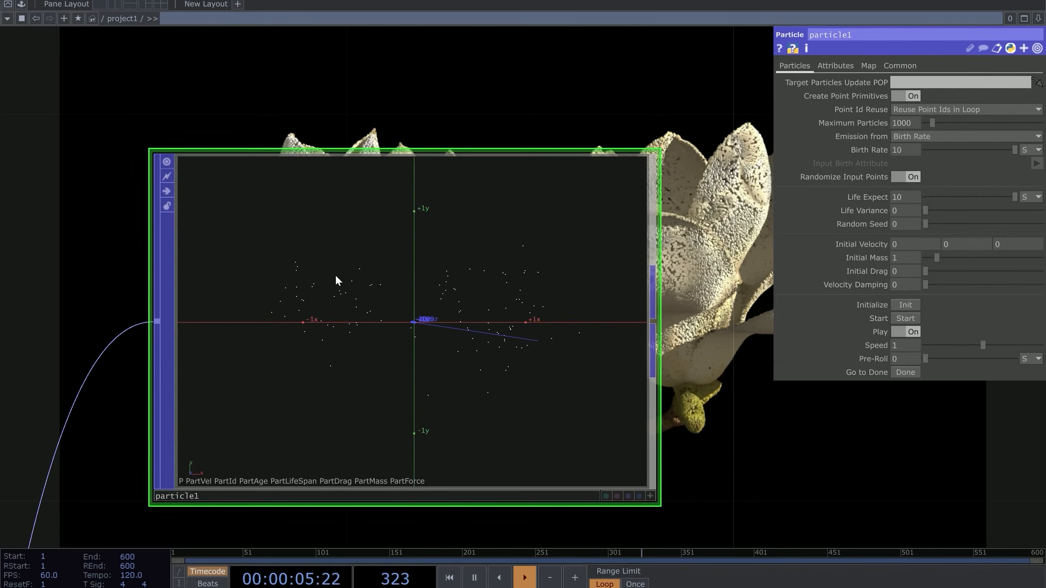
drag(683, 293, 495, 353)
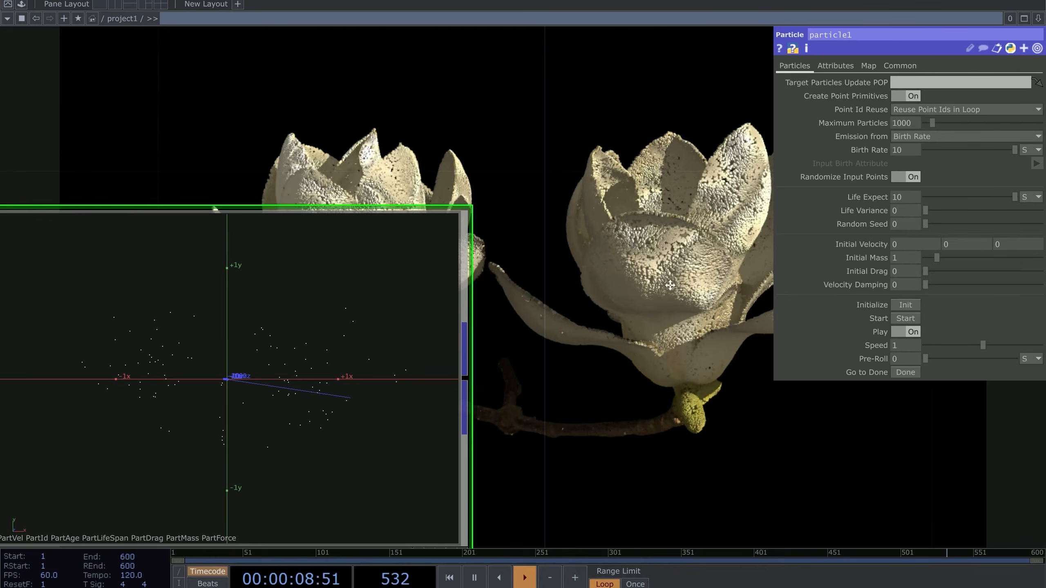
drag(572, 233, 598, 173)
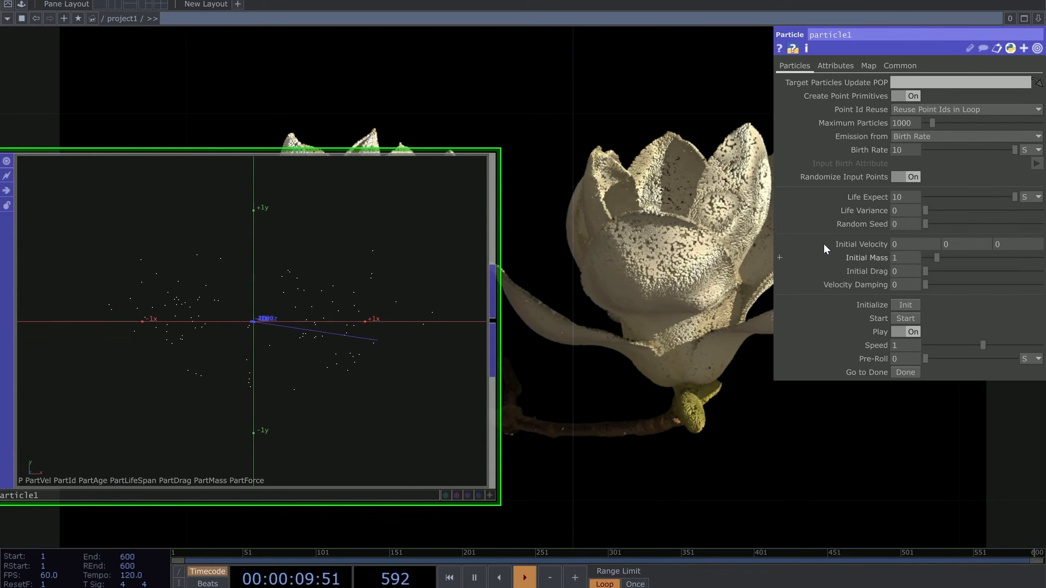
drag(666, 248, 618, 247)
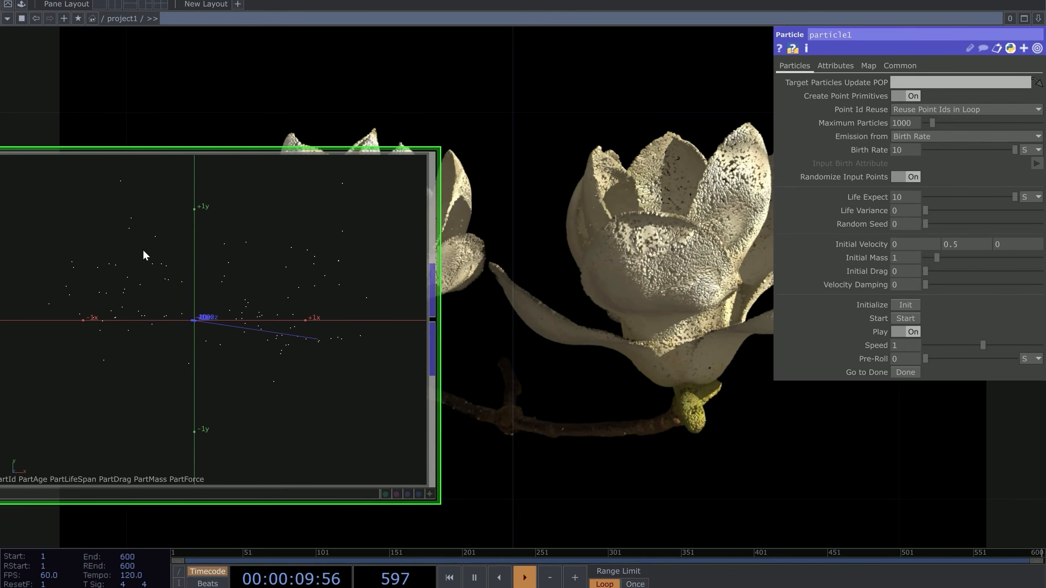
drag(554, 343, 634, 339)
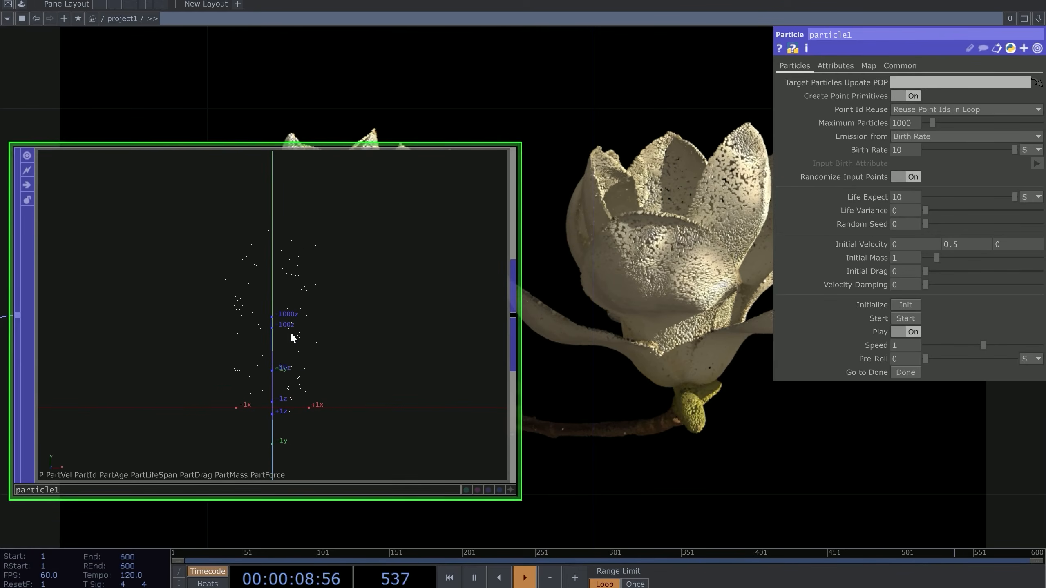
Set particle1's Birth Rate to 300, Life Expect to 3 and Life Variance to 1
click(894, 151)
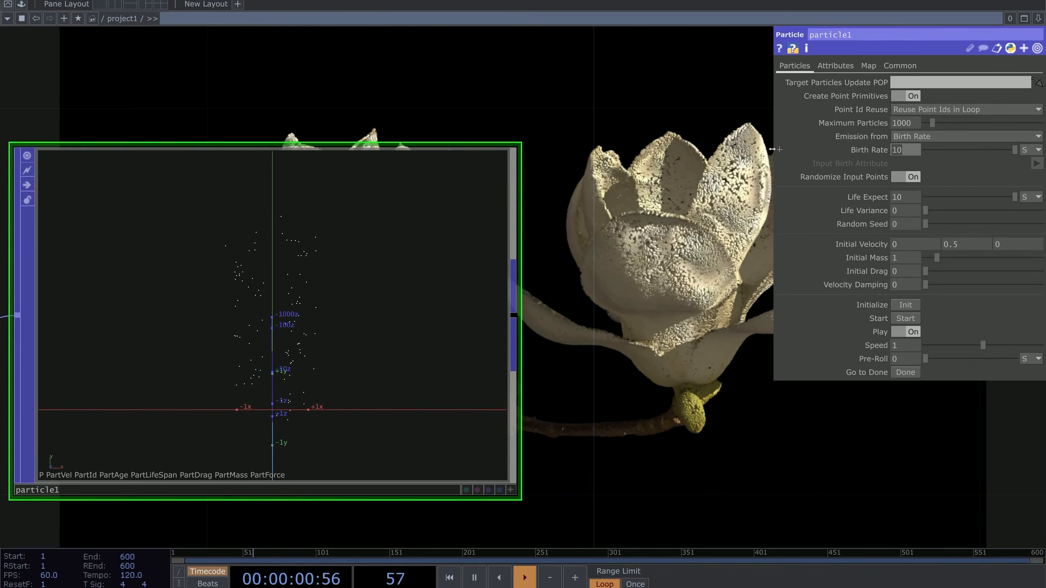
text(3000)
key(BackSpace)
key(Return)
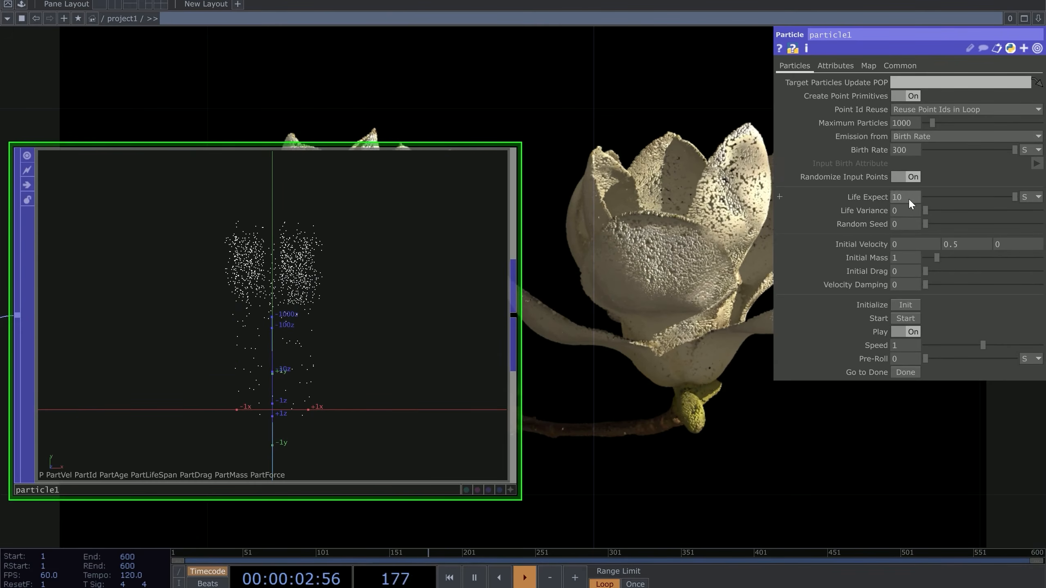
text(3)
key(Return)
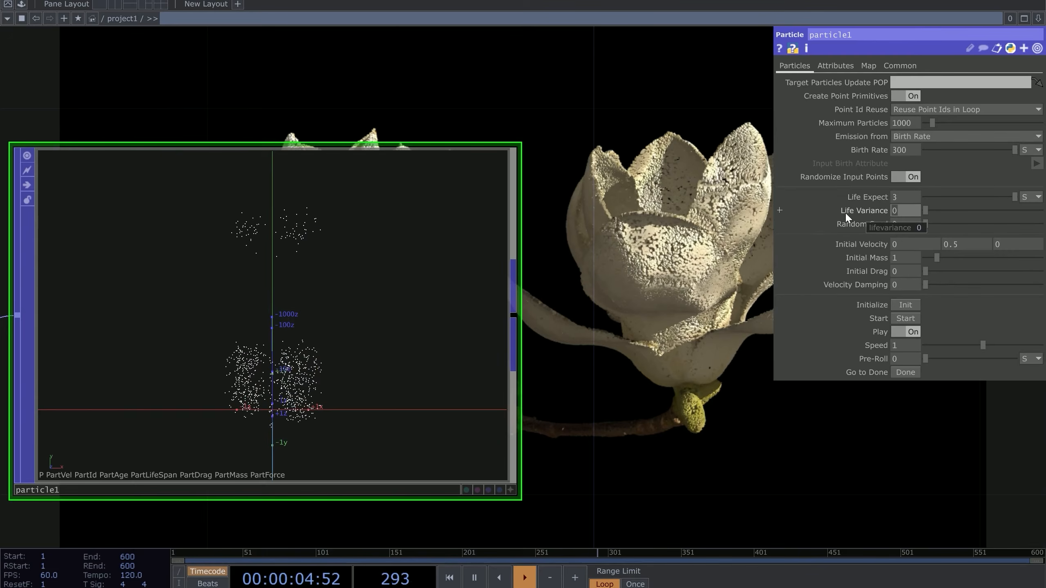
text(1)
key(Return)
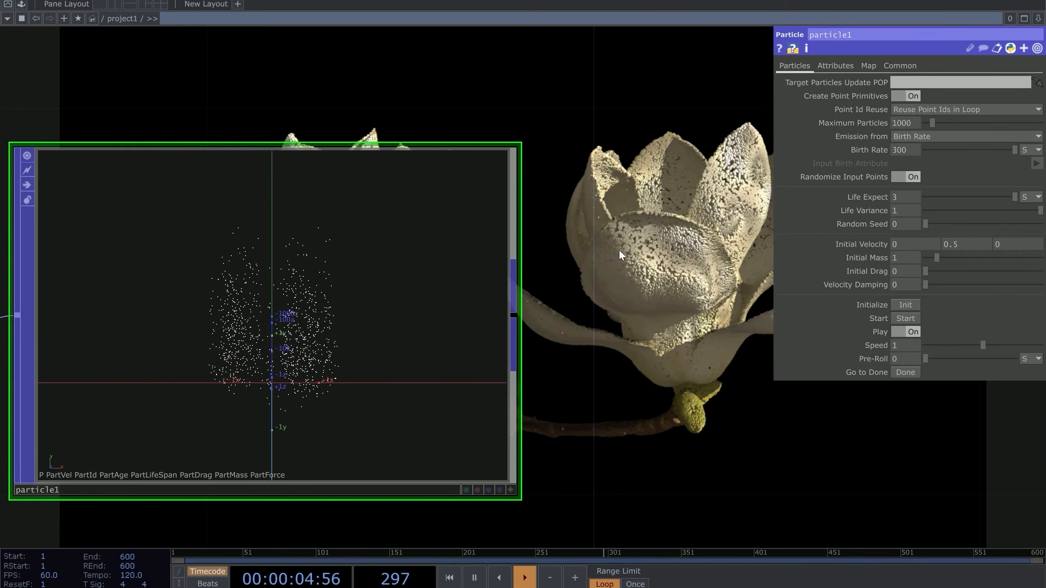
scroll(317, 303, down, 4)
Add a Noise POP, noise2, and place it beside particle1
key(Tab)
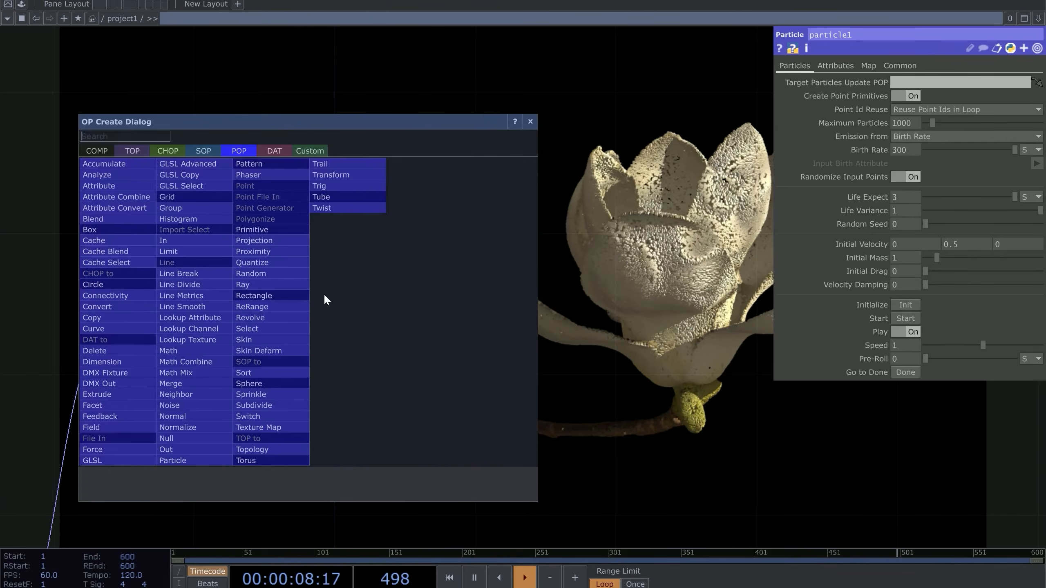
click(199, 408)
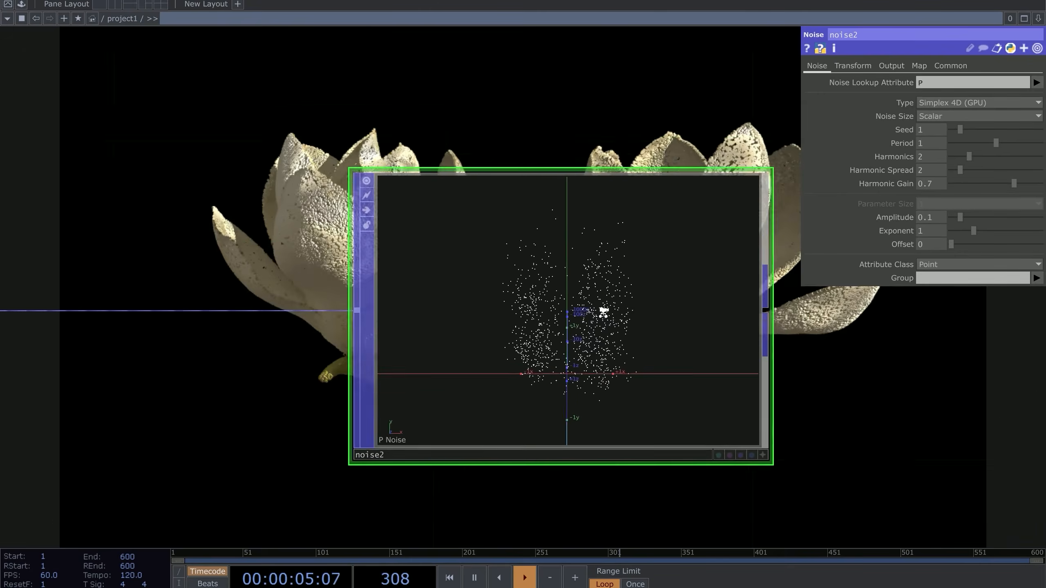
scroll(603, 312, up, 2)
scroll(527, 312, down, 5)
drag(288, 303, 459, 276)
scroll(459, 276, up, 2)
drag(832, 336, 523, 304)
drag(276, 446, 589, 490)
scroll(590, 304, up, 3)
drag(711, 520, 599, 492)
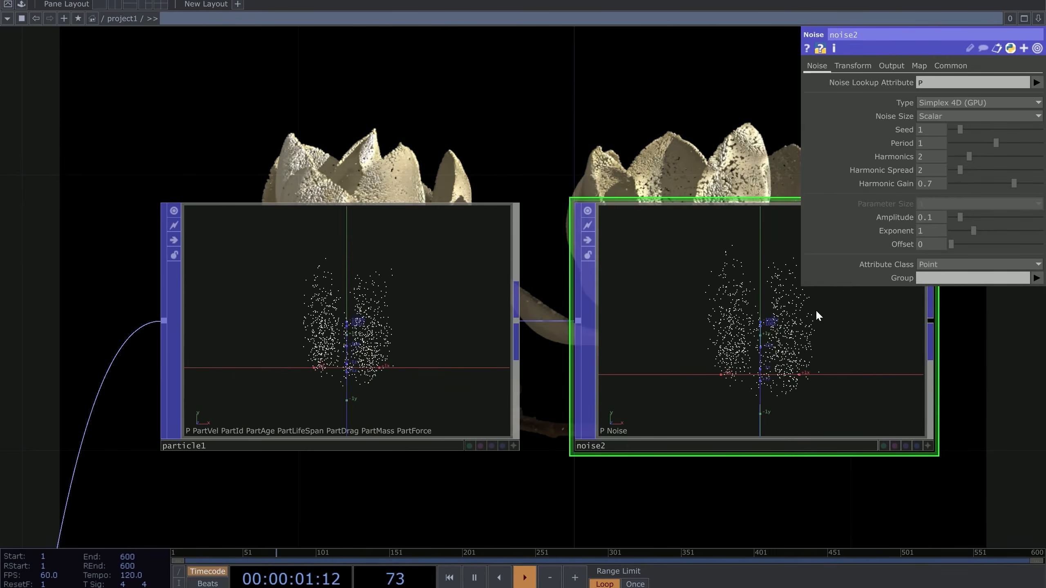
drag(472, 220, 490, 224)
scroll(490, 225, down, 5)
drag(599, 286, 548, 297)
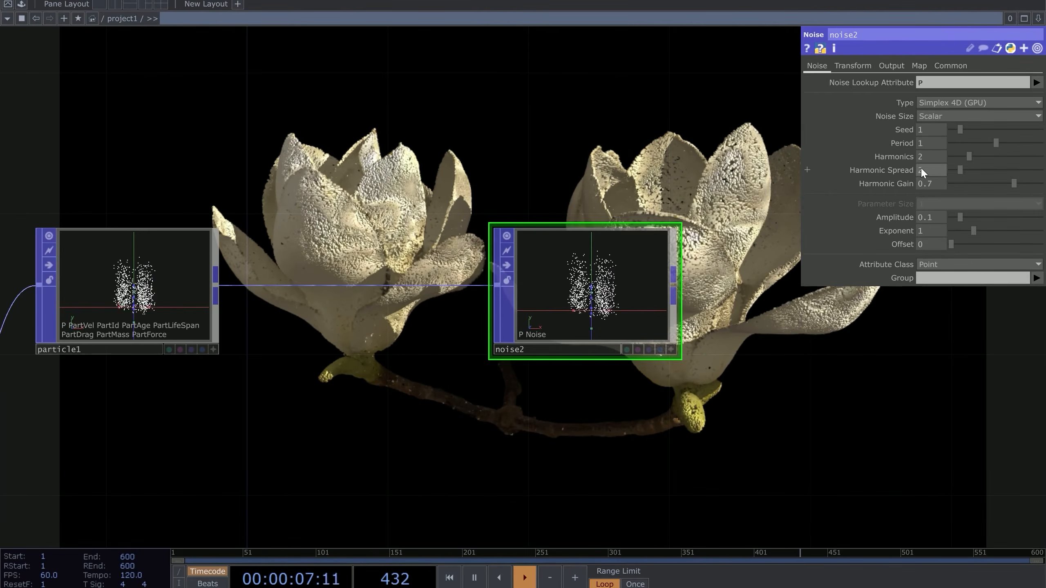
Set noise2's Period to 2, Harmonics to 3 and Amplitude to 0.01
drag(930, 144, 814, 140)
text(2)
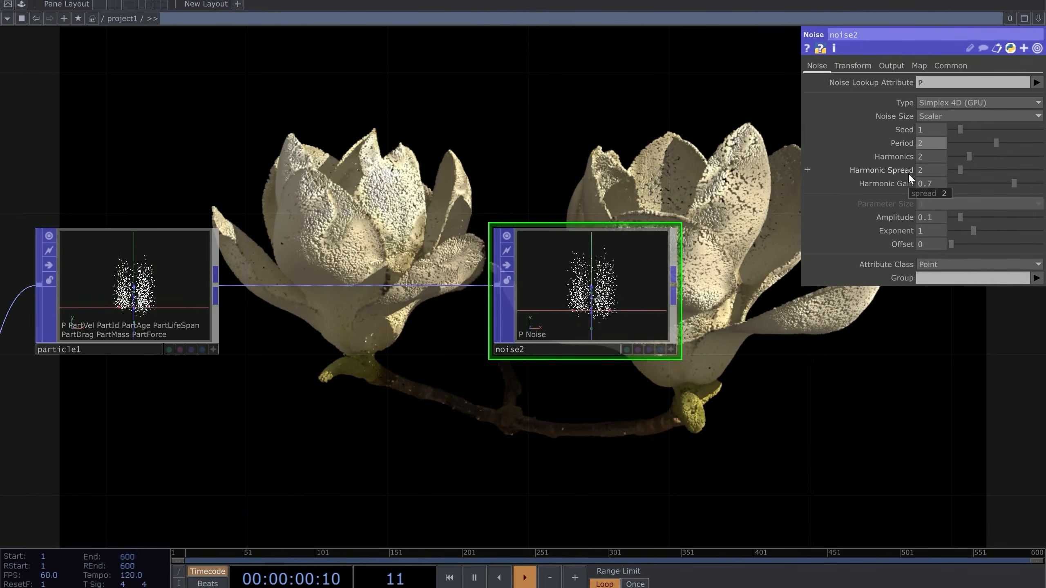
click(922, 158)
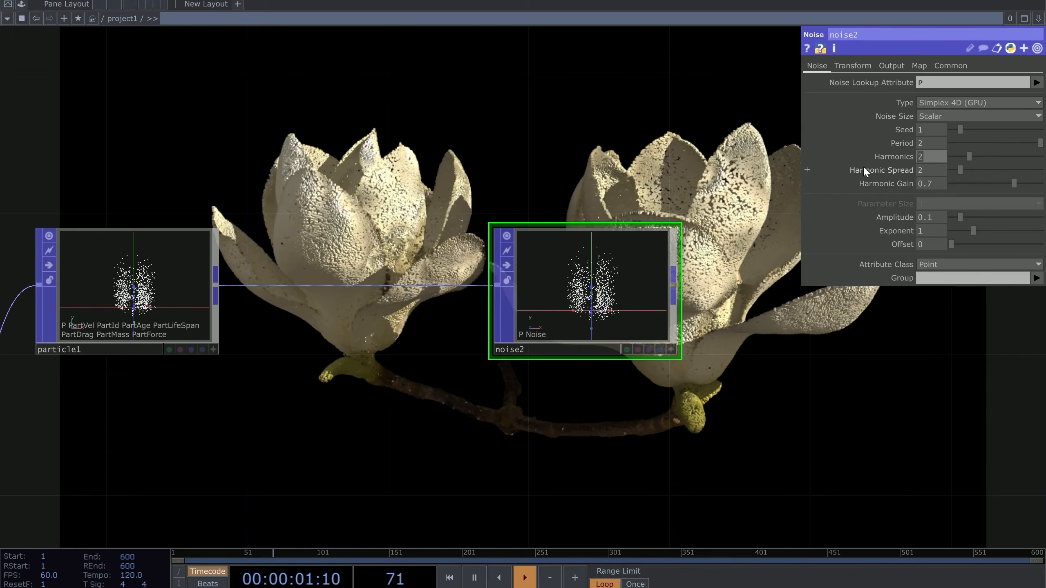
text(3)
key(Return)
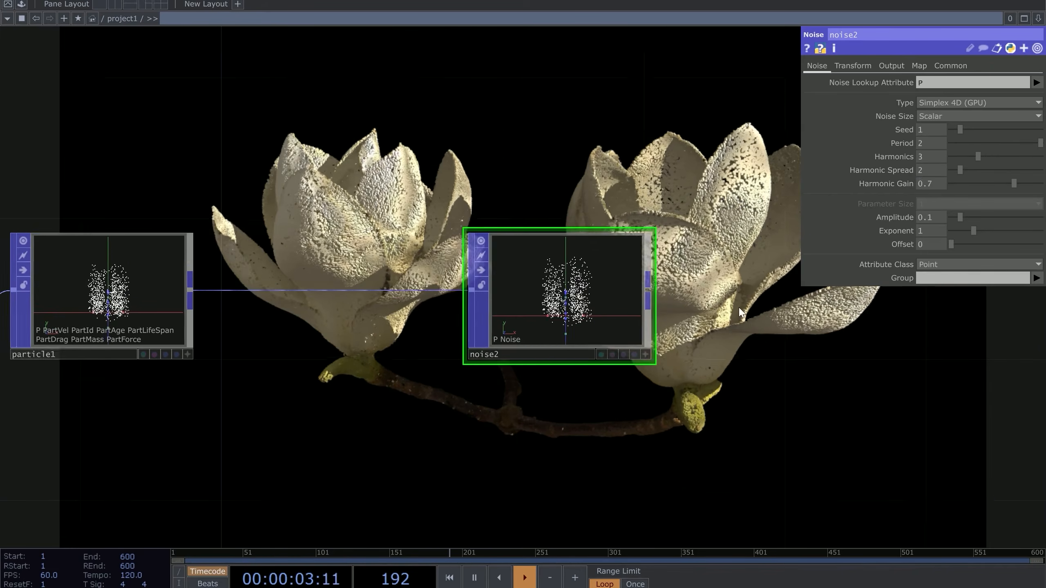
scroll(776, 335, up, 3)
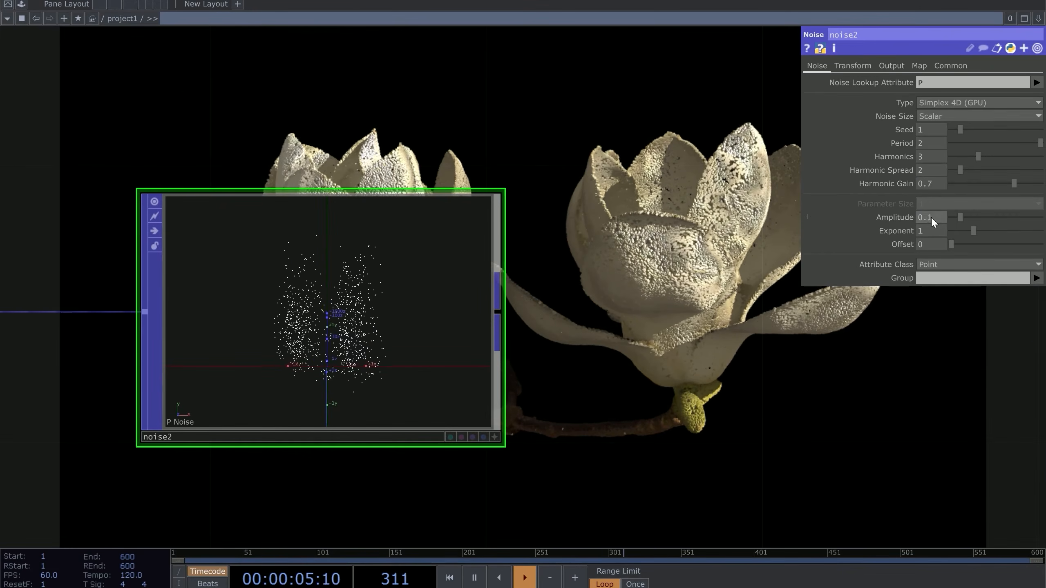
text(0)
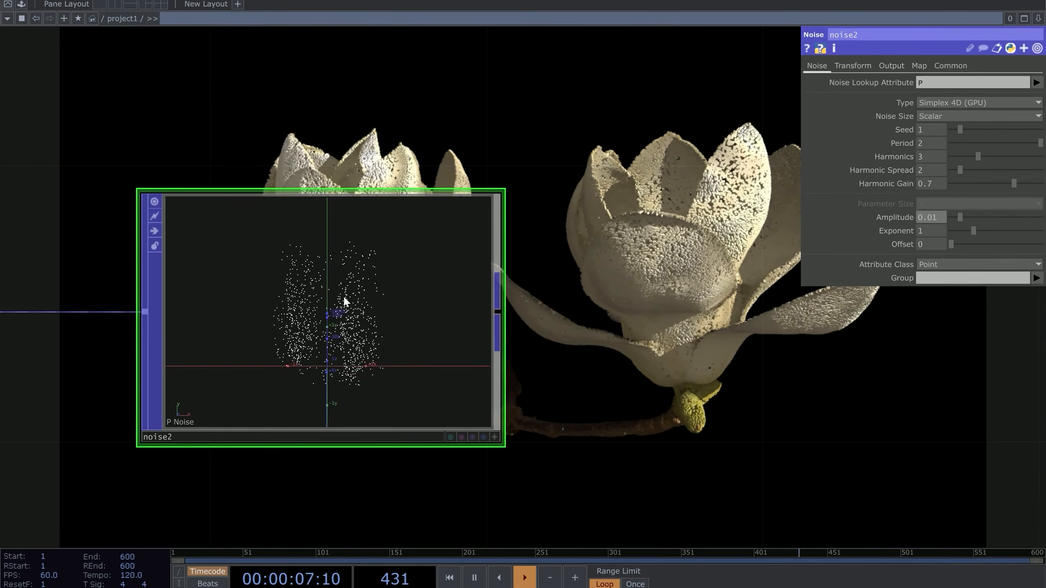
key(Return)
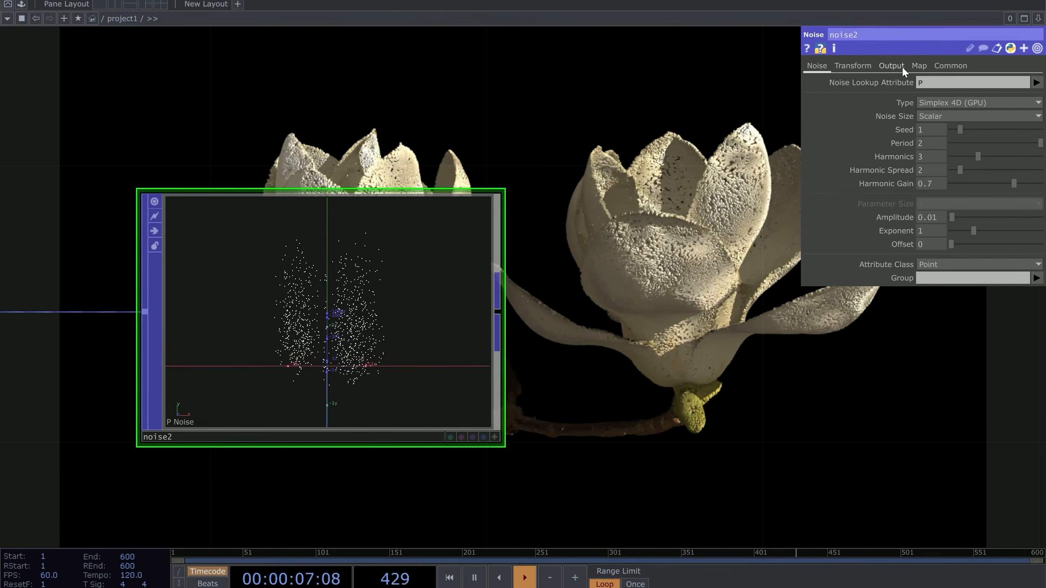
click(901, 65)
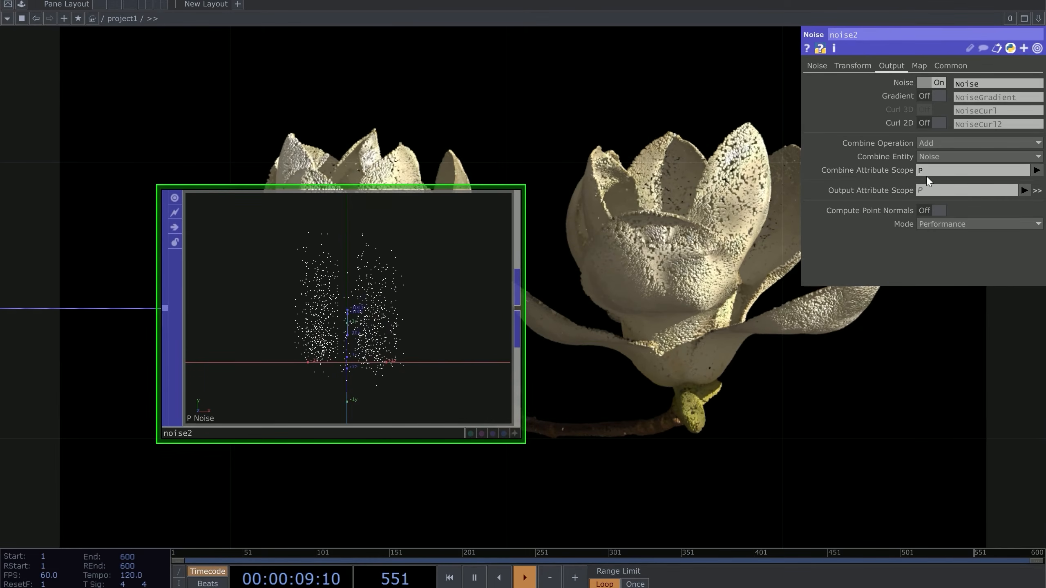
Restrict noise2 to the P.xz components and inspect its point view from several angles
drag(496, 308, 386, 382)
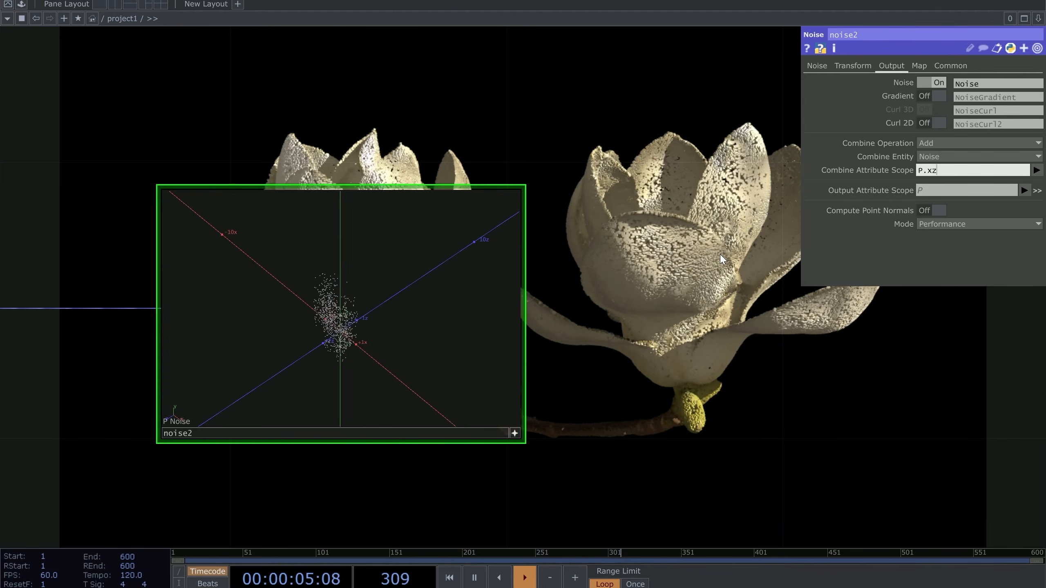
key(Return)
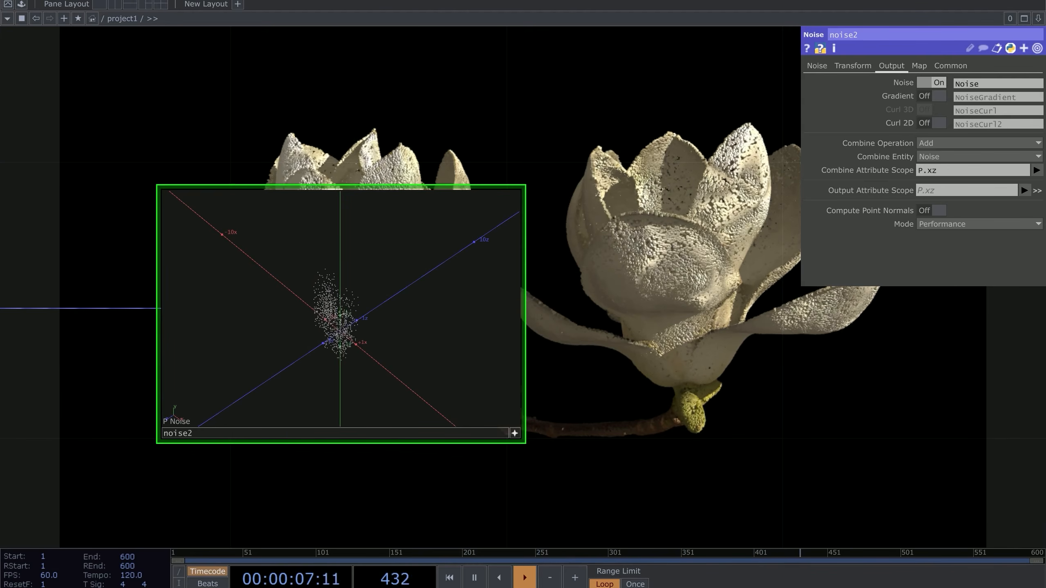
scroll(552, 337, up, 4)
drag(607, 337, 757, 305)
drag(399, 293, 439, 279)
drag(357, 284, 258, 366)
drag(399, 352, 445, 237)
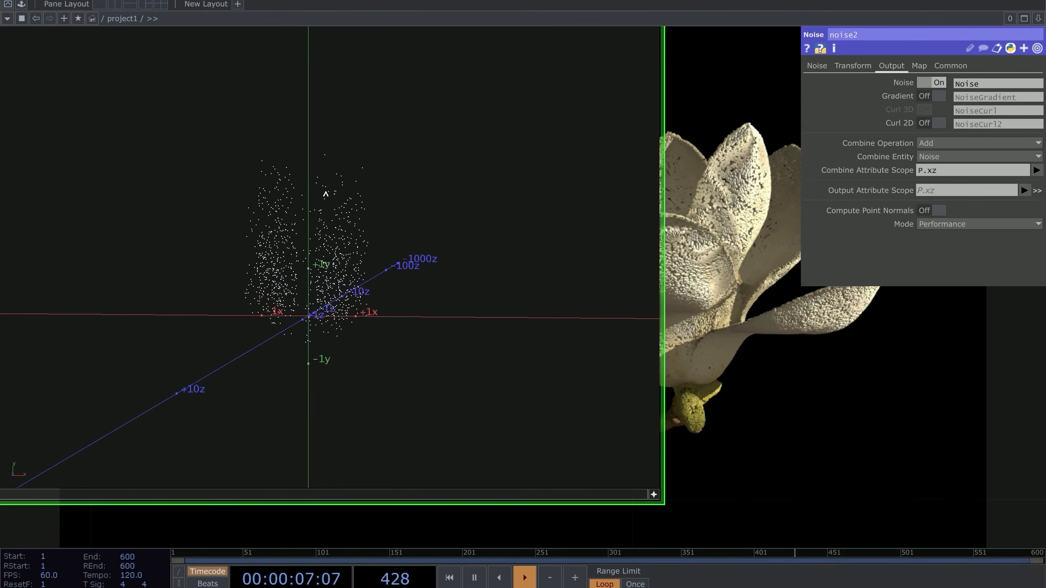
drag(840, 394, 750, 393)
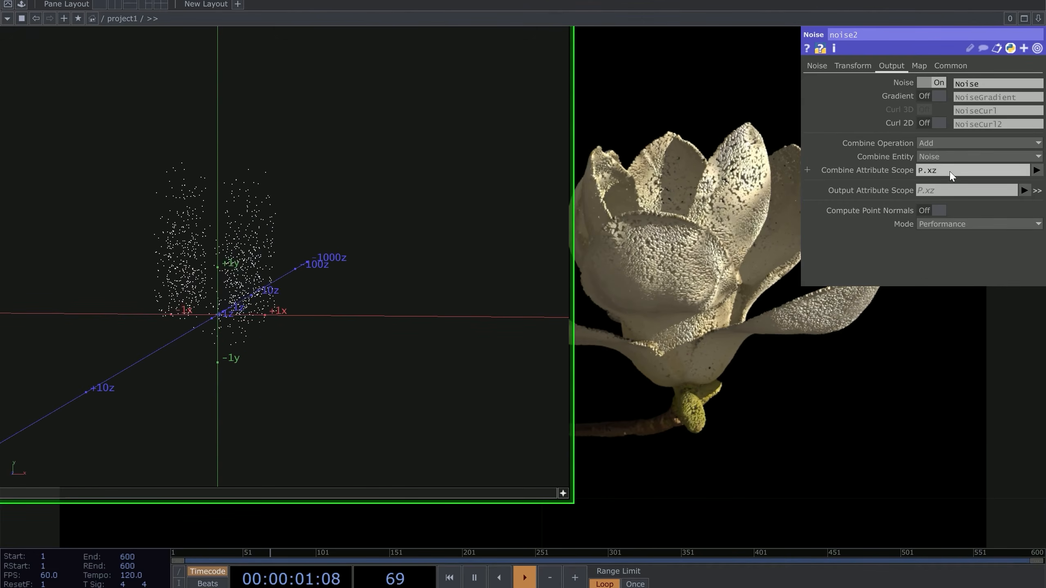
scroll(626, 332, down, 5)
drag(855, 403, 549, 358)
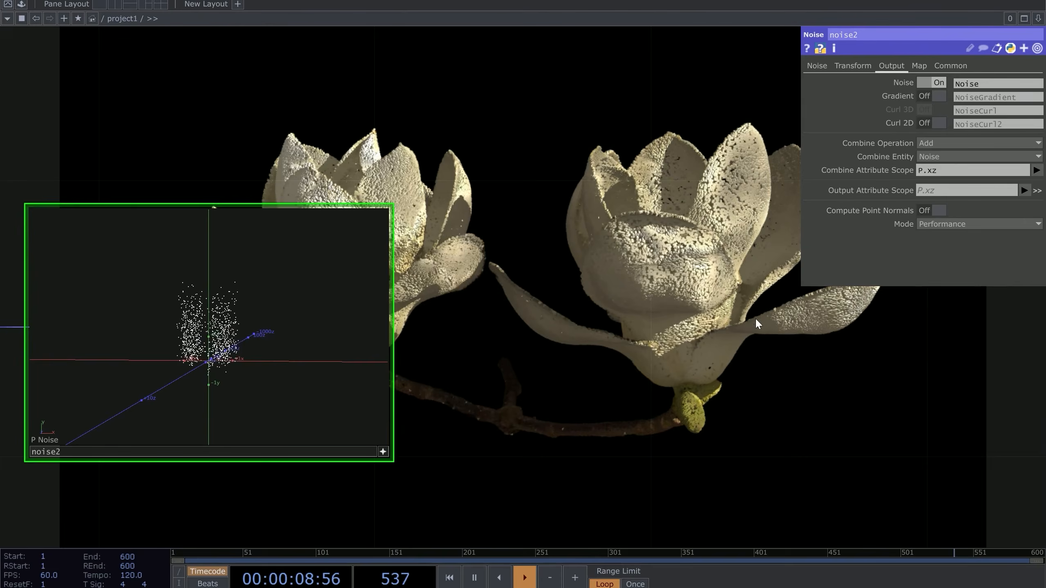
drag(755, 317, 863, 181)
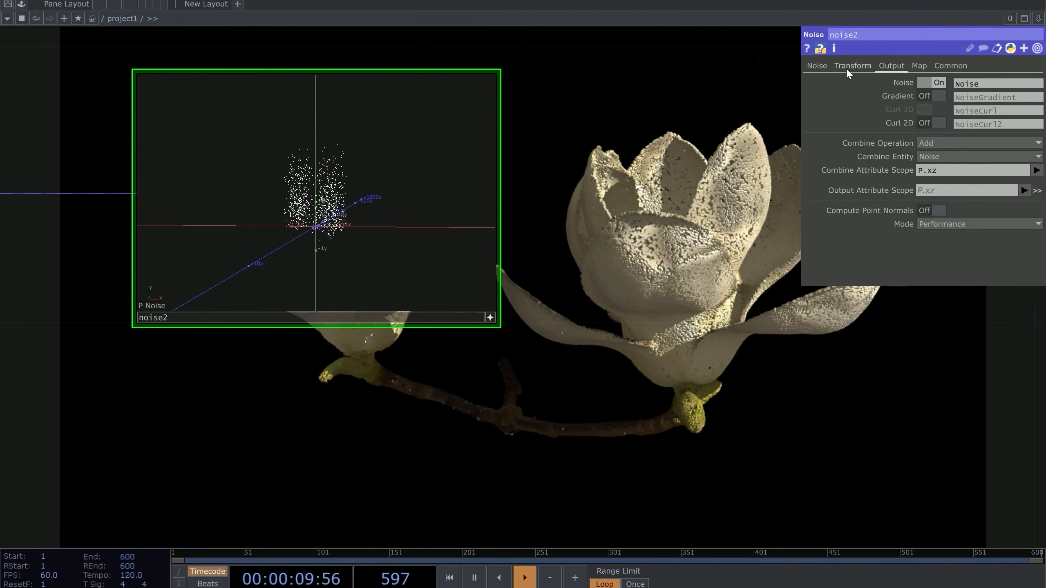
Find noise1 and copy its Translate 4D expression absTime.seconds/10 from the Transform page
click(869, 65)
scroll(647, 285, down, 8)
drag(492, 432, 487, 392)
scroll(576, 414, down, 5)
drag(629, 439, 312, 418)
scroll(404, 305, down, 2)
scroll(339, 293, up, 6)
click(659, 447)
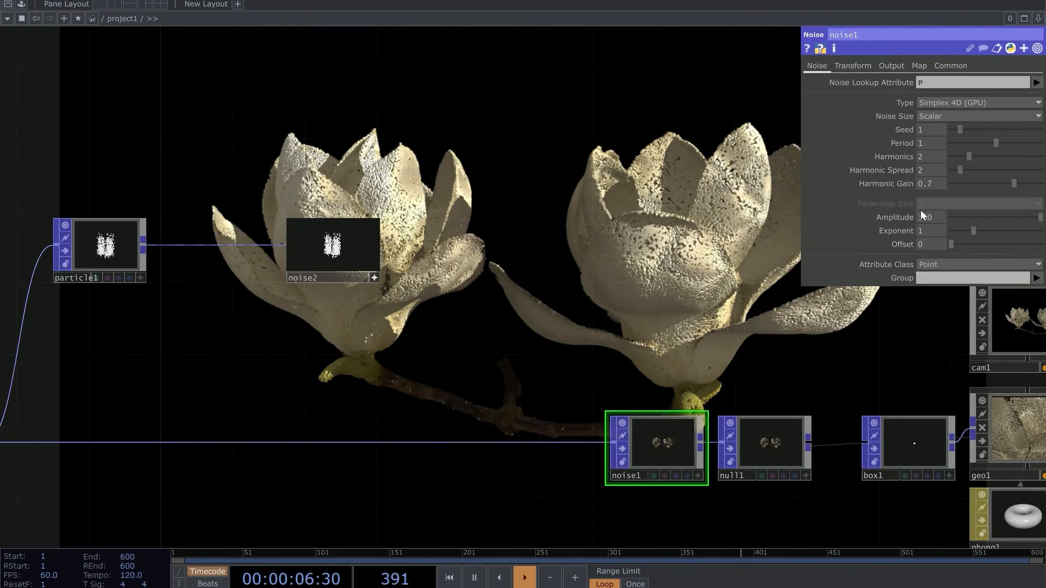
click(857, 65)
click(935, 164)
key(ctrl+c)
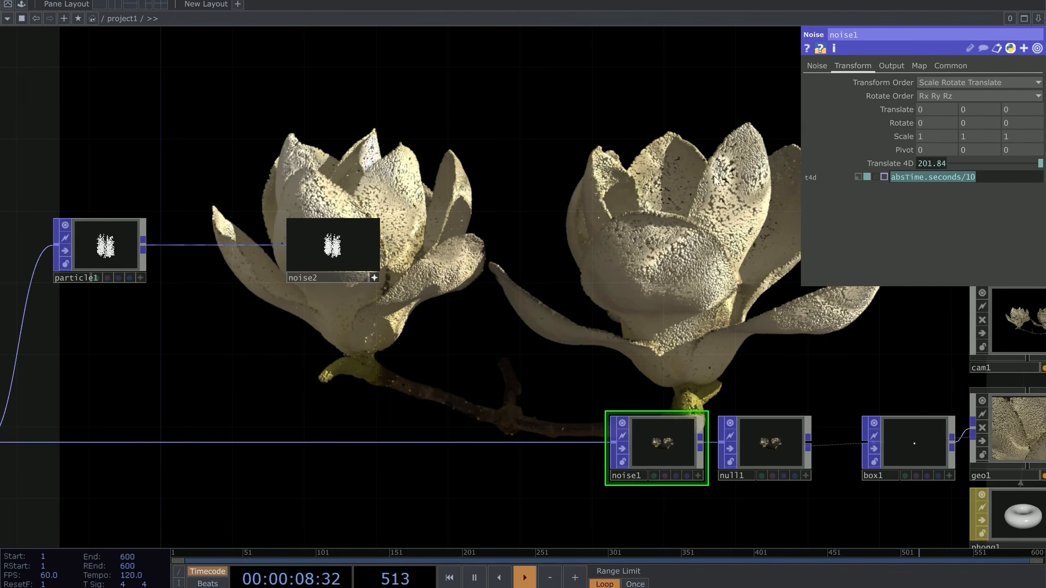
Paste the absTime.seconds/10 expression into noise2's Translate Z
click(332, 247)
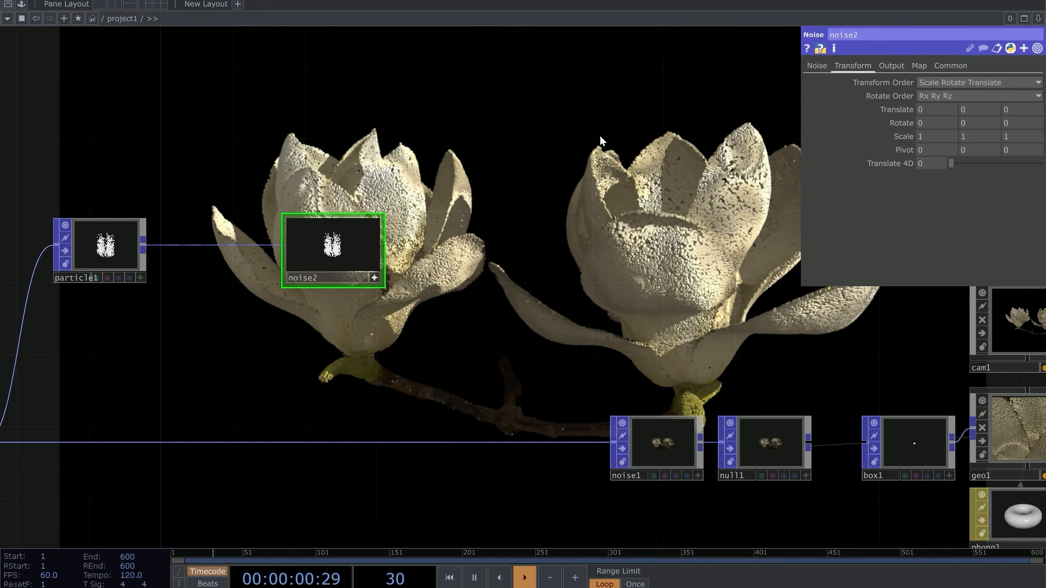
click(1019, 110)
key(ctrl+v)
key(Return)
Move noise2 above particle1 in the network
scroll(405, 238, up, 4)
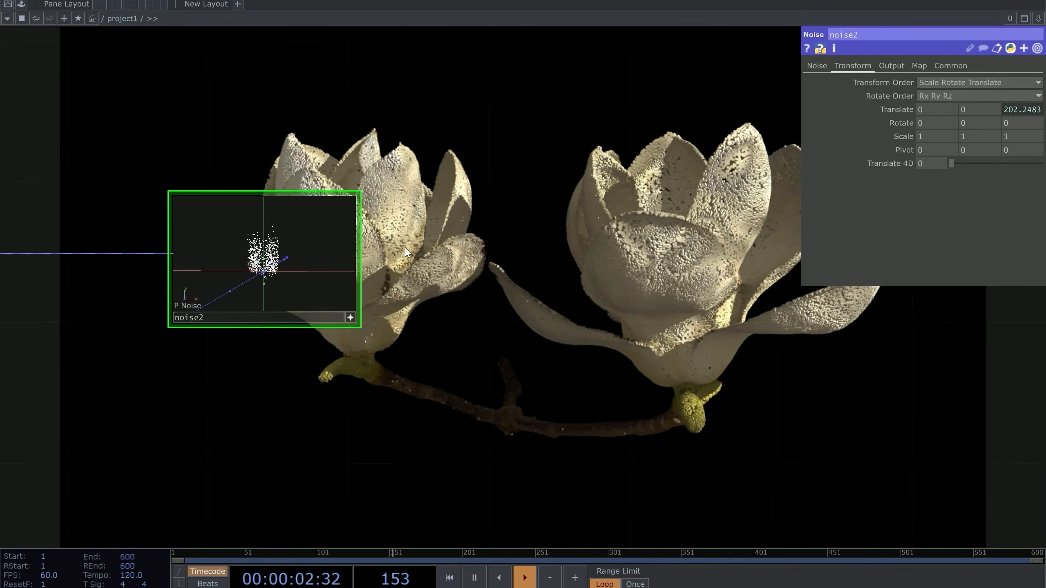
scroll(404, 256, up, 3)
scroll(518, 272, down, 5)
drag(454, 290, 429, 116)
drag(449, 164, 471, 304)
click(474, 297)
drag(389, 374, 477, 305)
Add null3 after noise2 and drop it onto particle1 as its Target Particles Update POP
right_click(568, 182)
text(nu)
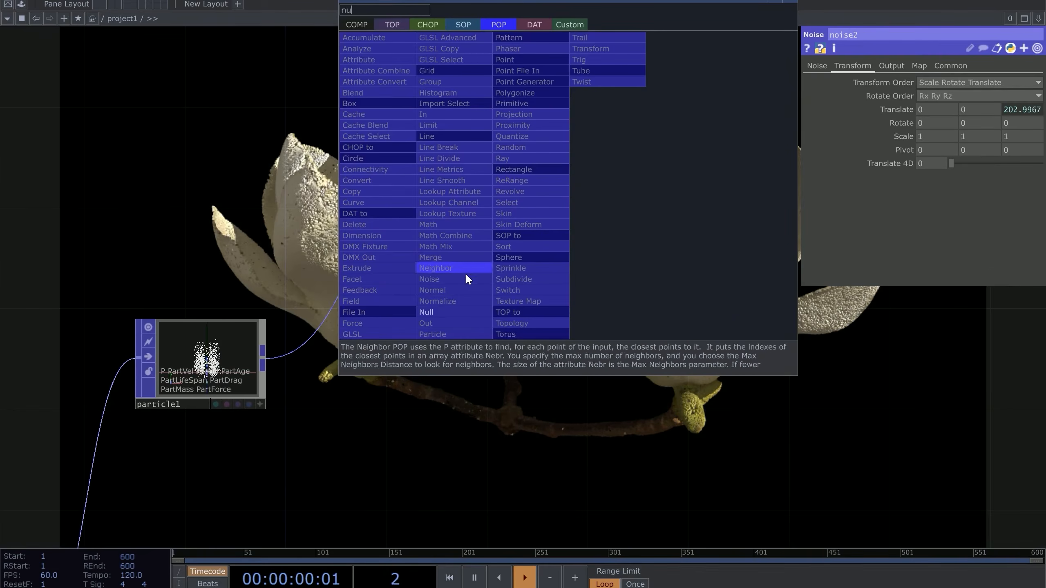
click(458, 313)
click(831, 357)
drag(820, 373, 208, 373)
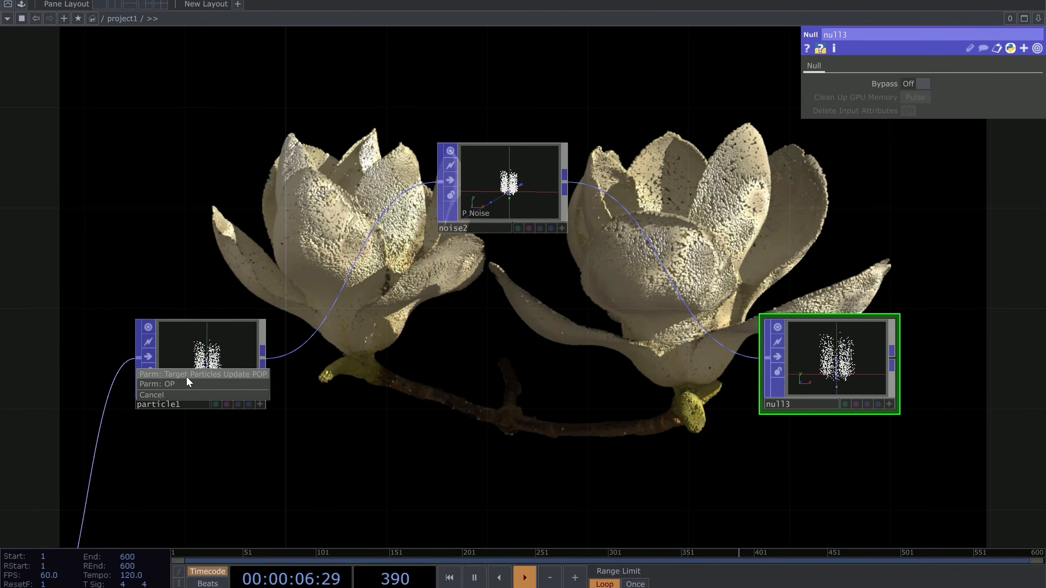
click(208, 374)
Review particle1's parameters and confirm null3 as its particle update target
click(229, 360)
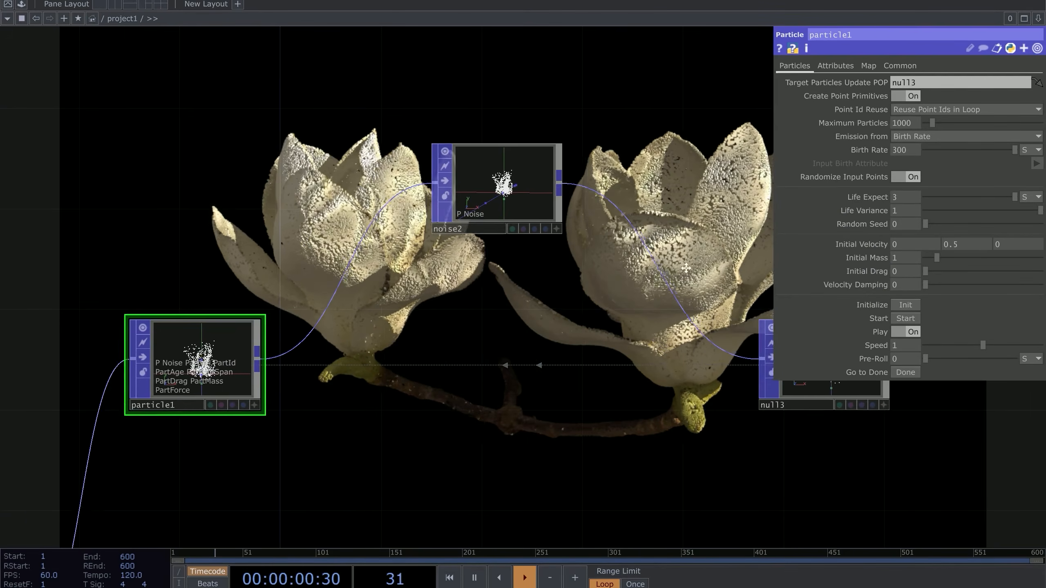
scroll(194, 356, up, 10)
scroll(292, 288, down, 3)
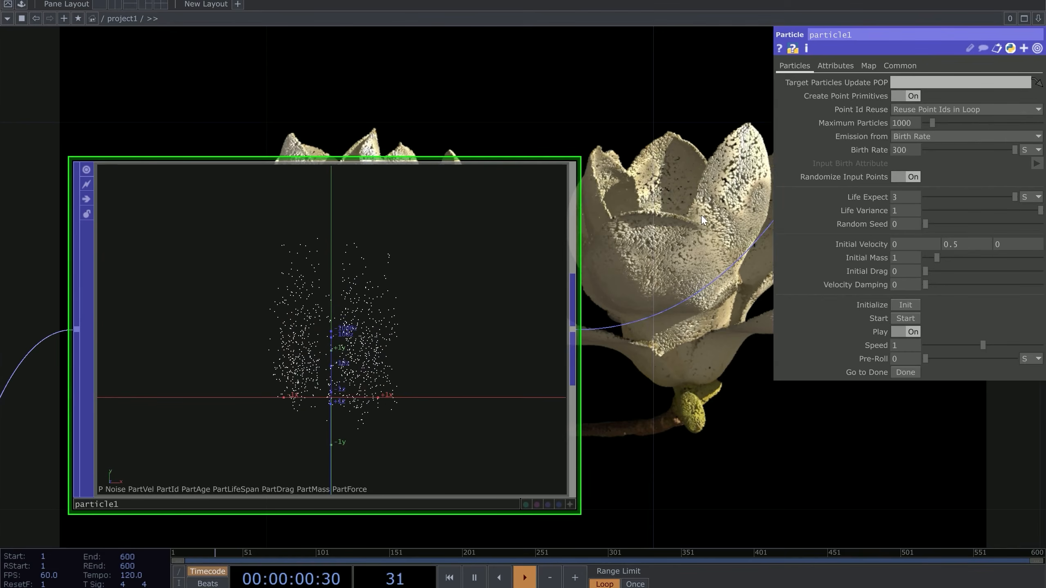
key(ctrl+z)
Recentre the view on the particle1, noise2 and null3 chain
drag(654, 353, 451, 320)
scroll(451, 321, down, 3)
scroll(451, 320, down, 1)
drag(590, 292, 451, 329)
scroll(453, 332, down, 4)
drag(516, 275, 324, 366)
scroll(424, 289, up, 3)
drag(307, 327, 464, 261)
drag(577, 377, 539, 368)
scroll(480, 389, down, 1)
scroll(480, 388, down, 2)
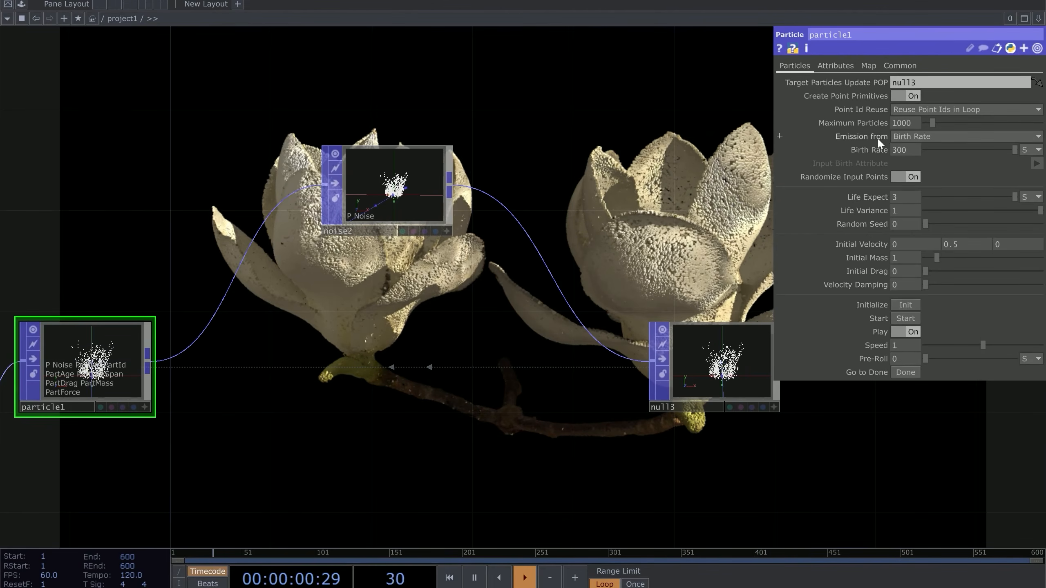
scroll(163, 350, up, 5)
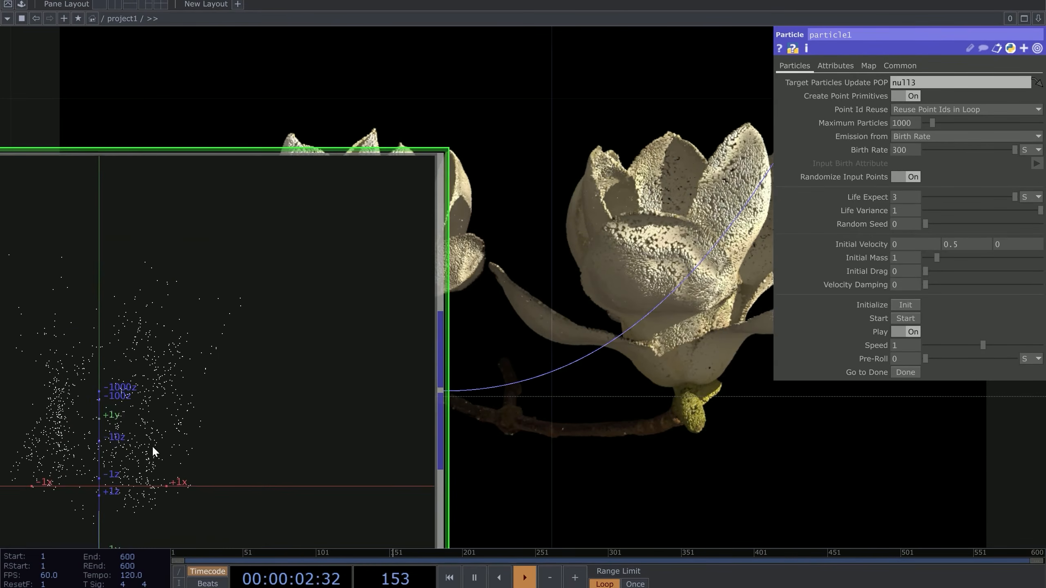
scroll(174, 415, down, 5)
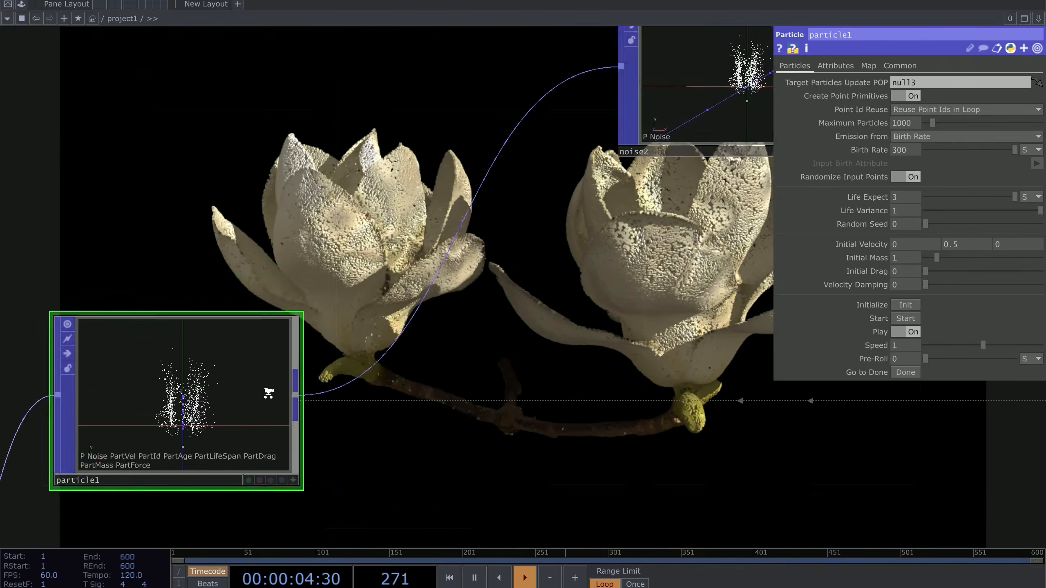
scroll(567, 174, up, 4)
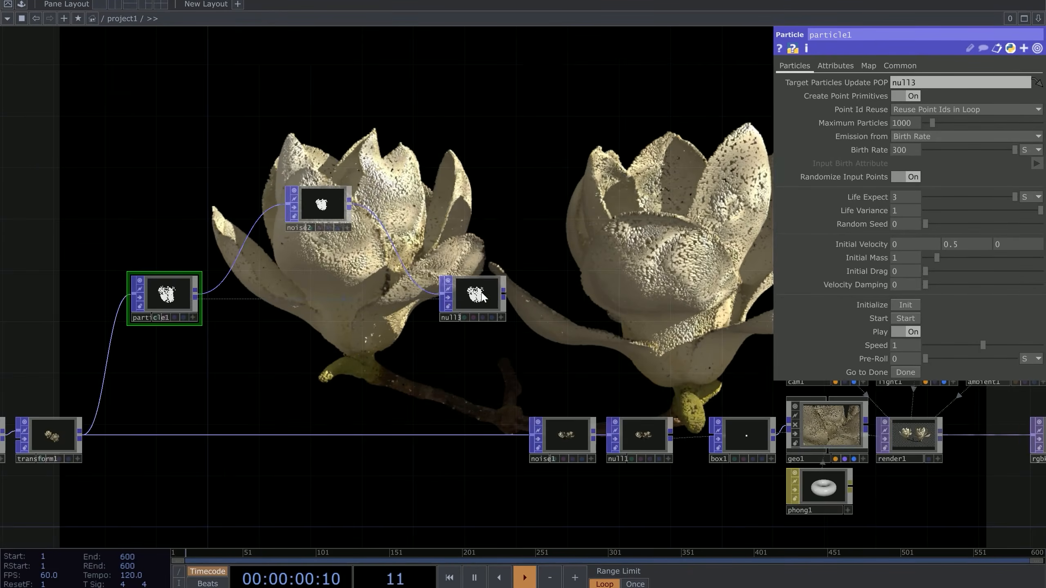
scroll(497, 308, up, 2)
right_click(498, 296)
Add trail1, a Trail POP, to the right of null3
text(tr)
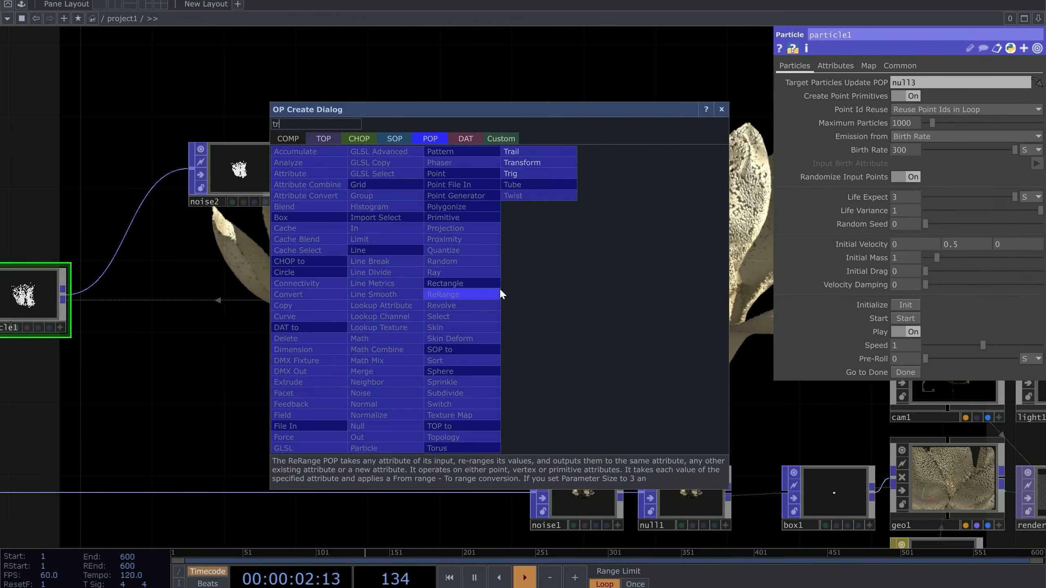
click(523, 151)
click(567, 304)
scroll(664, 288, up, 5)
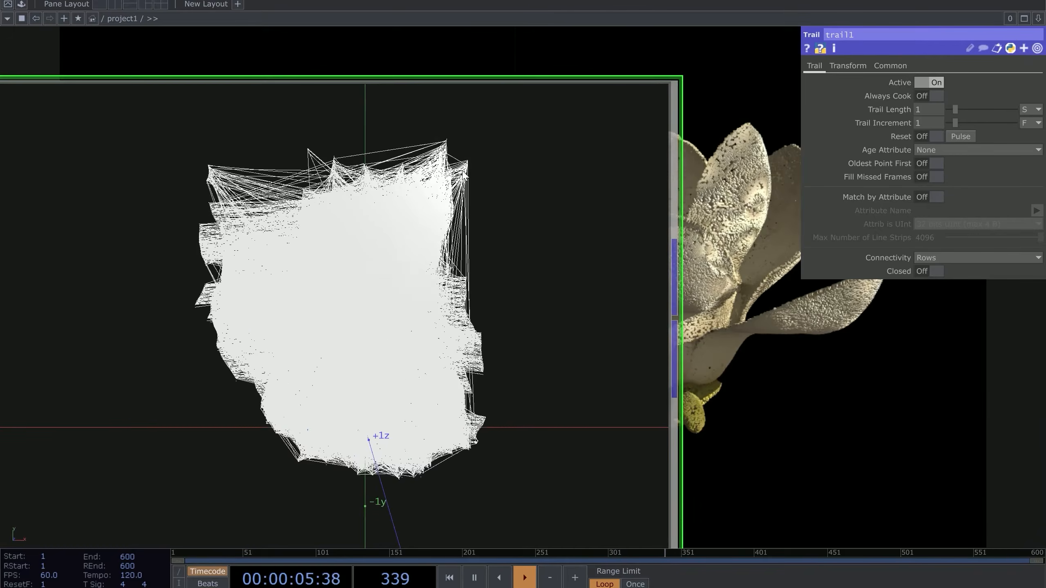
scroll(411, 325, down, 7)
scroll(458, 314, up, 3)
scroll(458, 314, up, 3)
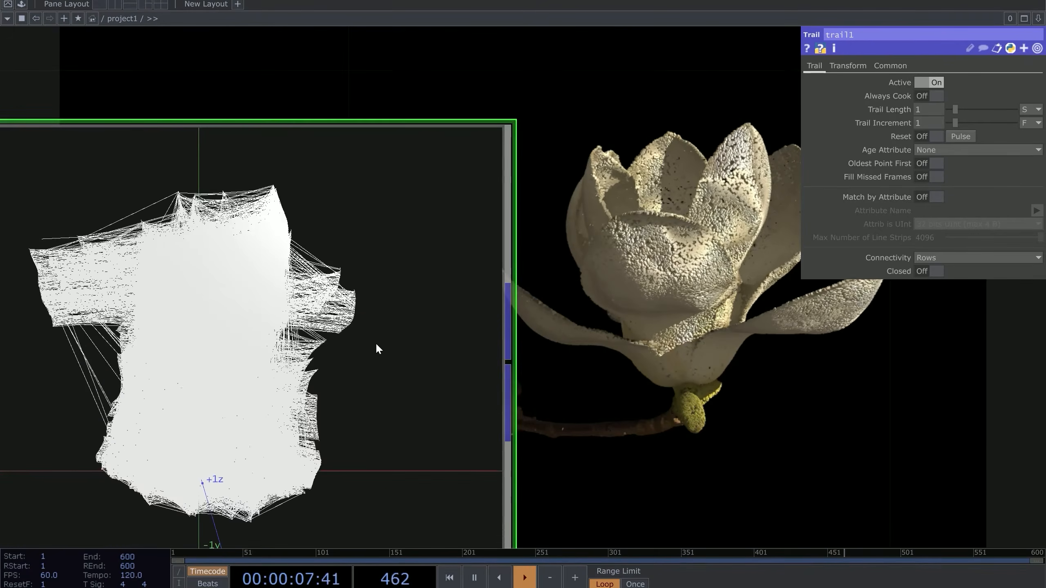
scroll(675, 455, up, 4)
Orbit trail1's preview to inspect the white particle strands
click(721, 482)
drag(370, 263, 422, 211)
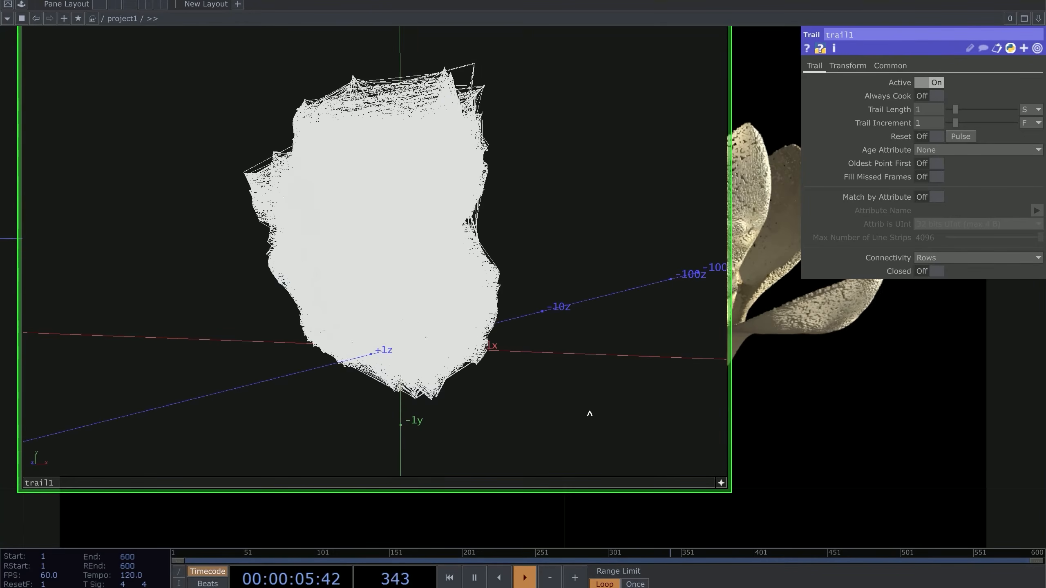
click(720, 486)
scroll(822, 385, down, 3)
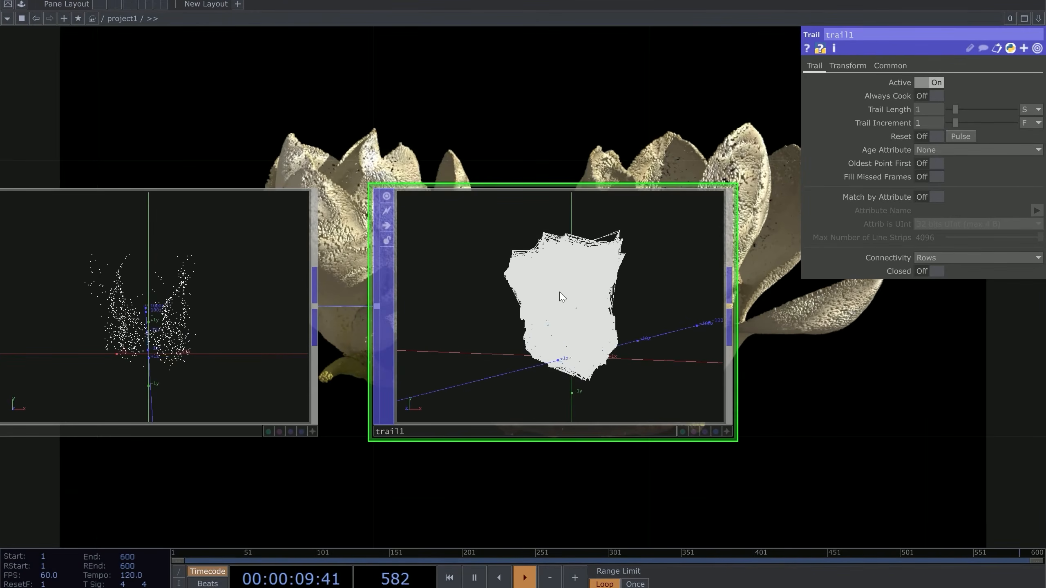
scroll(562, 297, up, 5)
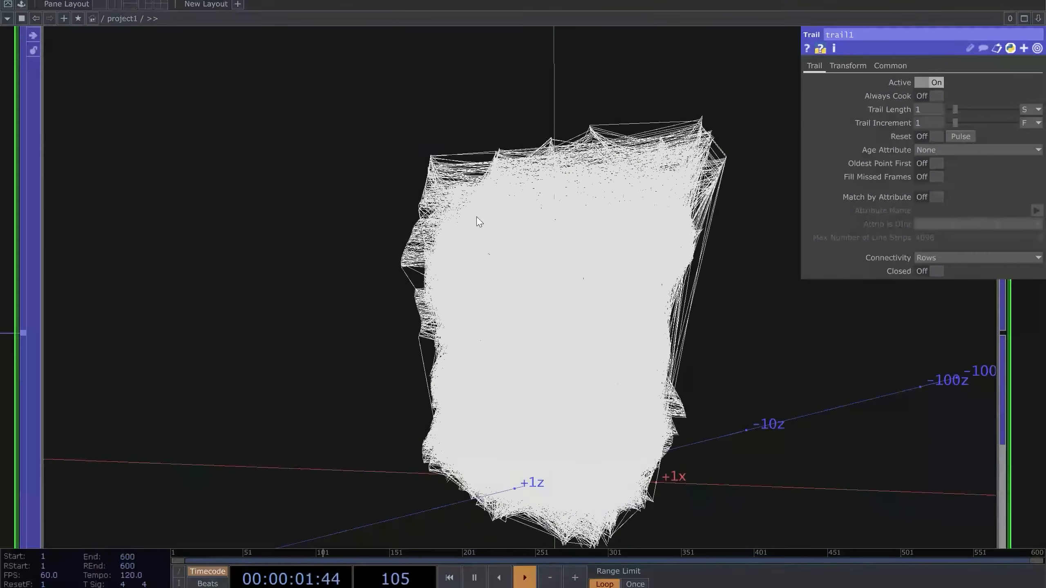
scroll(622, 185, down, 4)
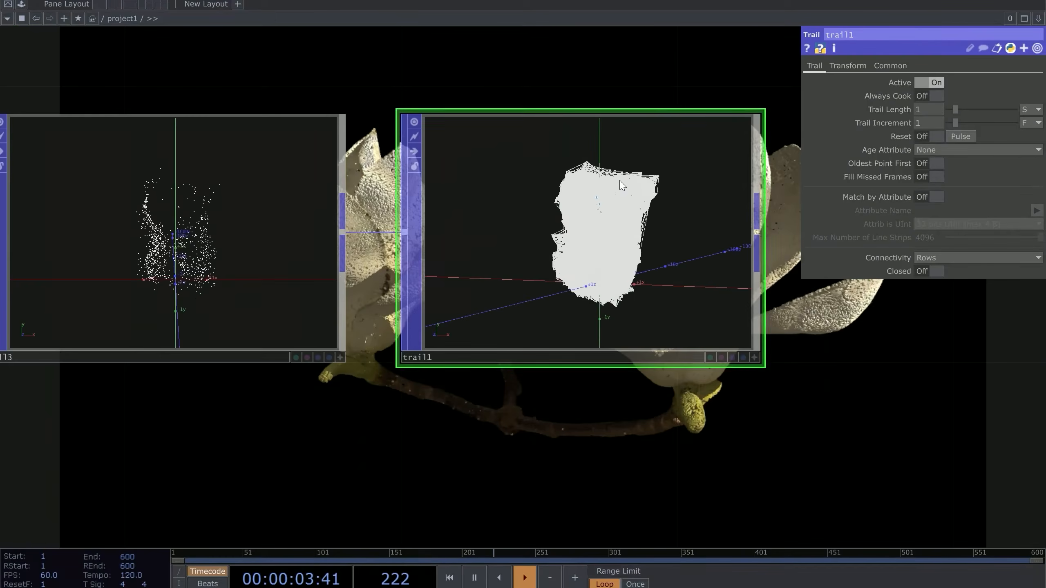
Reframe the network around particle1, null3 and trail1
drag(371, 35, 371, 46)
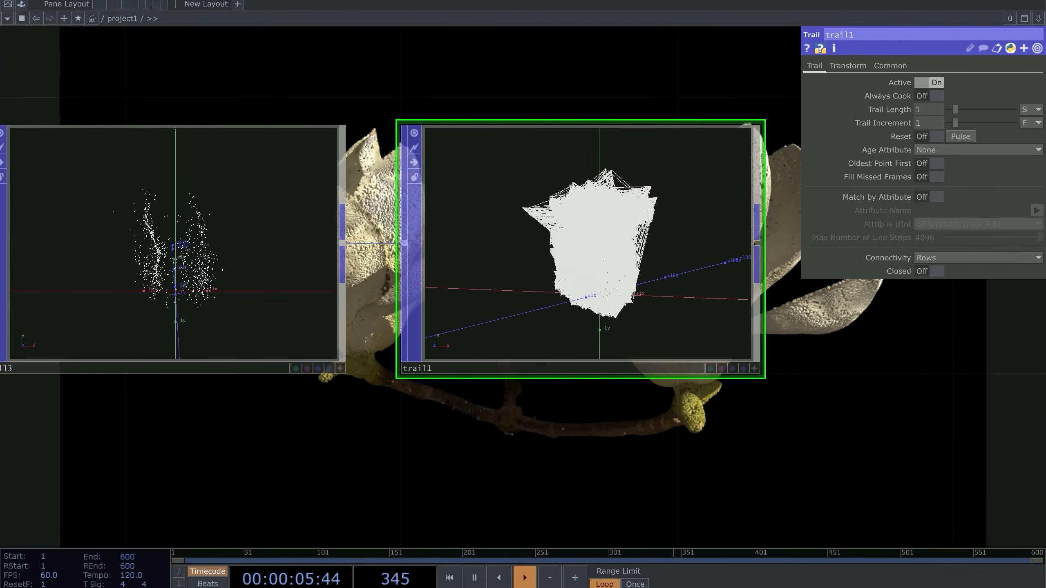
scroll(534, 163, down, 5)
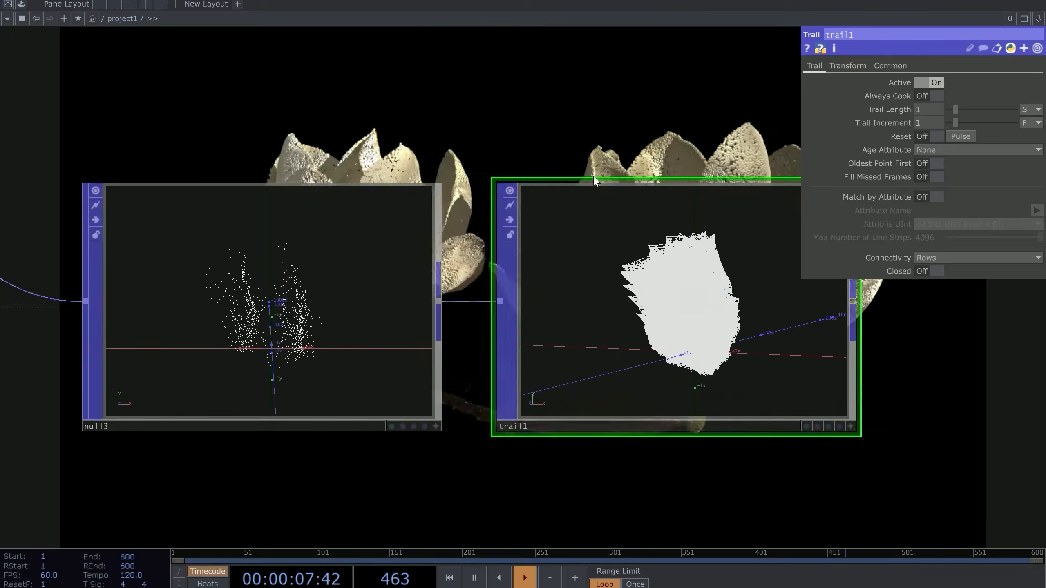
drag(500, 183, 584, 185)
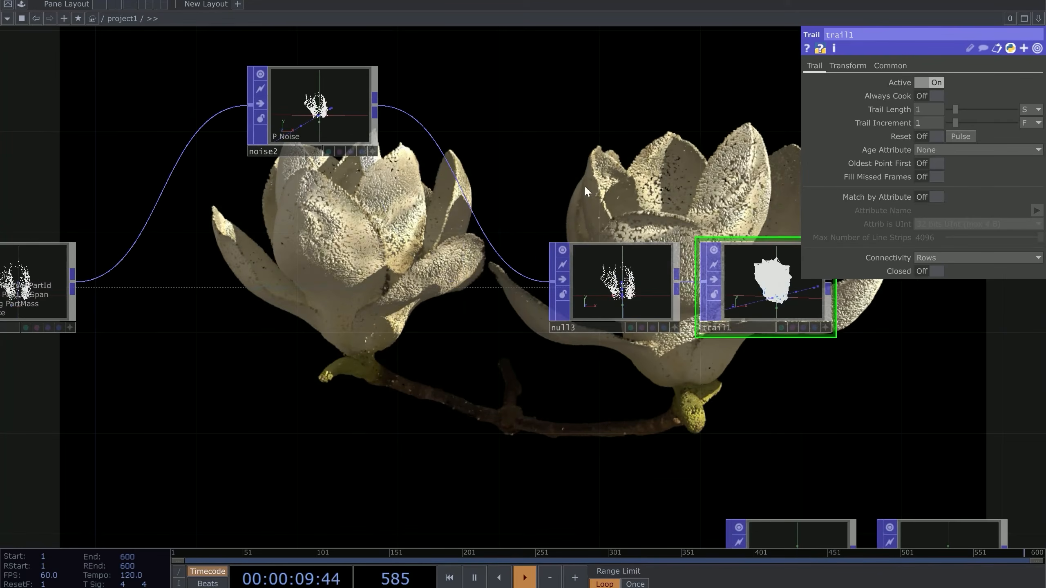
scroll(582, 211, down, 5)
scroll(579, 213, up, 5)
scroll(774, 300, up, 5)
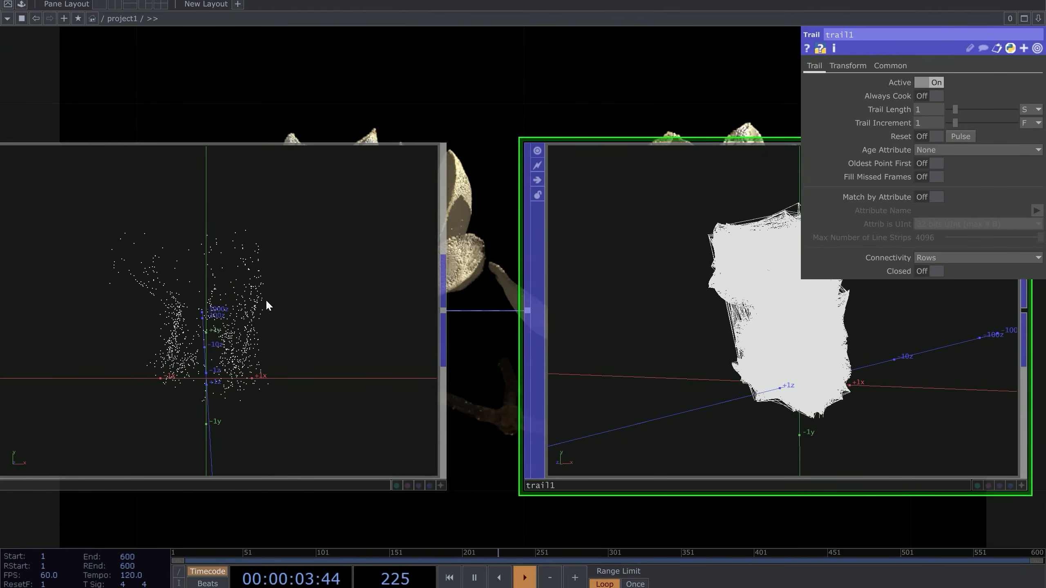
drag(764, 295, 536, 271)
scroll(517, 182, up, 5)
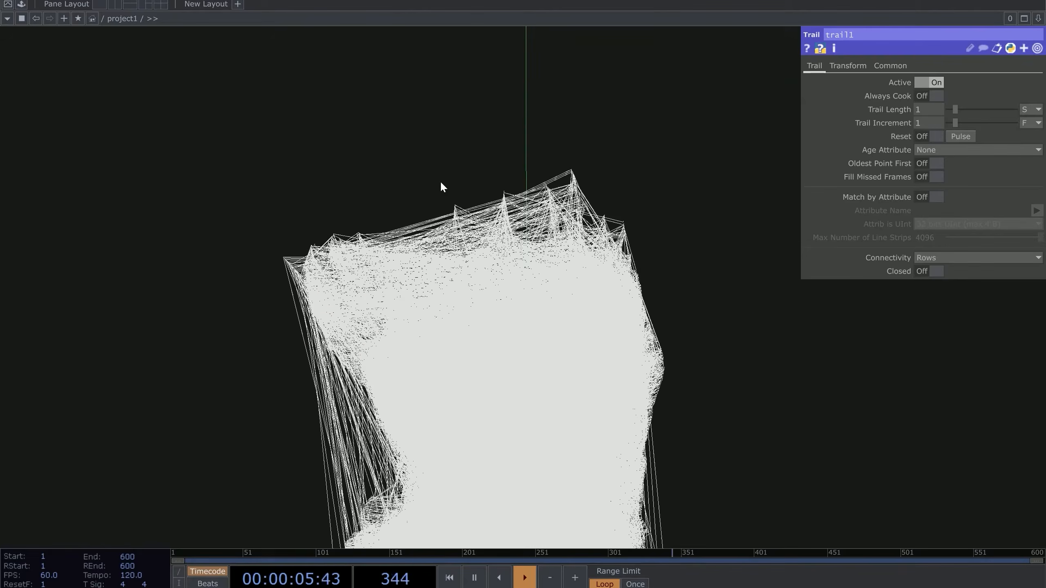
scroll(696, 225, down, 5)
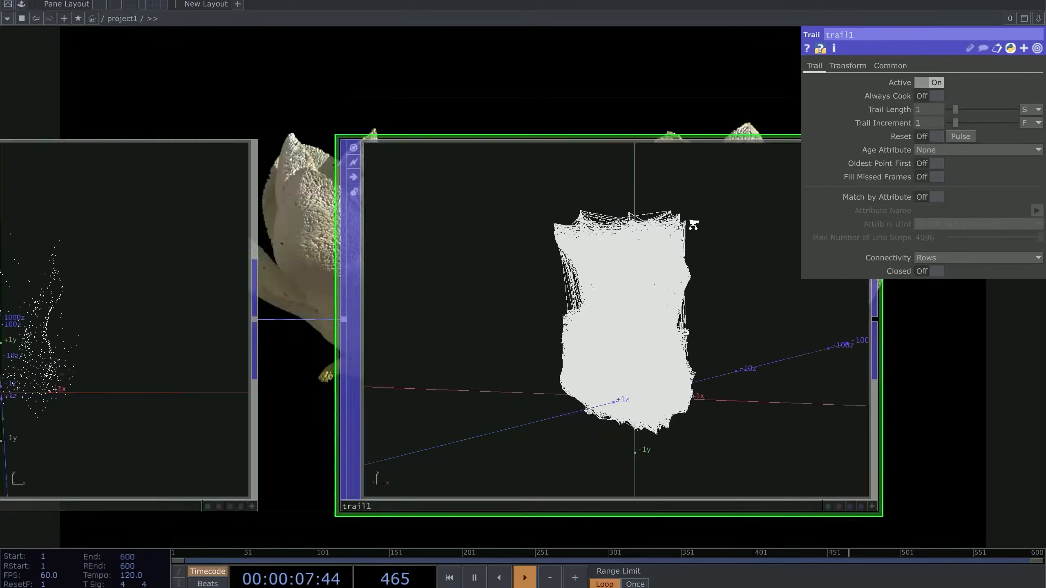
scroll(766, 255, down, 4)
drag(106, 185, 262, 136)
scroll(261, 135, up, 4)
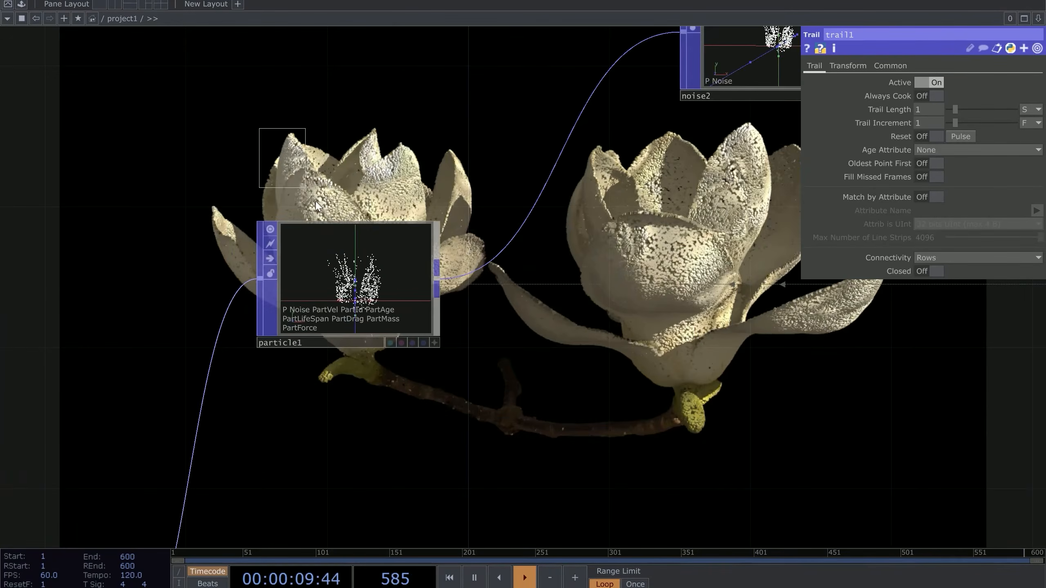
click(363, 277)
drag(499, 374, 155, 402)
scroll(410, 353, down, 2)
drag(323, 342, 0, 325)
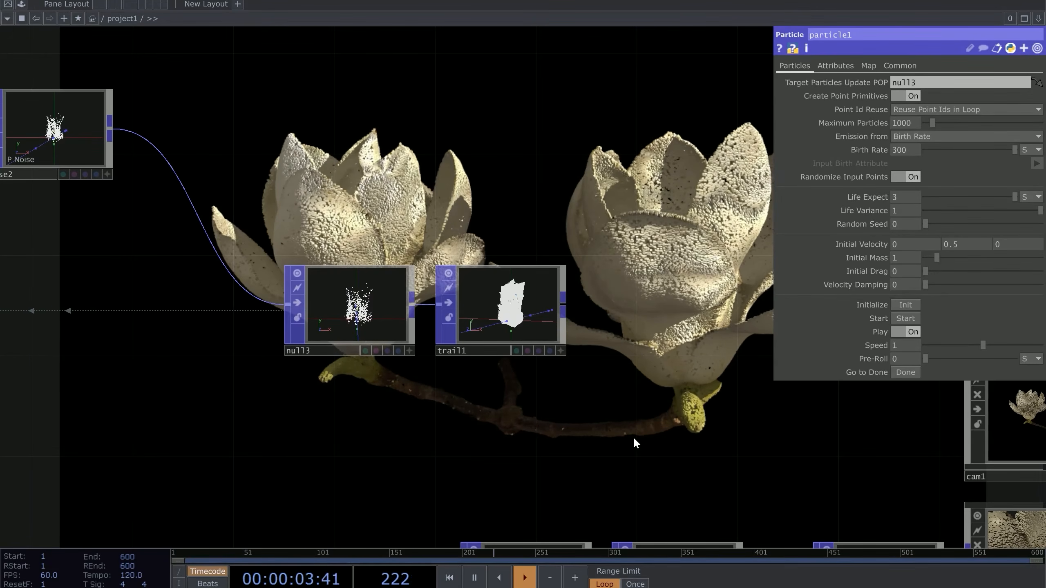
Set particle1's Point Id Reuse to 'Don't Reuse Point Ids' and select trail1
scroll(535, 286, up, 5)
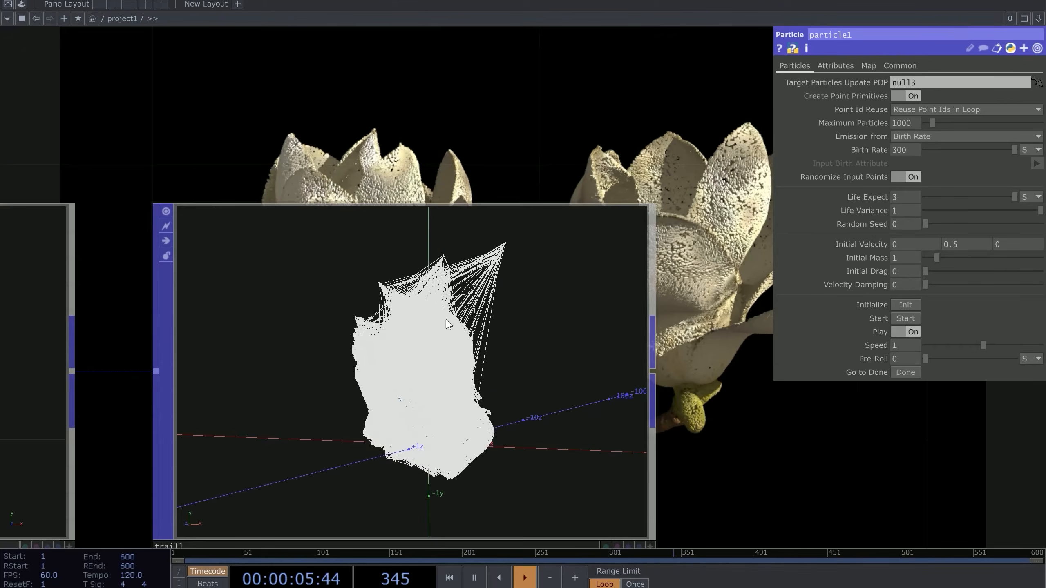
scroll(398, 342, down, 3)
scroll(397, 342, up, 2)
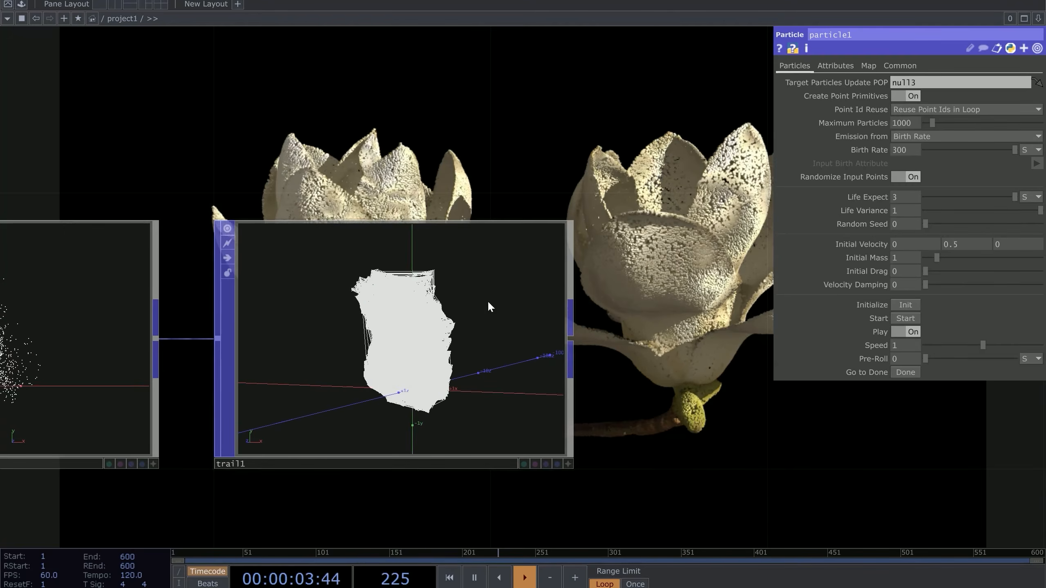
scroll(433, 304, up, 3)
scroll(447, 474, down, 3)
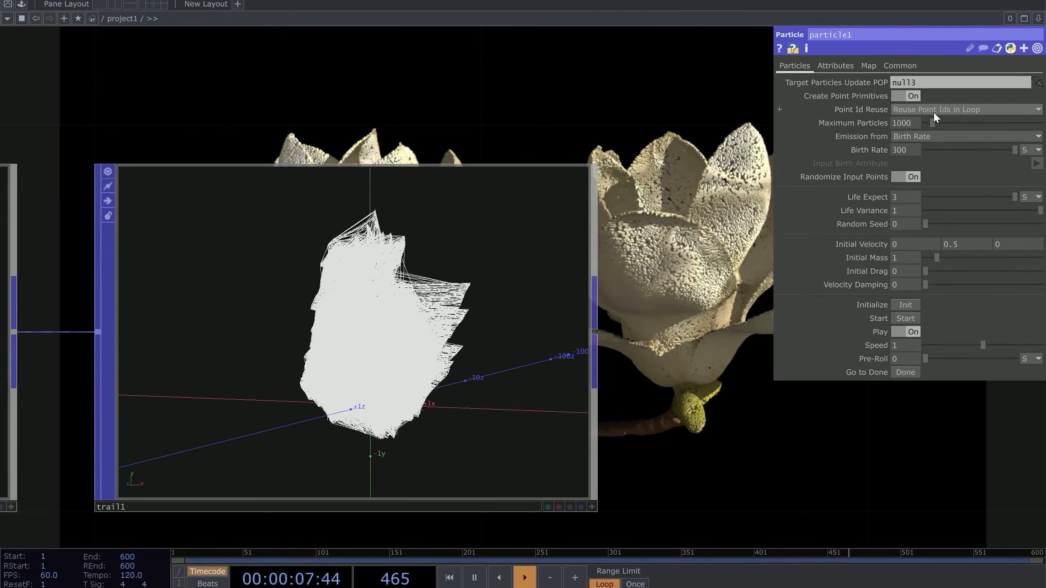
click(933, 110)
click(939, 144)
scroll(358, 359, down, 3)
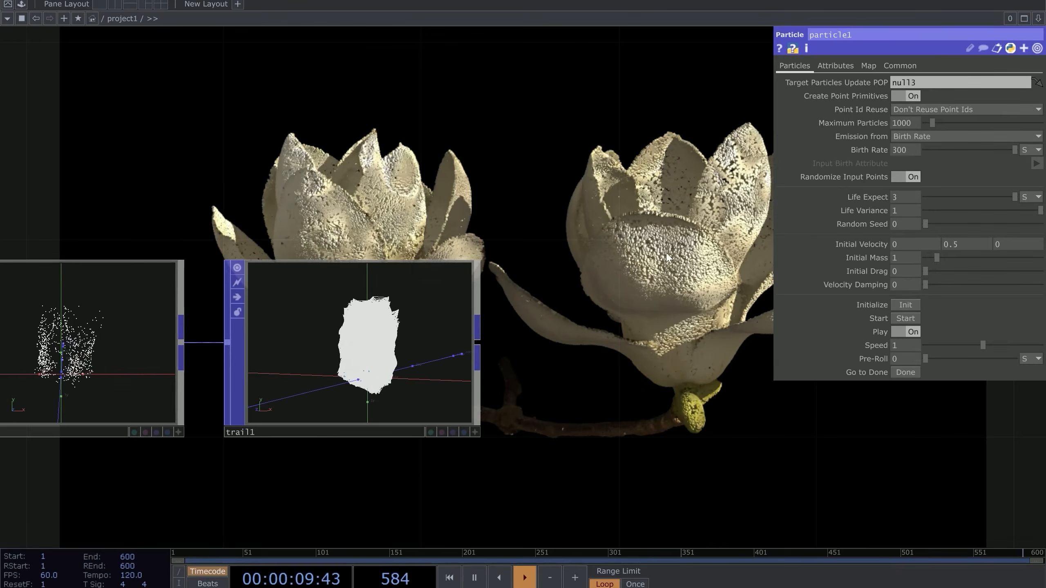
click(418, 326)
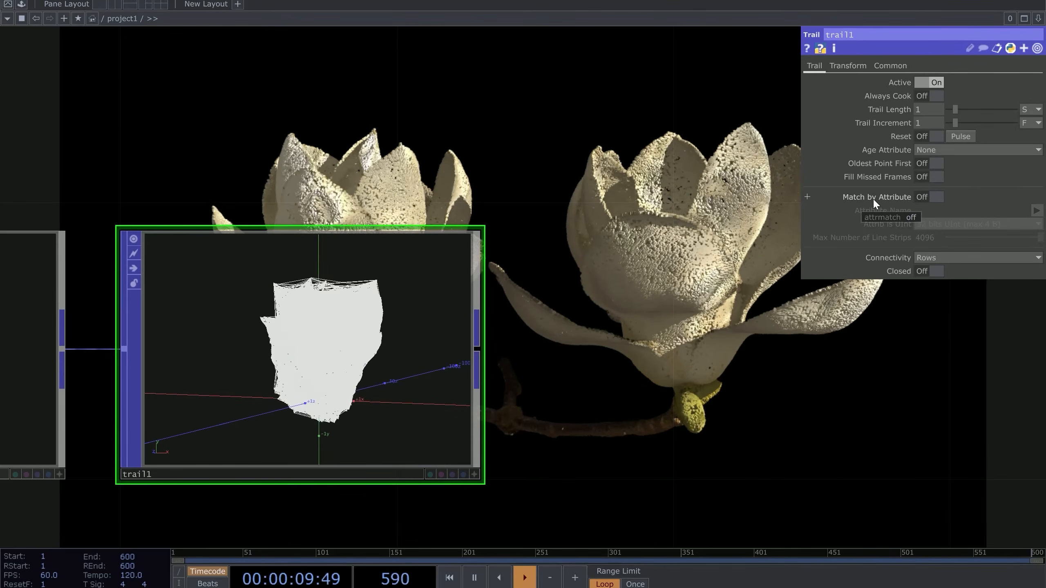
Turn on Match by Attribute in trail1 with PartId as the attribute name
click(935, 197)
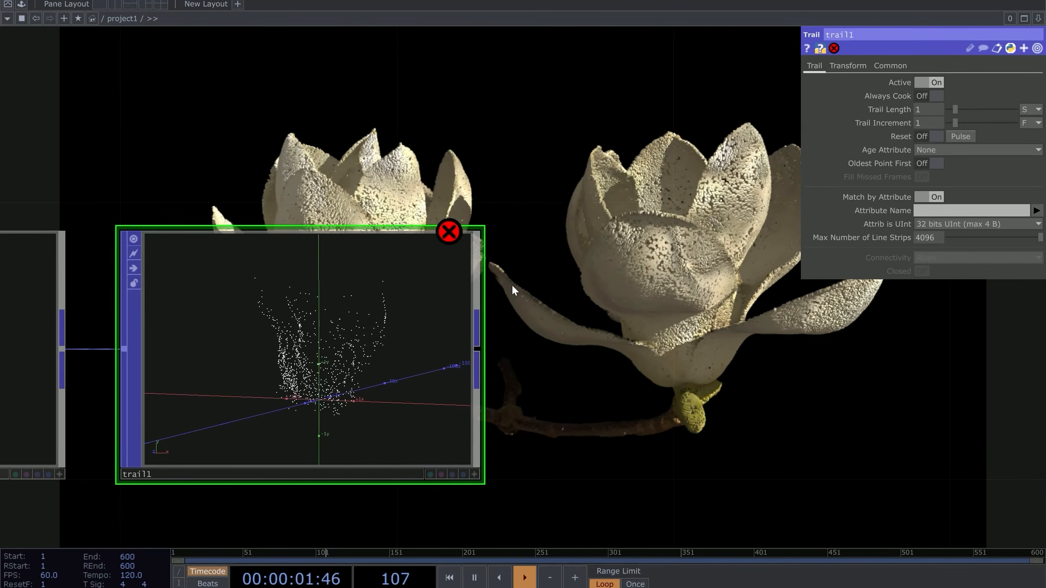
drag(511, 284, 540, 267)
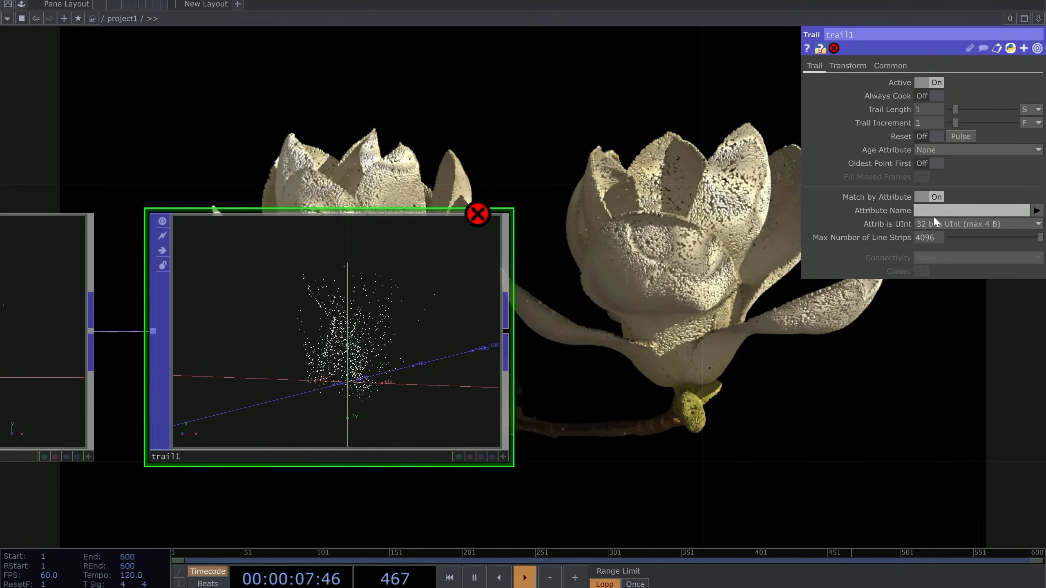
click(1037, 211)
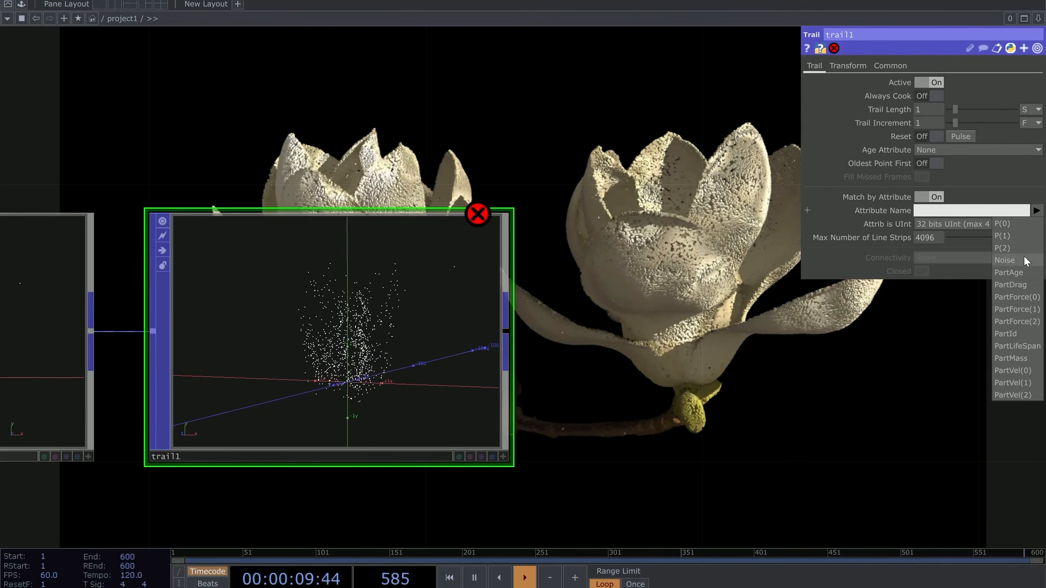
click(1018, 335)
scroll(502, 297, up, 5)
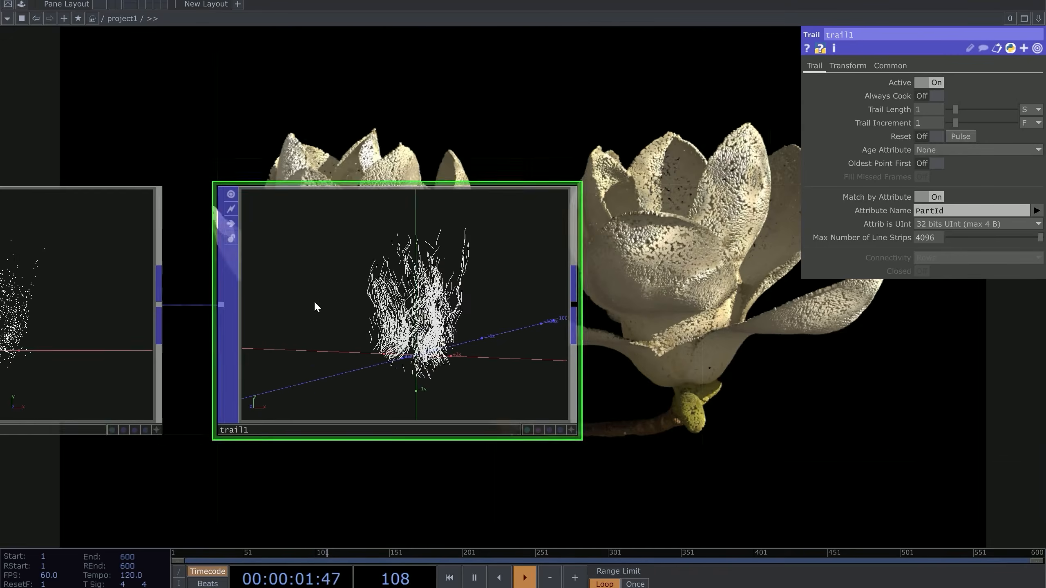
scroll(502, 297, down, 2)
scroll(436, 273, up, 2)
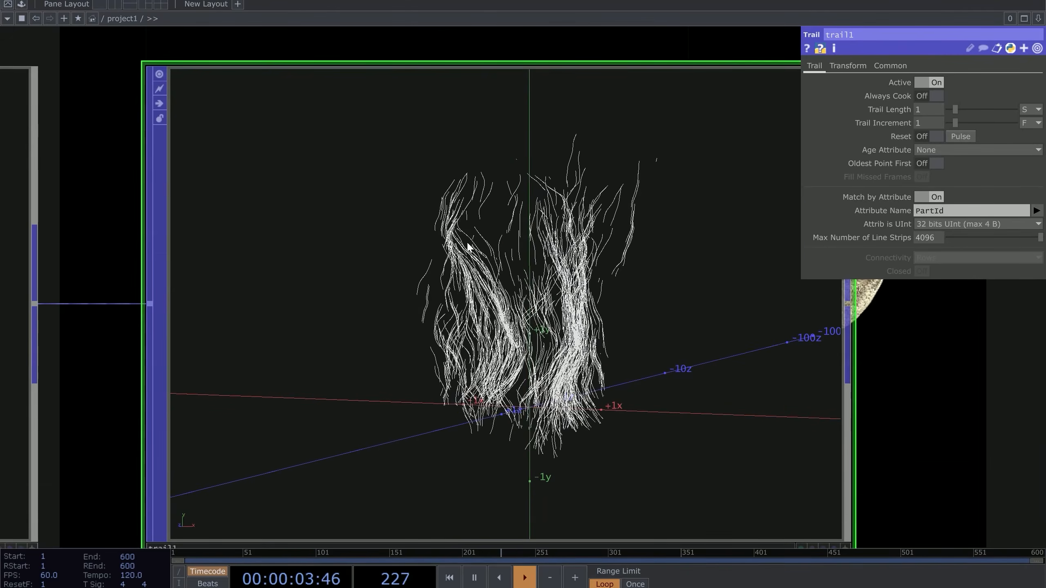
scroll(601, 217, down, 3)
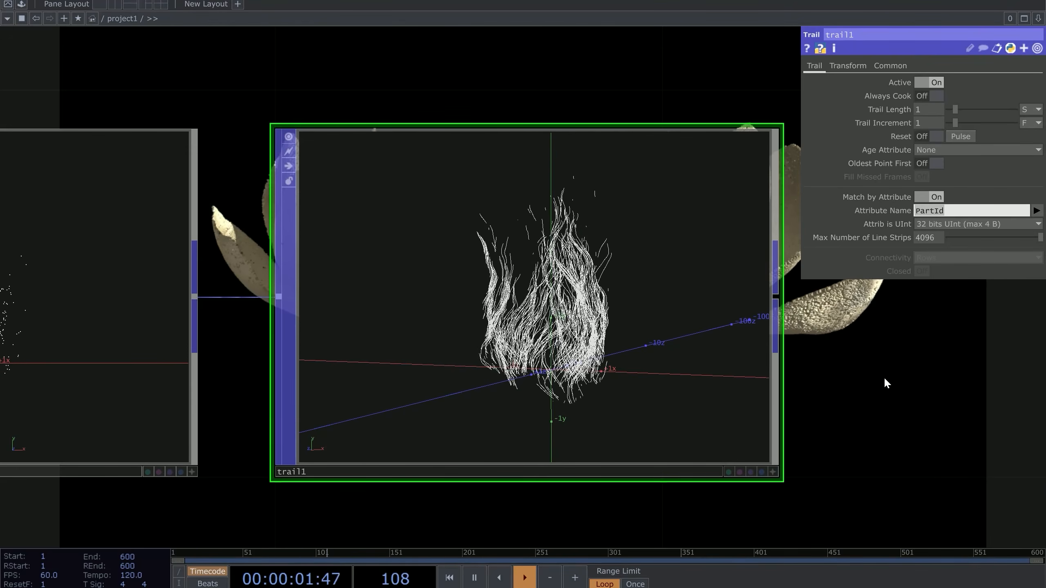
Set trail1's Trail Length to 2
drag(907, 363, 740, 373)
scroll(741, 360, down, 1)
scroll(305, 354, up, 6)
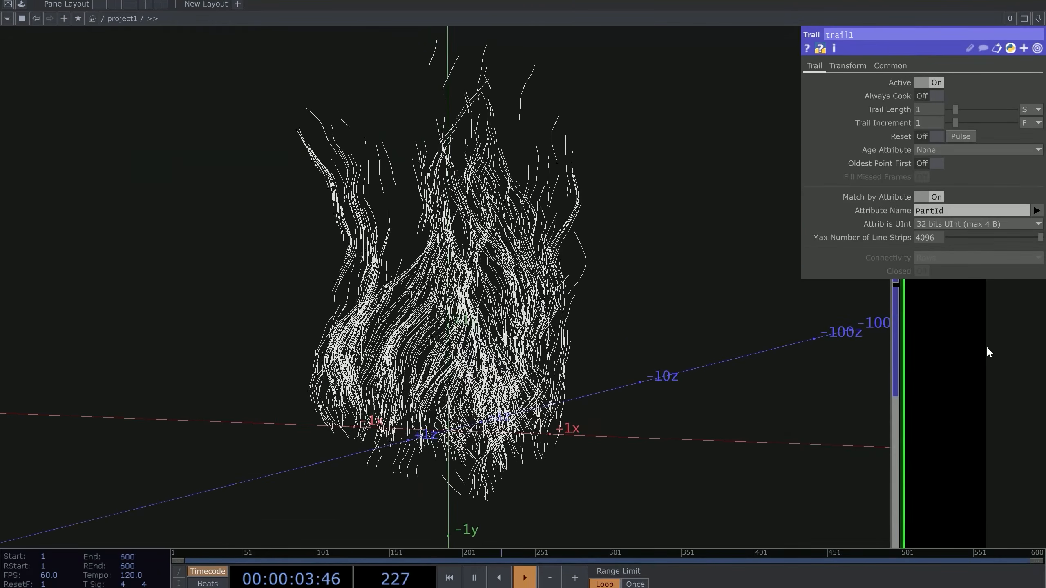
drag(985, 344, 867, 338)
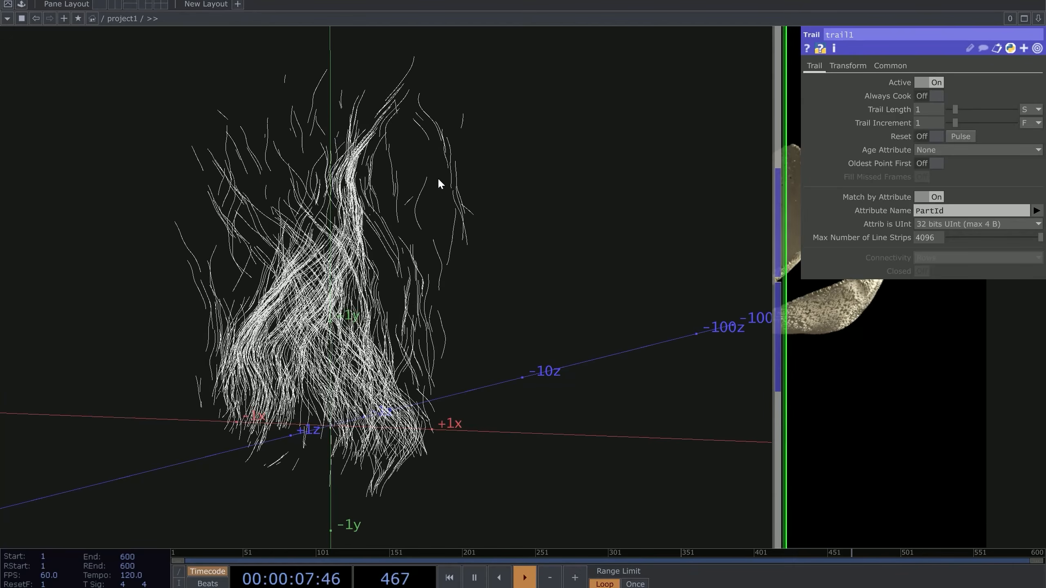
drag(955, 109, 968, 109)
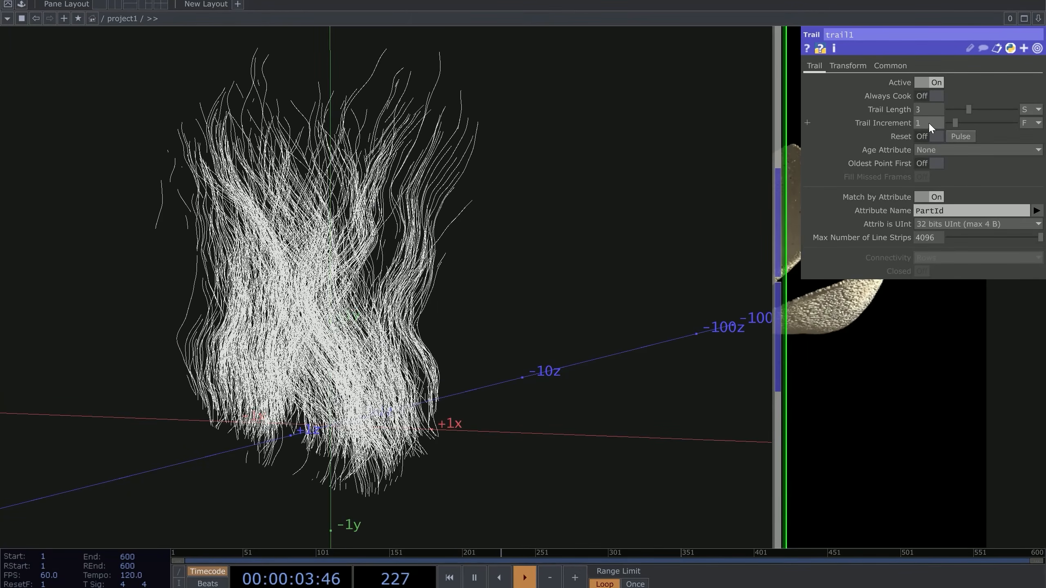
click(923, 109)
text(2)
Pan the network to show null3 and the nodes around trail1
drag(600, 219, 339, 176)
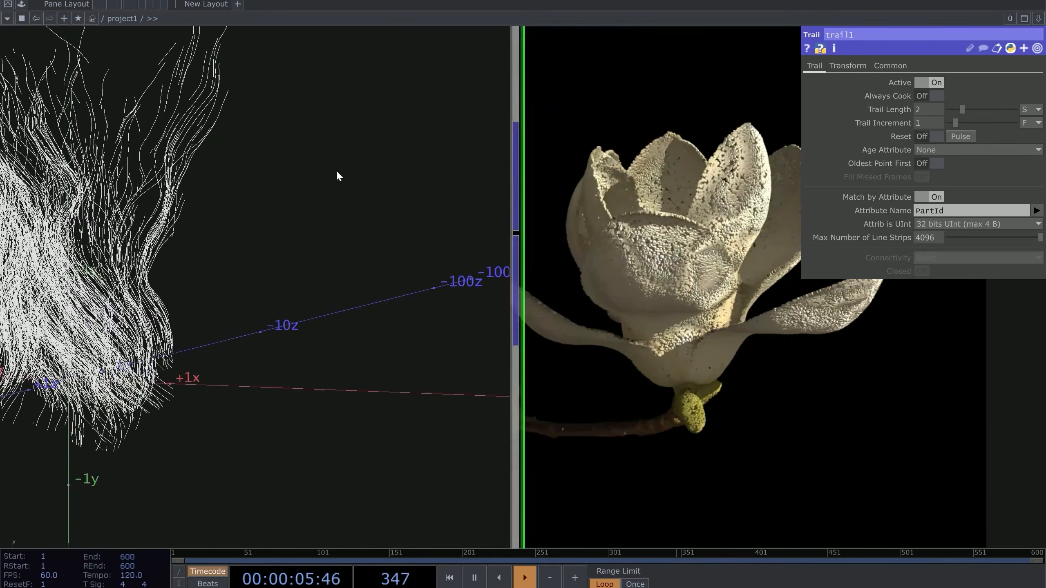
scroll(304, 176, down, 5)
drag(155, 155, 228, 214)
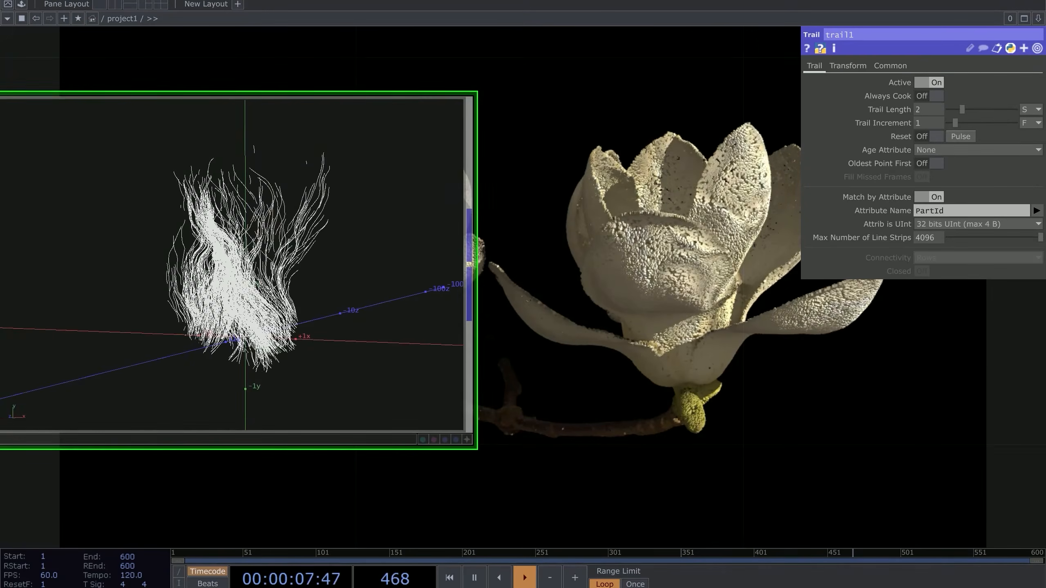
drag(614, 275, 632, 299)
scroll(632, 299, down, 5)
drag(588, 338, 310, 337)
scroll(319, 363, down, 5)
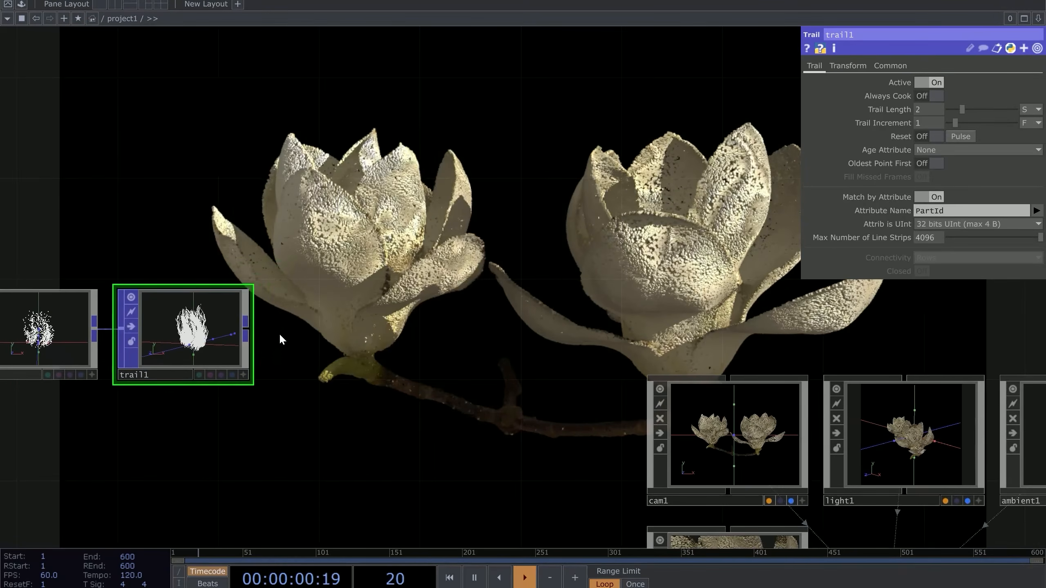
Create a Geometry component geo2 fed by trail1's output and place it
right_click(253, 329)
click(31, 176)
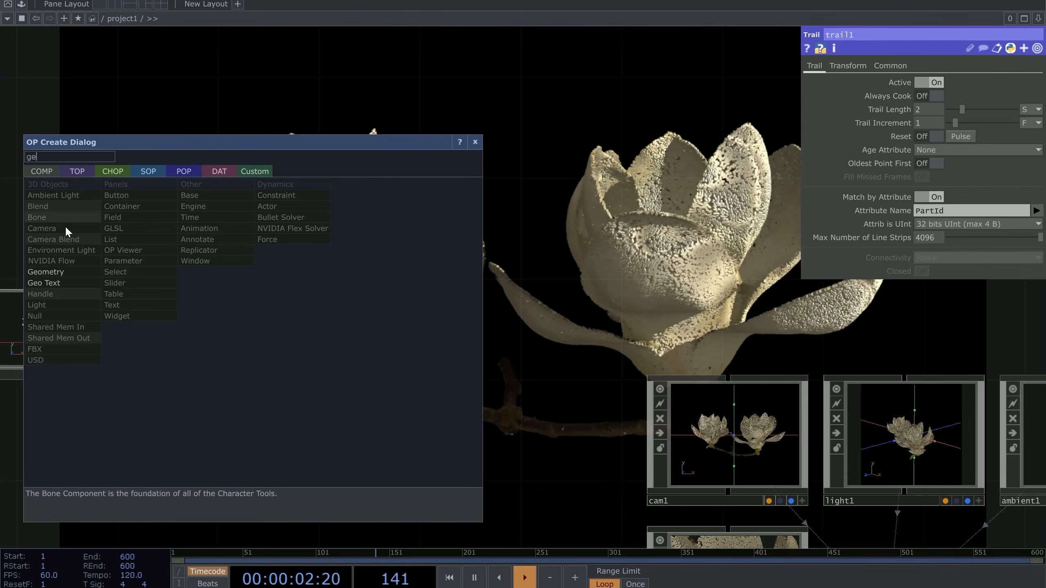
click(55, 275)
click(399, 309)
drag(492, 226, 428, 359)
scroll(428, 358, down, 3)
drag(494, 198, 378, 295)
drag(363, 226, 591, 144)
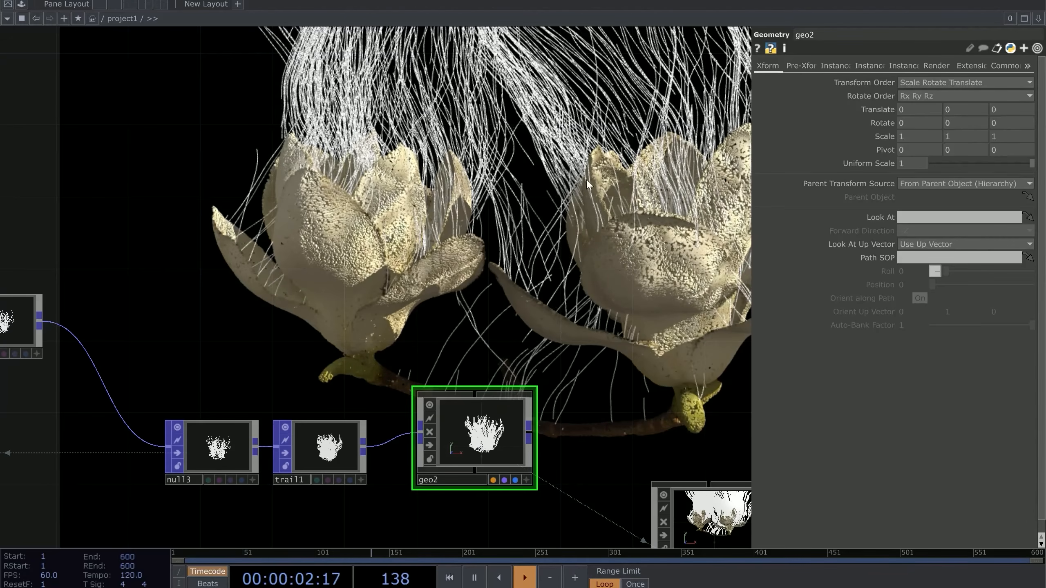
Tidy the network layout and select the camera cam1
drag(587, 183, 346, 129)
scroll(347, 129, down, 4)
drag(85, 267, 282, 197)
scroll(281, 198, down, 3)
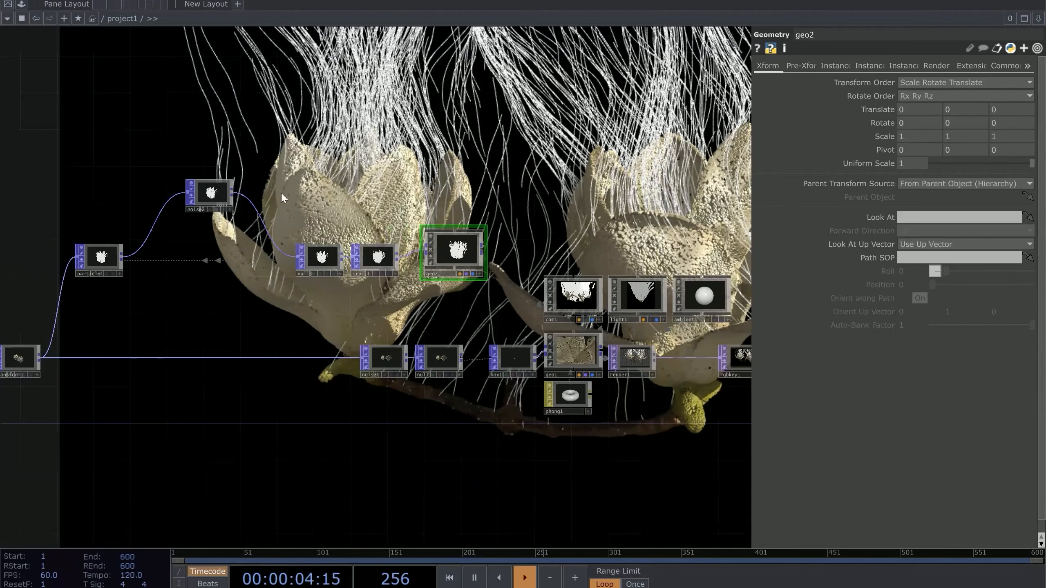
drag(469, 169, 469, 168)
drag(510, 227, 474, 374)
scroll(556, 437, up, 4)
click(509, 437)
drag(518, 307, 486, 298)
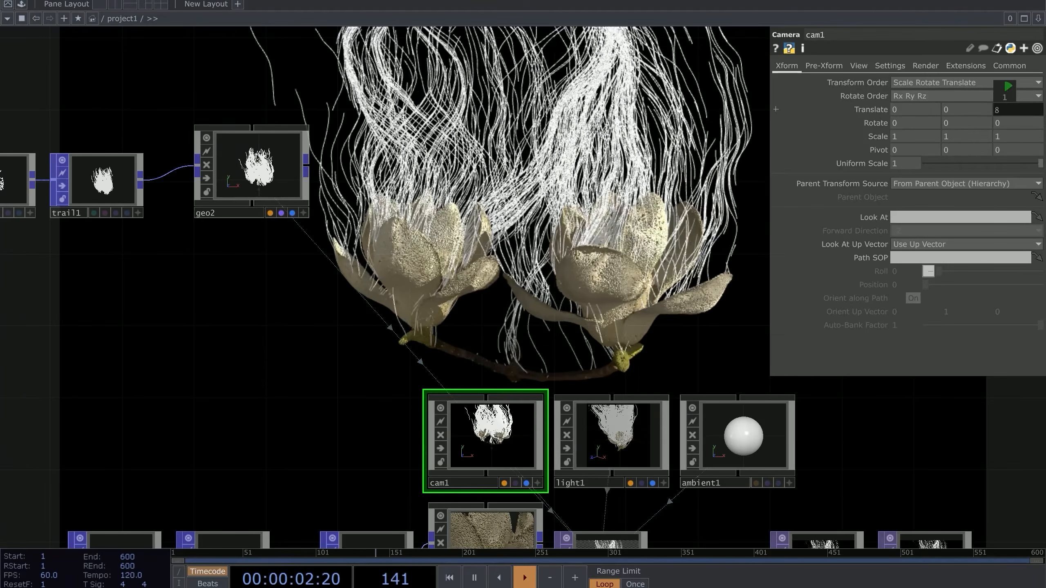
Raise cam1's Translate Y to 0.9, then view null3, trail1, geo2, particle1 and noise2
drag(612, 236, 581, 288)
mouse_move(964, 103)
mouse_down()
mouse_move(982, 102)
mouse_move(964, 102)
mouse_up()
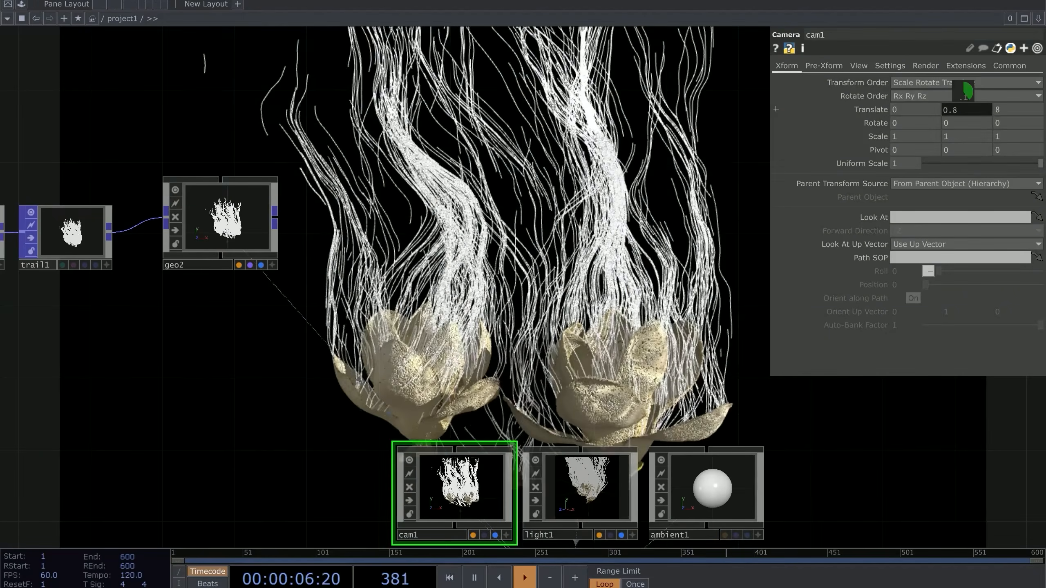
drag(503, 231, 495, 315)
scroll(490, 325, down, 6)
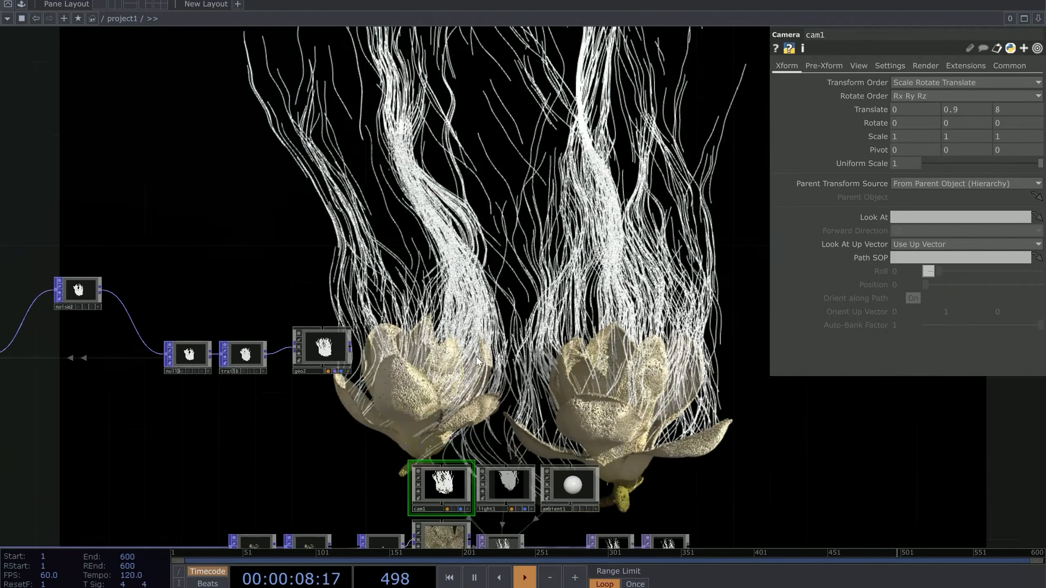
scroll(499, 355, up, 5)
scroll(529, 340, down, 2)
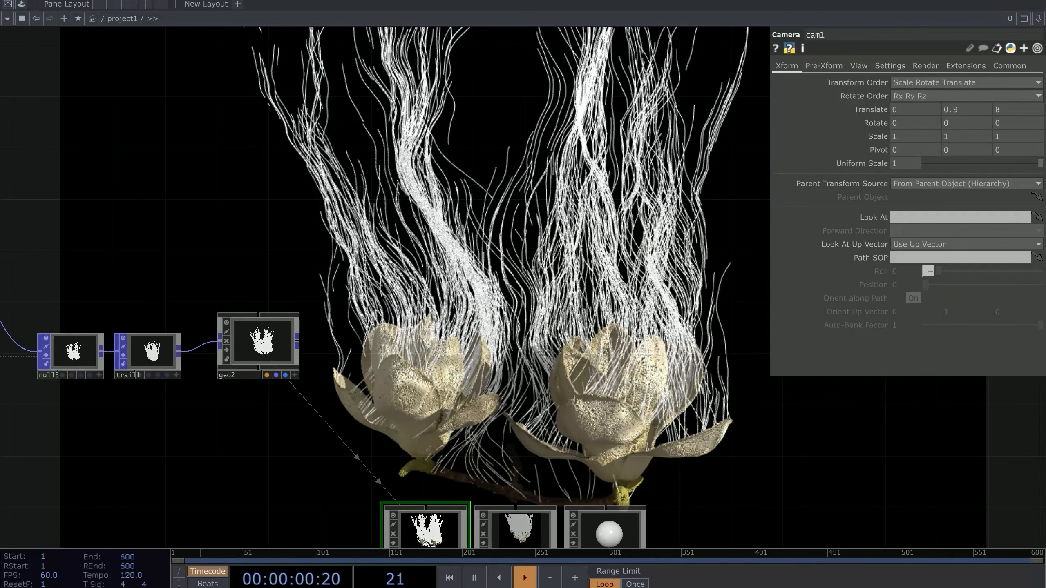
scroll(577, 311, down, 4)
drag(373, 346, 517, 234)
scroll(518, 235, up, 6)
drag(398, 68, 445, 199)
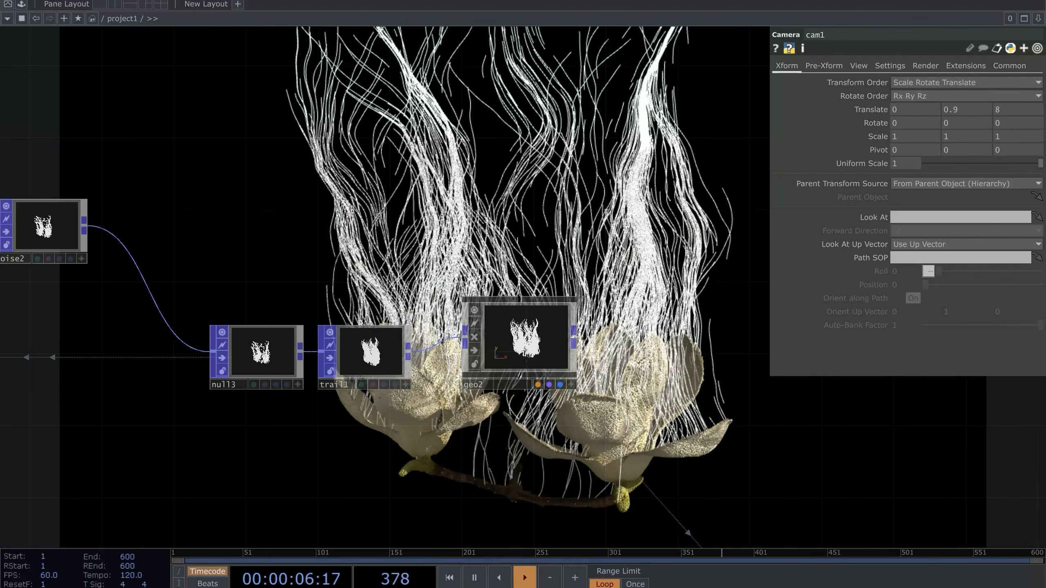
drag(375, 252, 667, 264)
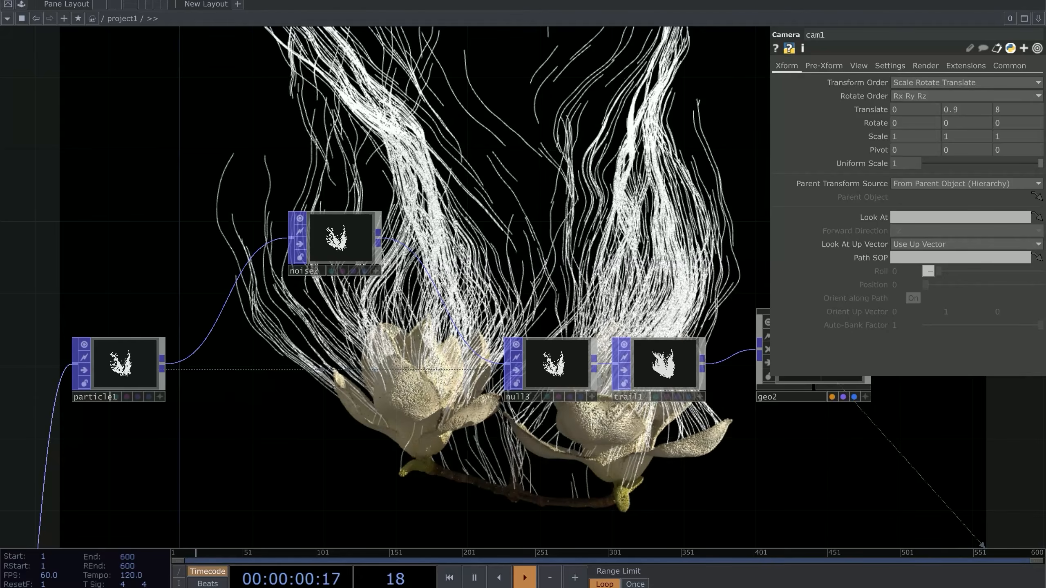